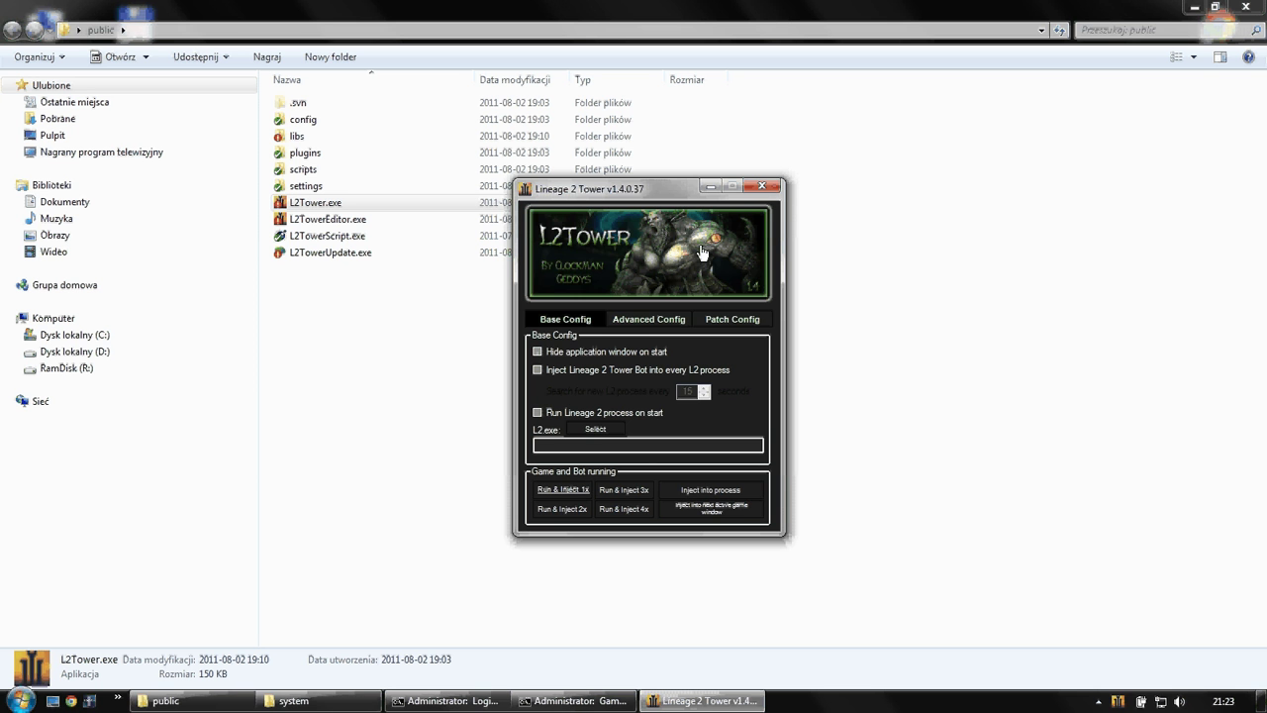
- Move L2Tower right, toggle Hide application window and Inject into every L2 process, and enable Run Lineage 2 on start
drag(652, 189, 897, 242)
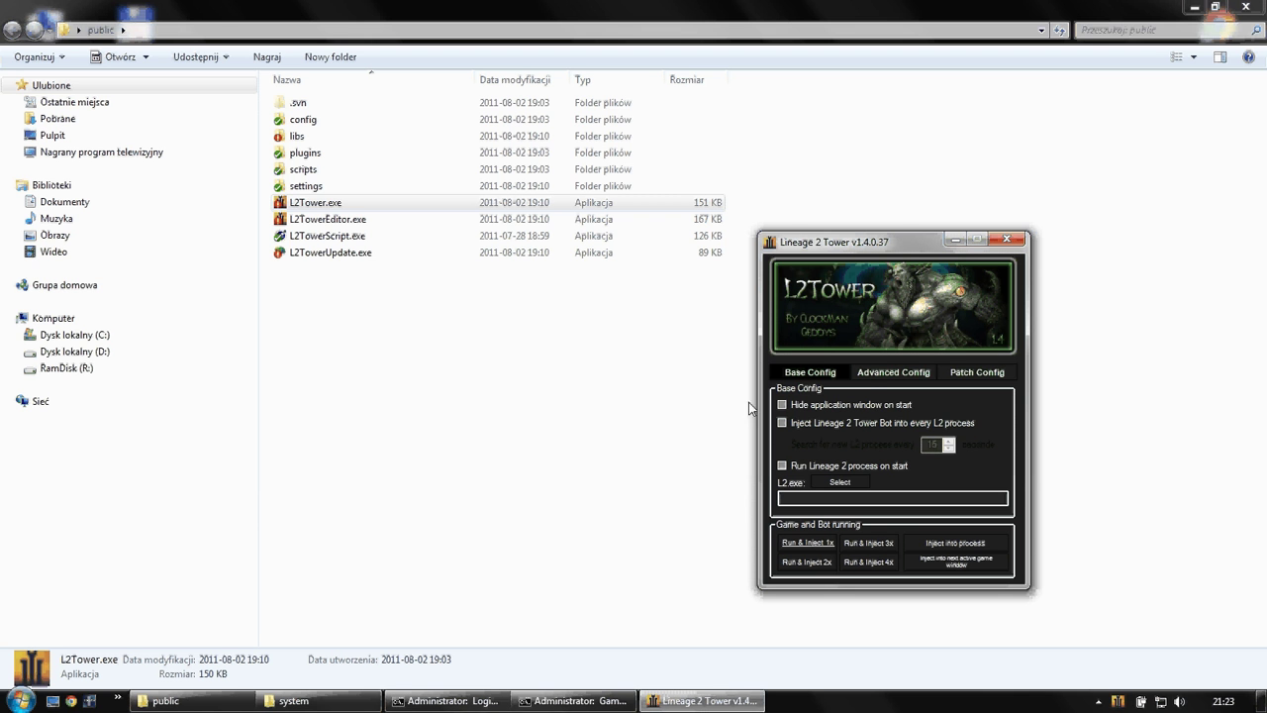
click(804, 404)
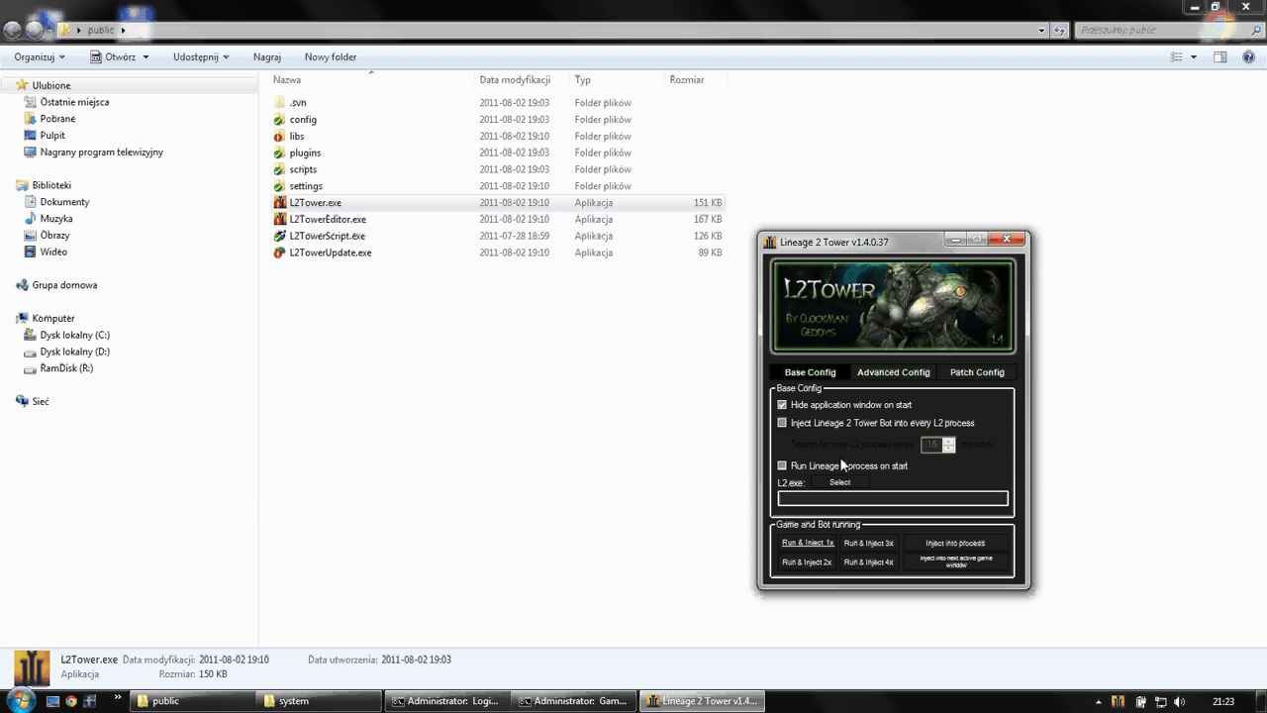
click(802, 406)
click(857, 424)
click(824, 423)
click(815, 472)
- Point the L2 executable at D:\GRY\Lineage 2\Freya\system\l2.exe
click(840, 482)
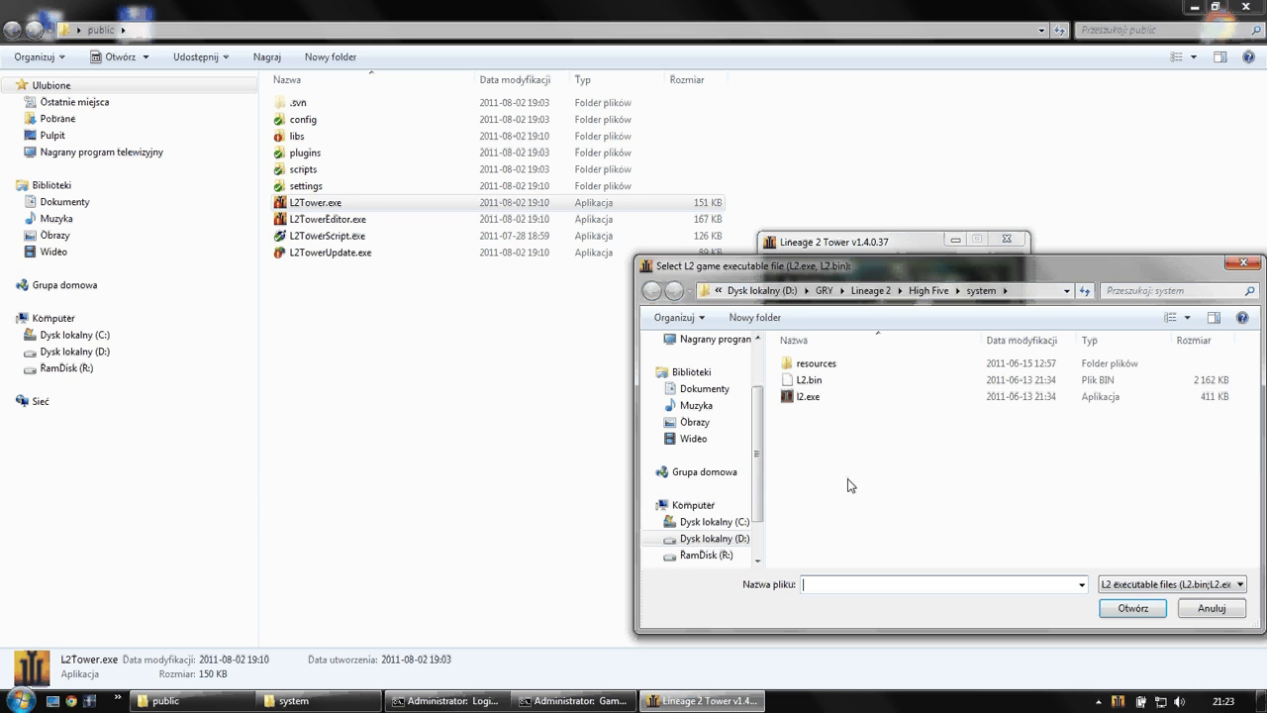
click(749, 297)
double_click(820, 380)
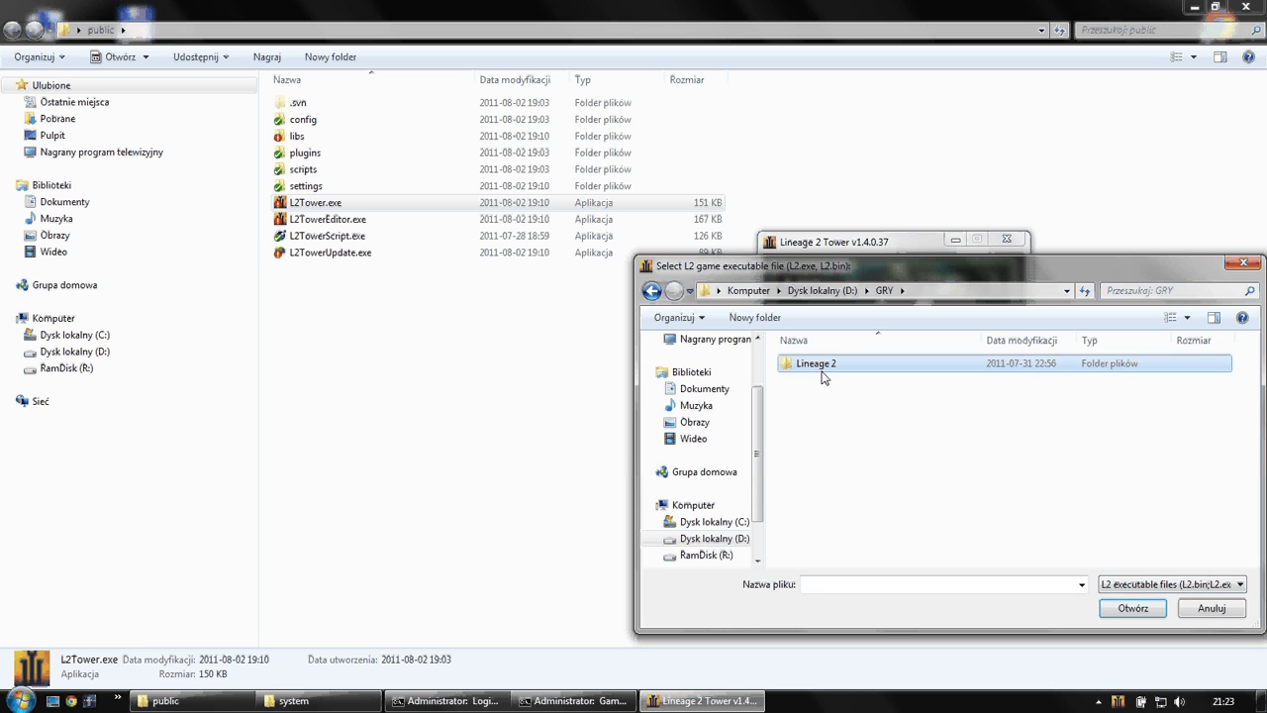
double_click(821, 371)
double_click(817, 364)
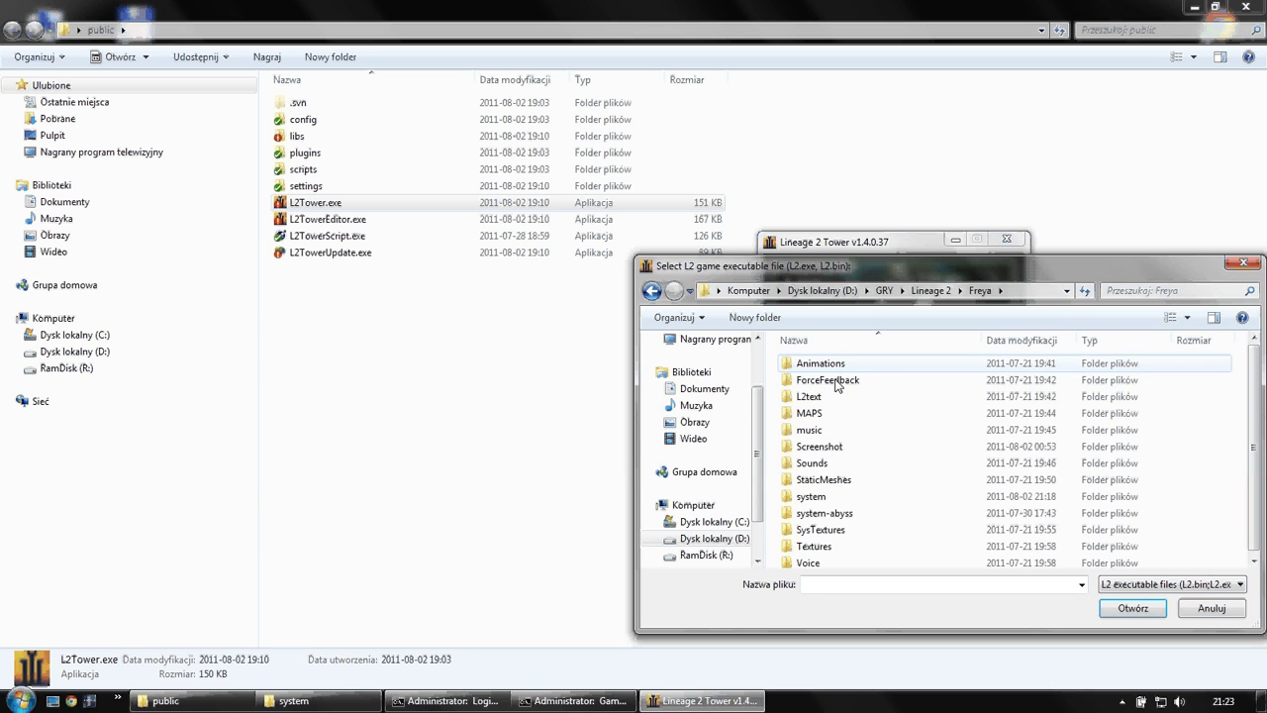
double_click(834, 501)
double_click(828, 380)
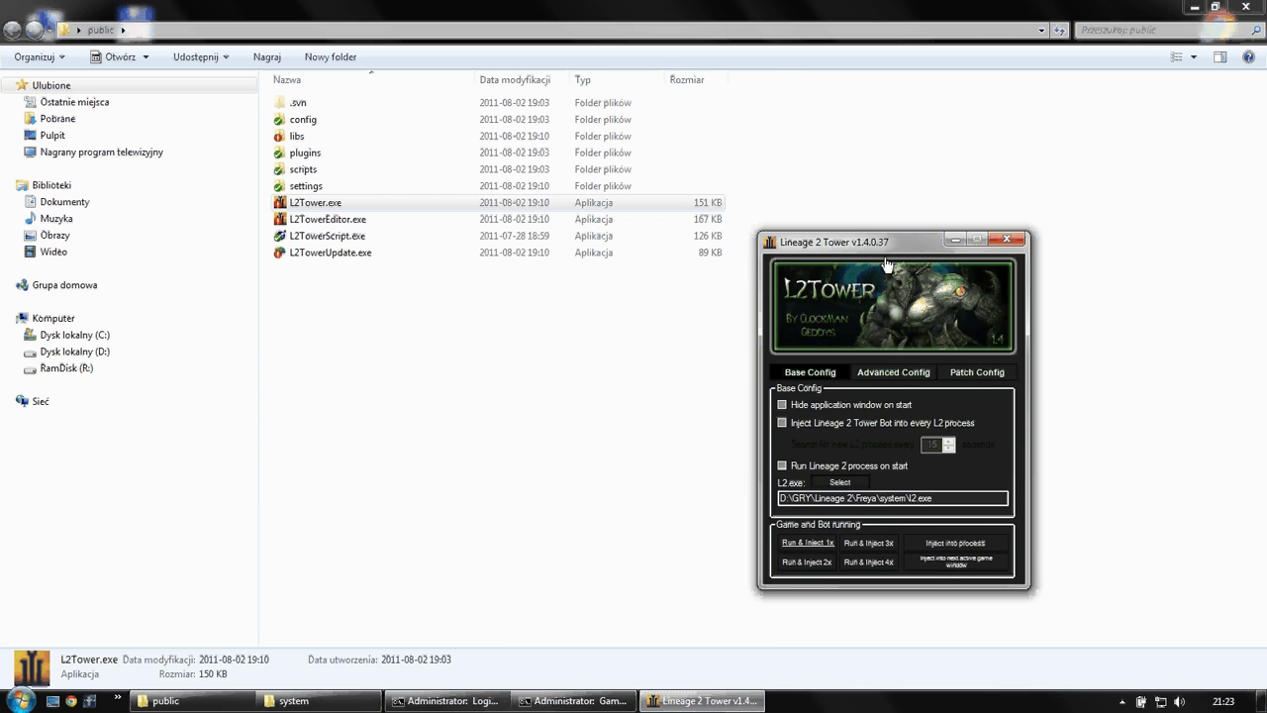
- Reposition the L2Tower window, check the bot's tray menu, and bring the game window forward
drag(871, 240, 773, 199)
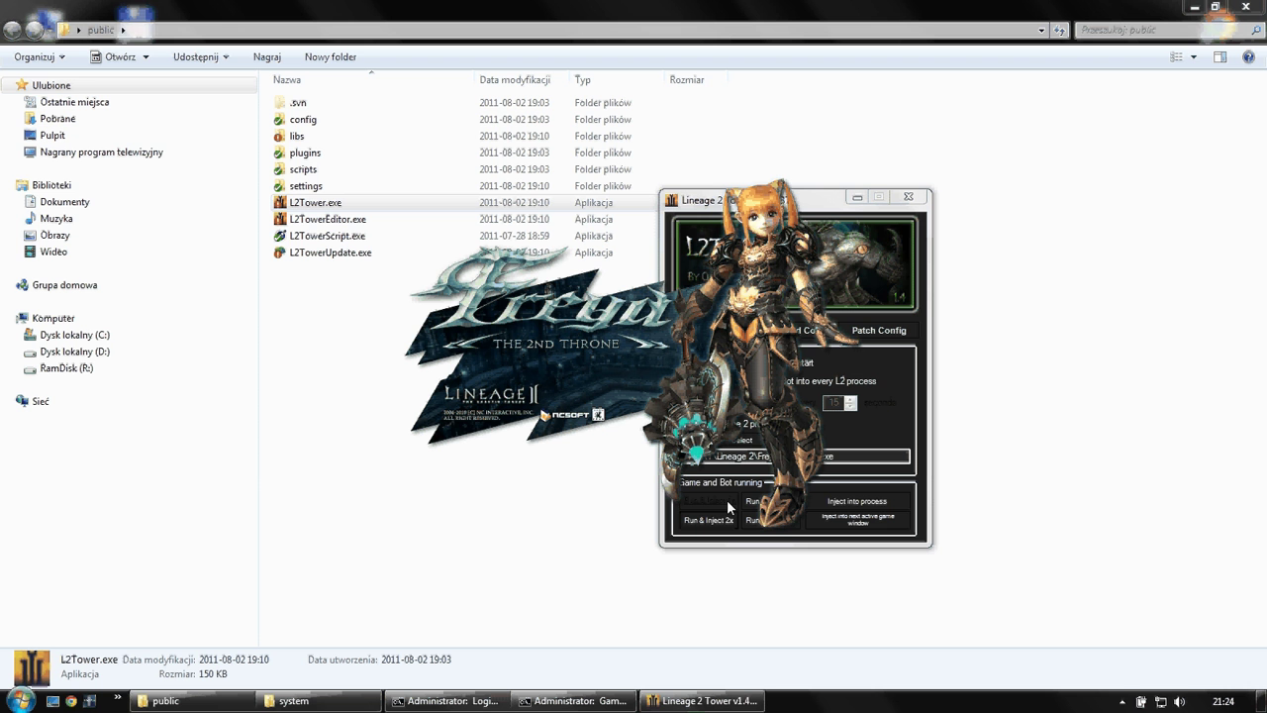
click(1122, 701)
right_click(1108, 624)
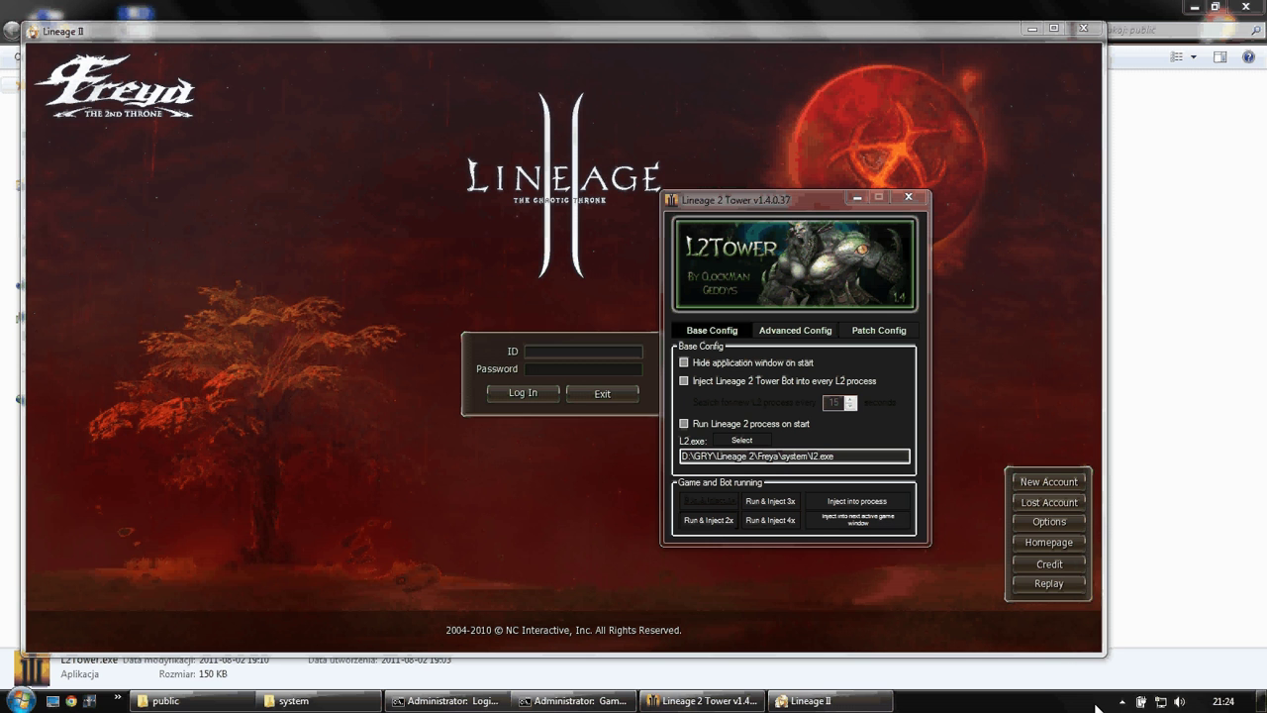
right_click(1121, 705)
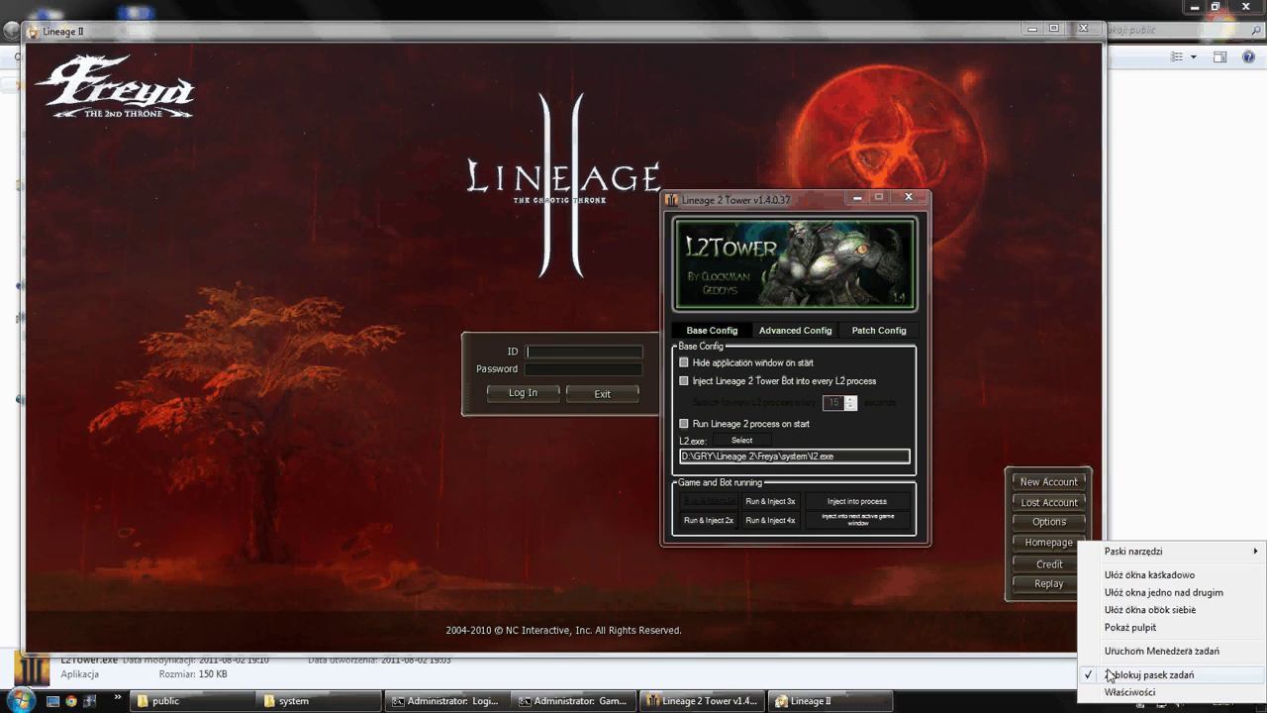
click(1069, 711)
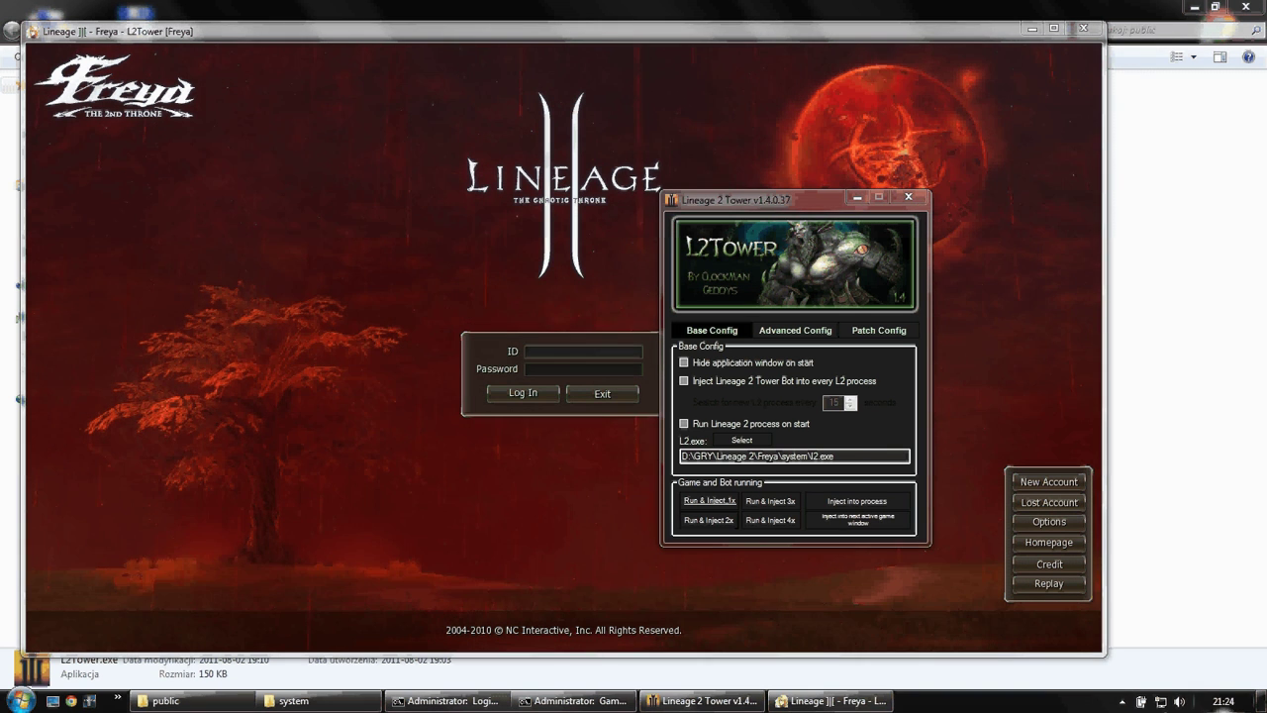
click(645, 526)
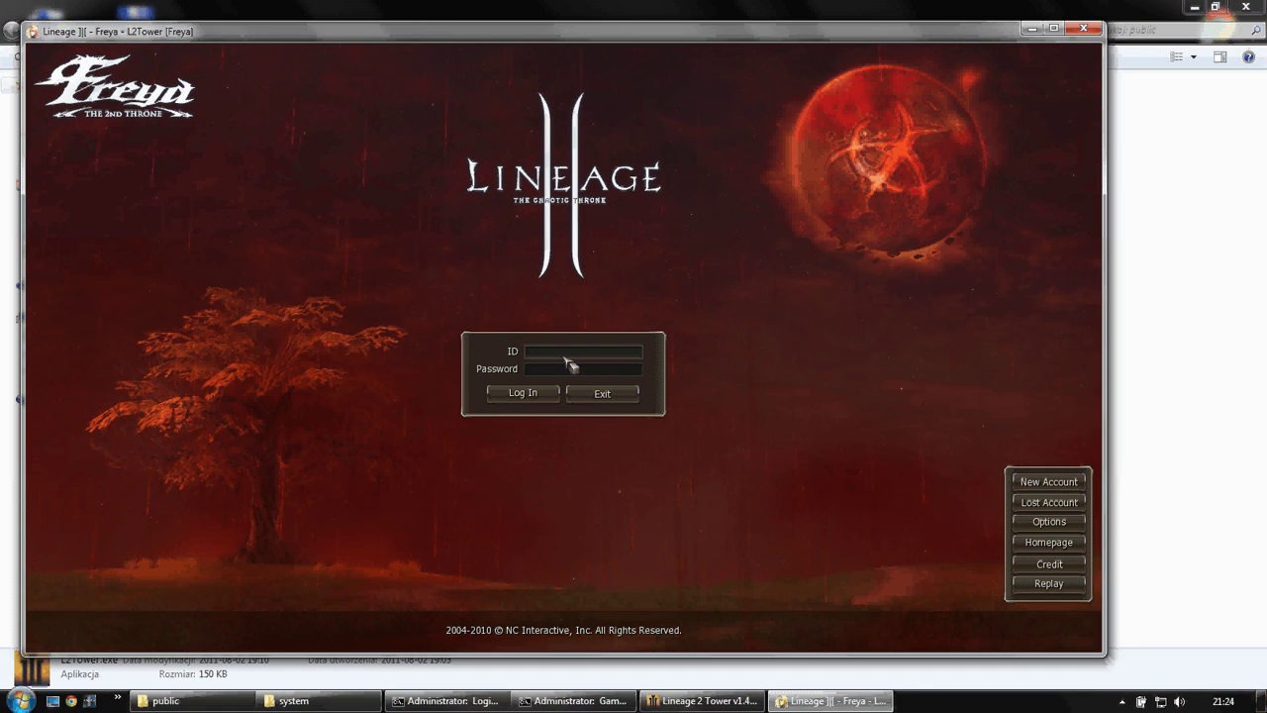
- Log in with the account ID and password, accept the user agreement, and choose the server
text(clockman)
key(Tab)
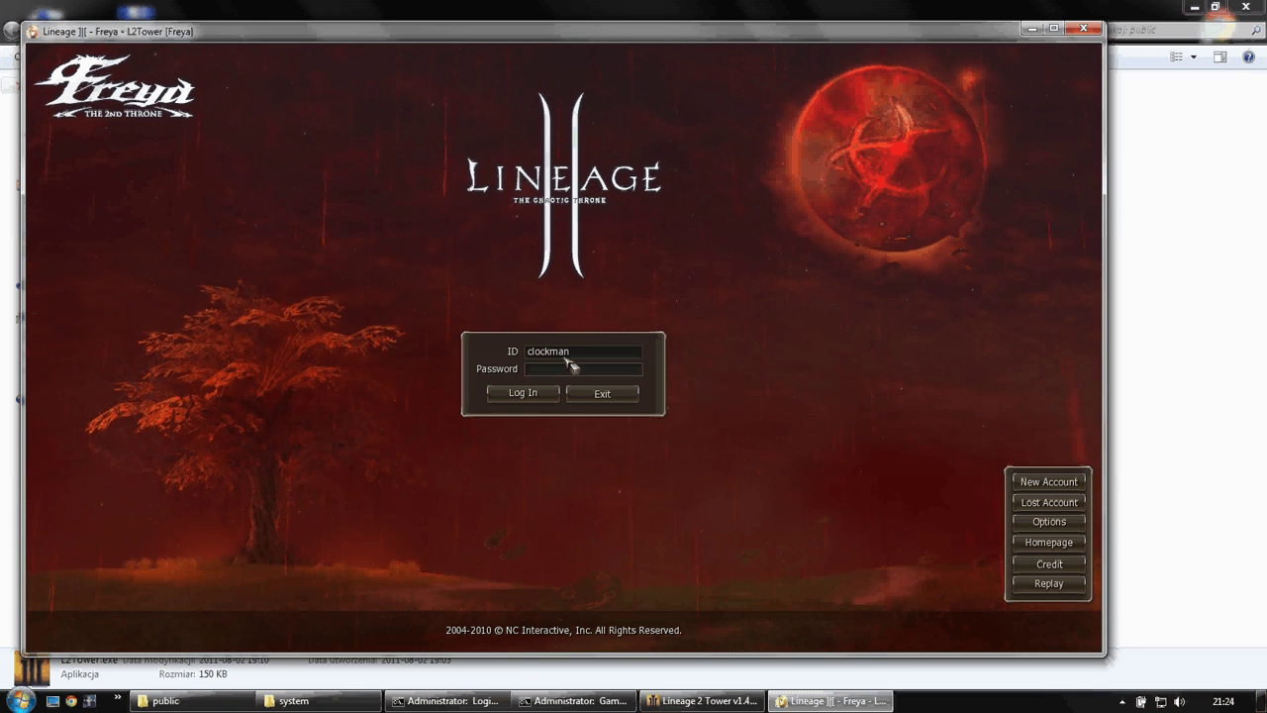
text(******)
key(Return)
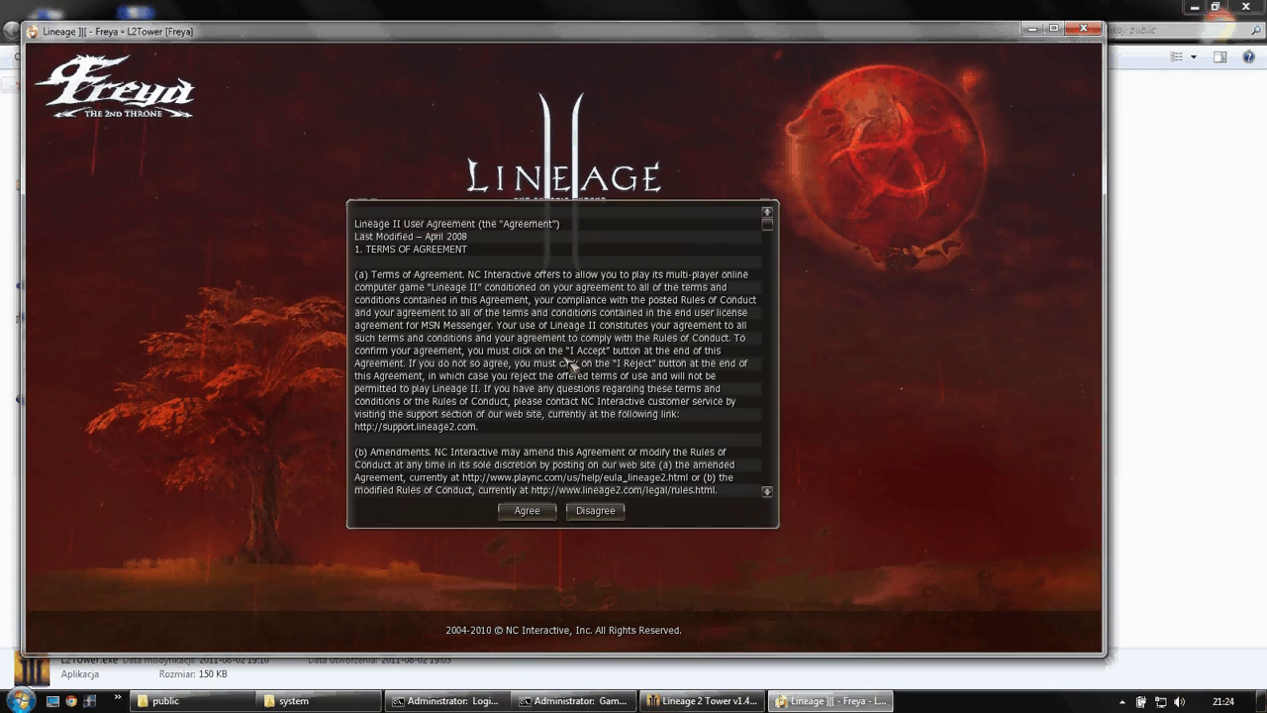
key(Return)
click(566, 362)
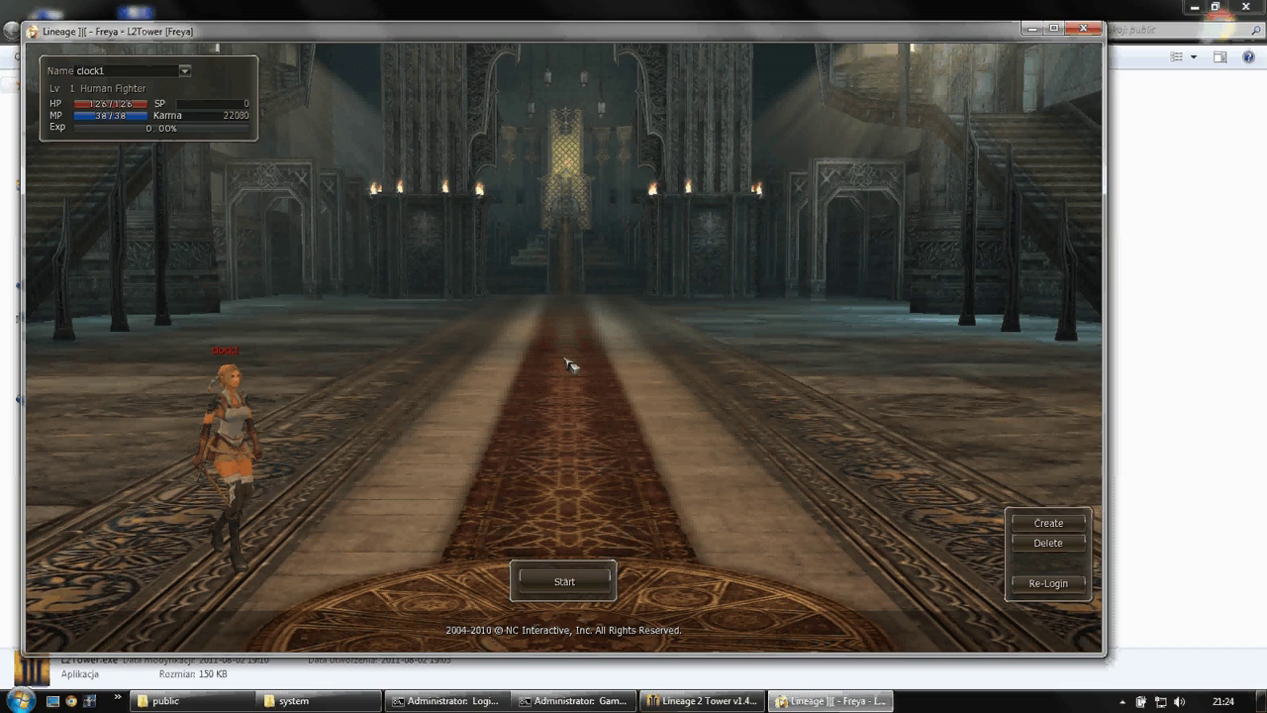
- Enter the world, open the bot panel with //l, then quit the game with Alt+X and confirm
key(Return)
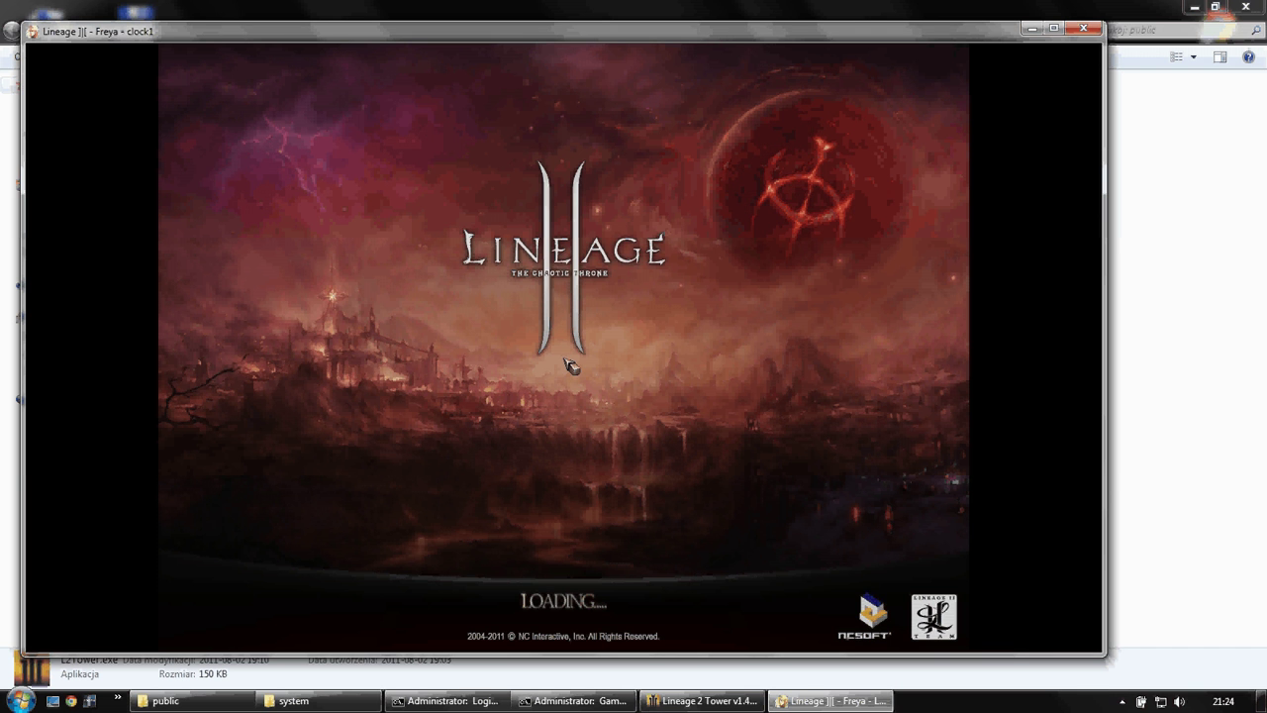
key(Return)
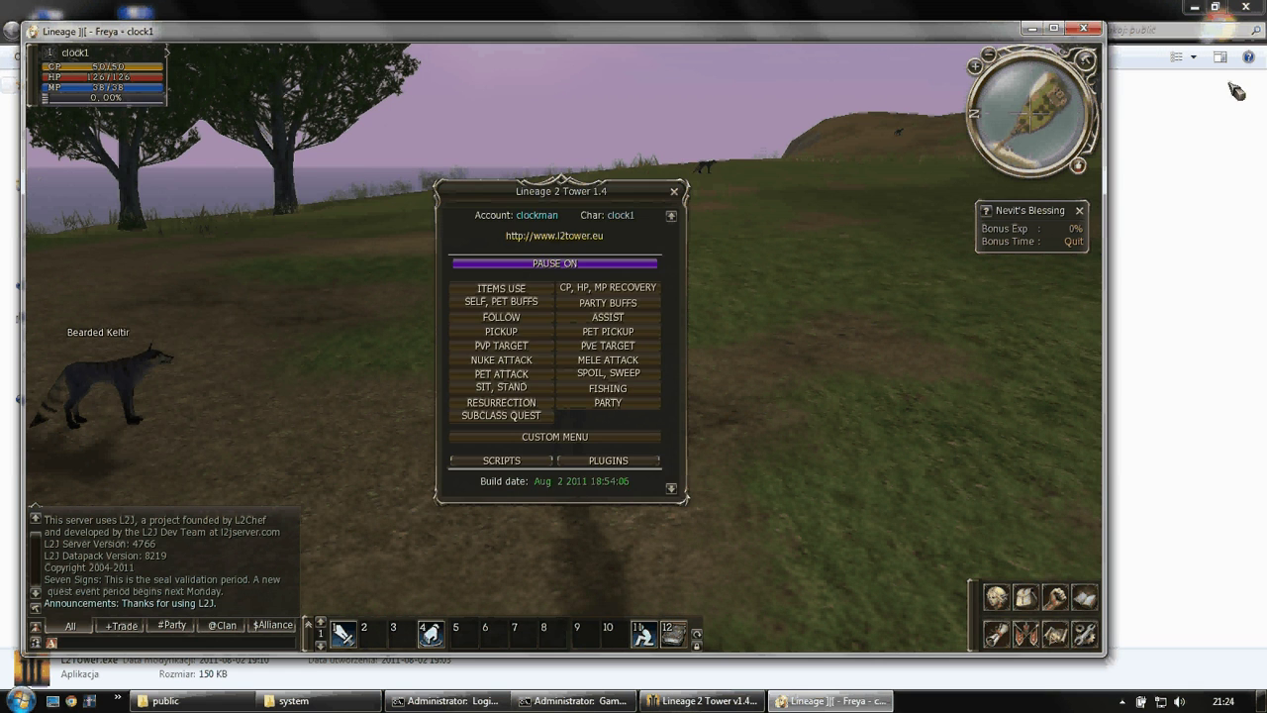
key(alt+x)
click(543, 387)
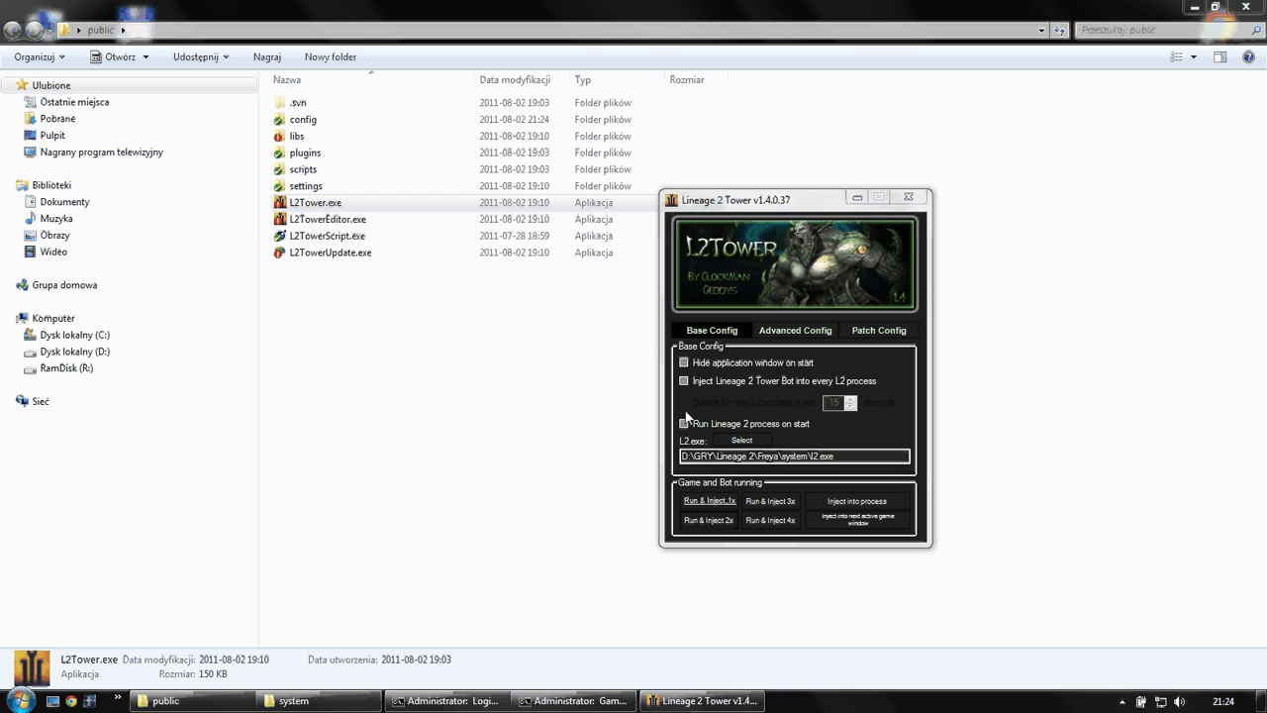
- Turn on Hide application window and close L2Tower
click(685, 424)
click(684, 363)
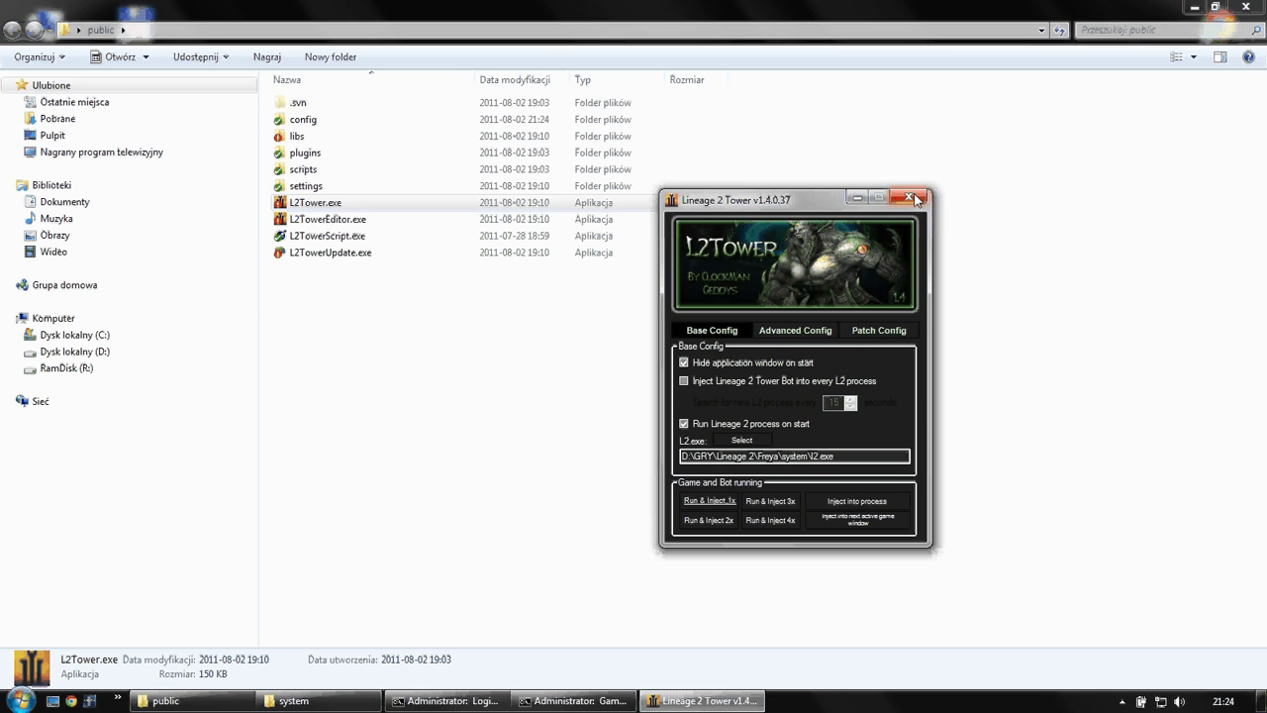
click(915, 198)
- Relaunch L2Tower.exe so Freya starts with the bot loaded, then exit Lineage II
click(1122, 701)
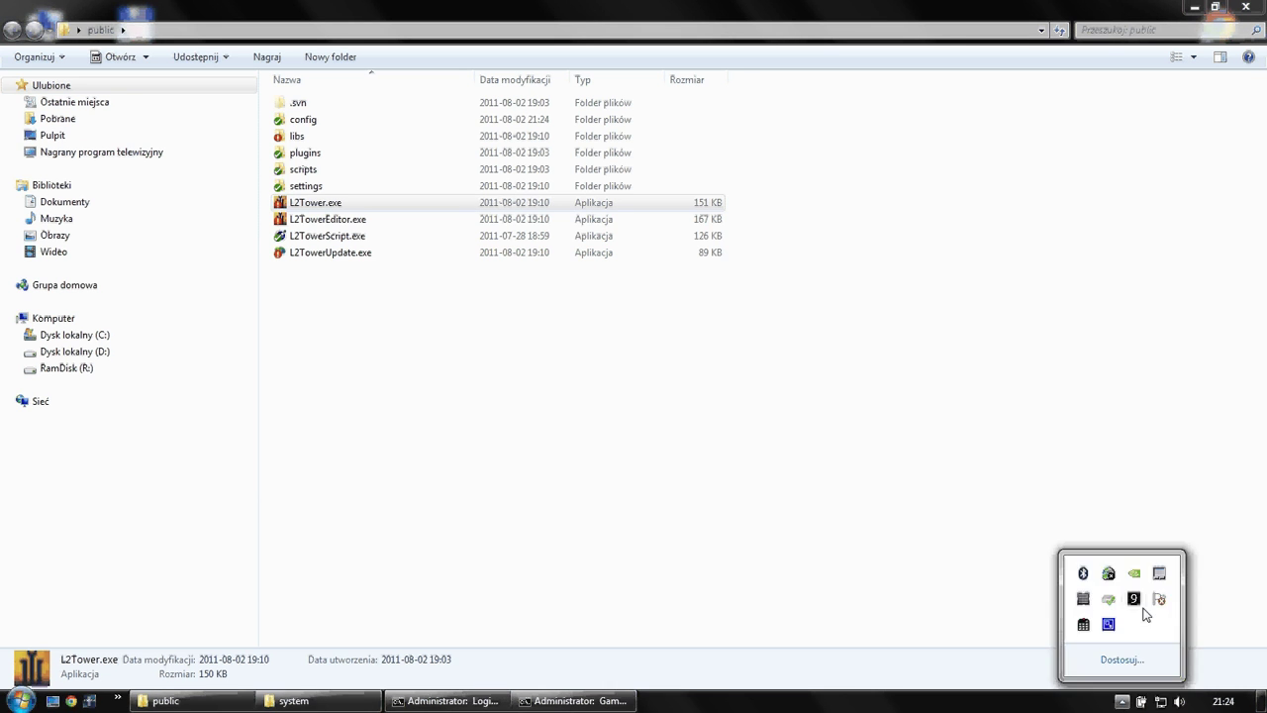
click(483, 367)
click(324, 205)
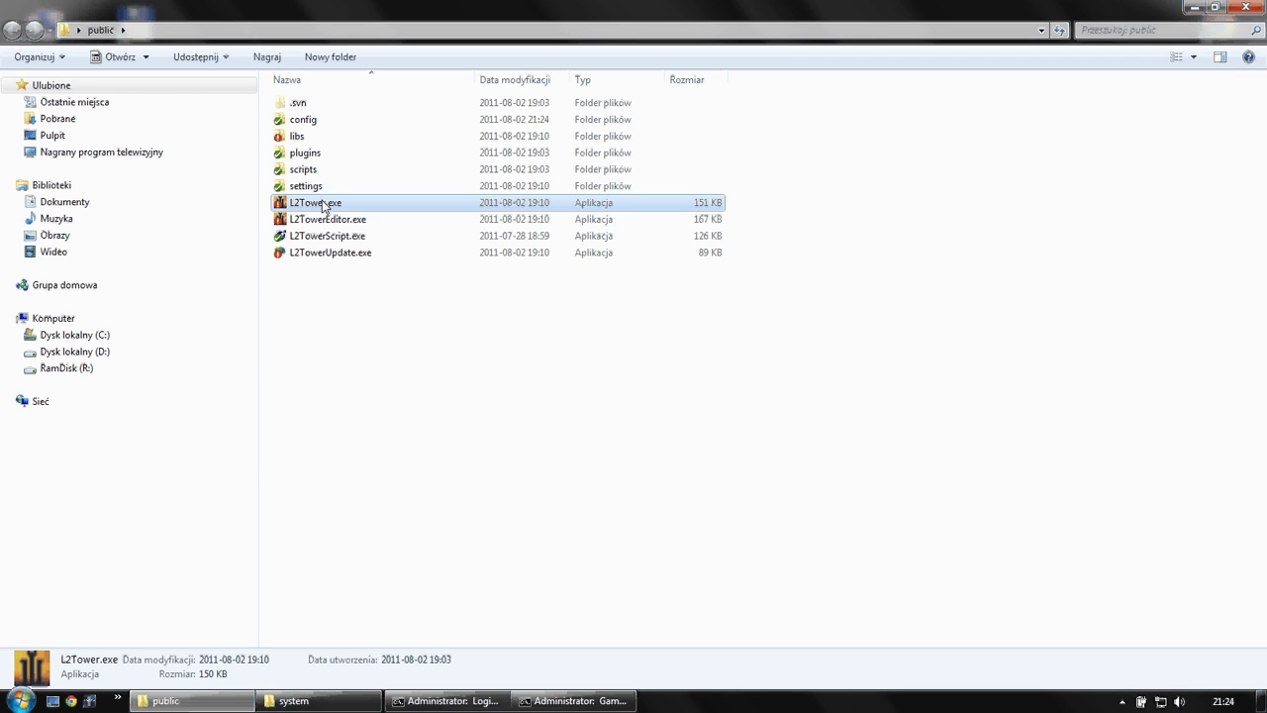
double_click(323, 204)
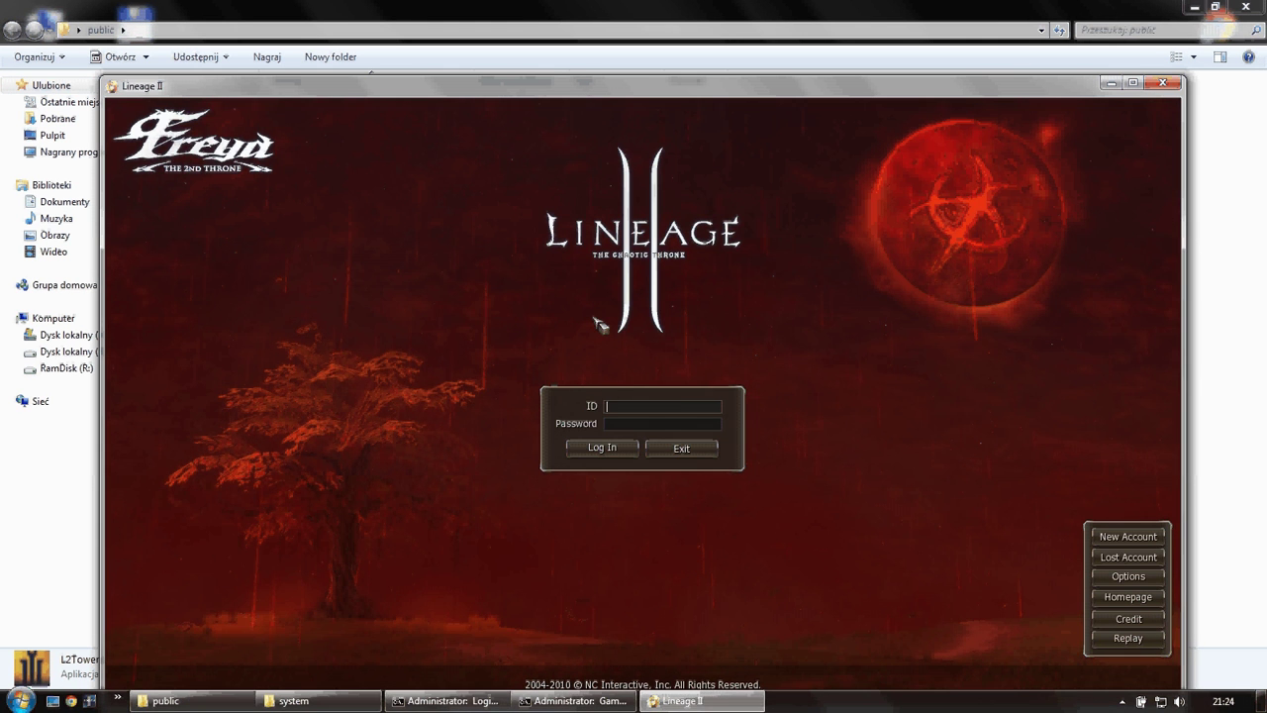
drag(580, 85, 586, 32)
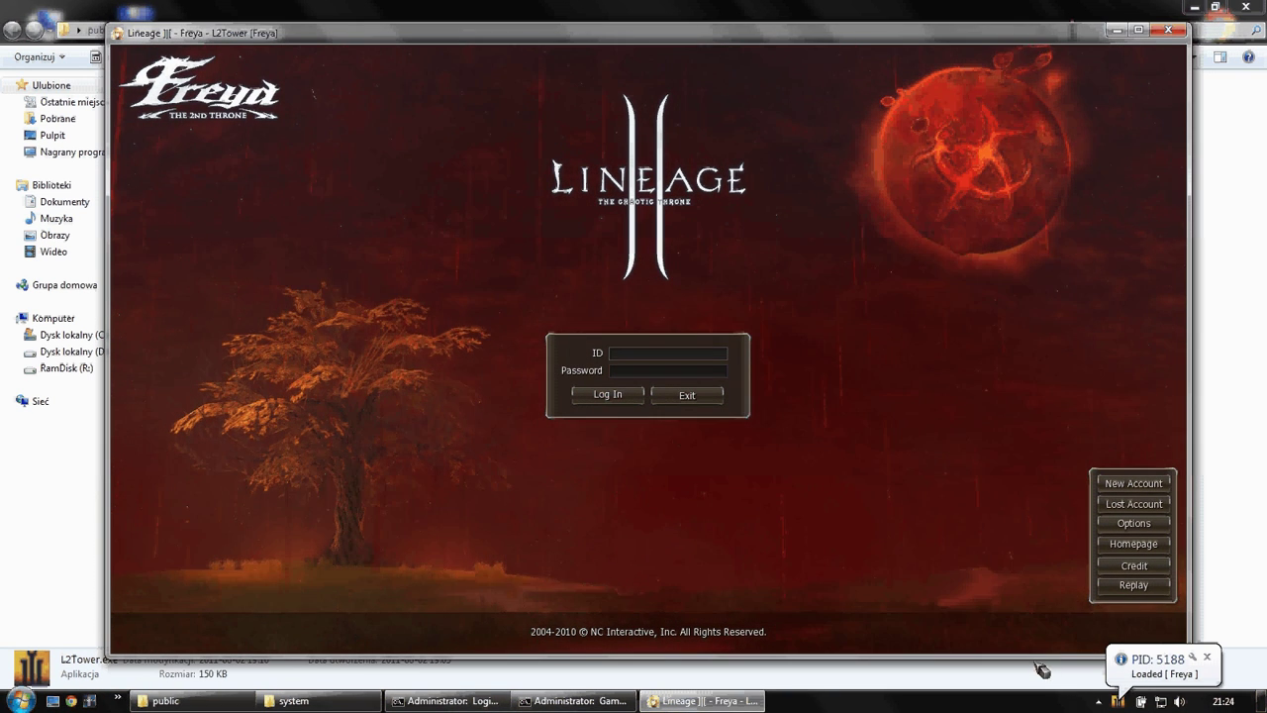
click(686, 395)
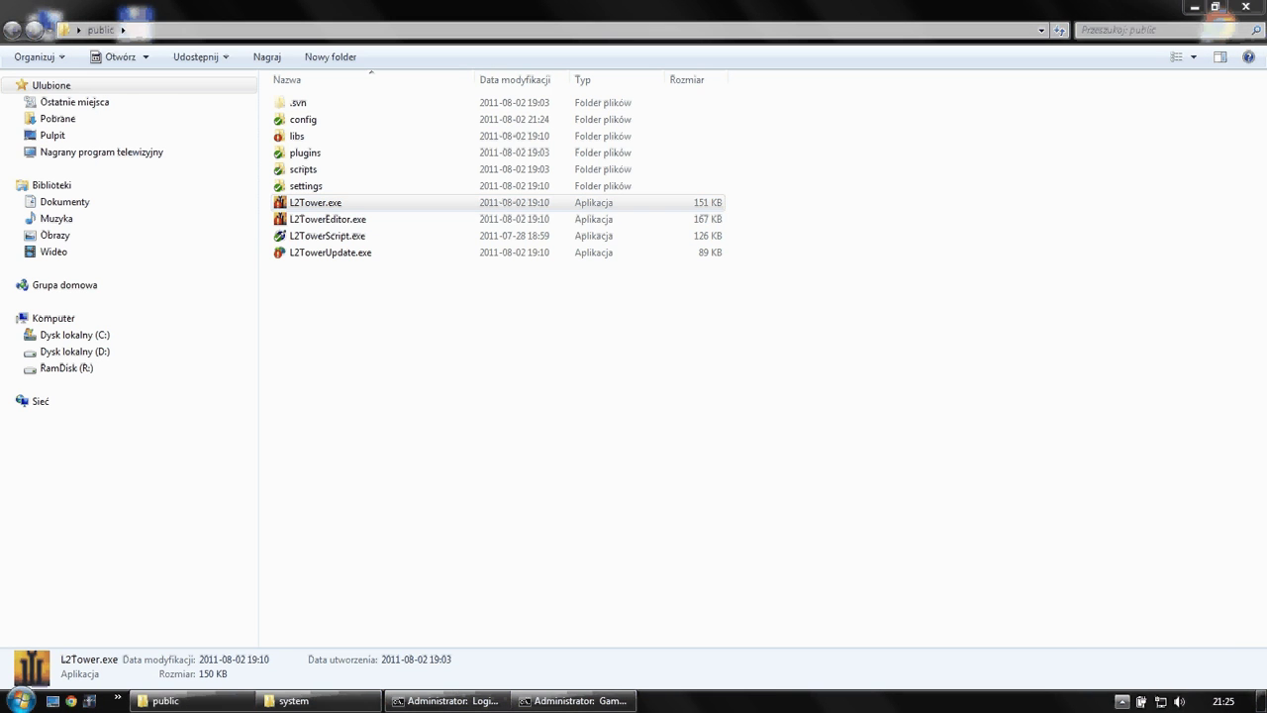
- Restore L2Tower from the tray, untick Hide application window and Run Lineage 2 on start, and launch Lineage II
click(1121, 701)
right_click(1109, 624)
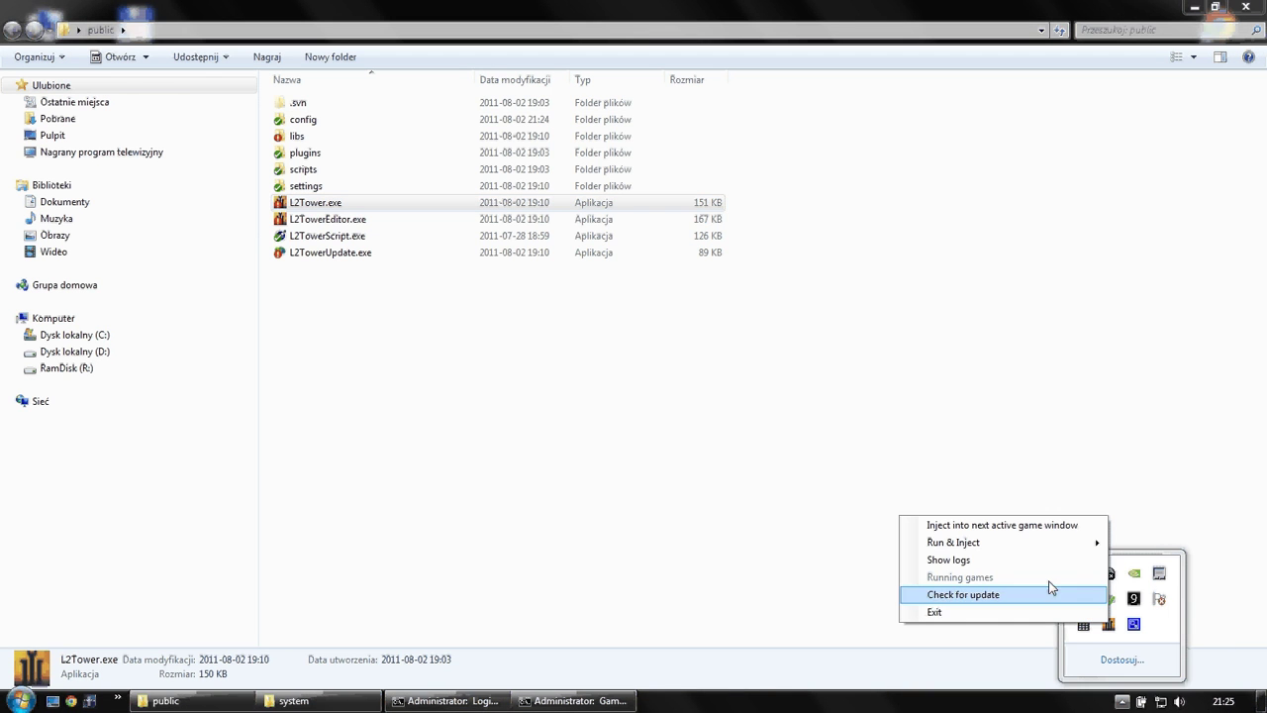
double_click(1109, 625)
click(544, 342)
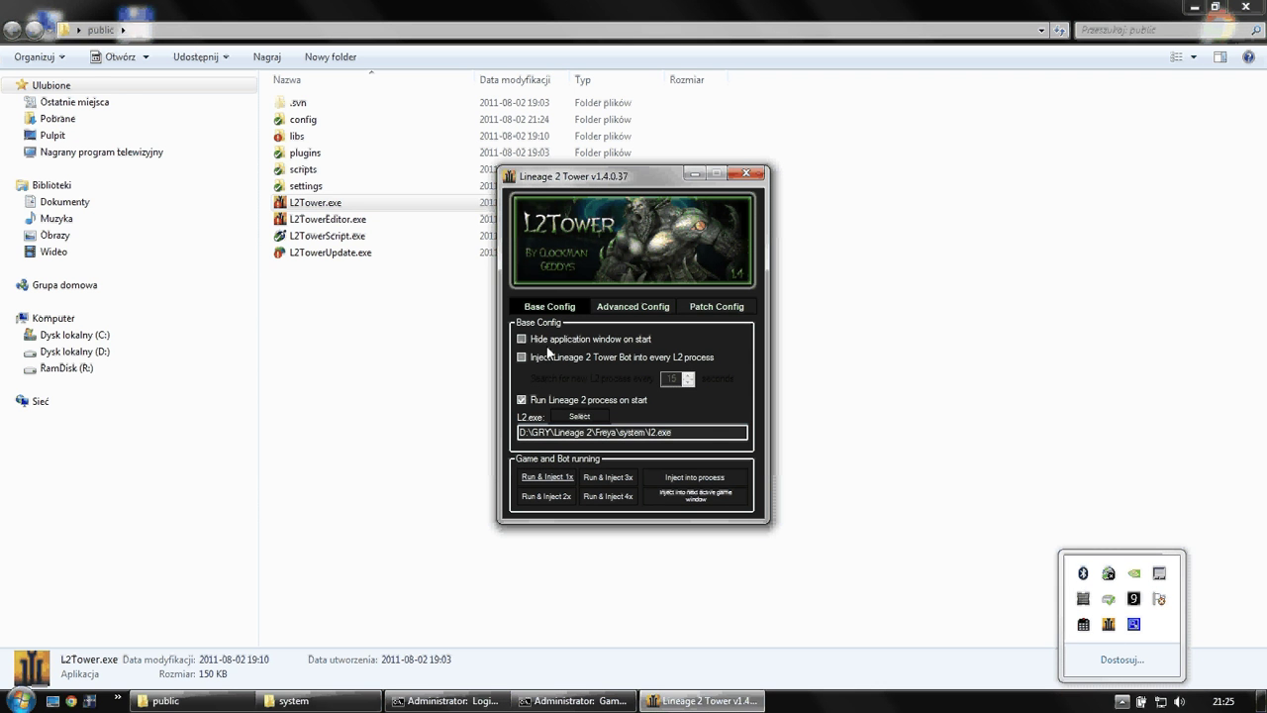
click(540, 402)
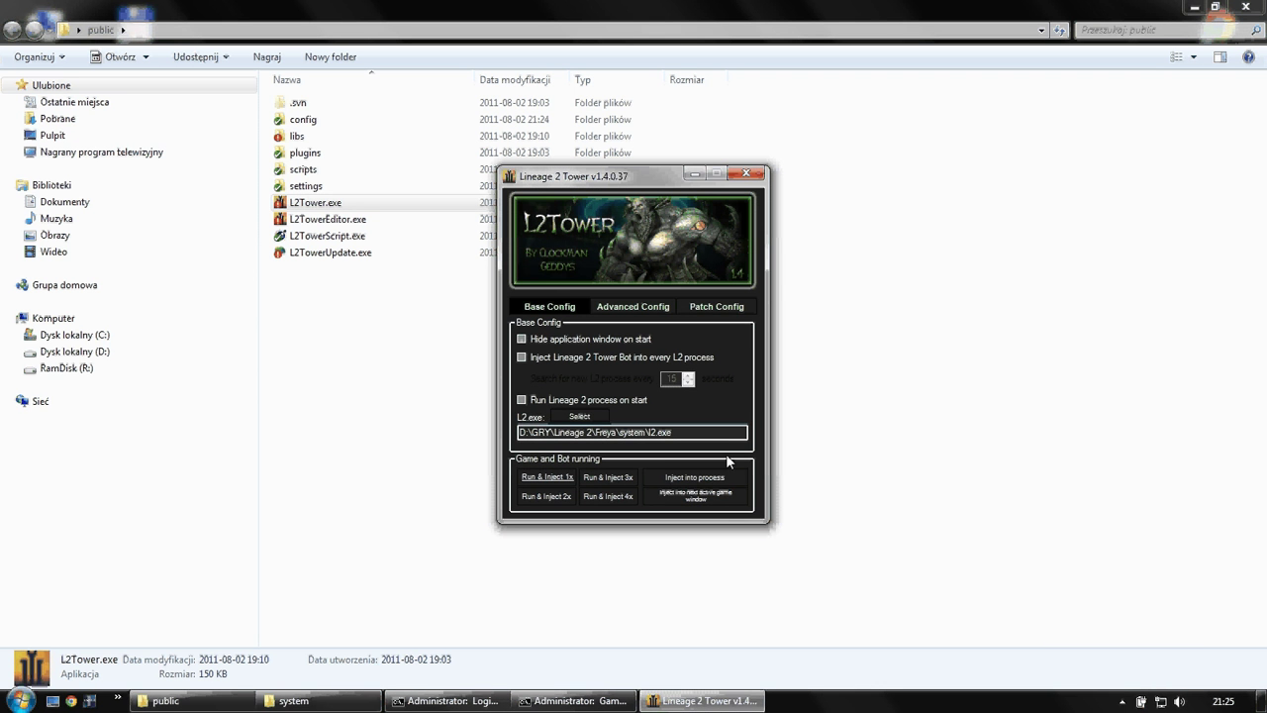
click(90, 700)
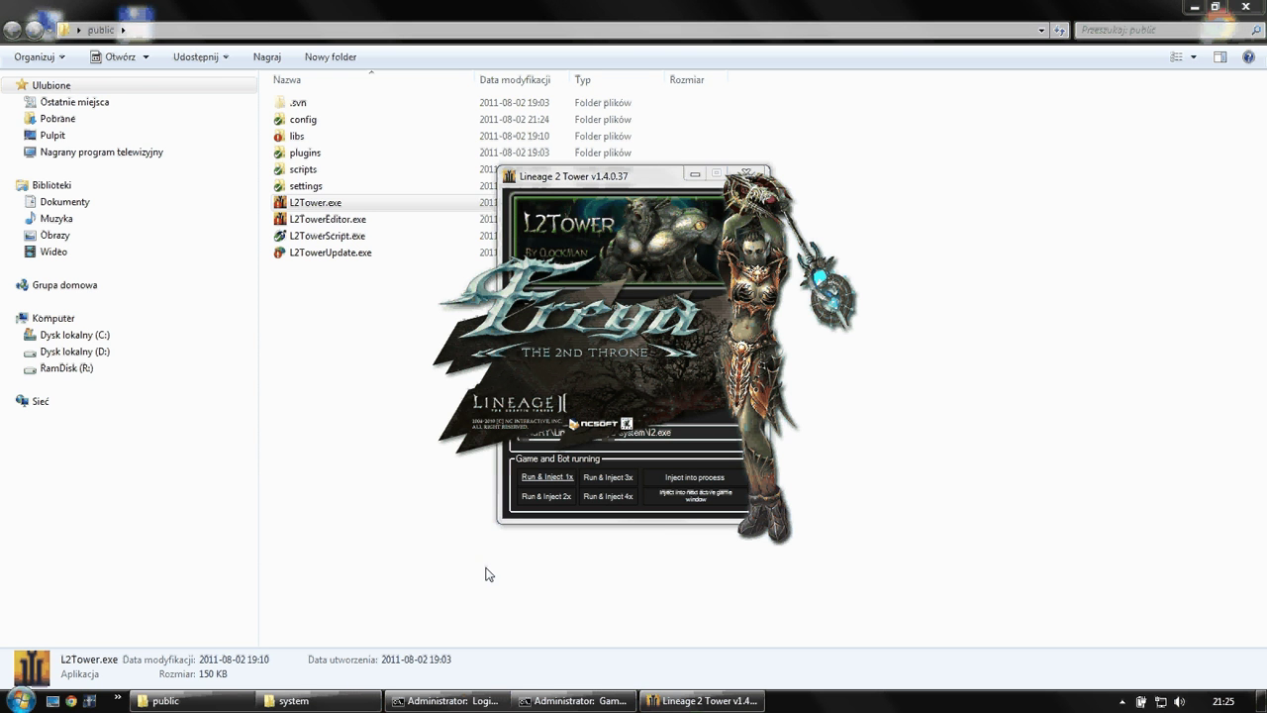
- Inject the bot into the Freya l2.exe process 5320, then exit that Lineage II client
drag(619, 183, 176, 257)
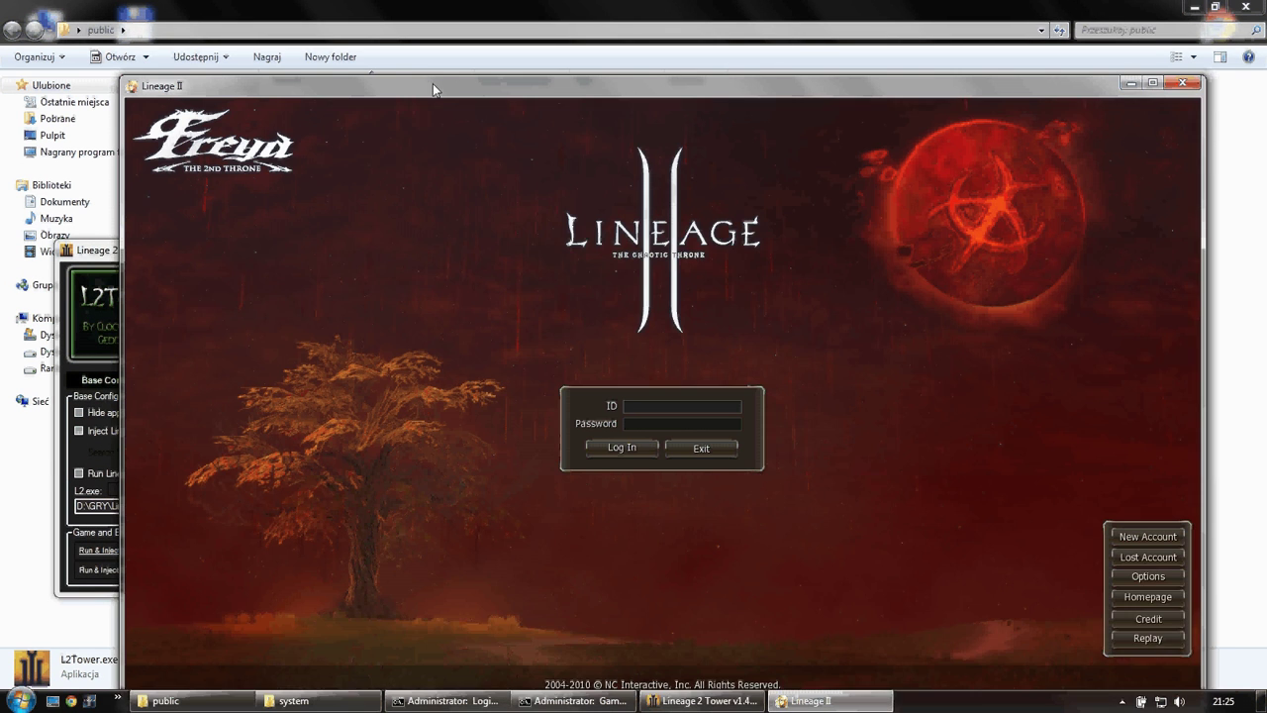
drag(432, 83, 465, 35)
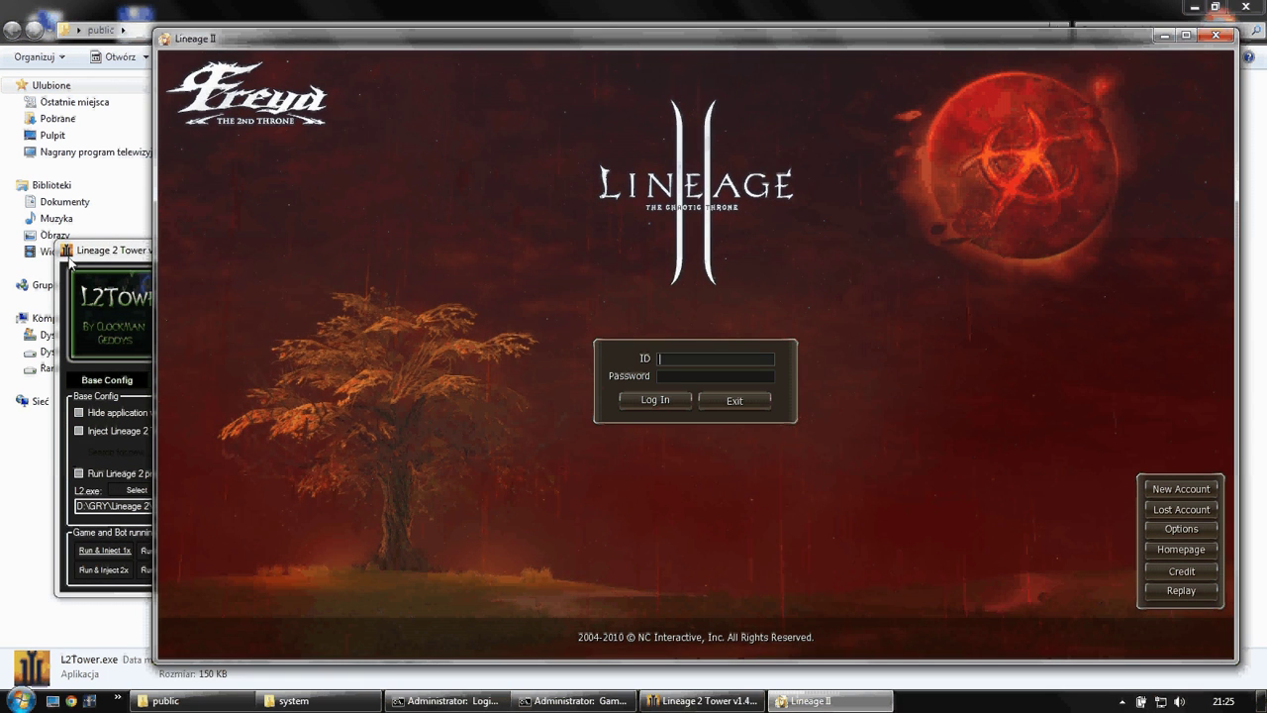
click(138, 259)
click(248, 561)
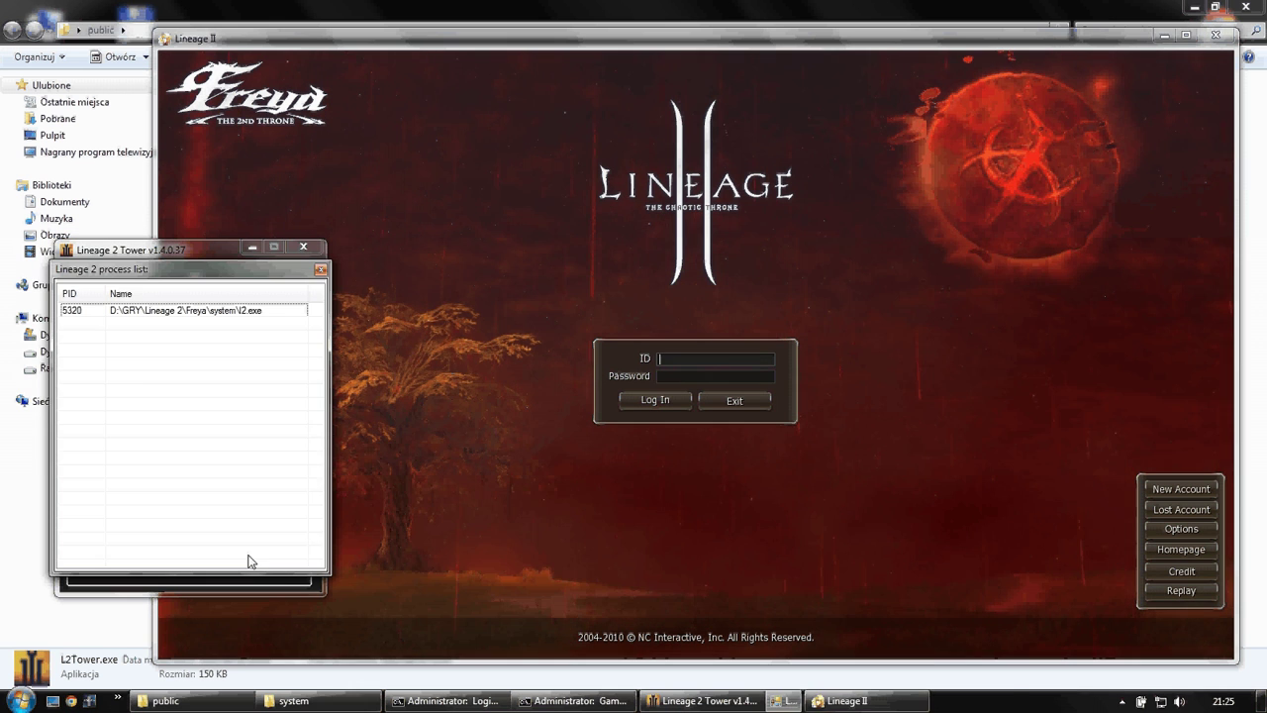
drag(179, 269, 417, 269)
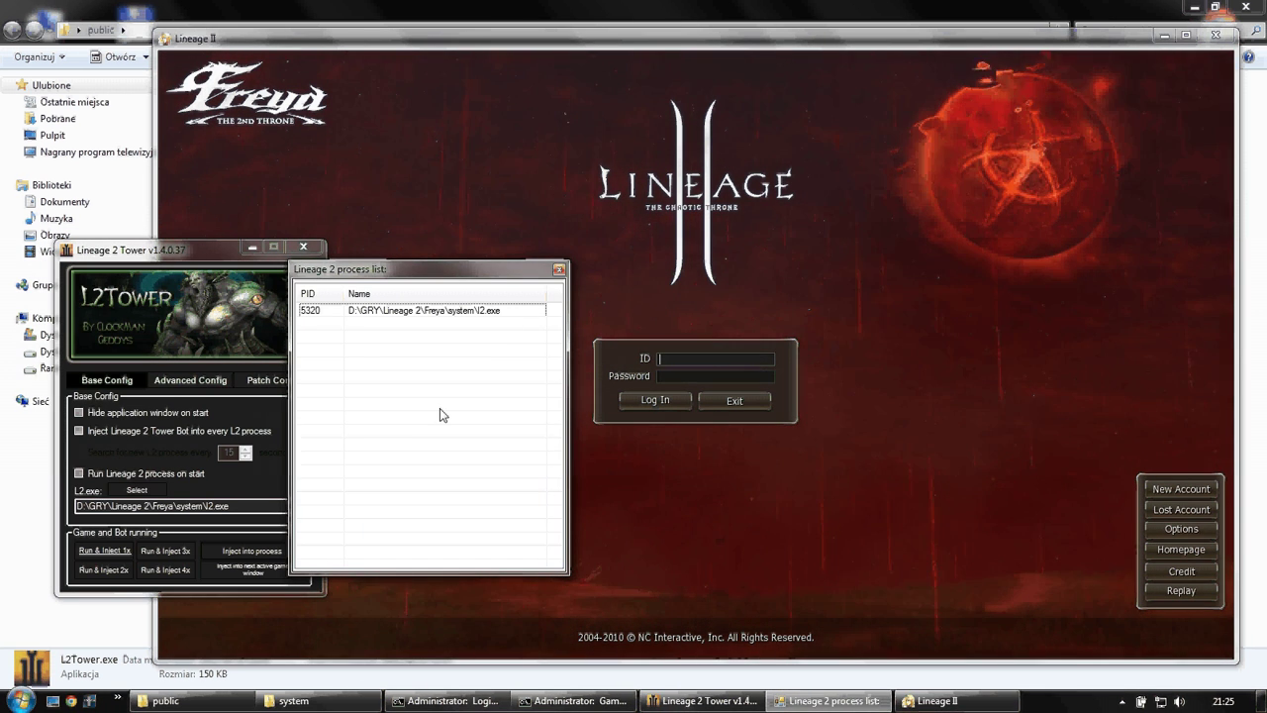
click(423, 312)
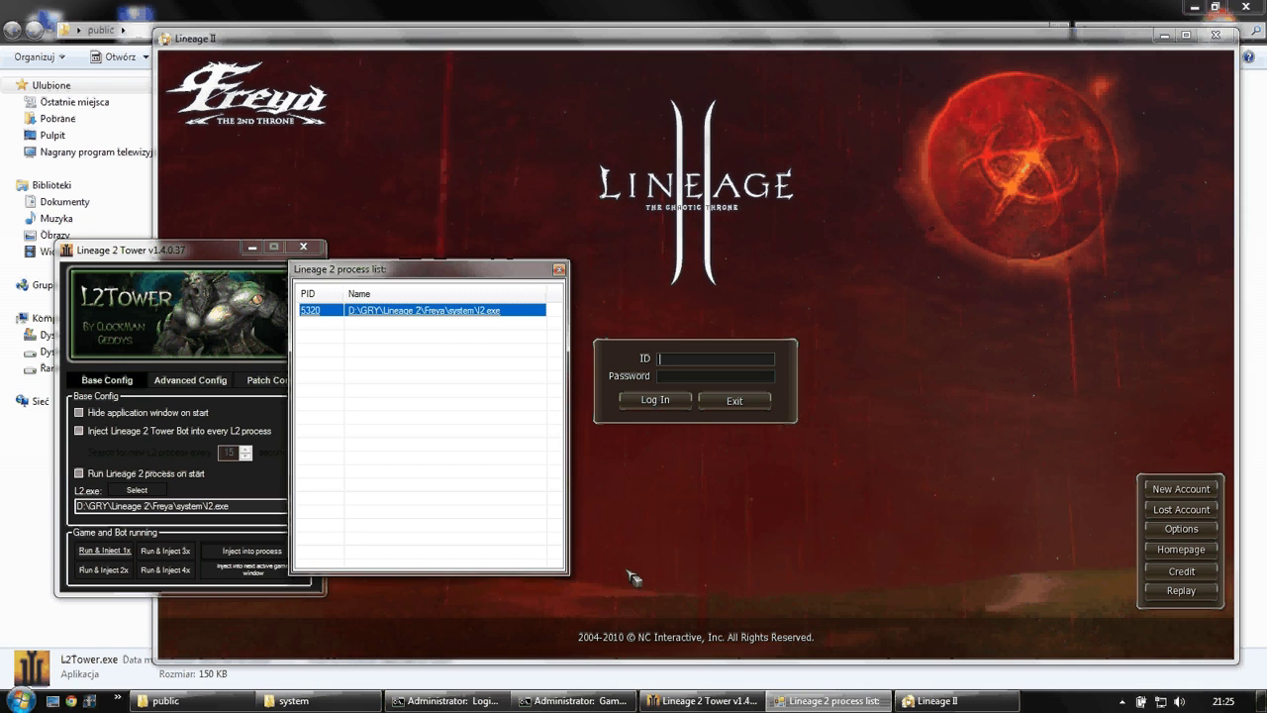
key(Return)
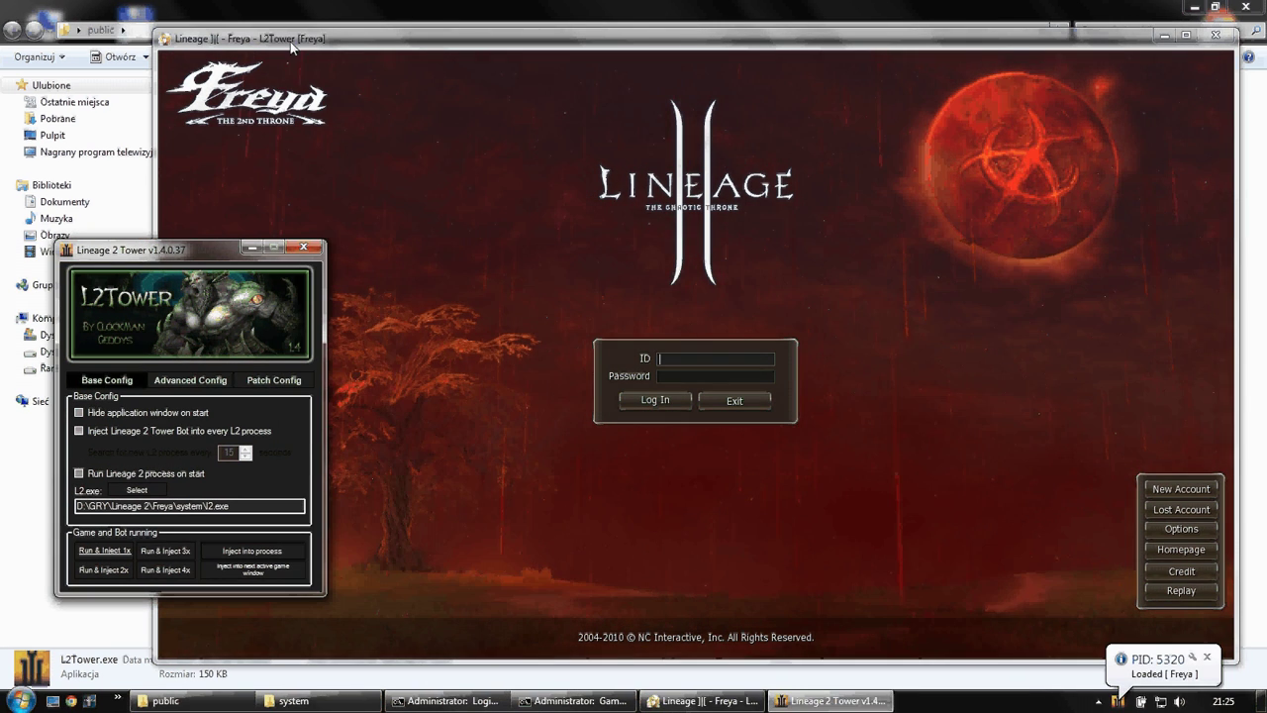
click(318, 58)
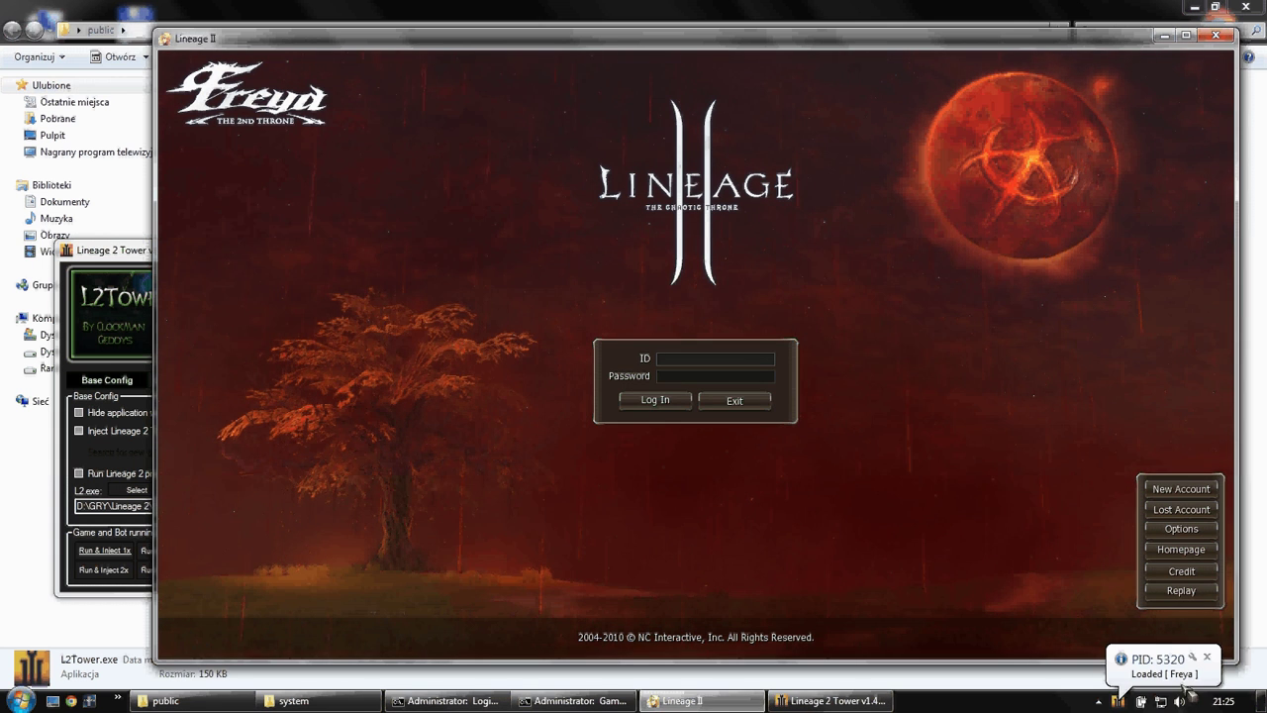
click(728, 402)
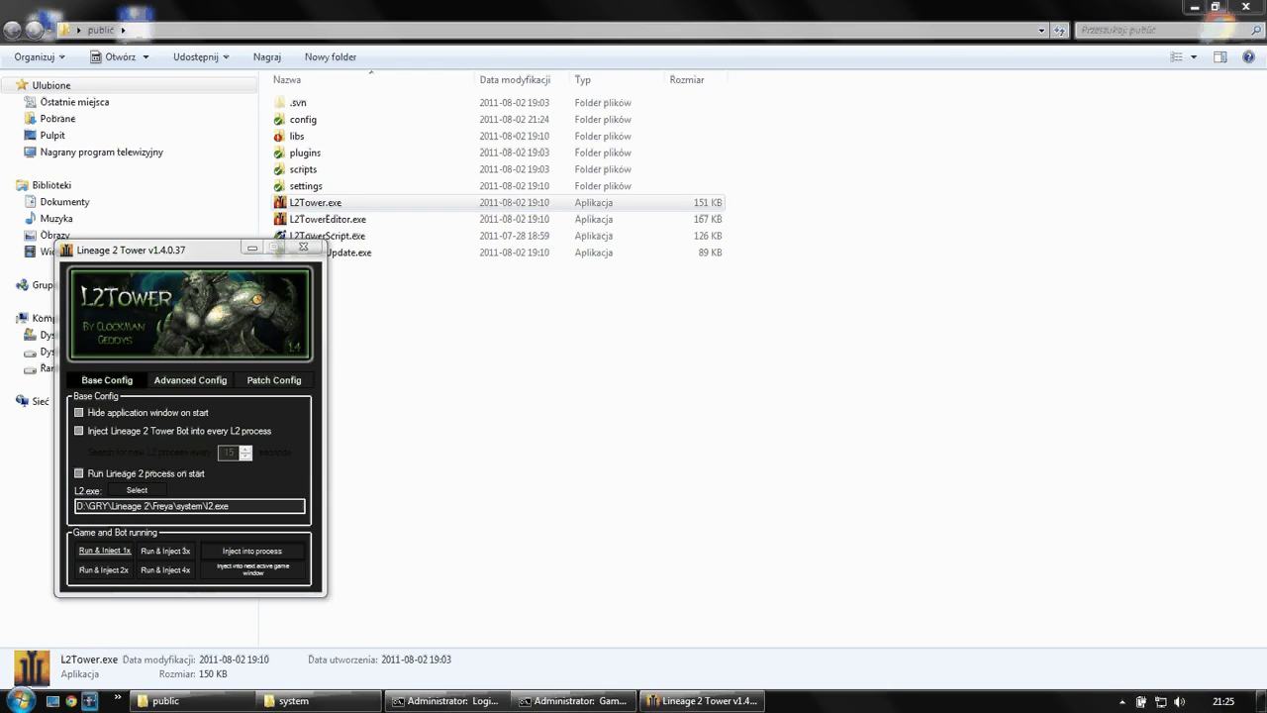
- Start a new Lineage II client and arm injection into the next active game window
click(89, 699)
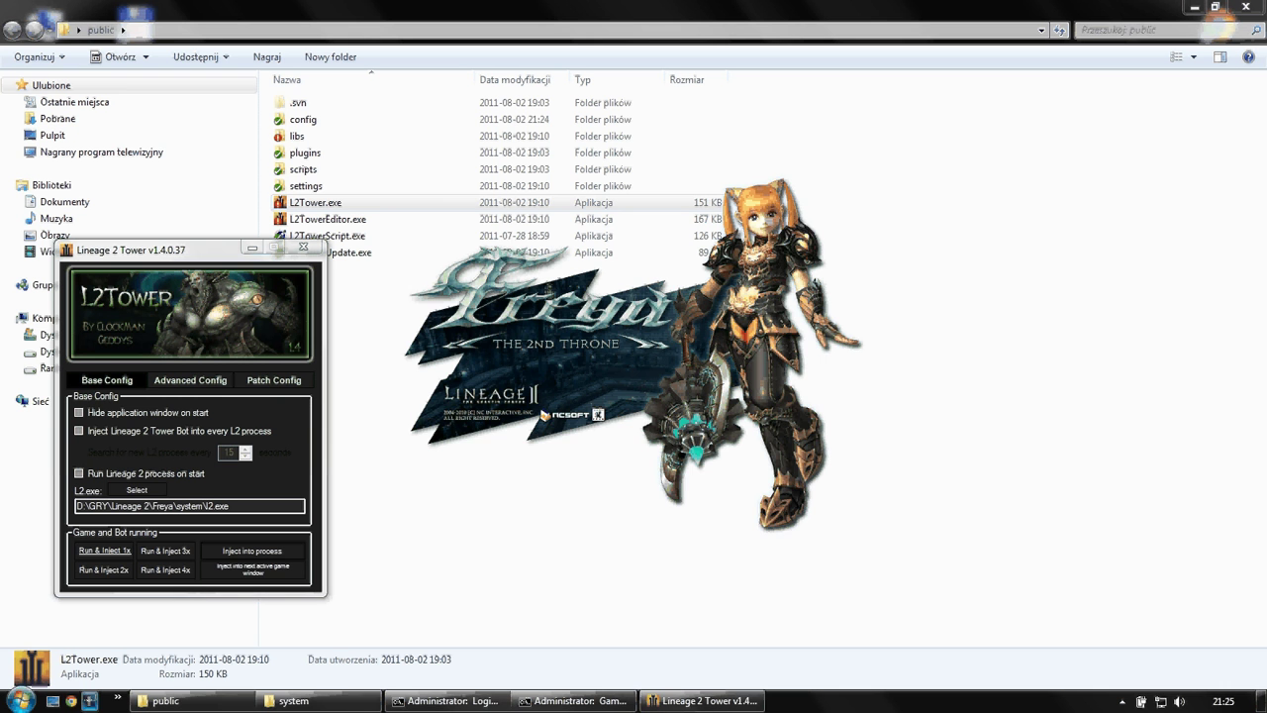
click(224, 567)
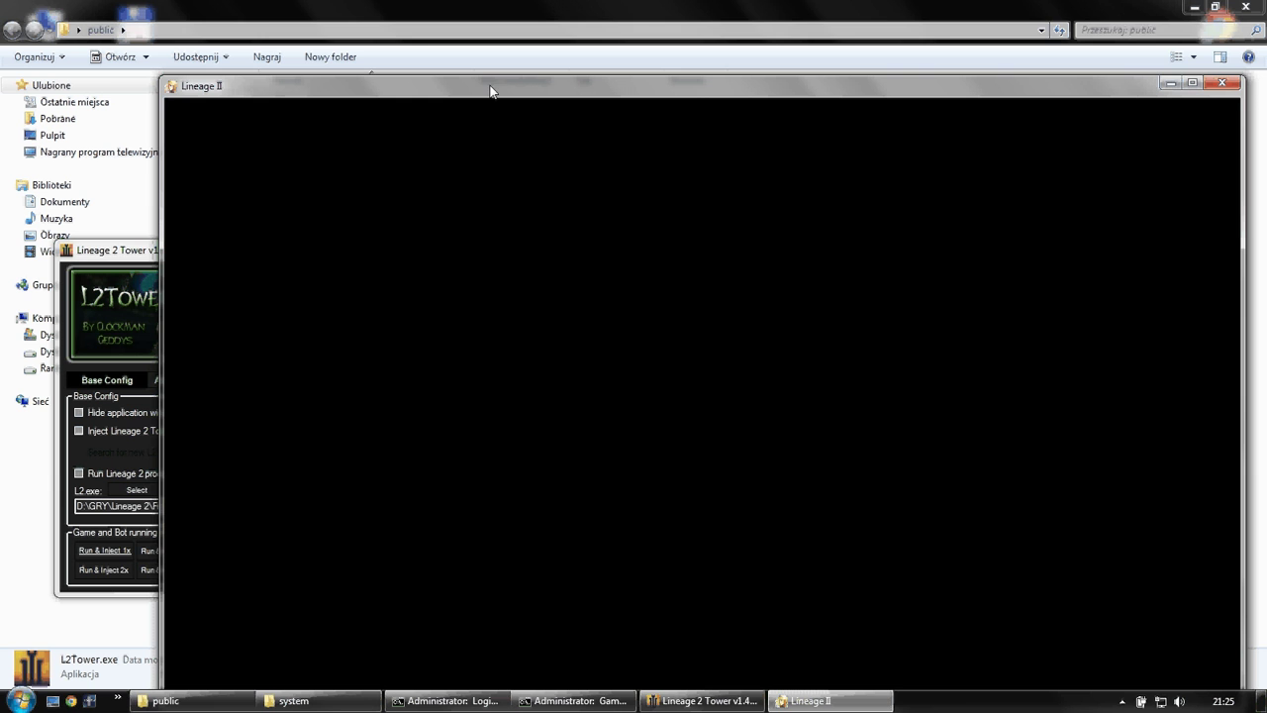
drag(502, 95, 489, 42)
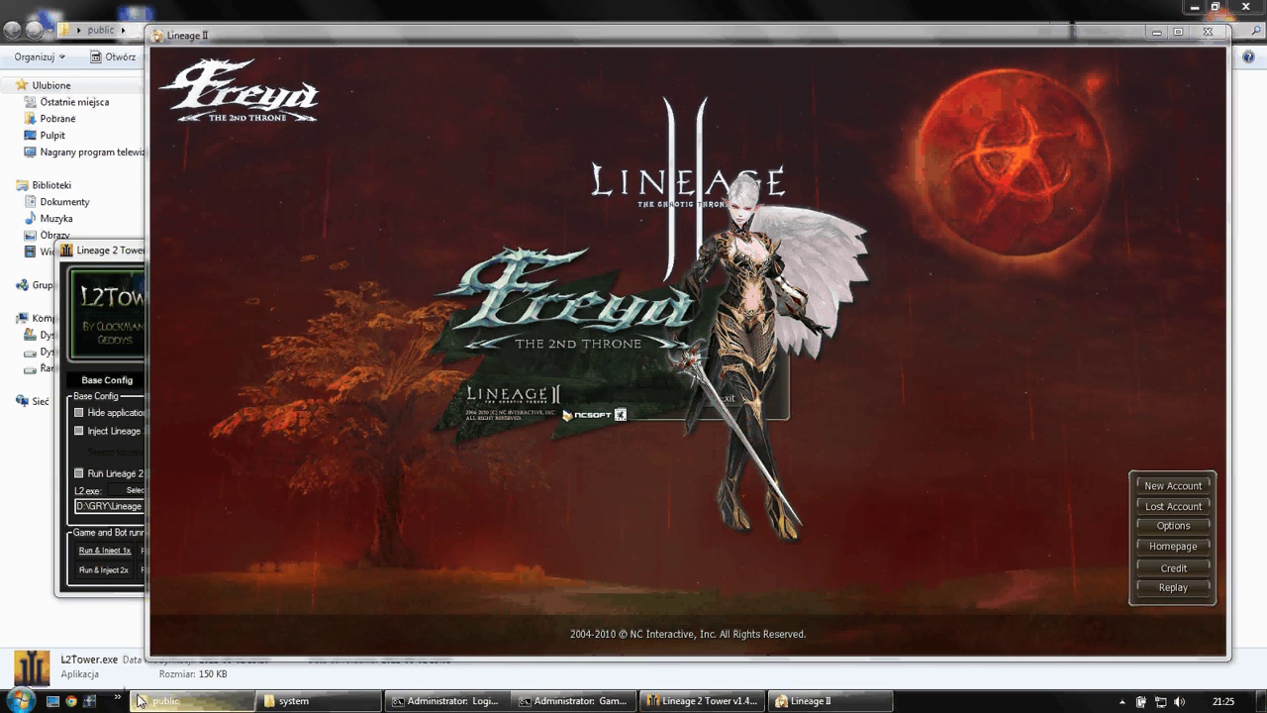
mouse_move(827, 689)
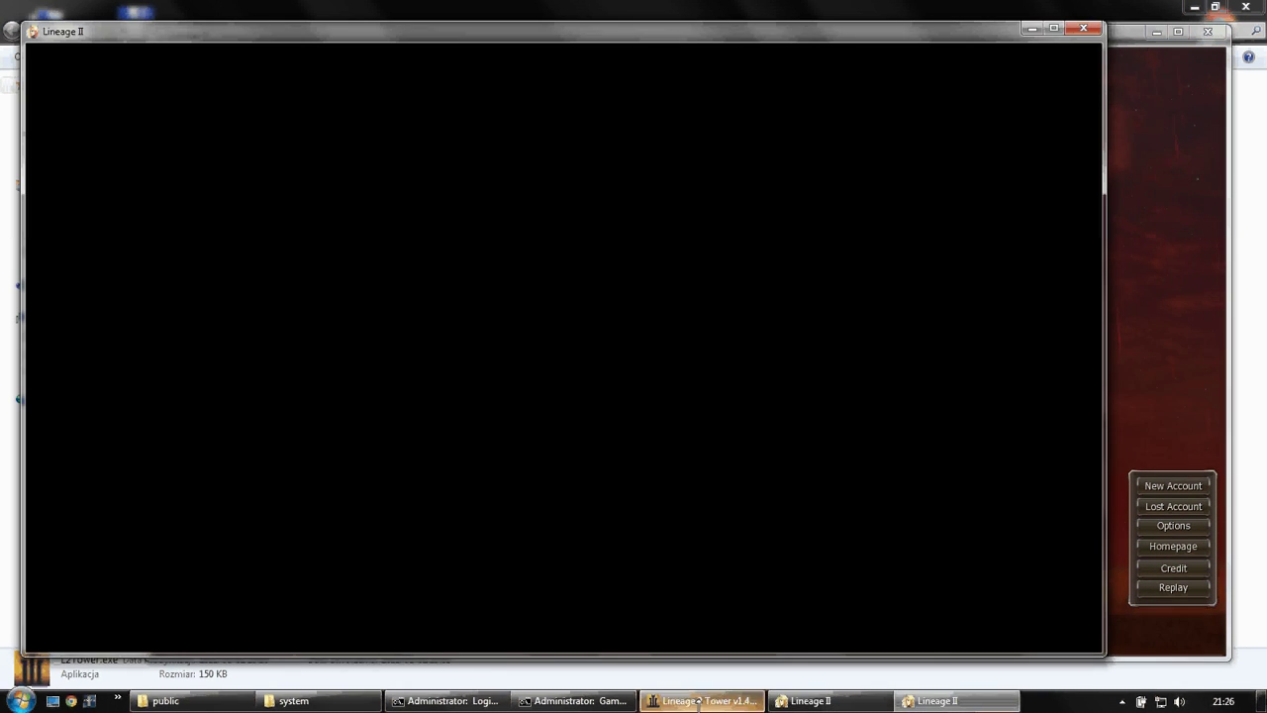
- Activate the second Freya window so the bot loads into PID 6232, exit Lineage II, and move L2Tower right
click(752, 699)
click(234, 572)
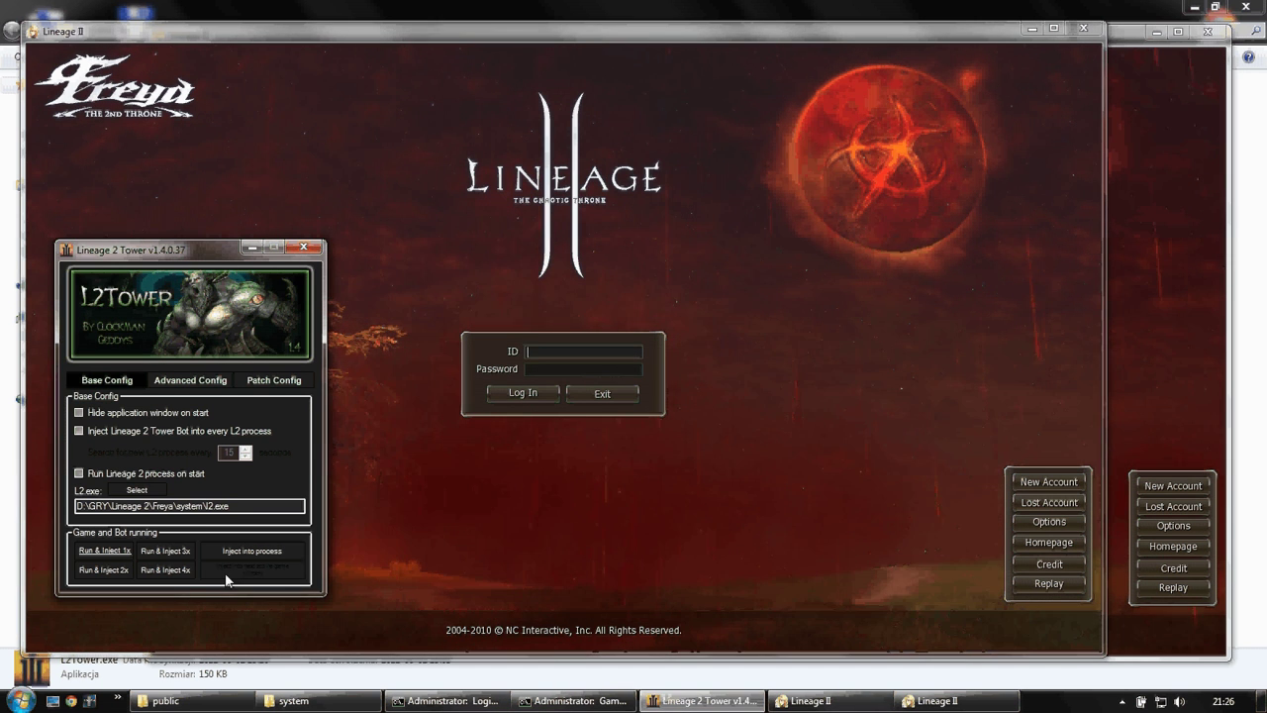
click(1176, 302)
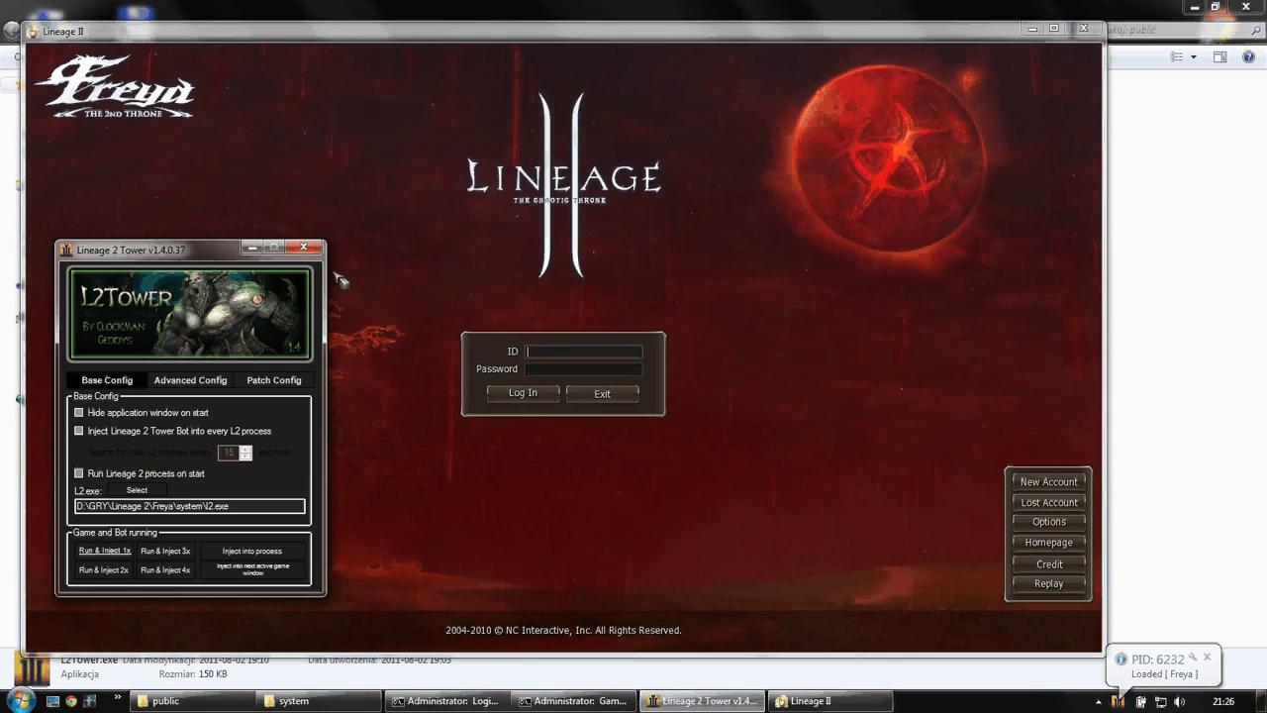
click(615, 400)
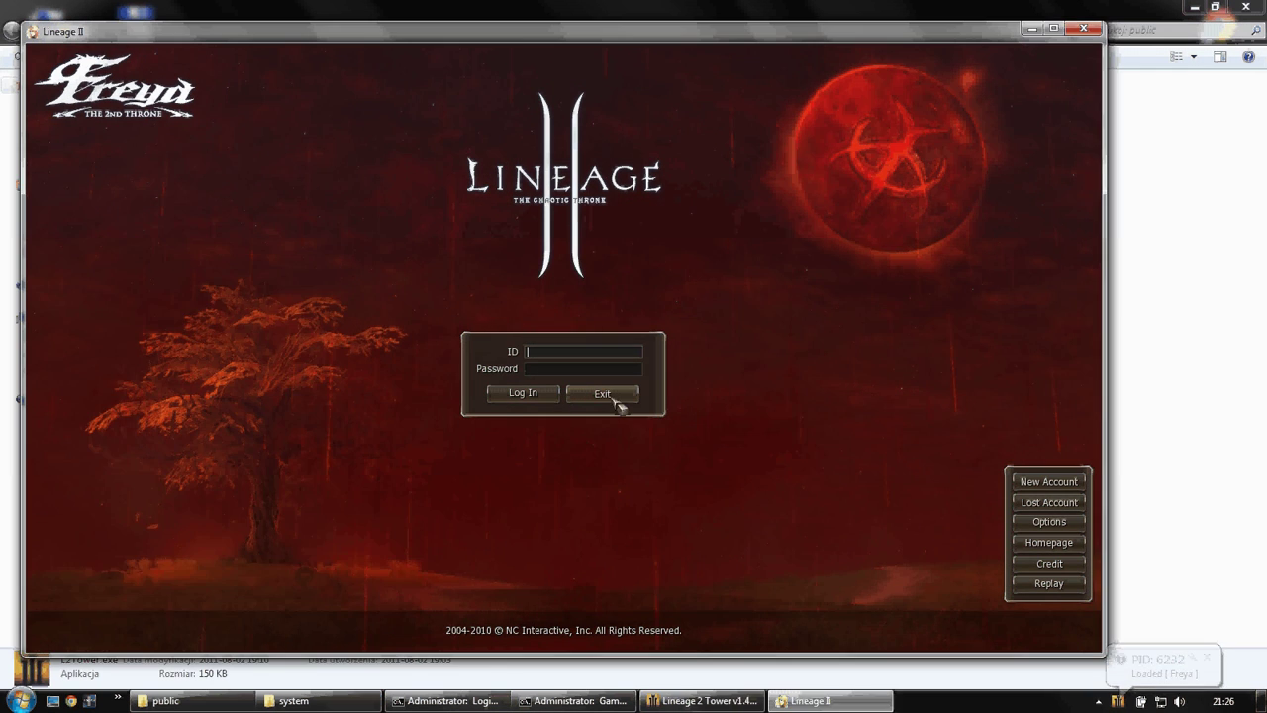
click(613, 399)
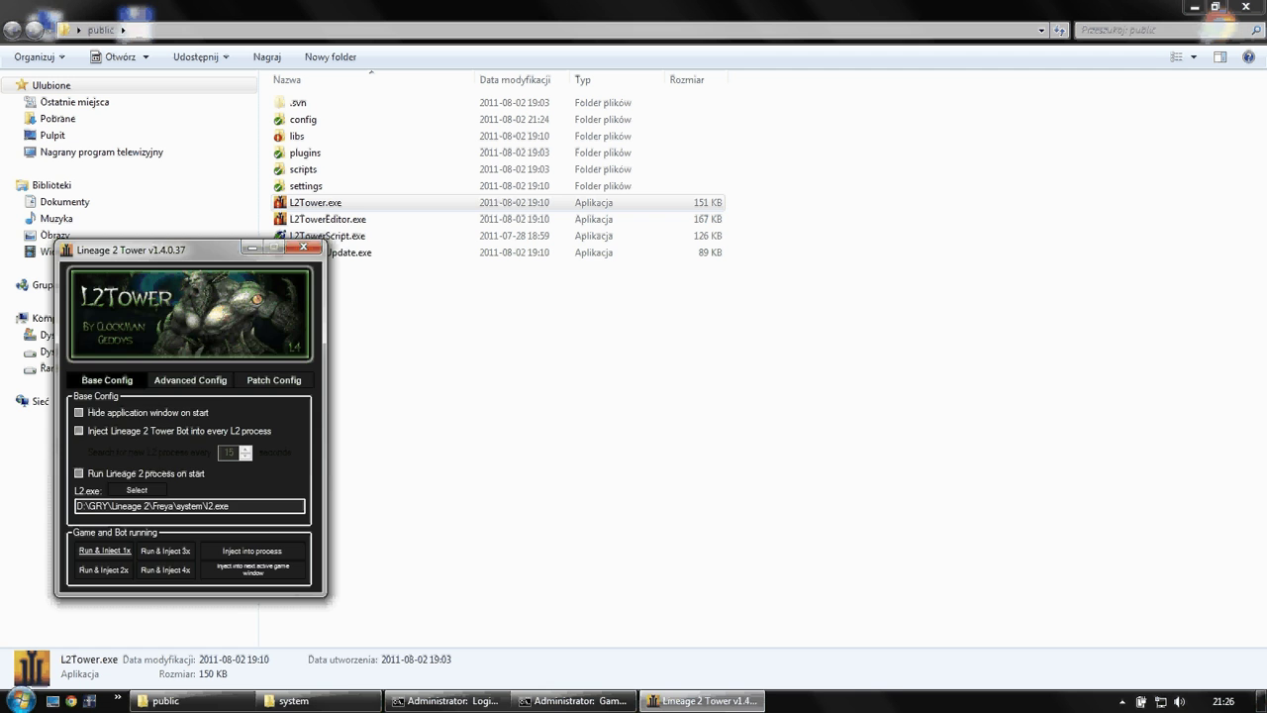
drag(148, 249, 836, 273)
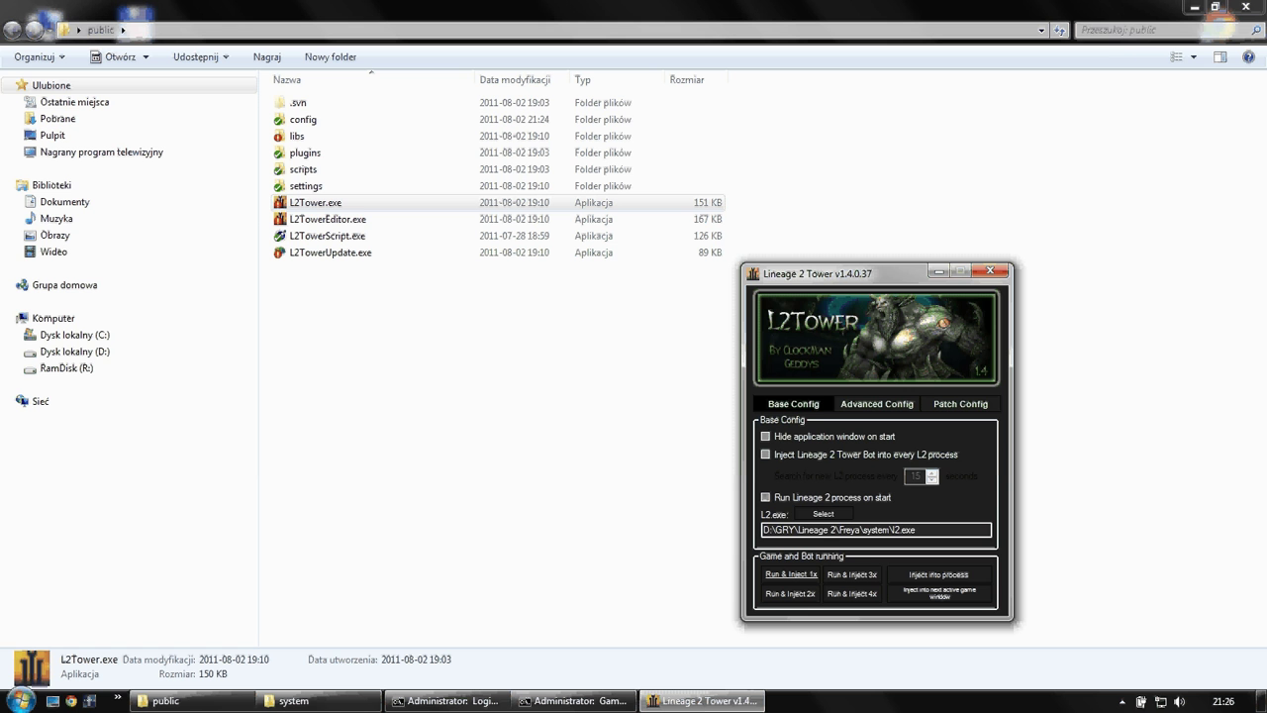
- Show Advanced Config and drop down the Default Hook Library list, currently EasyHook 2.6
key(ctrl+Tab)
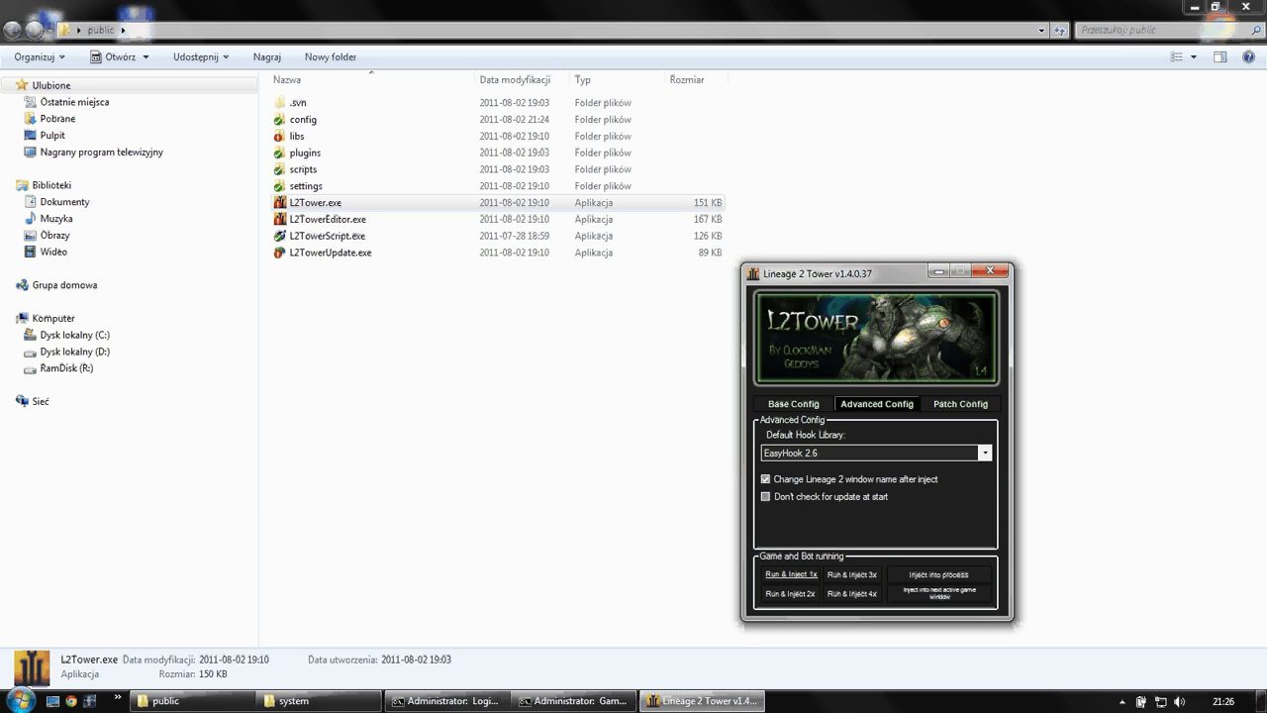
key(alt+Down)
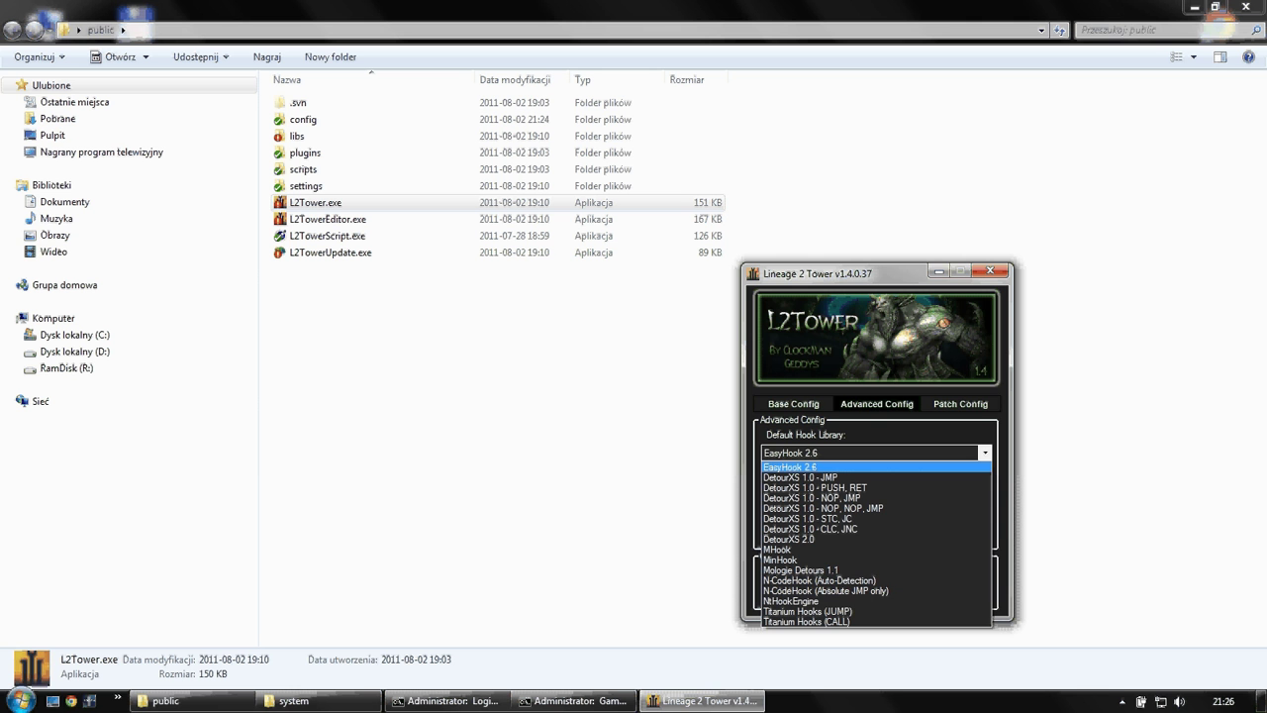
- Set the default hook library to DetourXS 1.0 - STC, JC and arm injection into the next game window
key(Return)
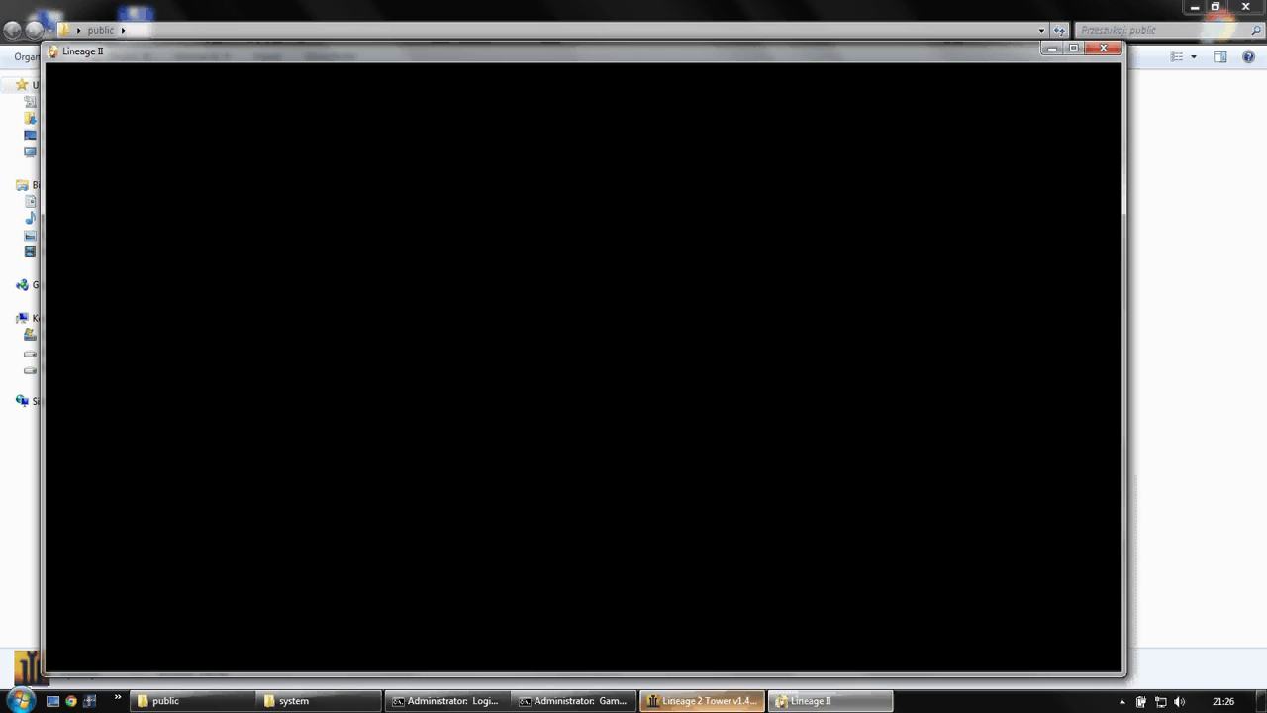
key(alt+Down)
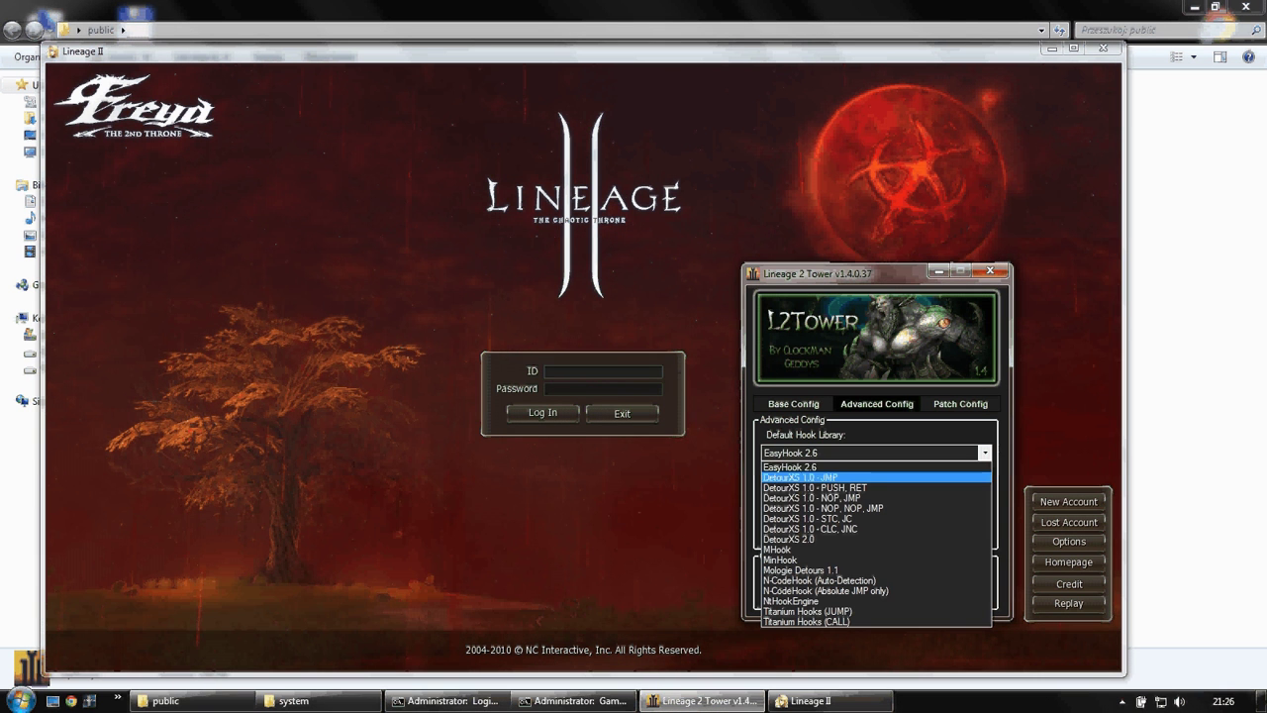
key(Up)
key(Up)
key(Up)
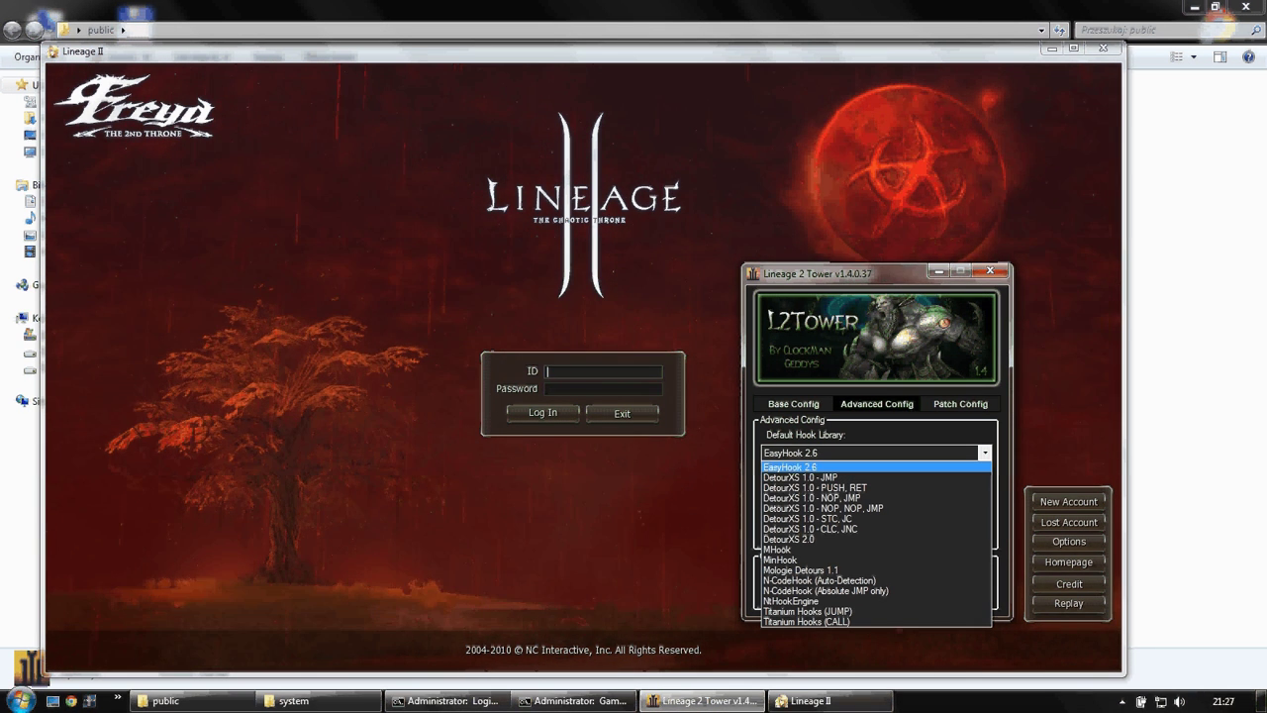
key(Return)
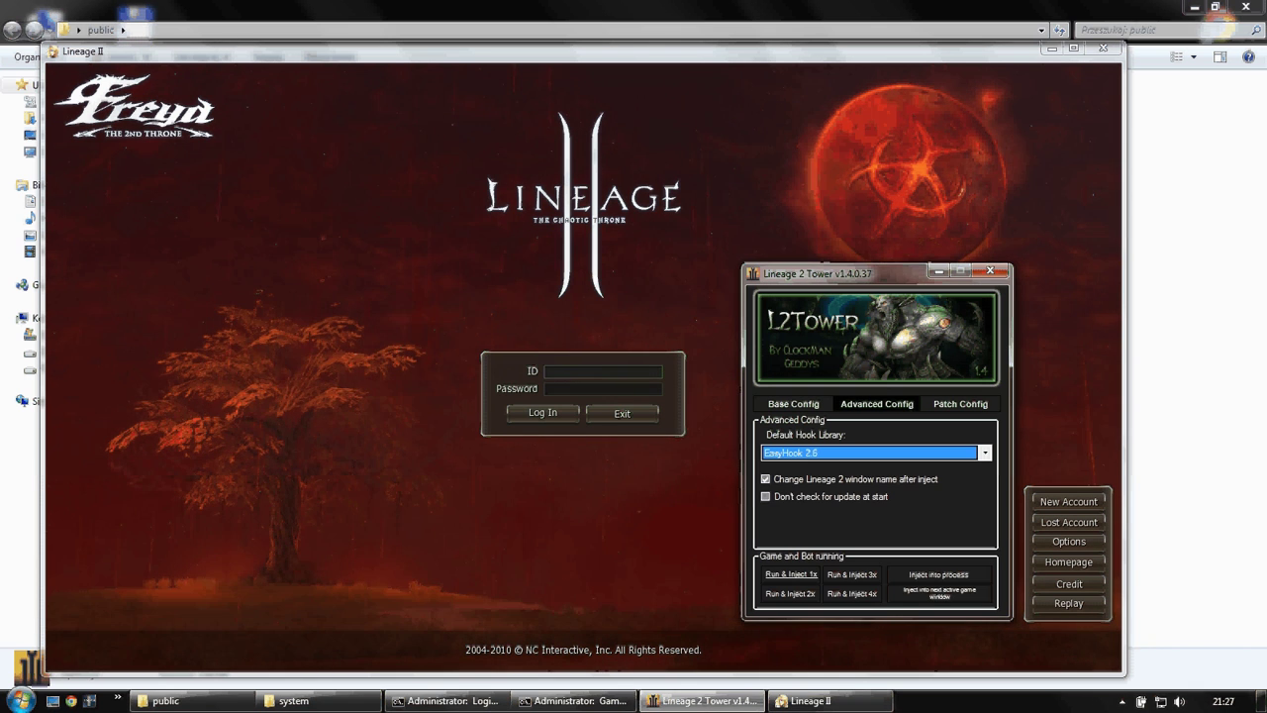
key(alt+Down)
key(Return)
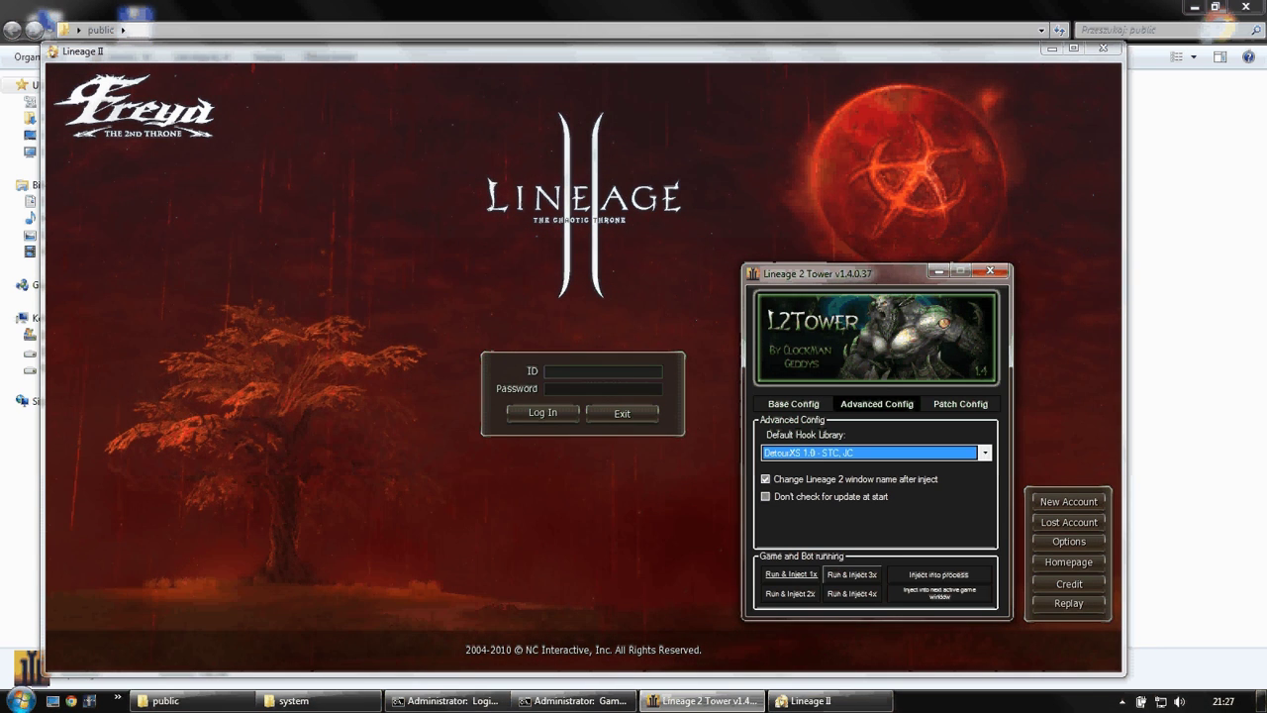
click(940, 593)
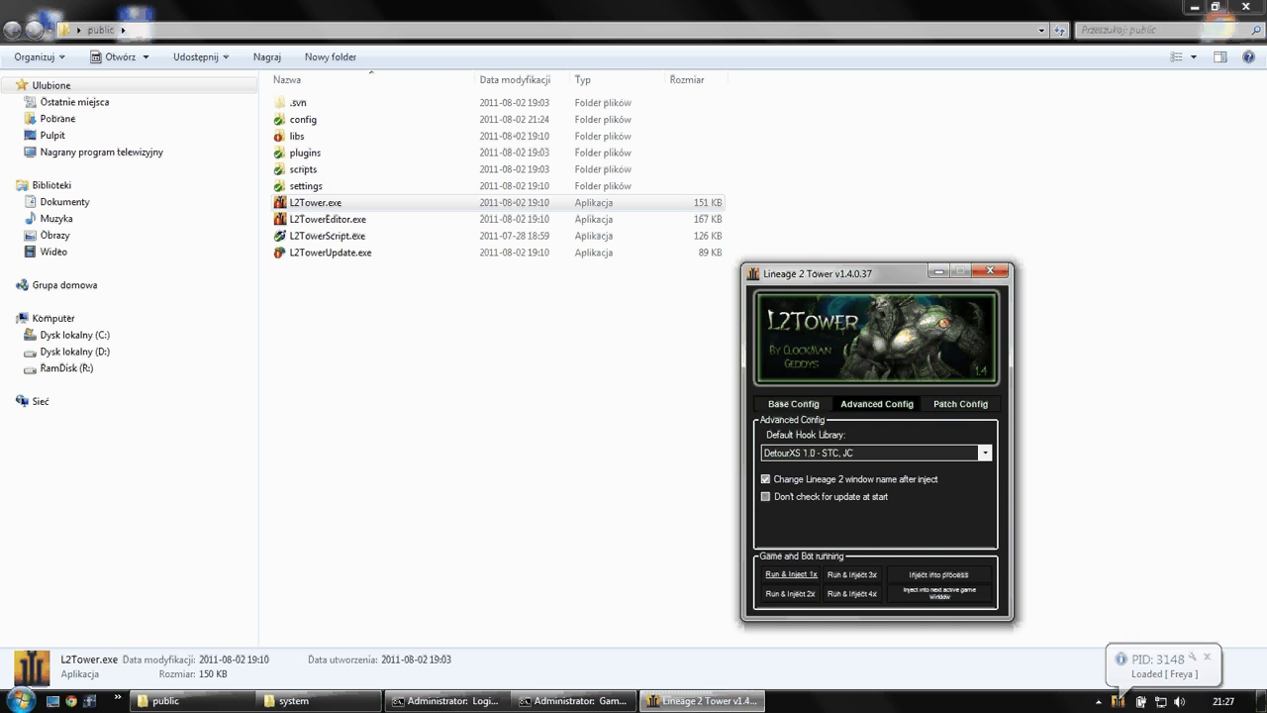
- Switch the hook library back to EasyHook 2.6, turn off window renaming, and launch Lineage II
click(876, 453)
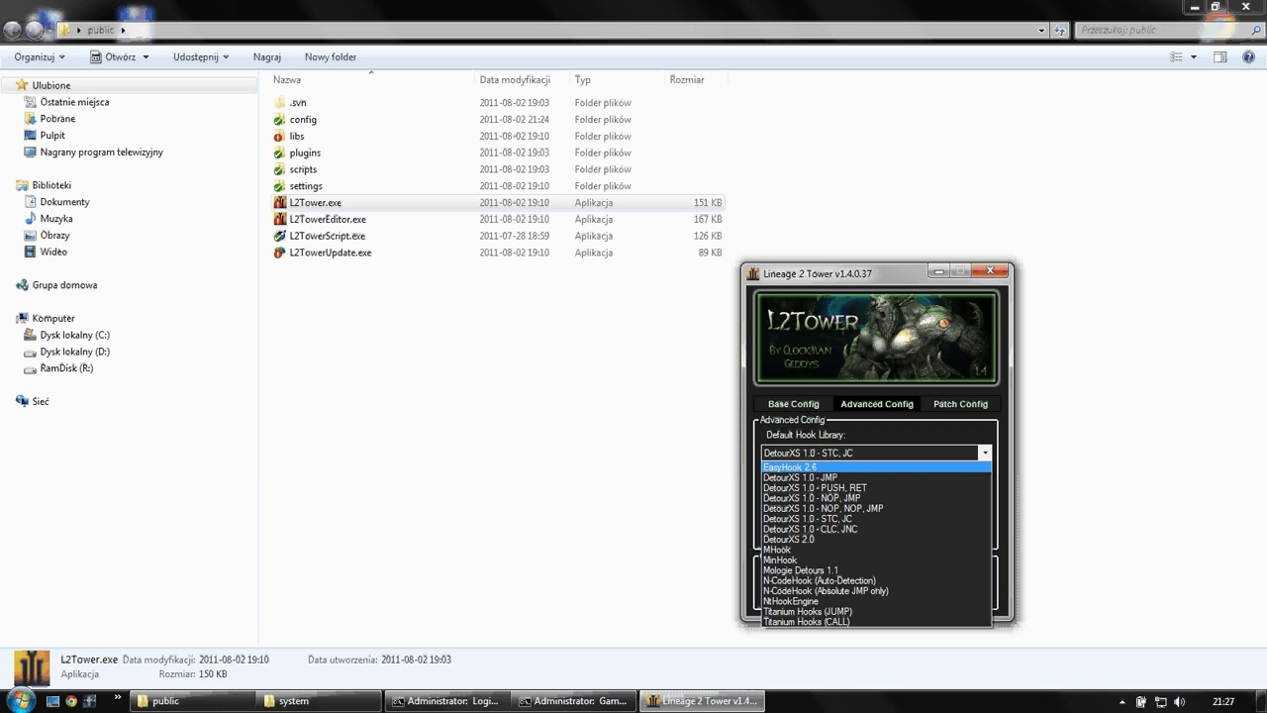
key(Return)
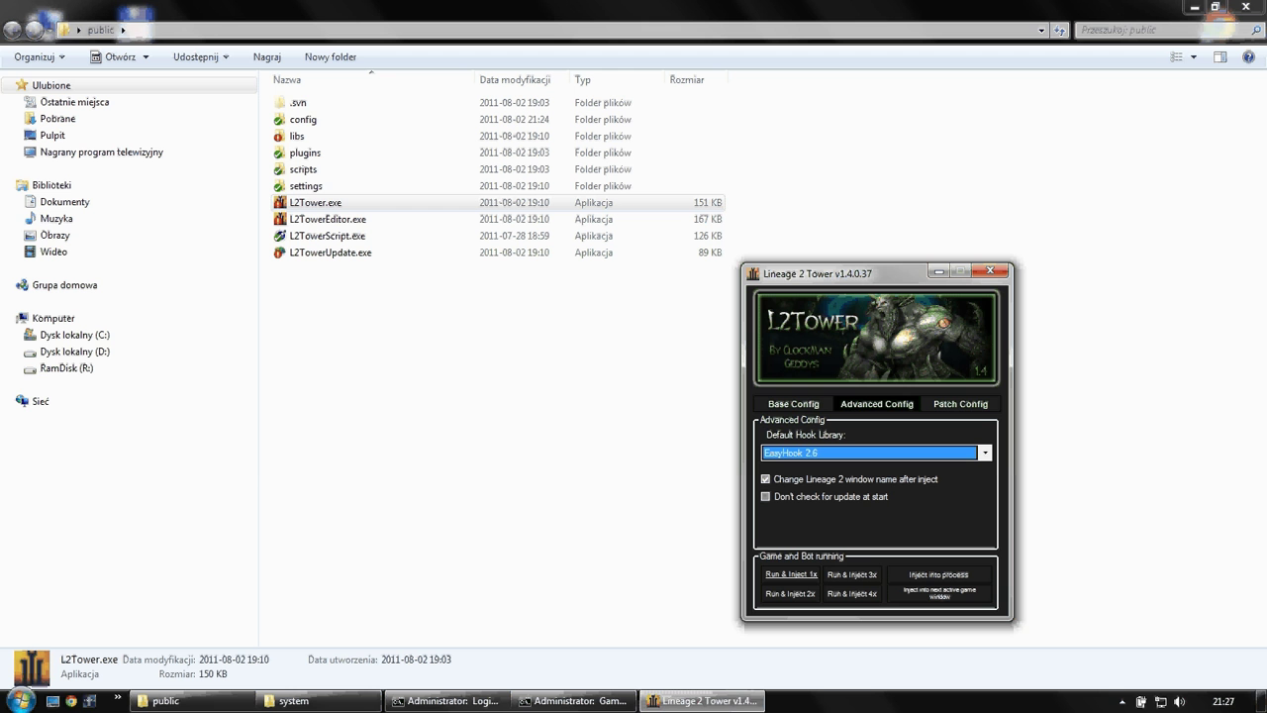
key(Tab)
key(space)
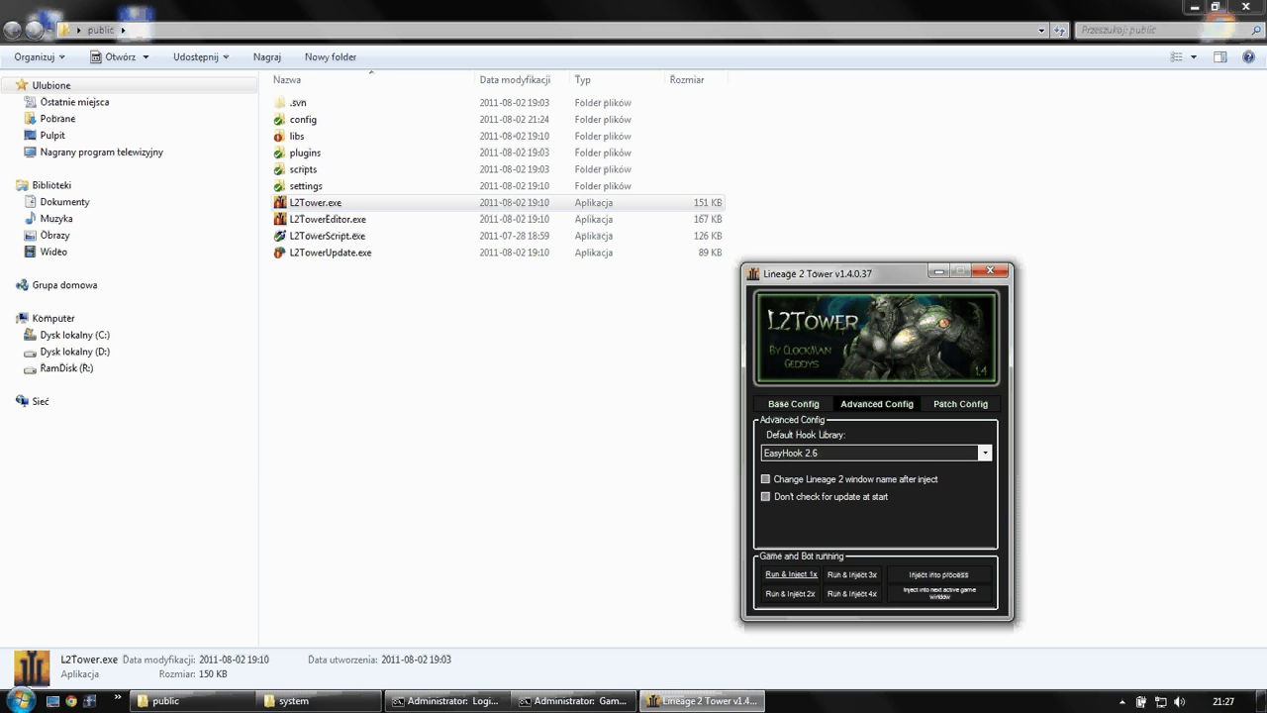
click(89, 701)
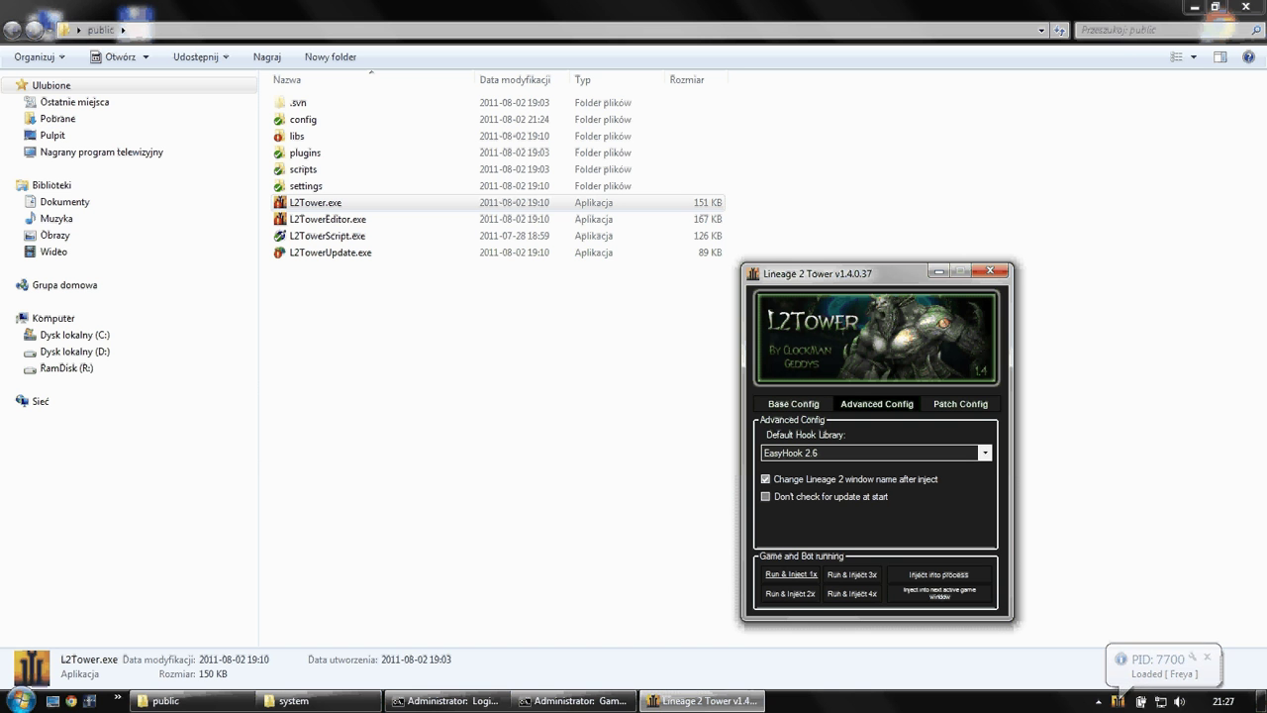
- Re-enable window renaming after inject, dismiss the PID 7700 notice, and show Patch Config
key(space)
click(1207, 658)
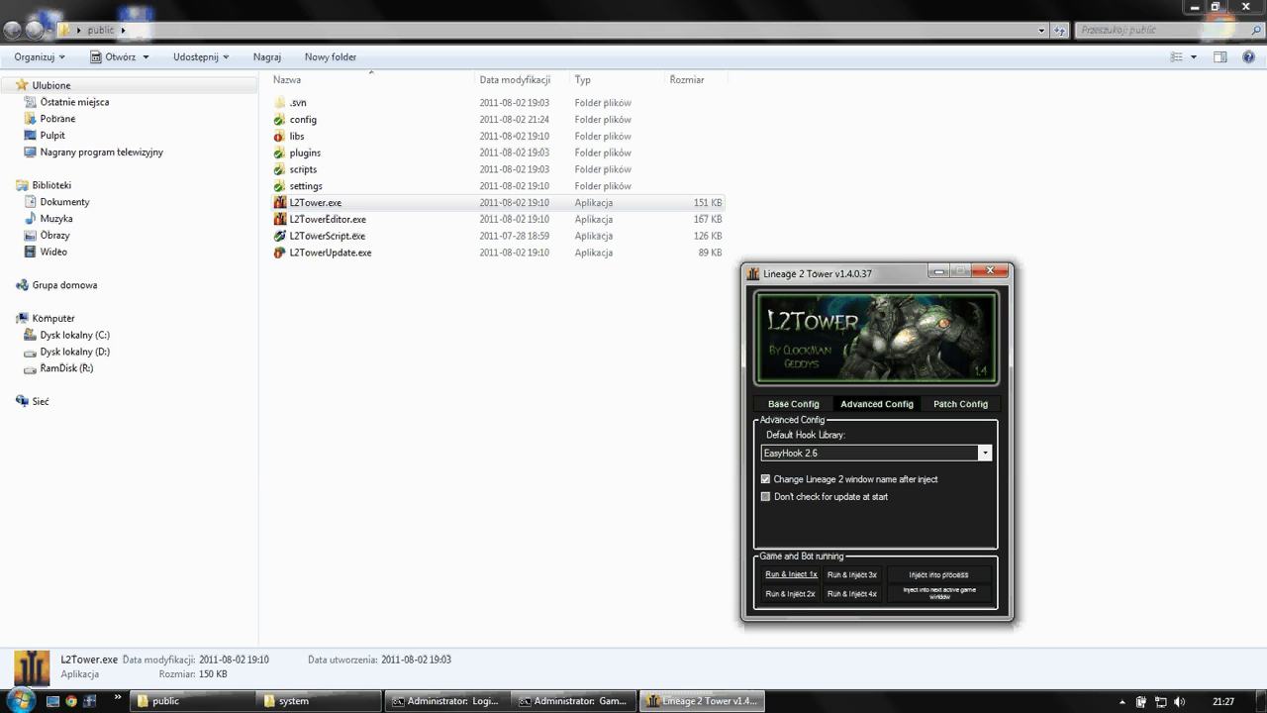
click(960, 404)
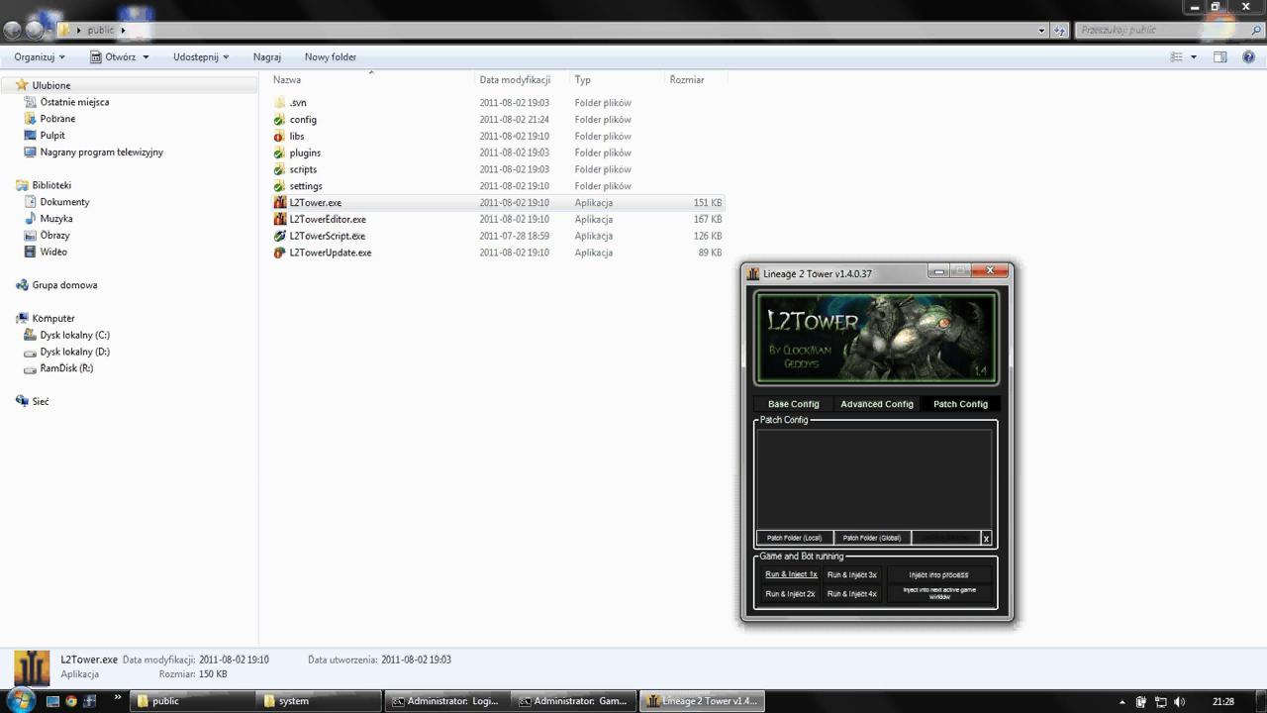
- Globally patch the D:\GRY\Lineage 2\Freya\system folder and select its entry in the list
click(872, 538)
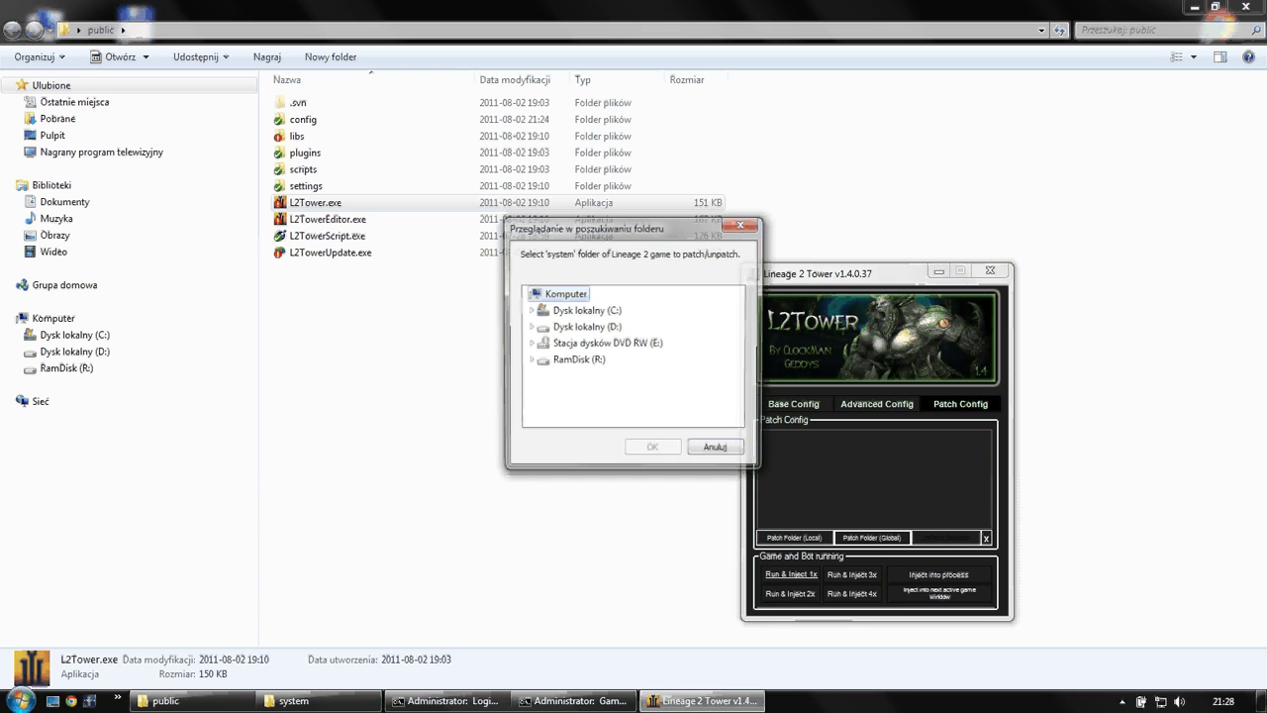
double_click(586, 327)
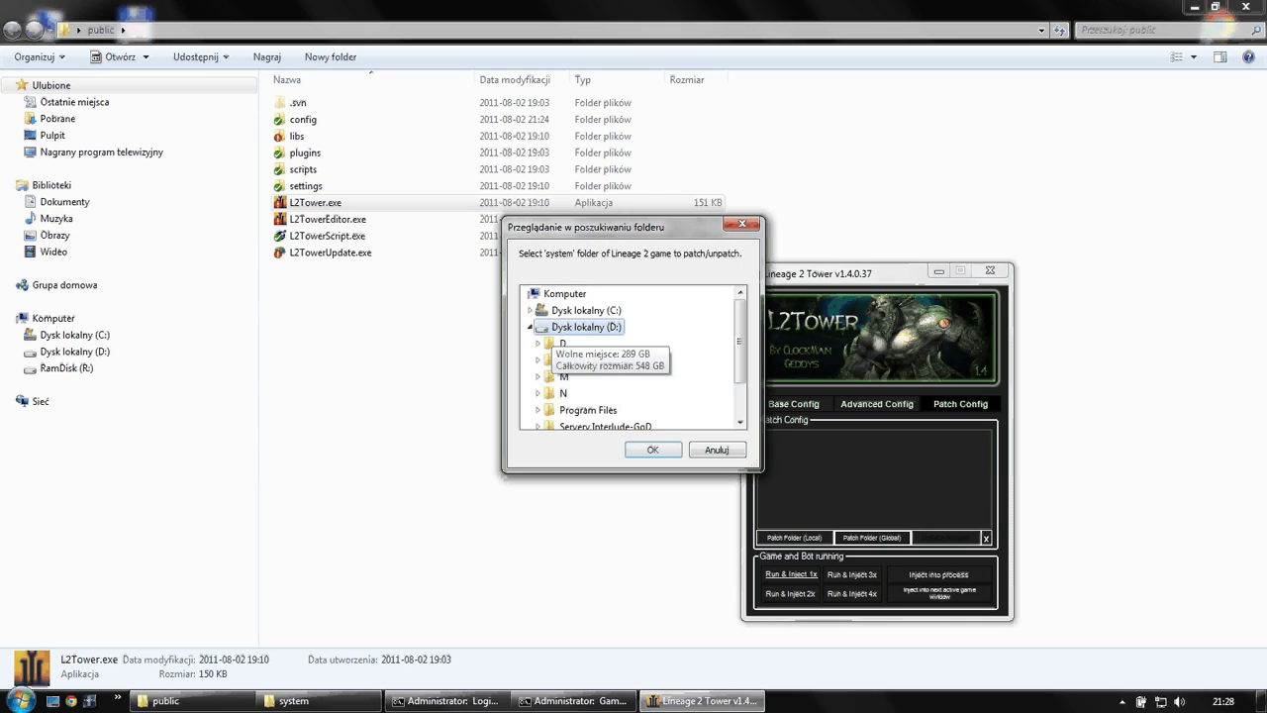
scroll(634, 356, down, 3)
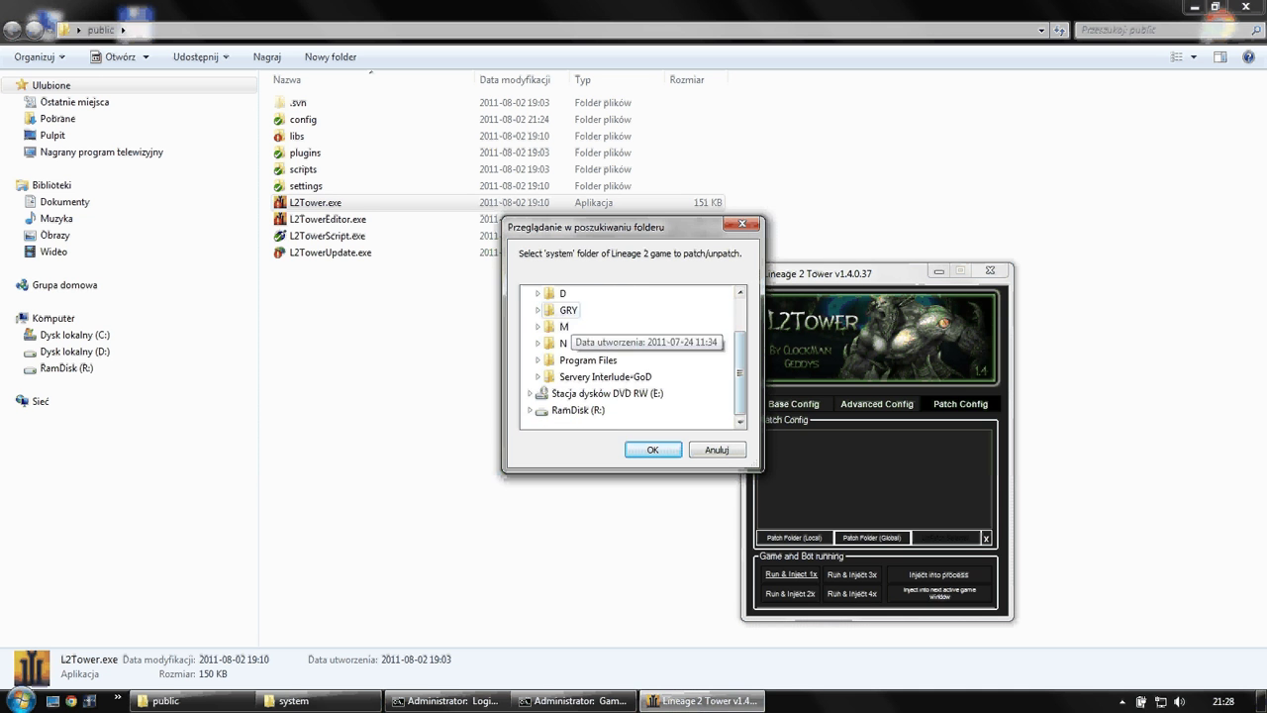
scroll(633, 356, up, 3)
double_click(568, 359)
double_click(586, 393)
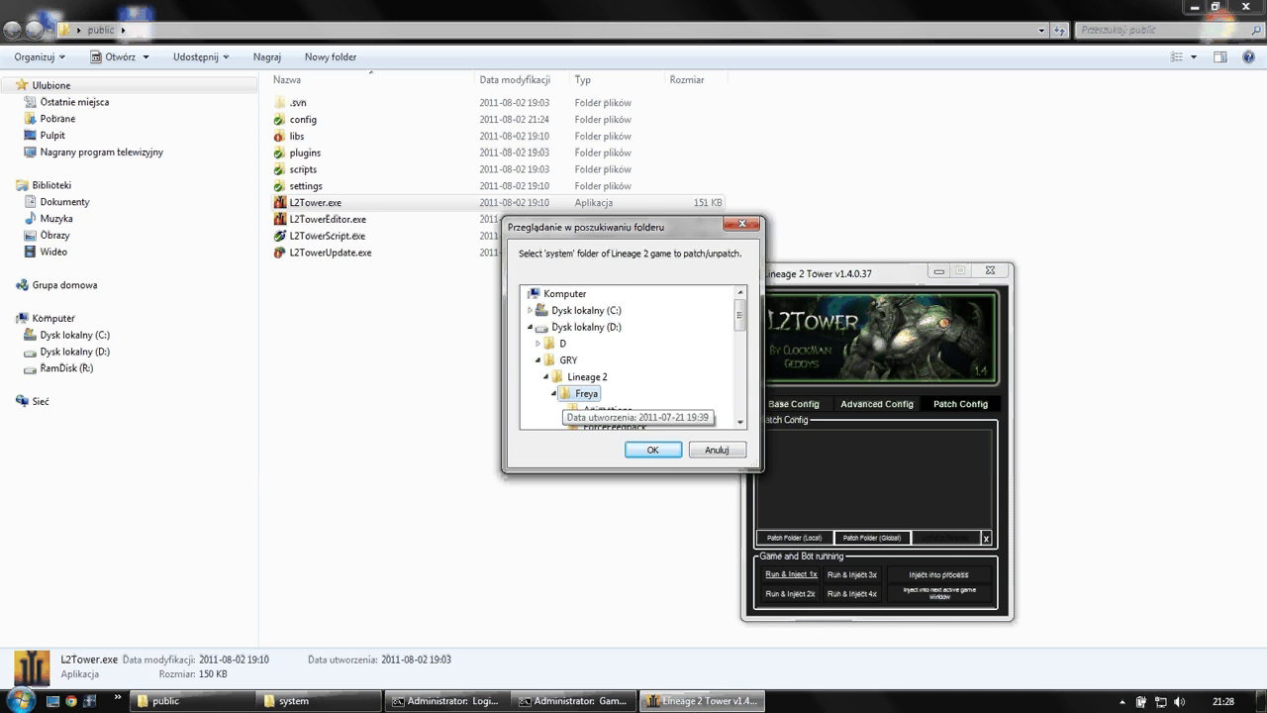
scroll(594, 376, down, 5)
click(598, 343)
click(652, 450)
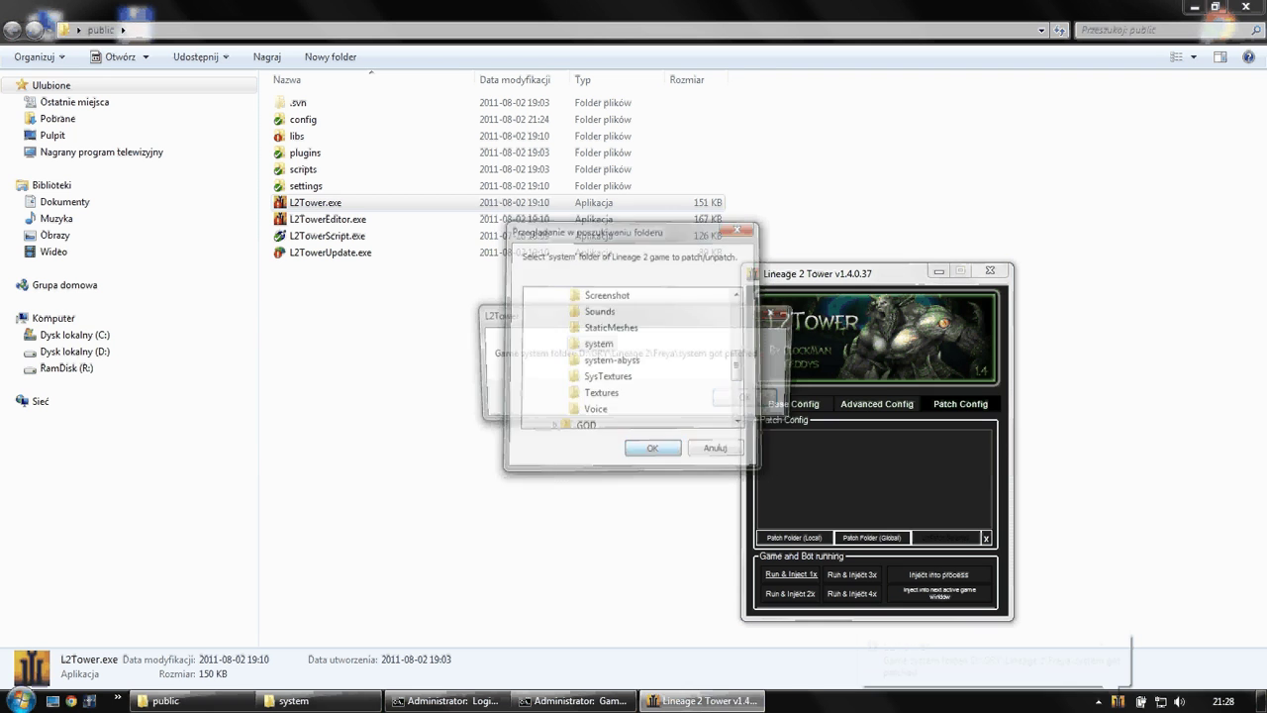
click(751, 399)
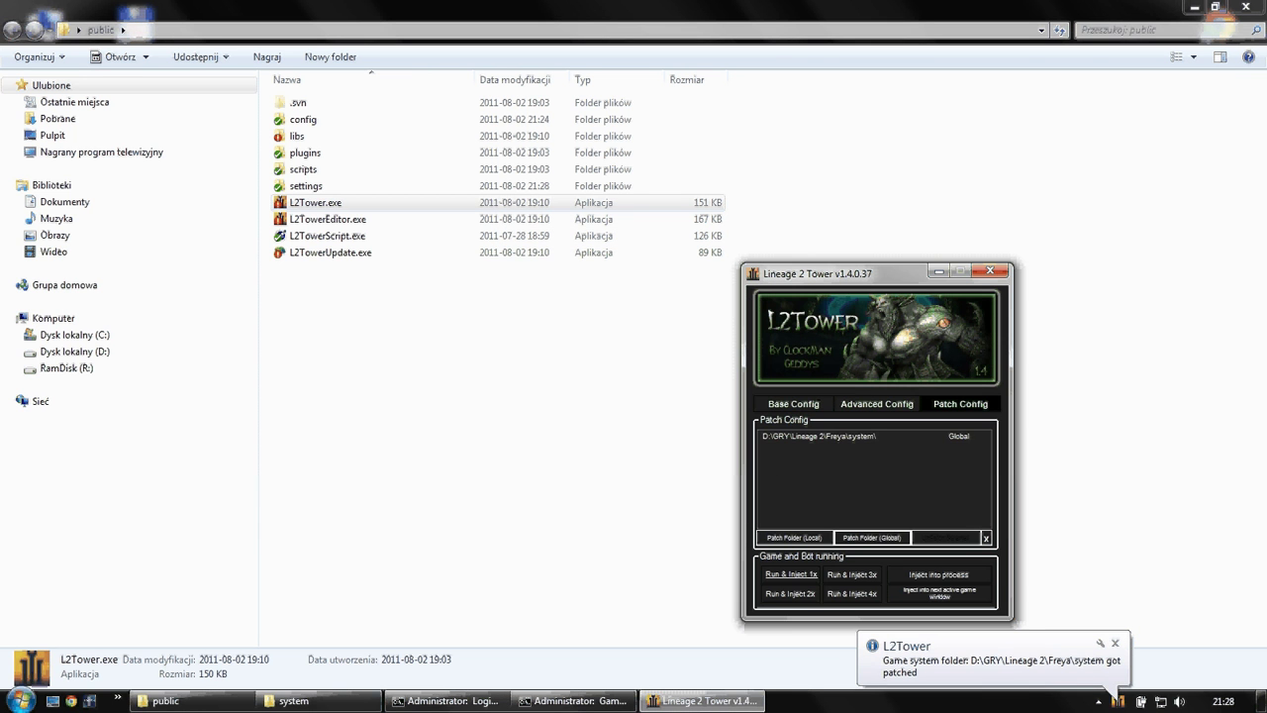
click(819, 436)
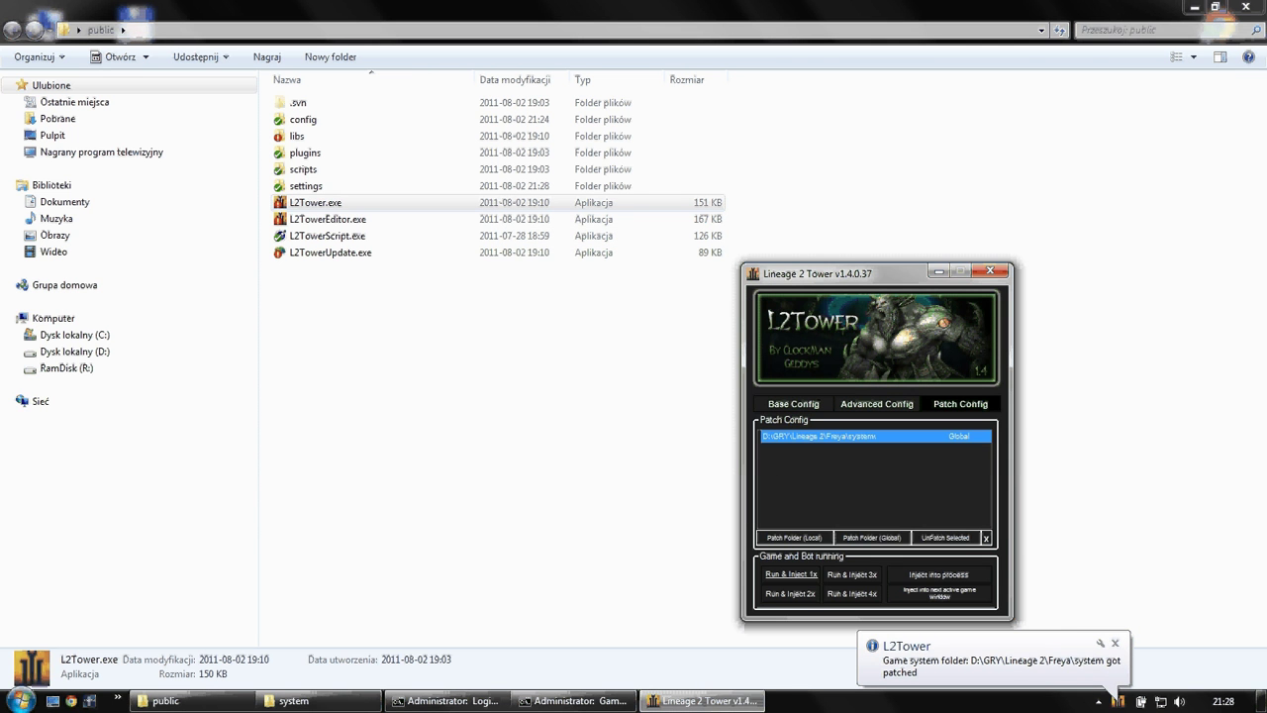
- Launch Registry Editor by running regedit from the Windows Run prompt
key(super+r)
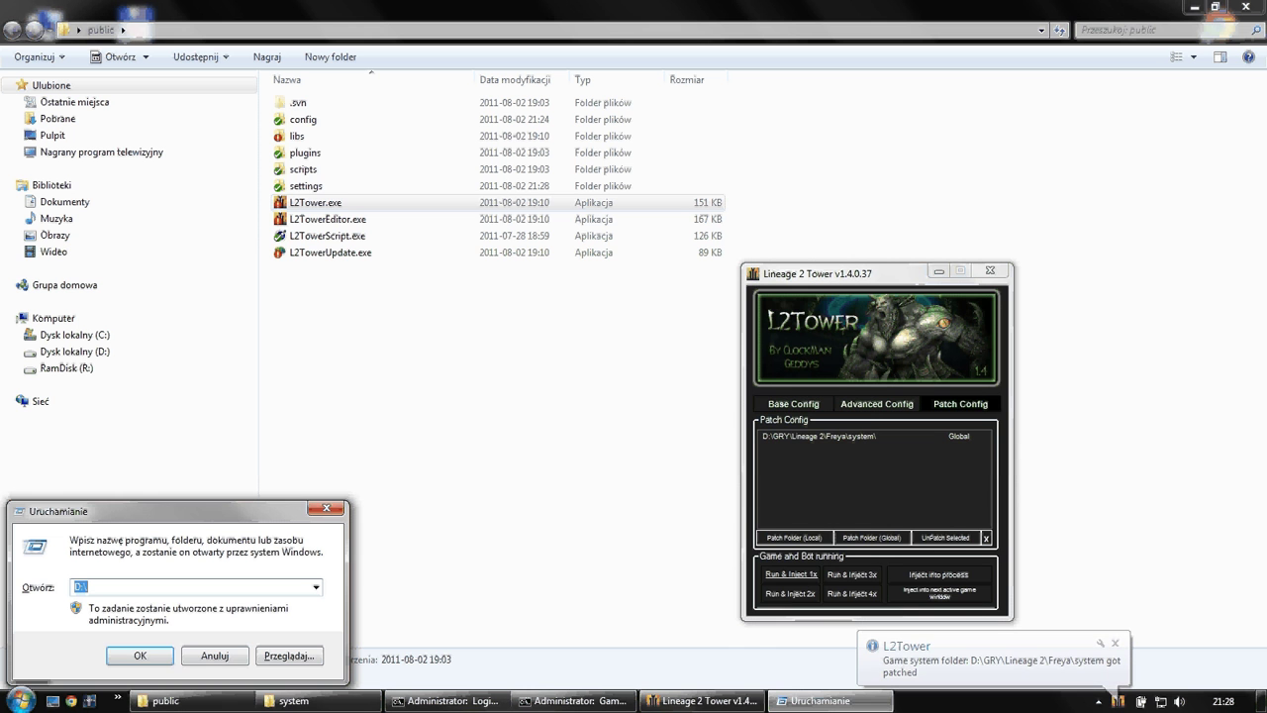
text(regedit)
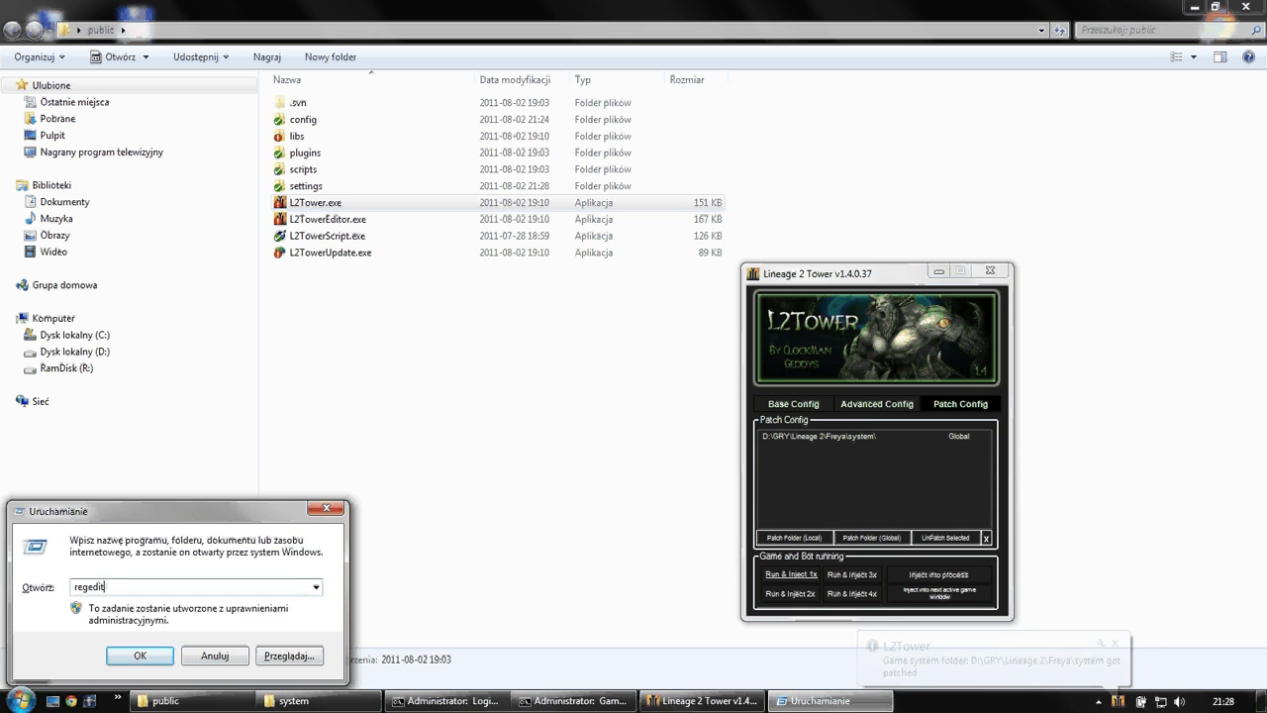
key(Return)
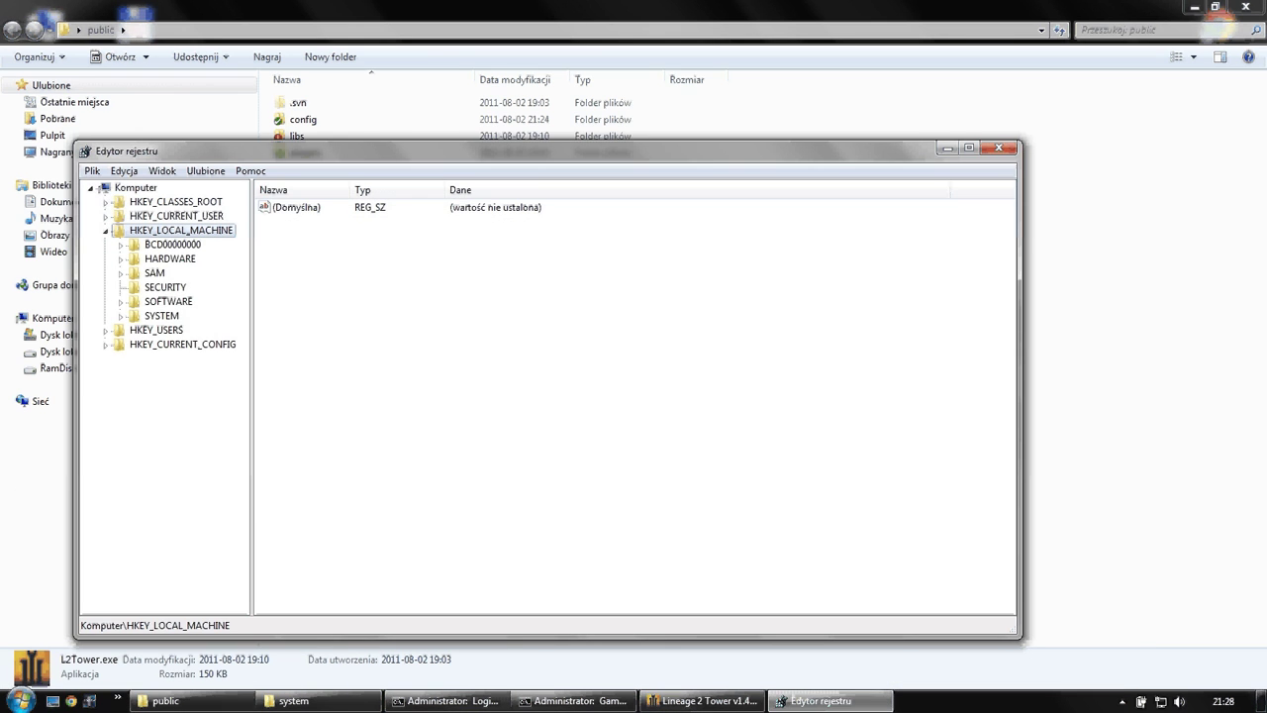
- Expand HKEY_LOCAL_MACHINE\SOFTWARE and its Microsoft key in the registry tree
double_click(169, 300)
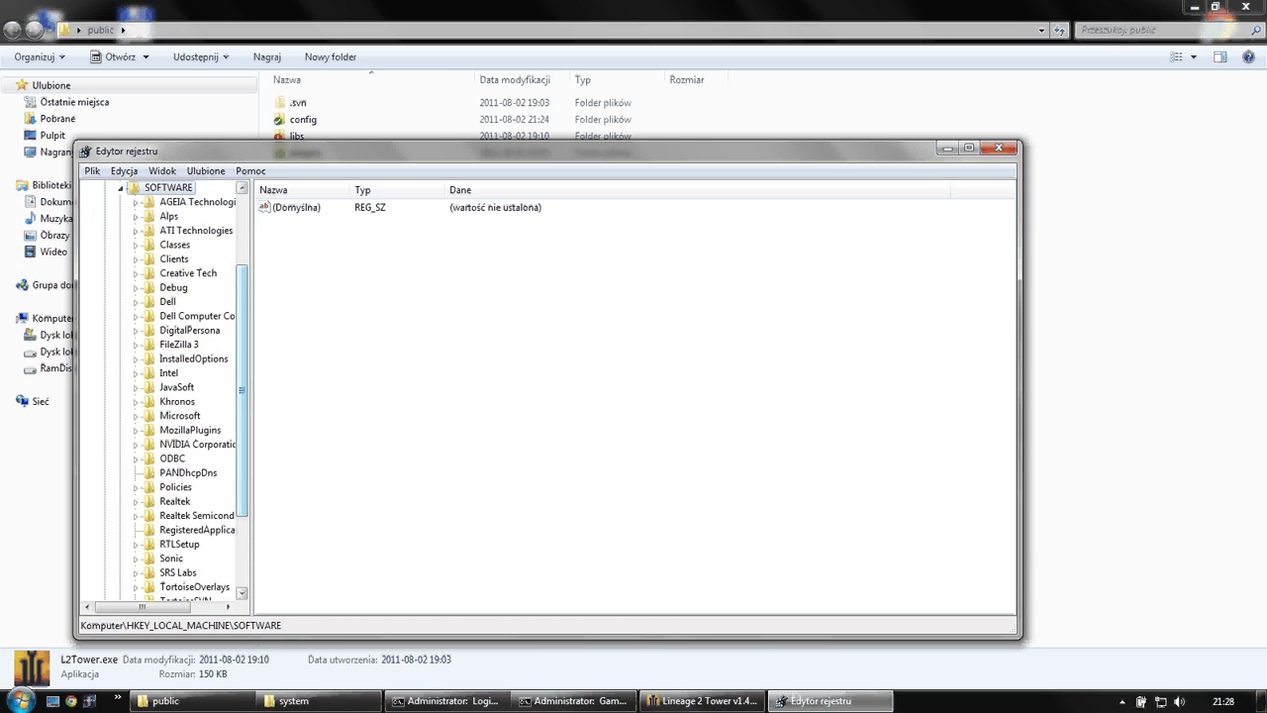
scroll(163, 396, down, 3)
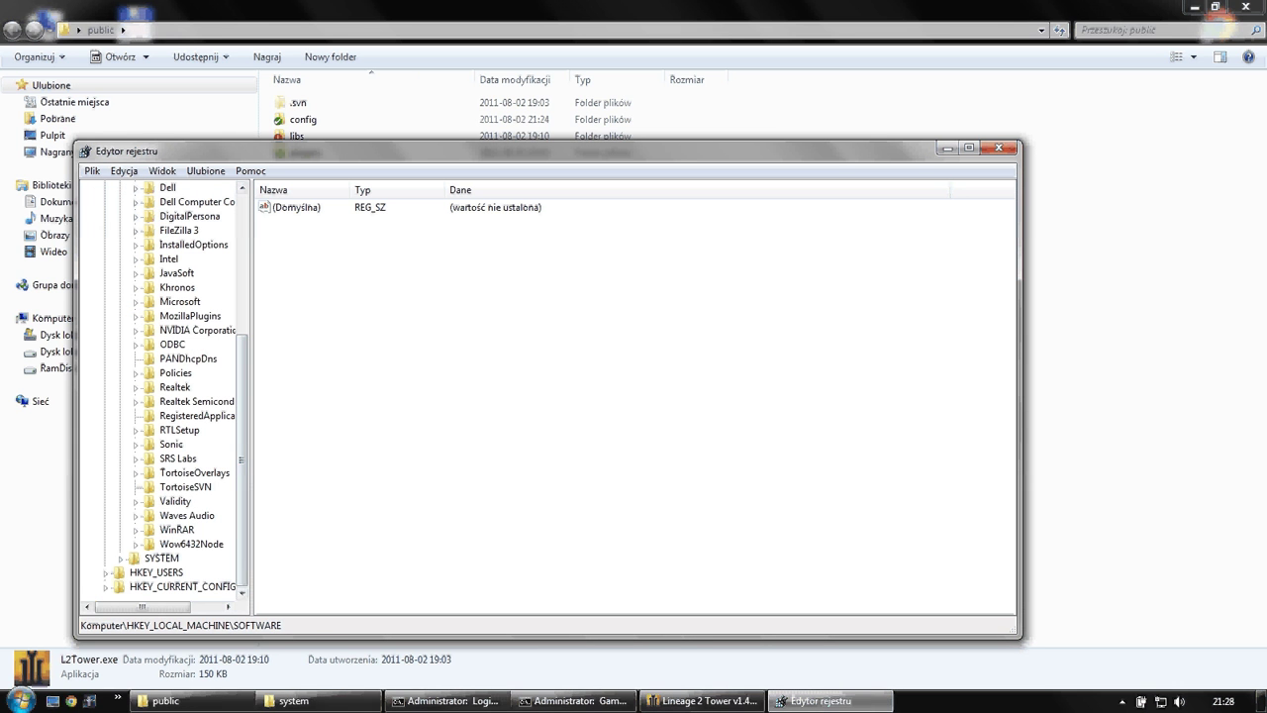
click(180, 301)
double_click(181, 301)
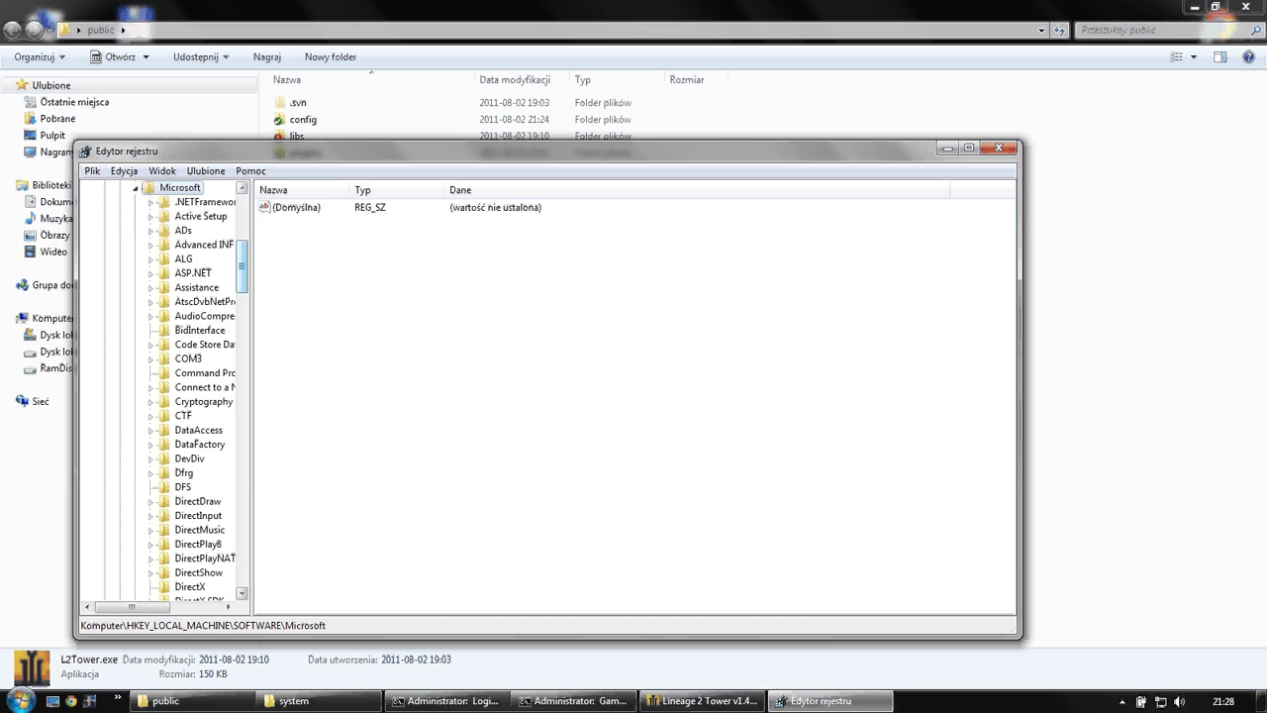
scroll(163, 396, down, 4)
drag(251, 396, 331, 396)
scroll(198, 396, down, 13)
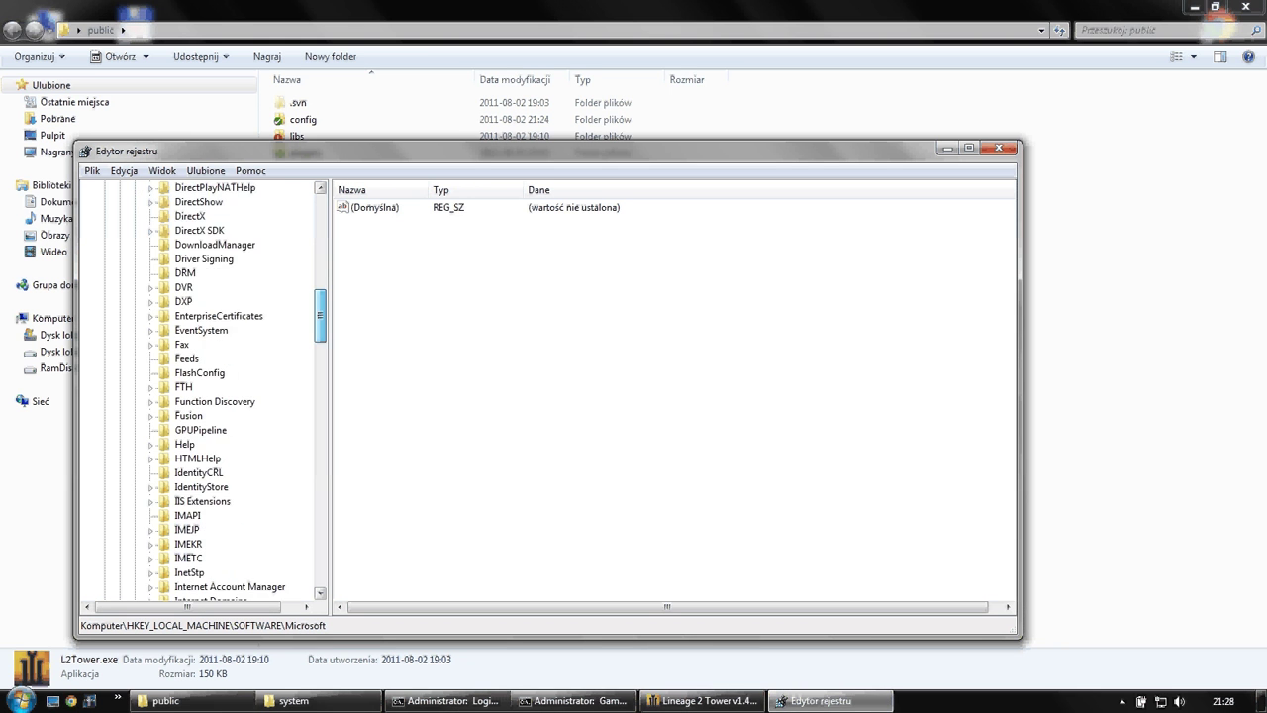
scroll(238, 392, down, 10)
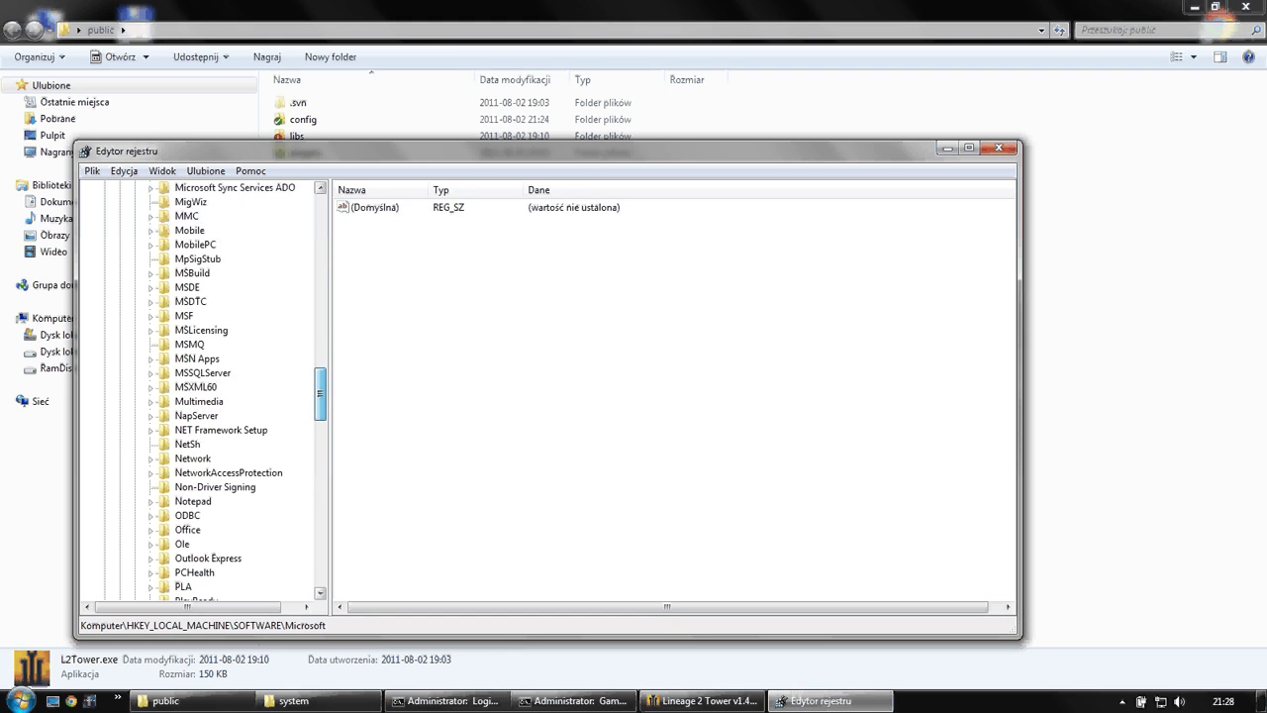
scroll(238, 392, down, 5)
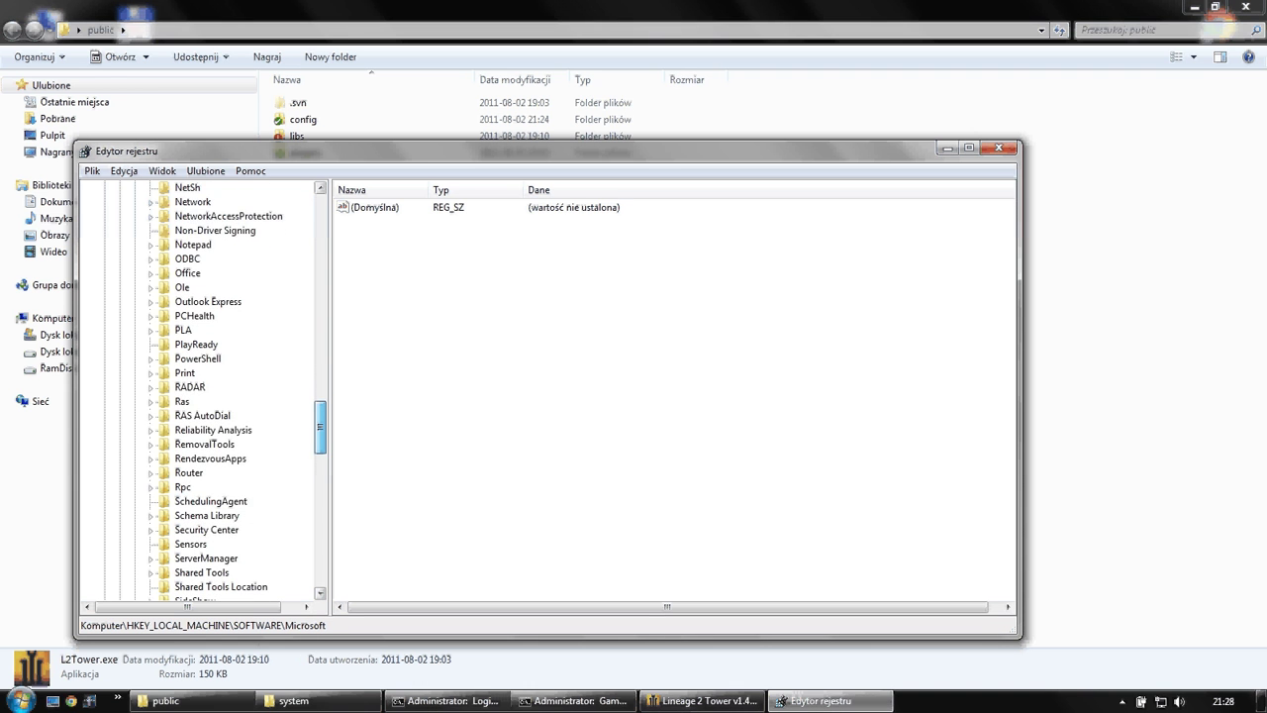
scroll(238, 392, down, 6)
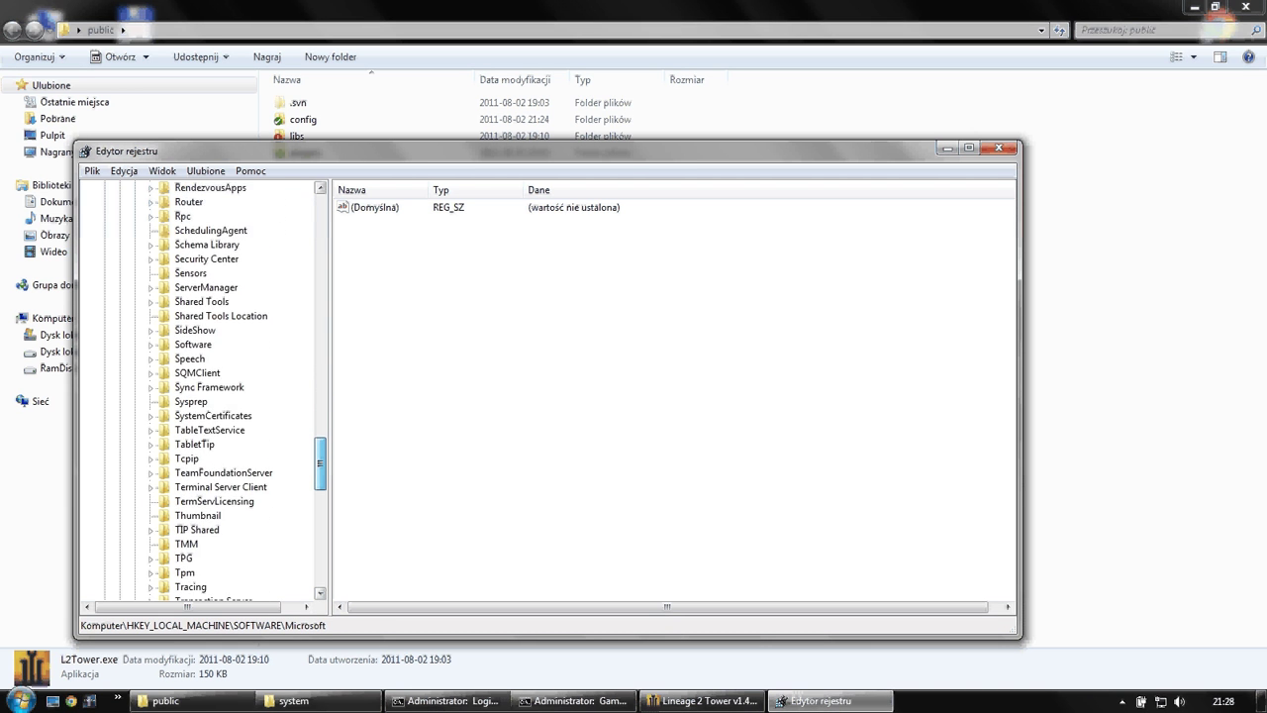
scroll(238, 392, up, 1)
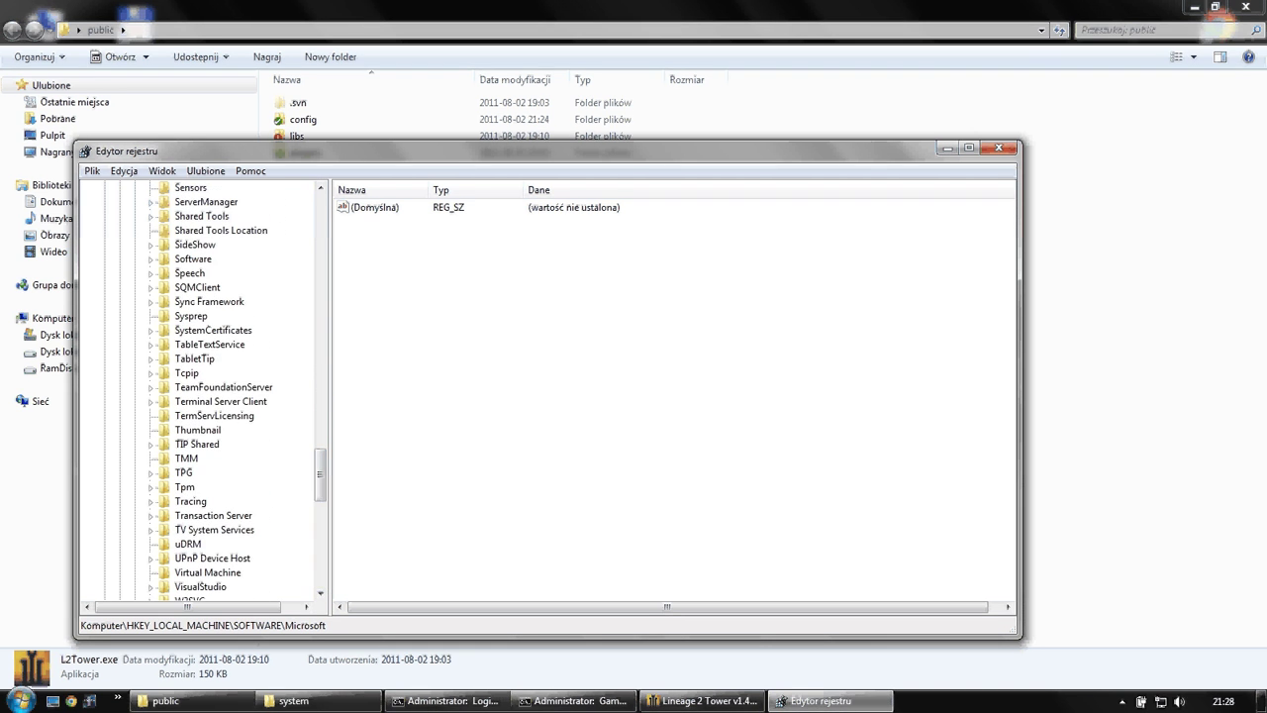
scroll(238, 392, down, 3)
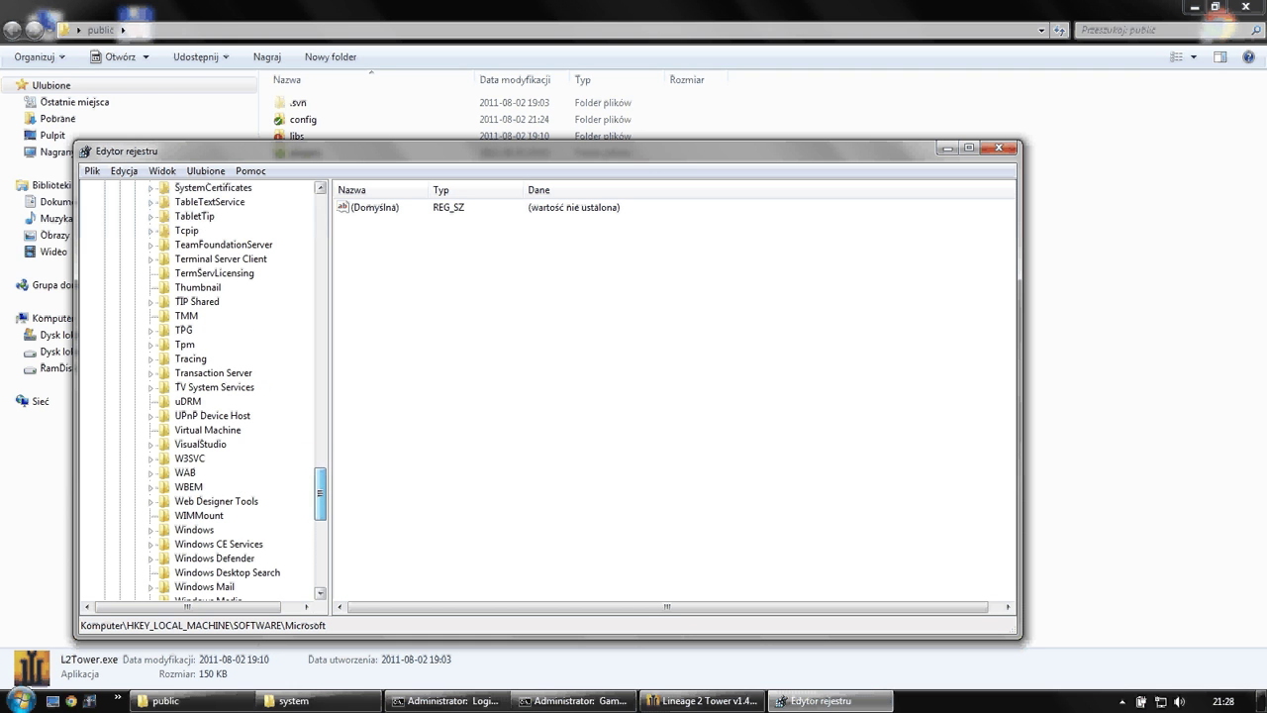
scroll(238, 392, down, 2)
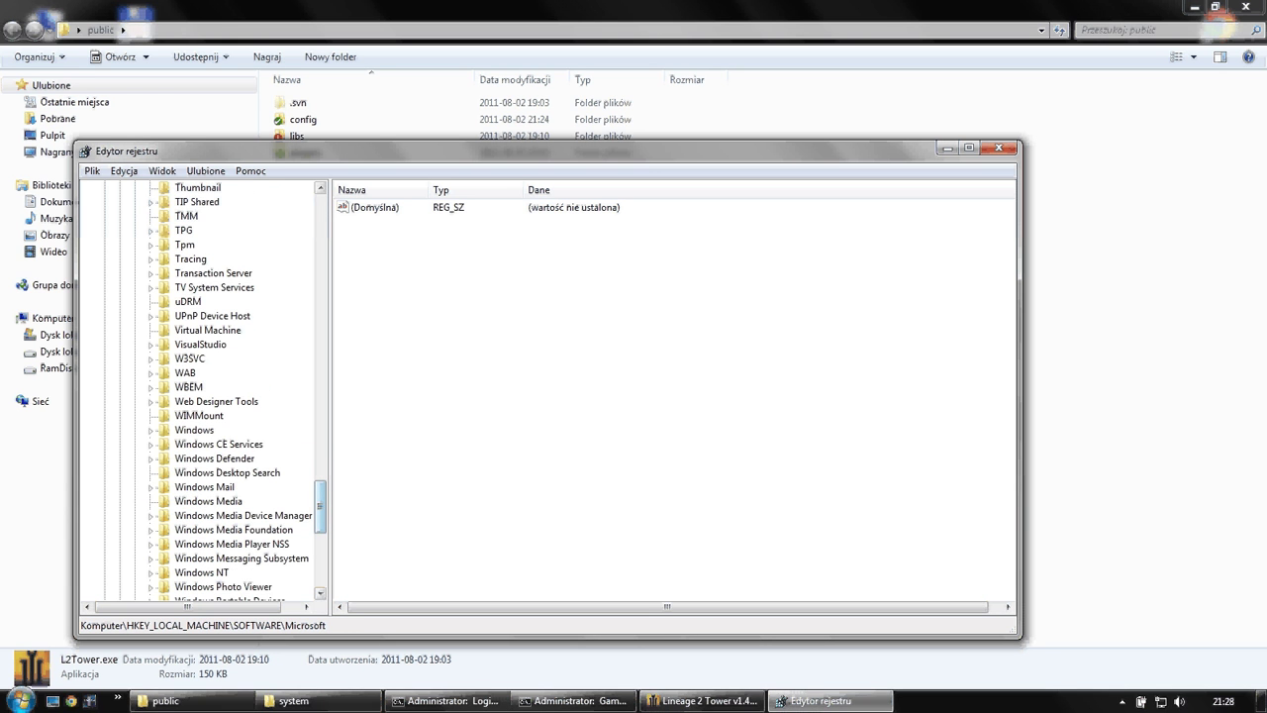
- Expand Windows NT\CurrentVersion and select its Windows key to show AppInit_DLLs and LoadAppInit_DLLs
click(194, 430)
key(Right)
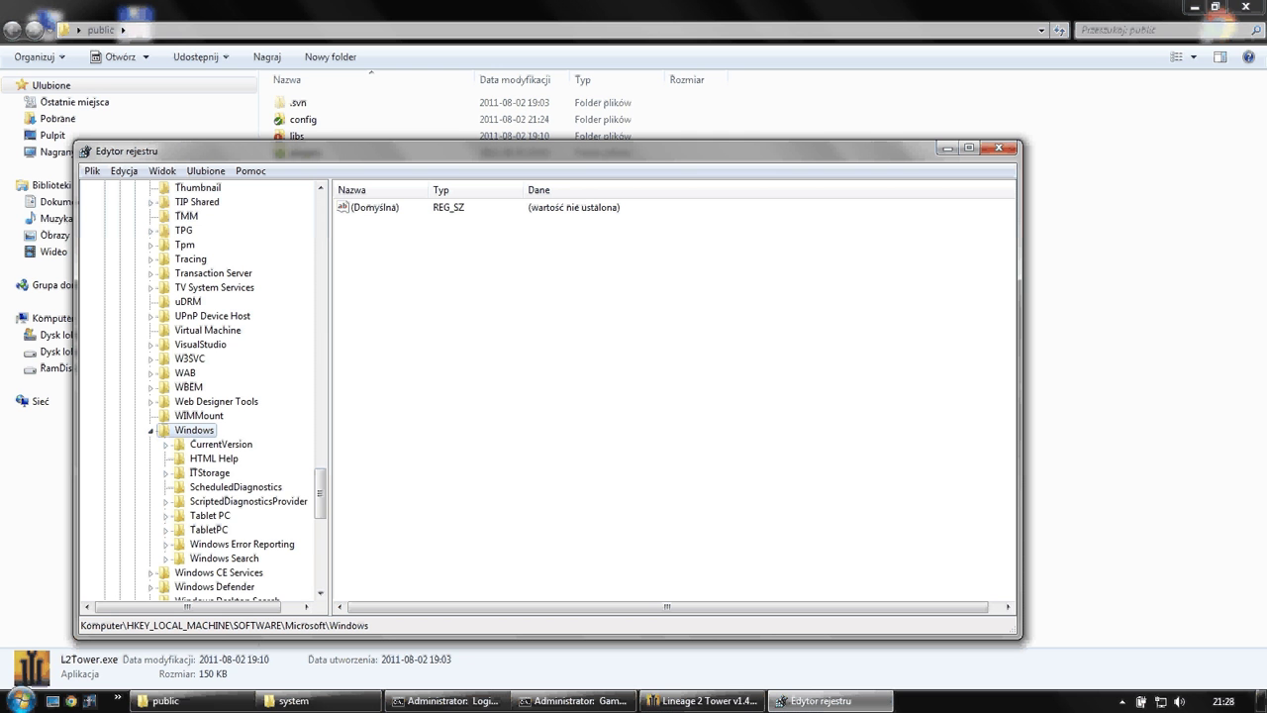
key(Left)
scroll(203, 391, down, 3)
click(201, 443)
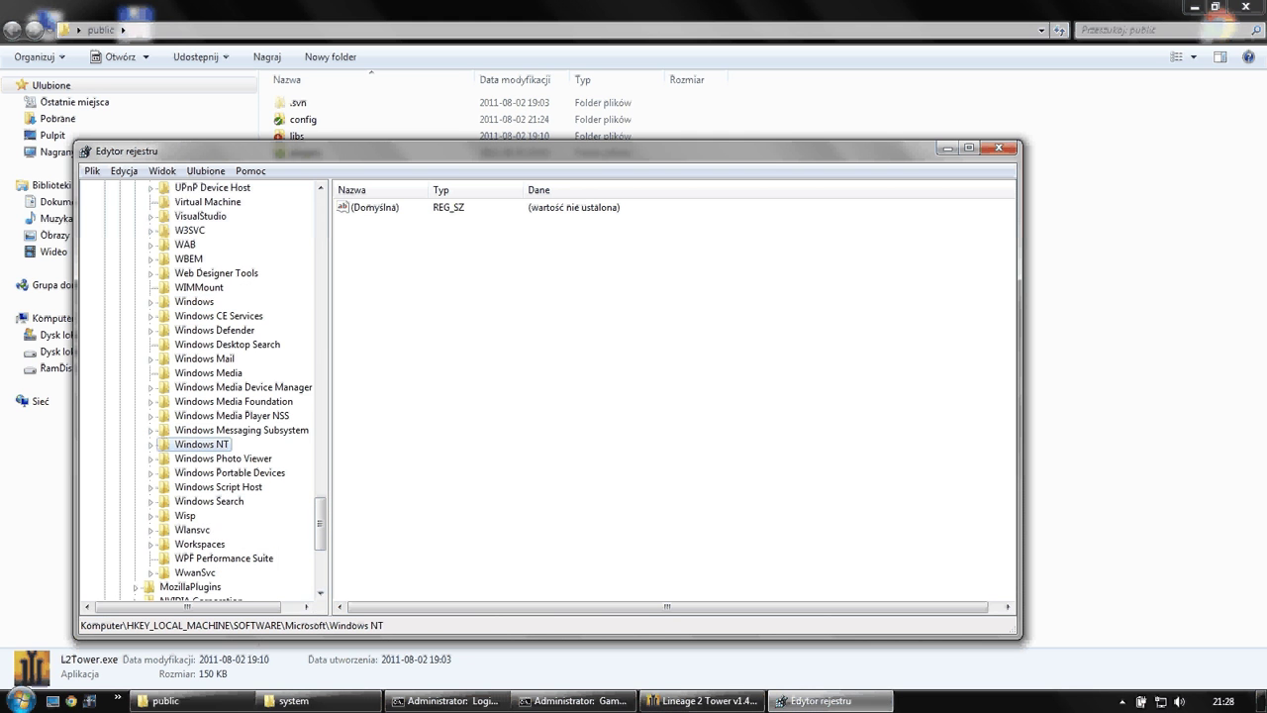
key(Right)
click(166, 458)
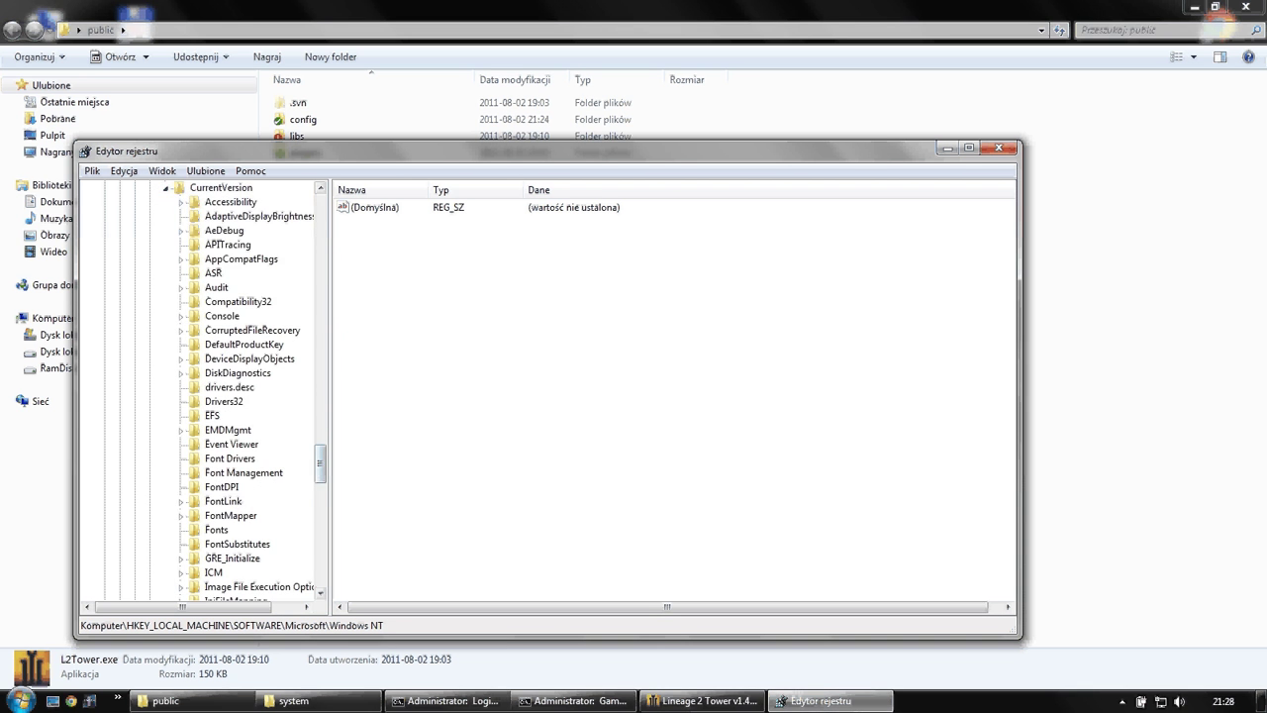
scroll(203, 391, up, 2)
scroll(203, 391, down, 1)
scroll(203, 391, down, 8)
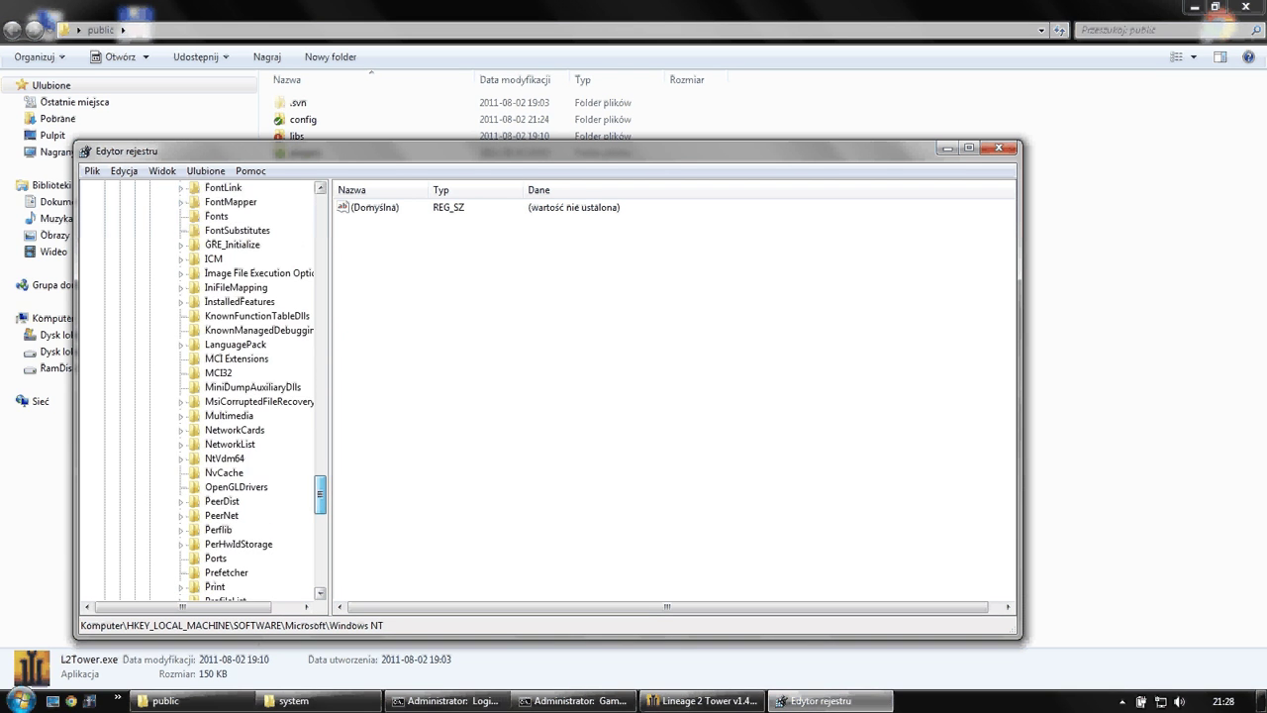
scroll(203, 391, down, 2)
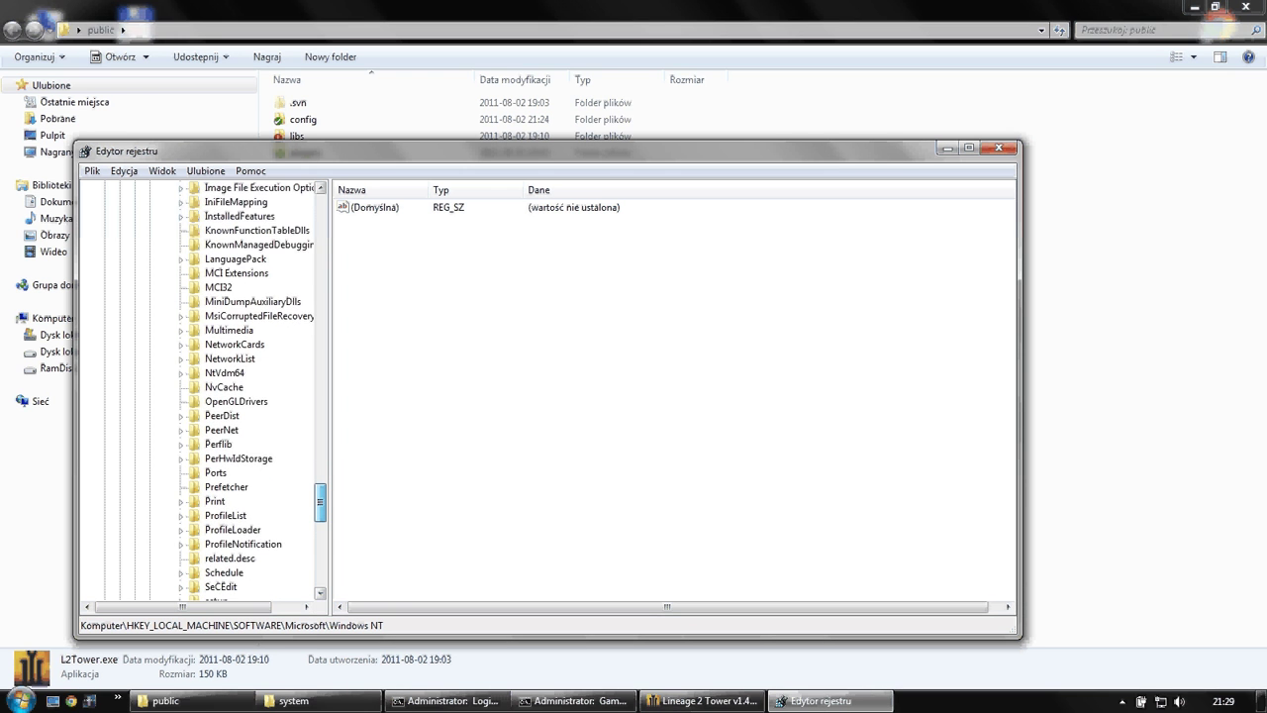
scroll(203, 391, down, 7)
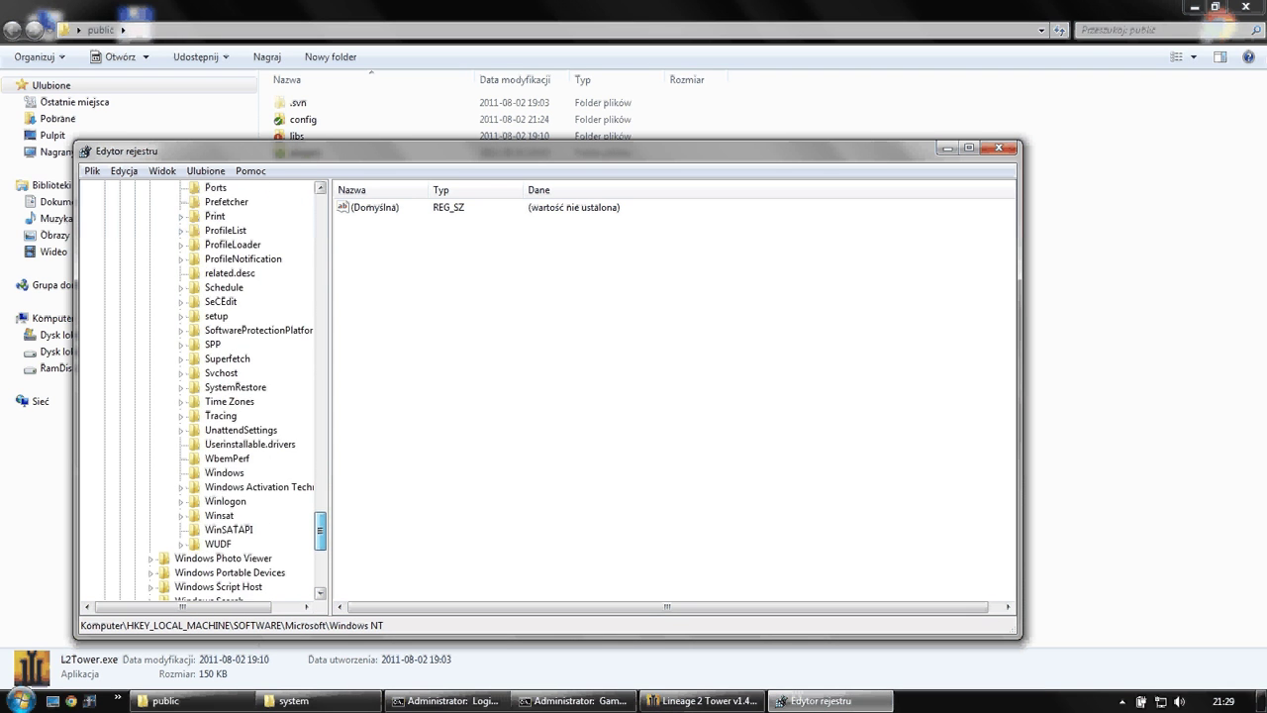
scroll(203, 391, down, 1)
click(223, 458)
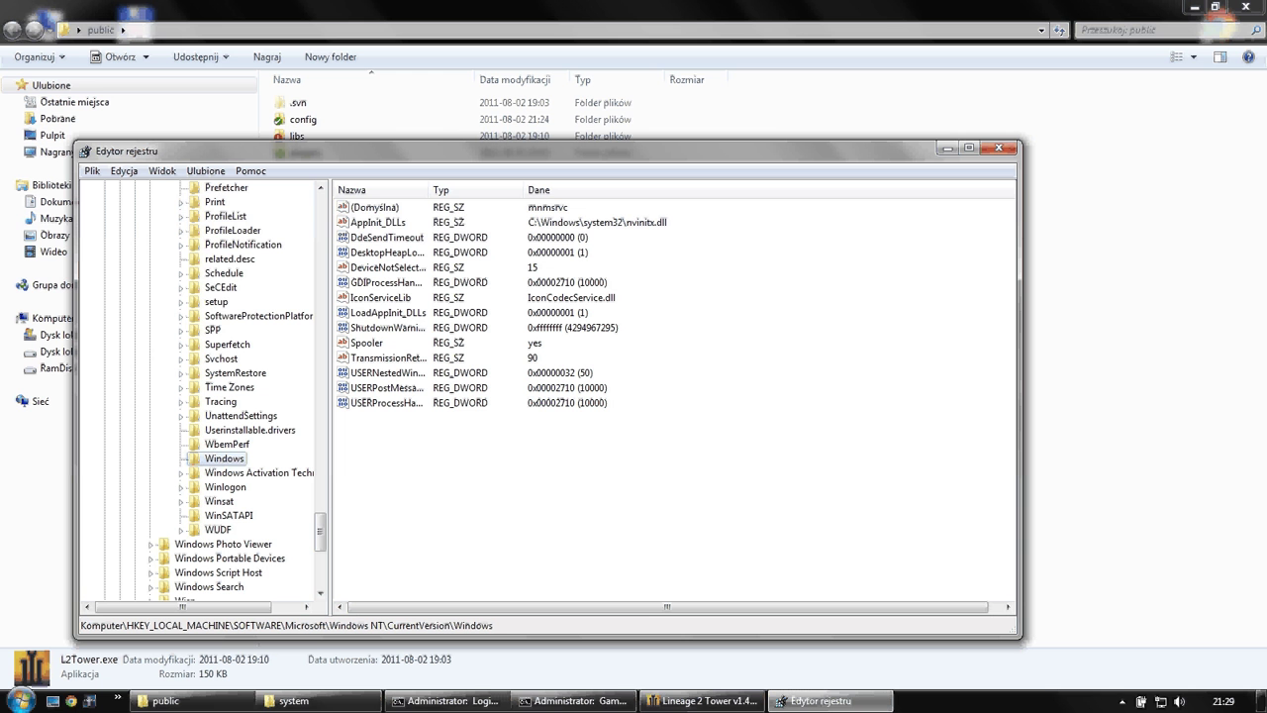
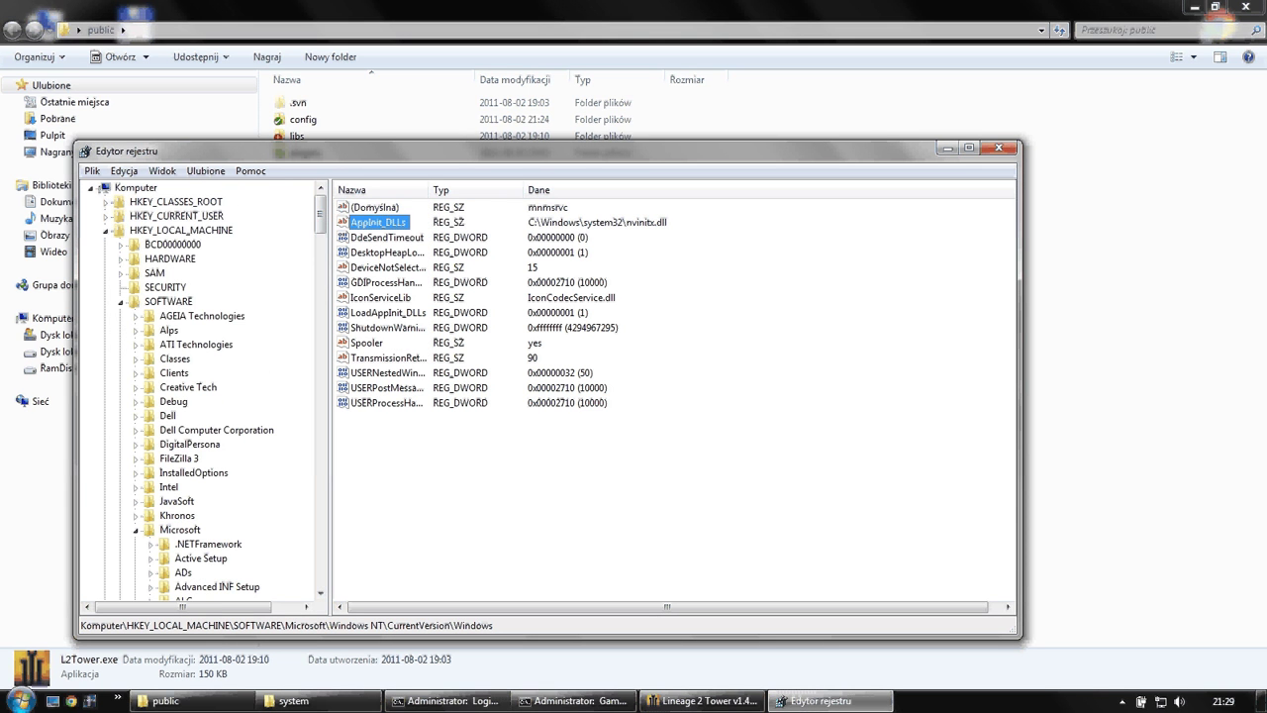
- Browse to HKCU\Software\Microsoft\Windows NT\CurrentVersion\Windows to view its Device value, then close Registry Editor
click(106, 216)
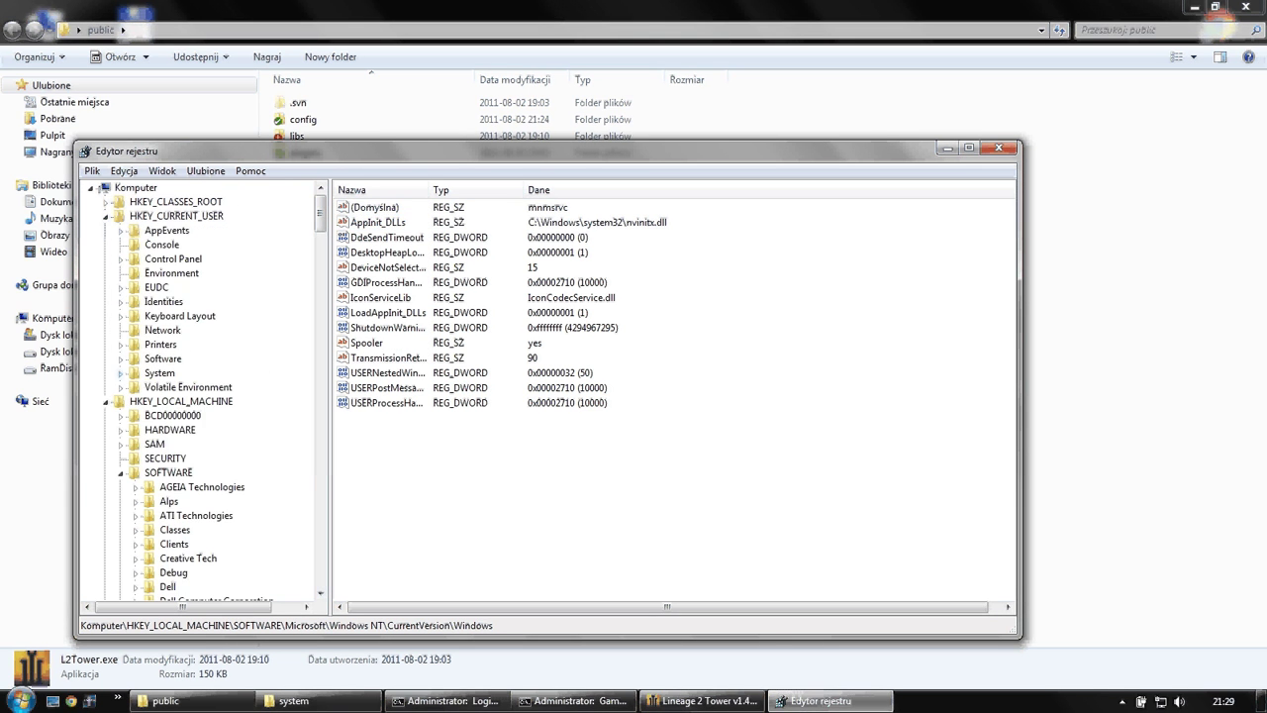
click(120, 358)
scroll(203, 391, down, 8)
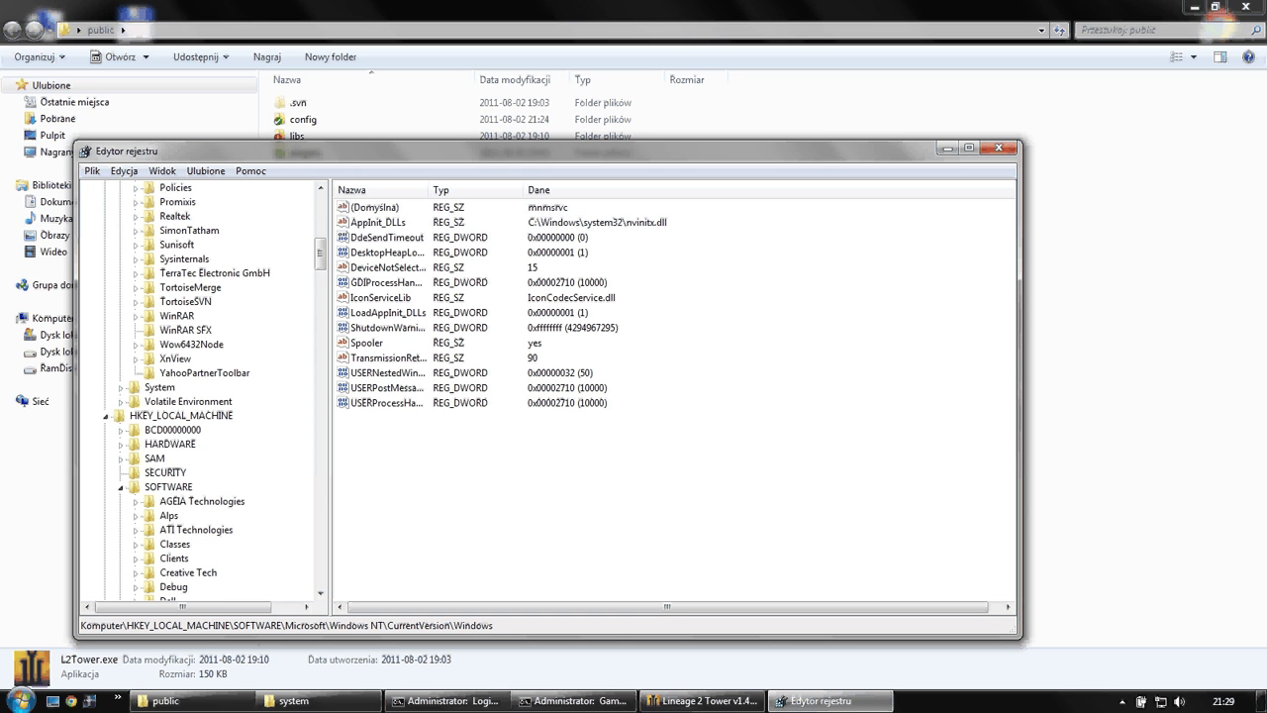
scroll(203, 391, up, 3)
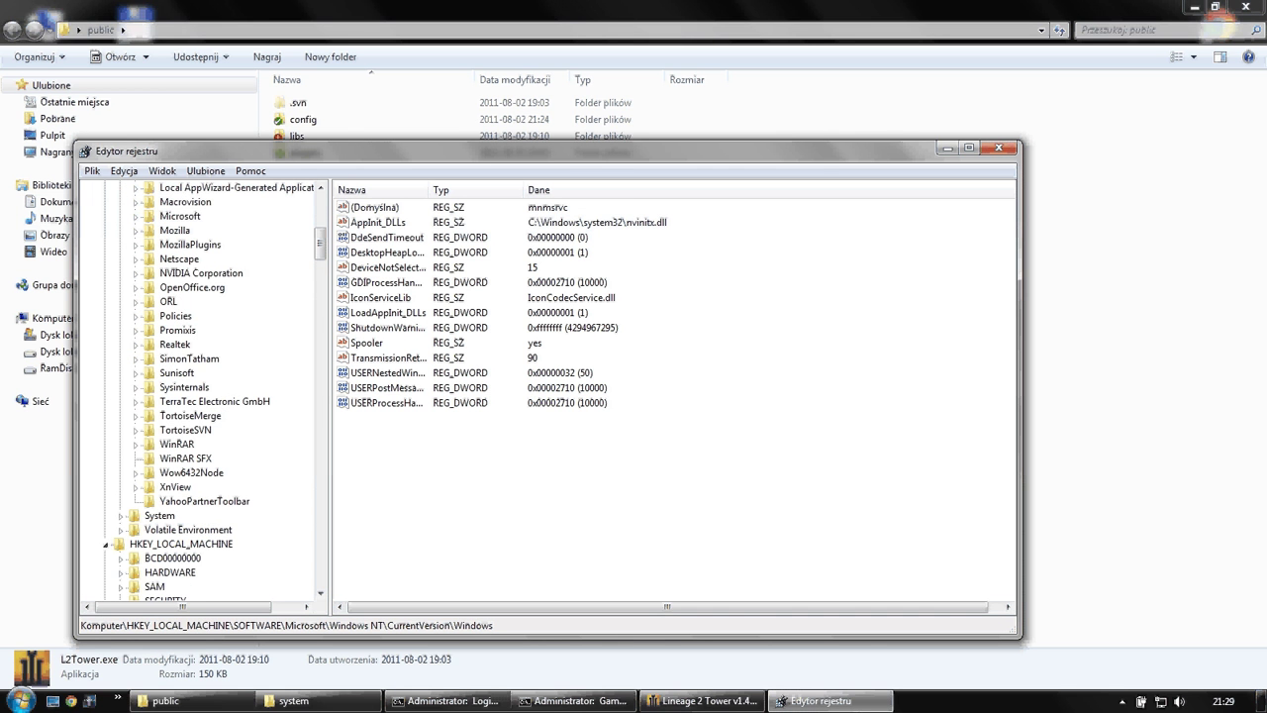
double_click(180, 216)
scroll(203, 391, down, 15)
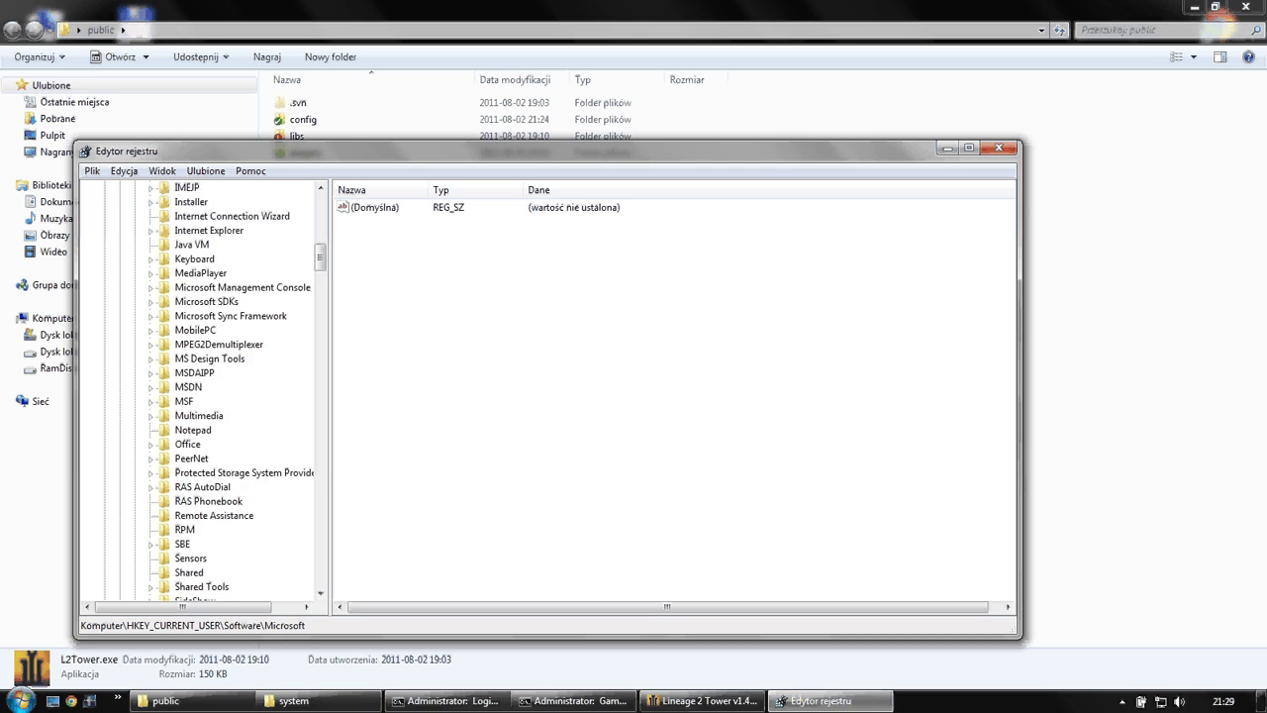
click(208, 330)
key(Down)
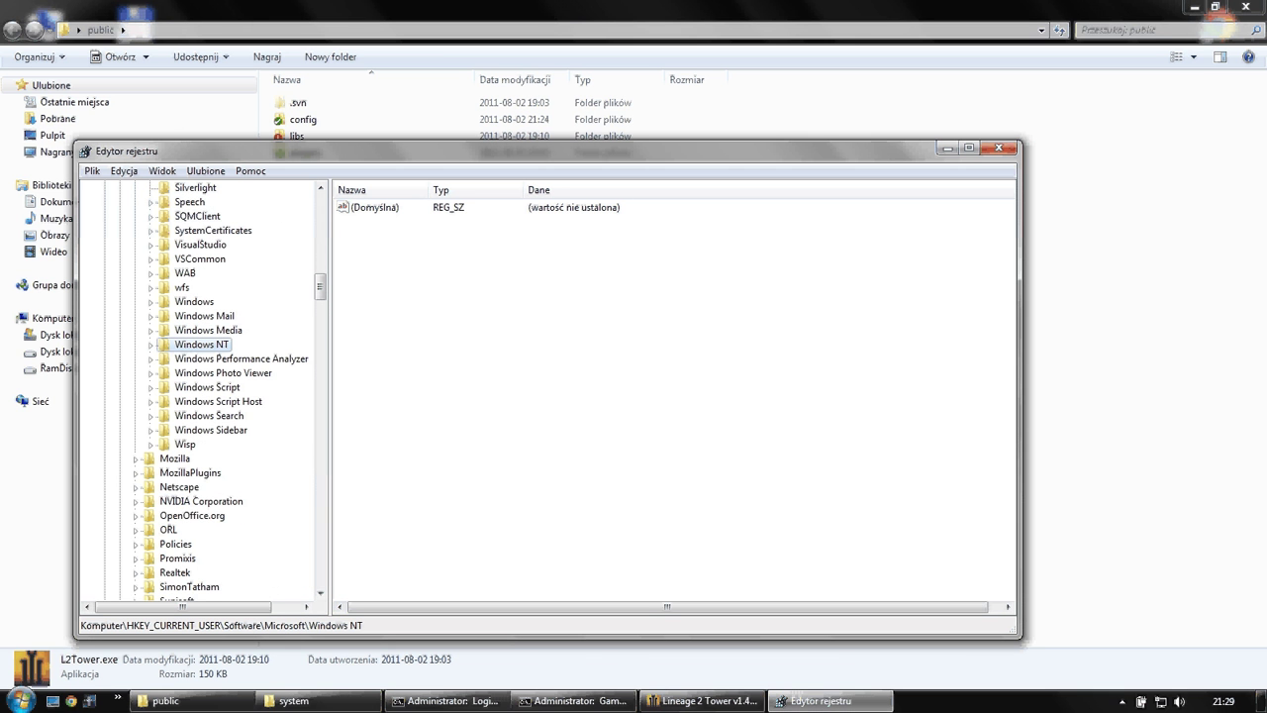
key(Right)
key(Right)
key(Right)
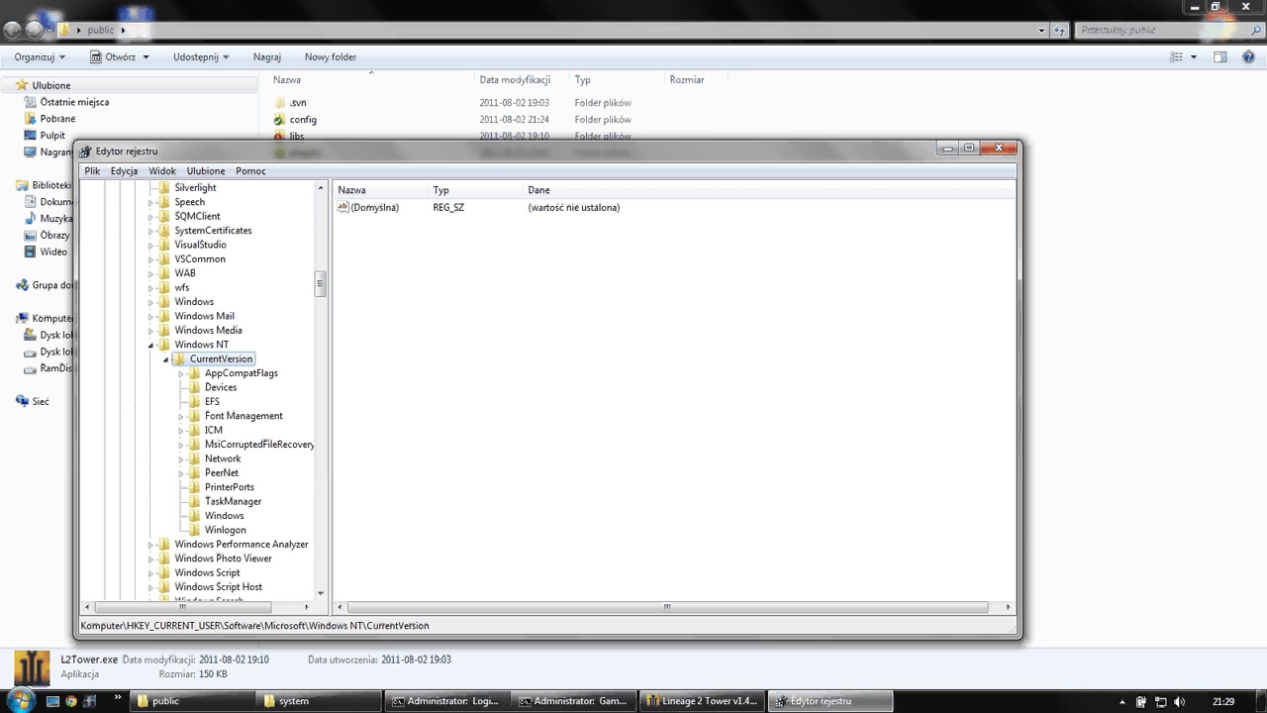
click(224, 515)
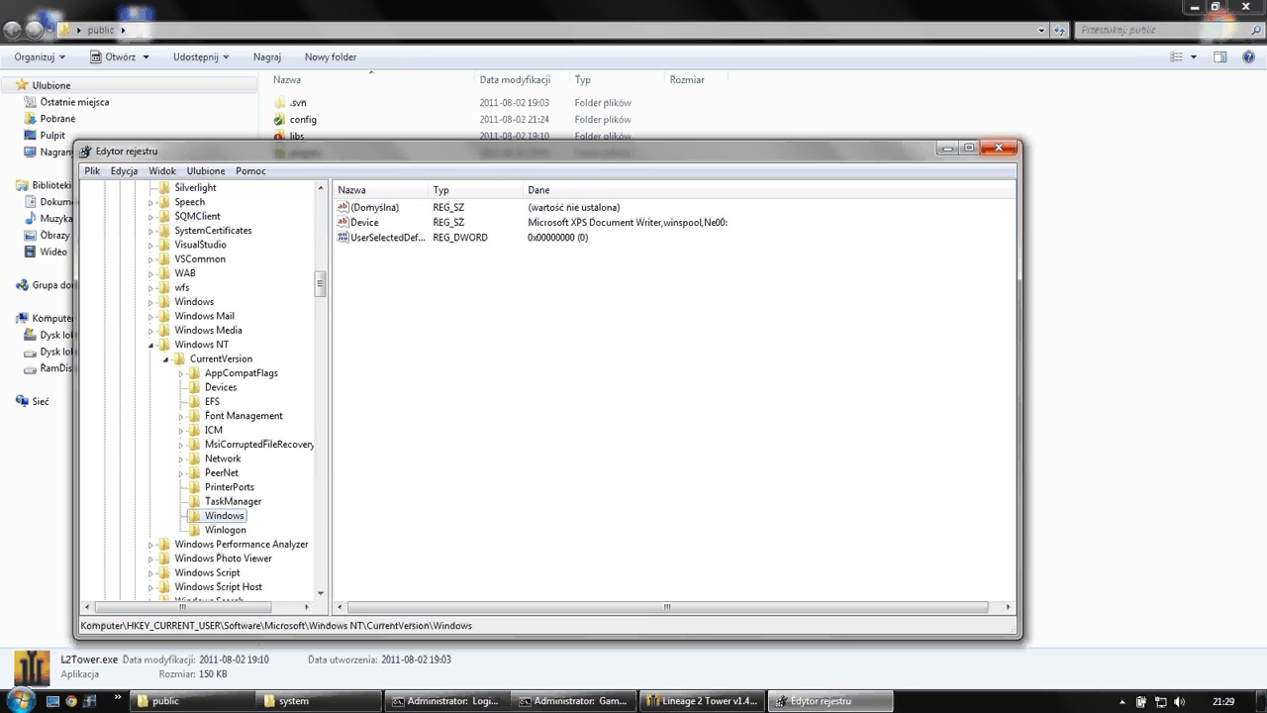
click(998, 147)
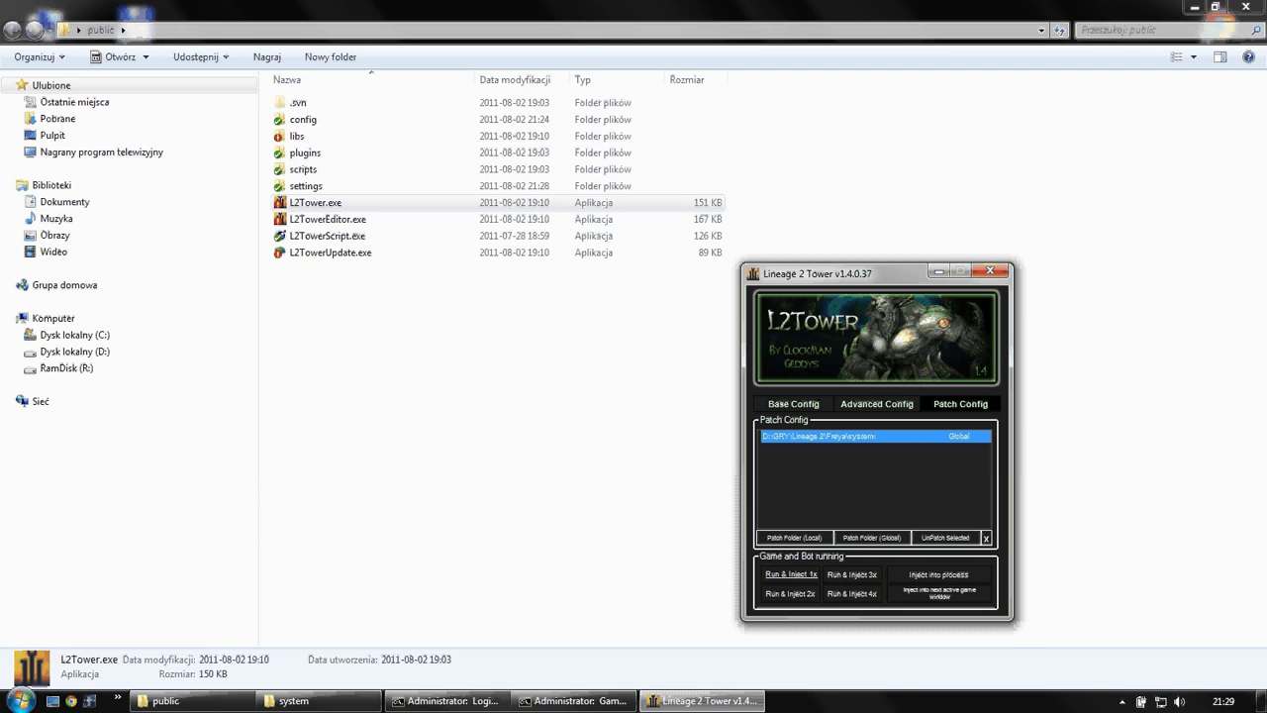
- Unpatch the Freya game system folder, then unpatch all folders, dismissing each confirmation
click(945, 537)
key(Return)
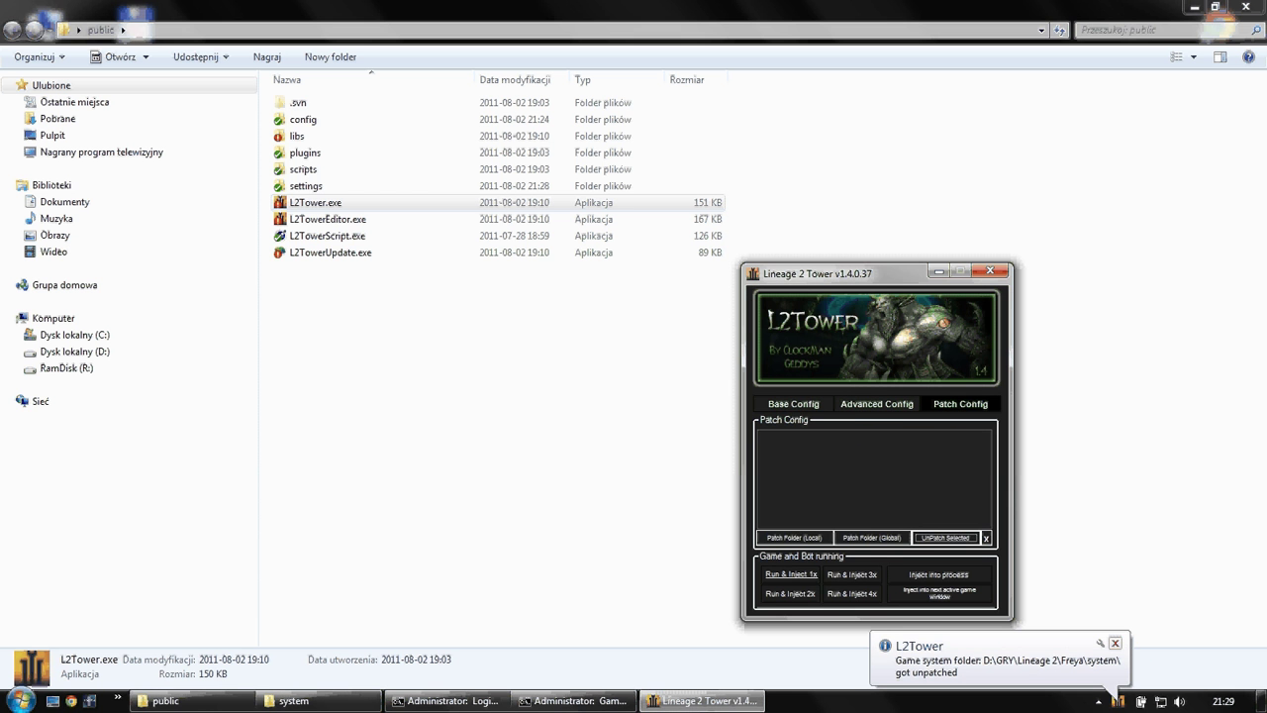
click(1114, 643)
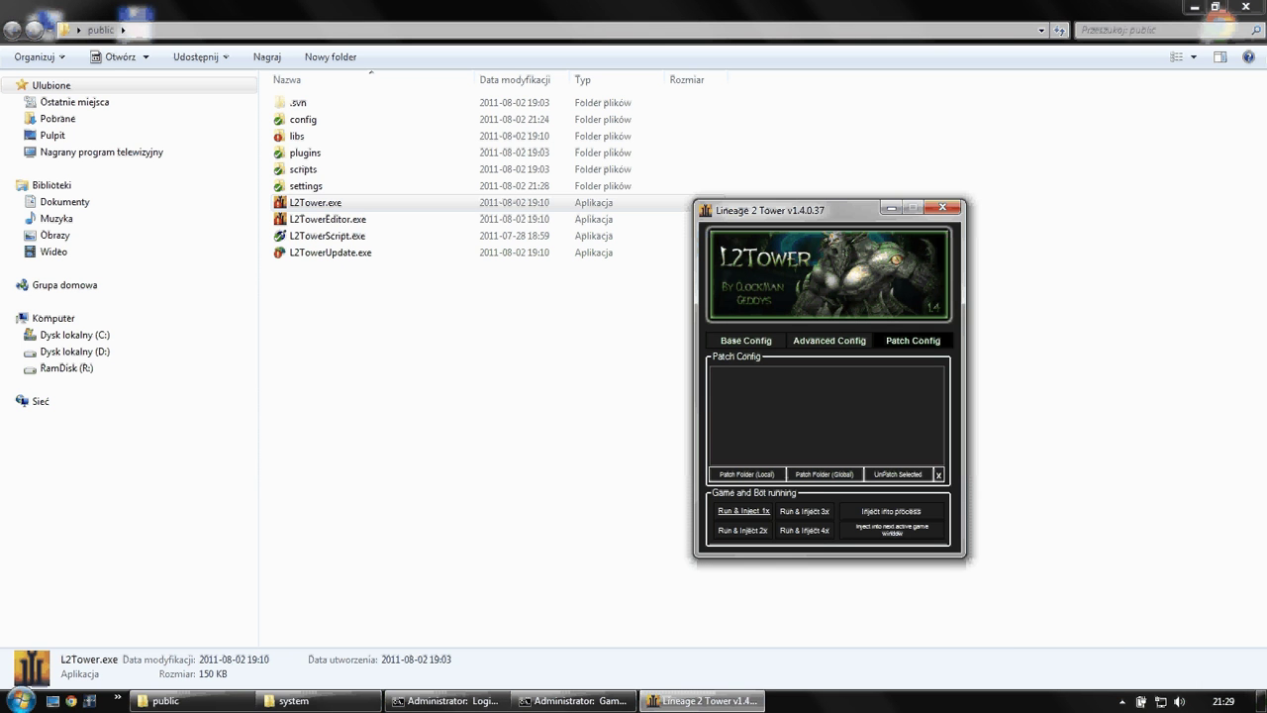
click(939, 474)
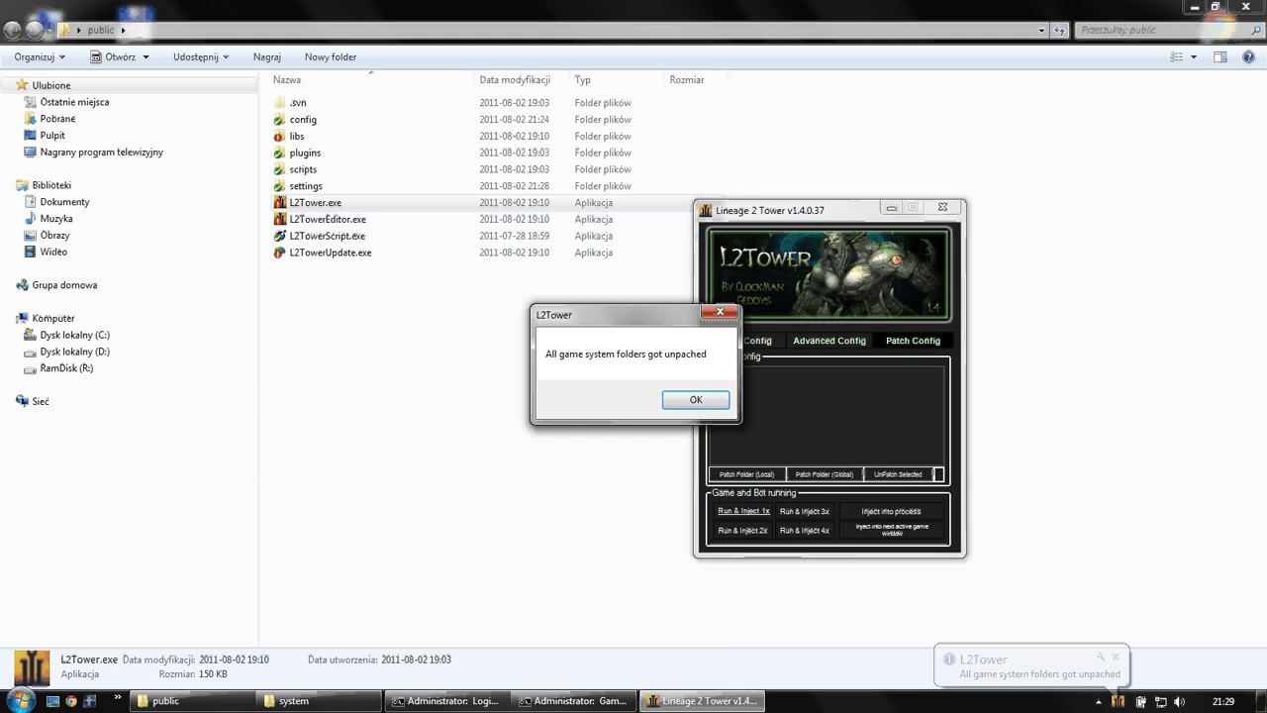
key(Return)
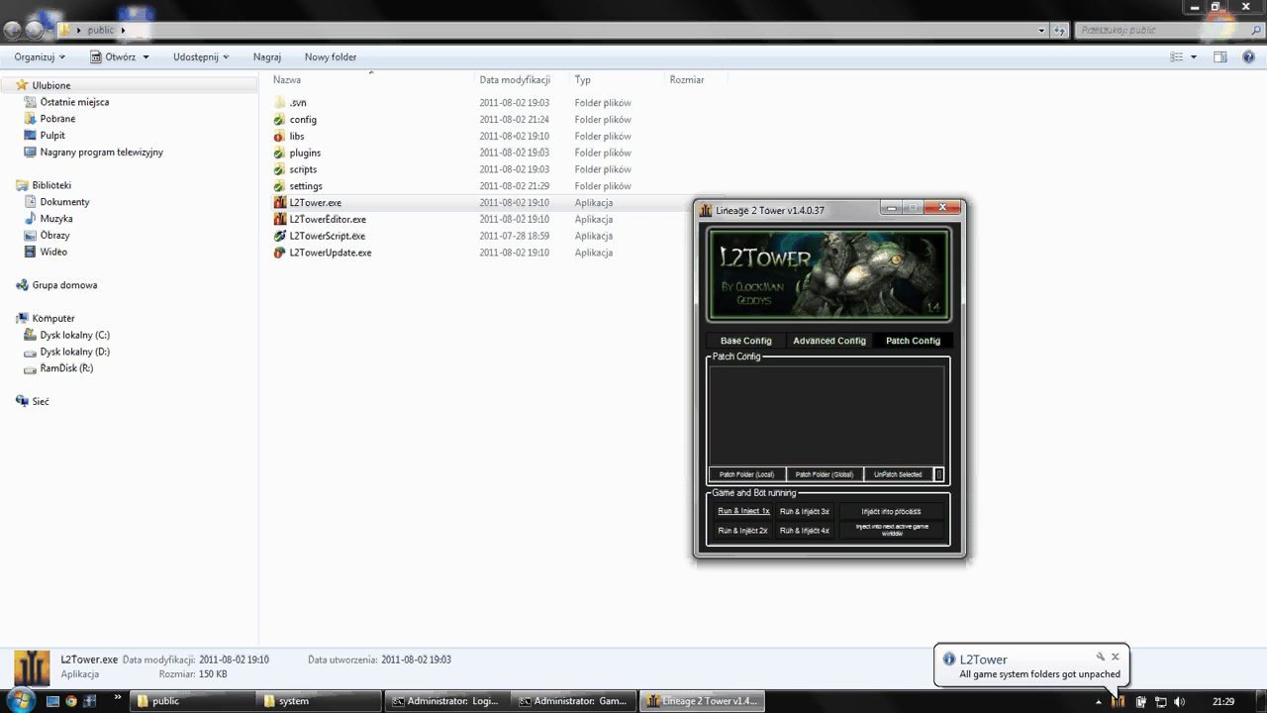
- Start a local folder patch, moving the file dialog aside and keeping the Win32 DLL Files filter
click(747, 475)
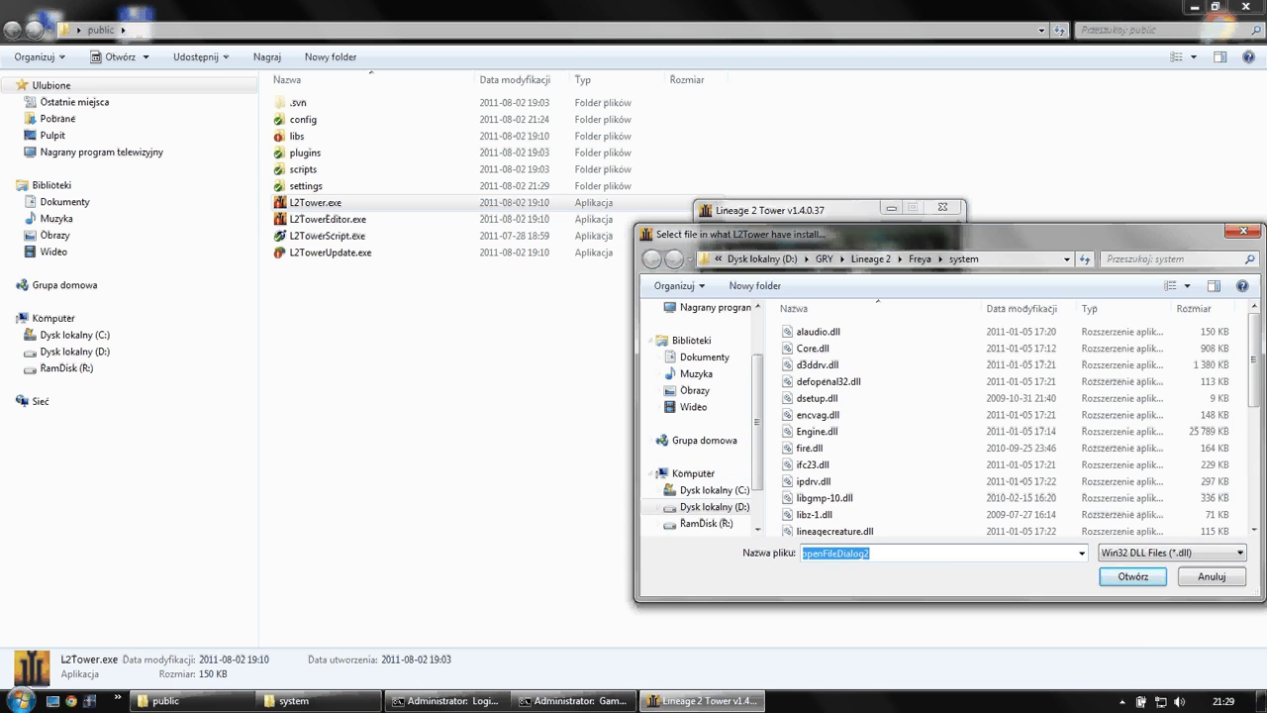
drag(792, 234, 318, 201)
drag(476, 201, 447, 201)
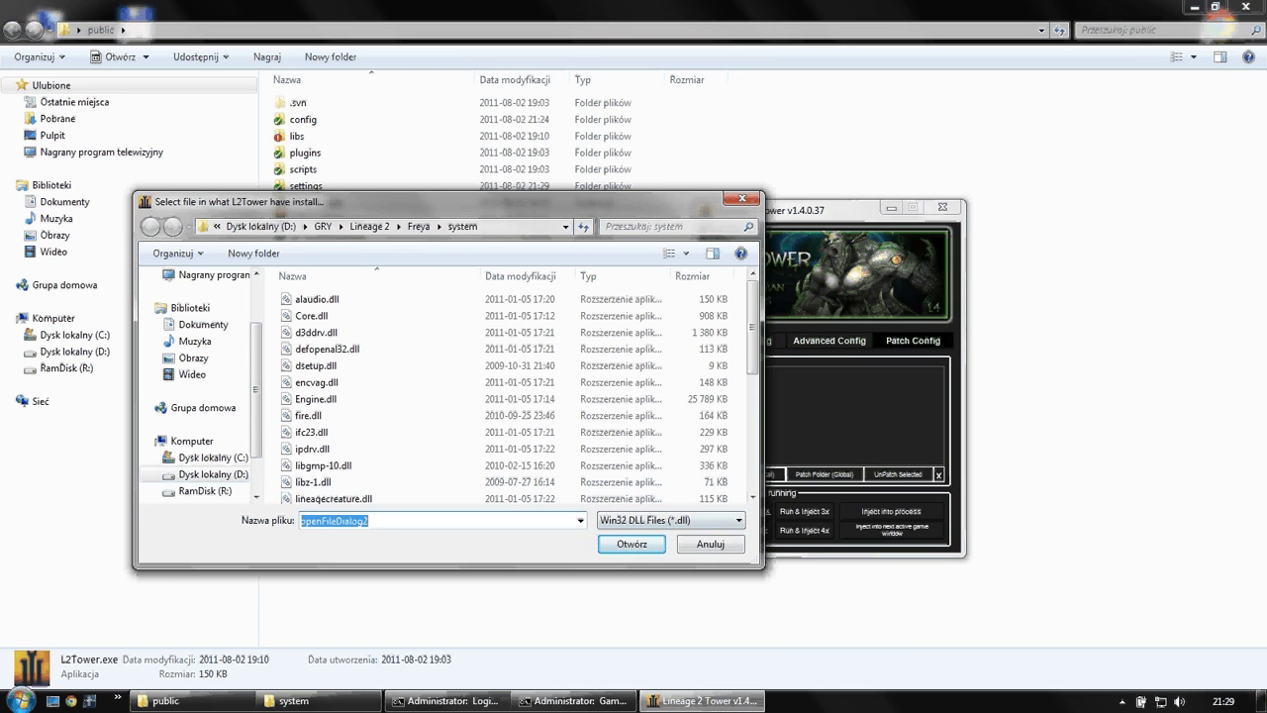
click(671, 520)
click(671, 552)
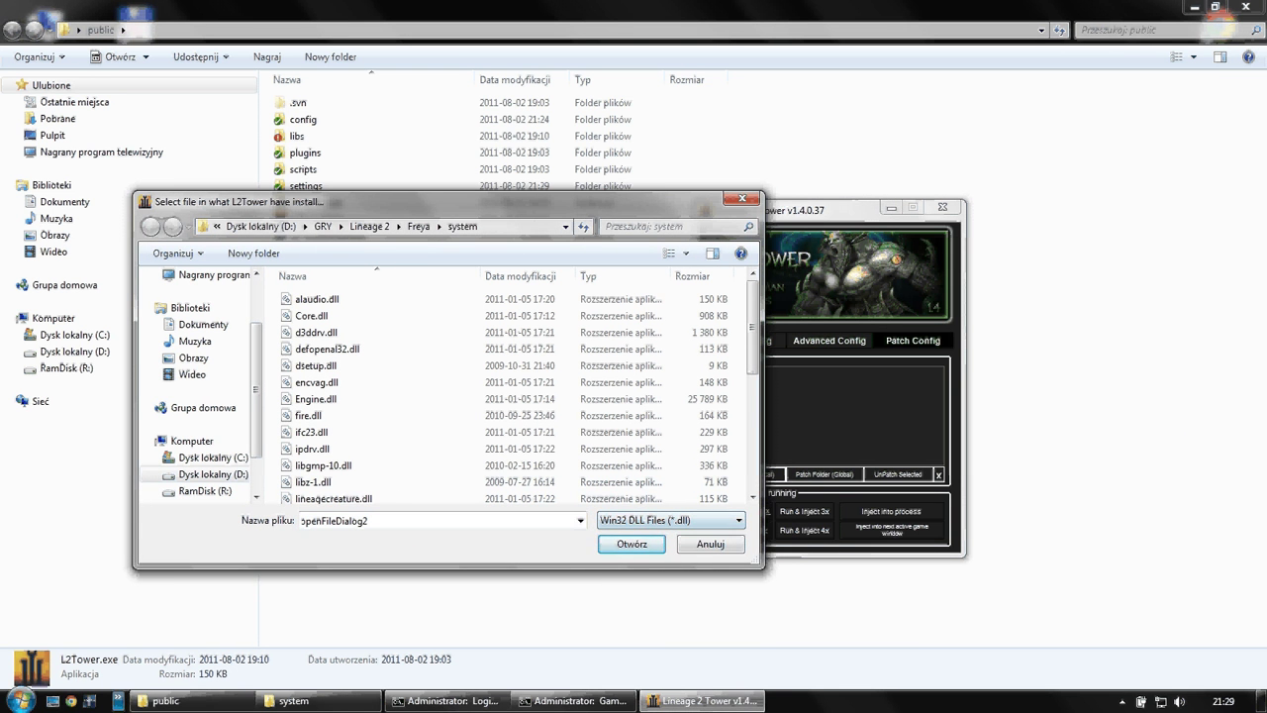
- Try launching depends from the quick-launch list, dismissing the dll warning and keeping the broken shortcut
click(118, 700)
click(148, 649)
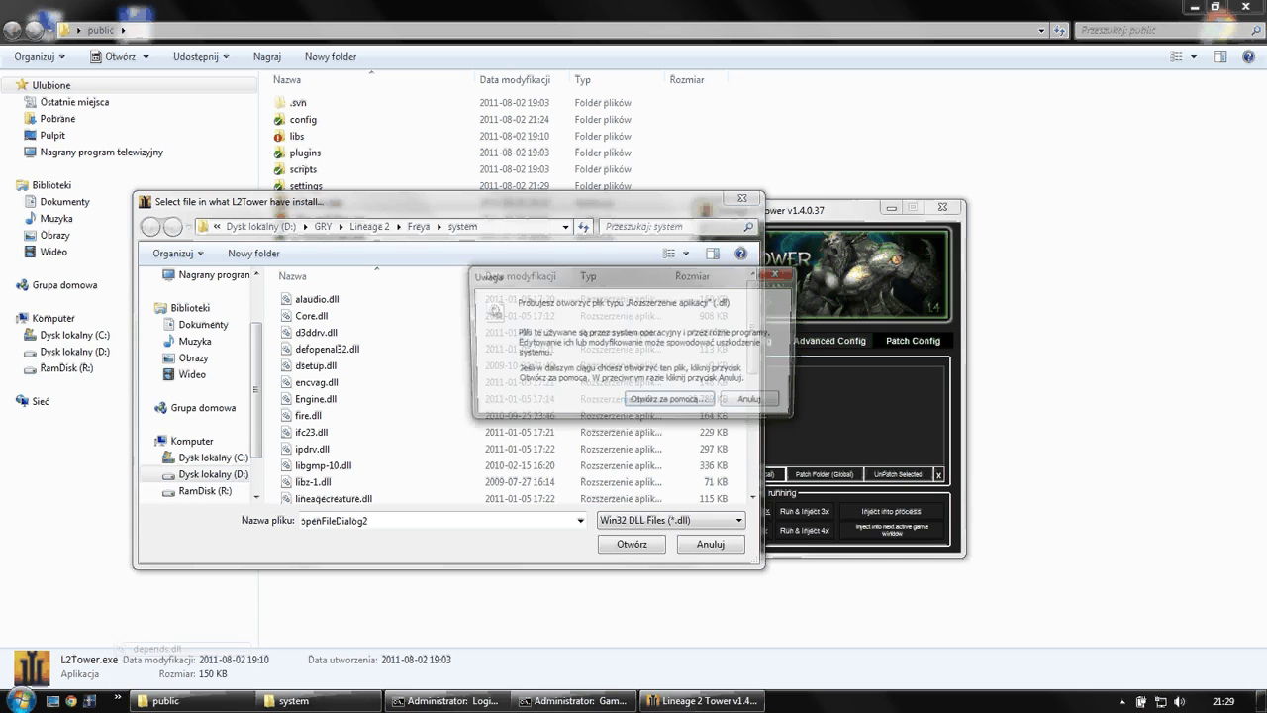
key(Escape)
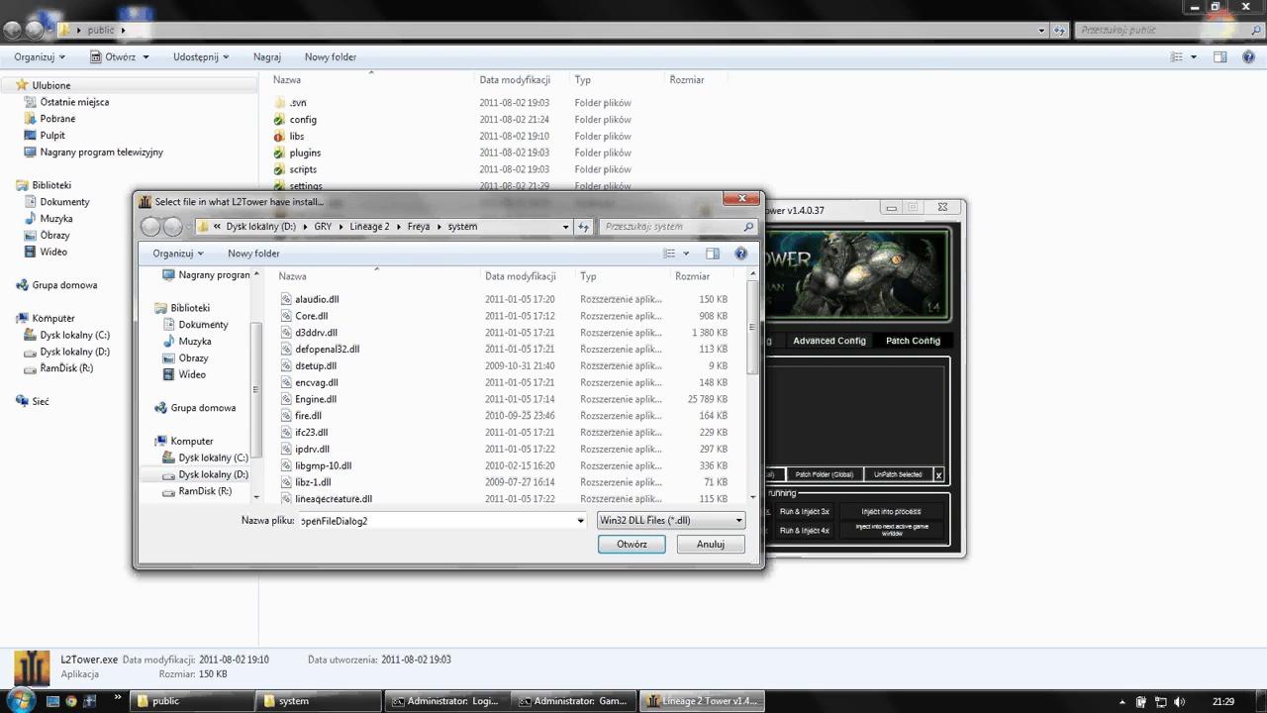
click(164, 700)
click(117, 700)
click(159, 633)
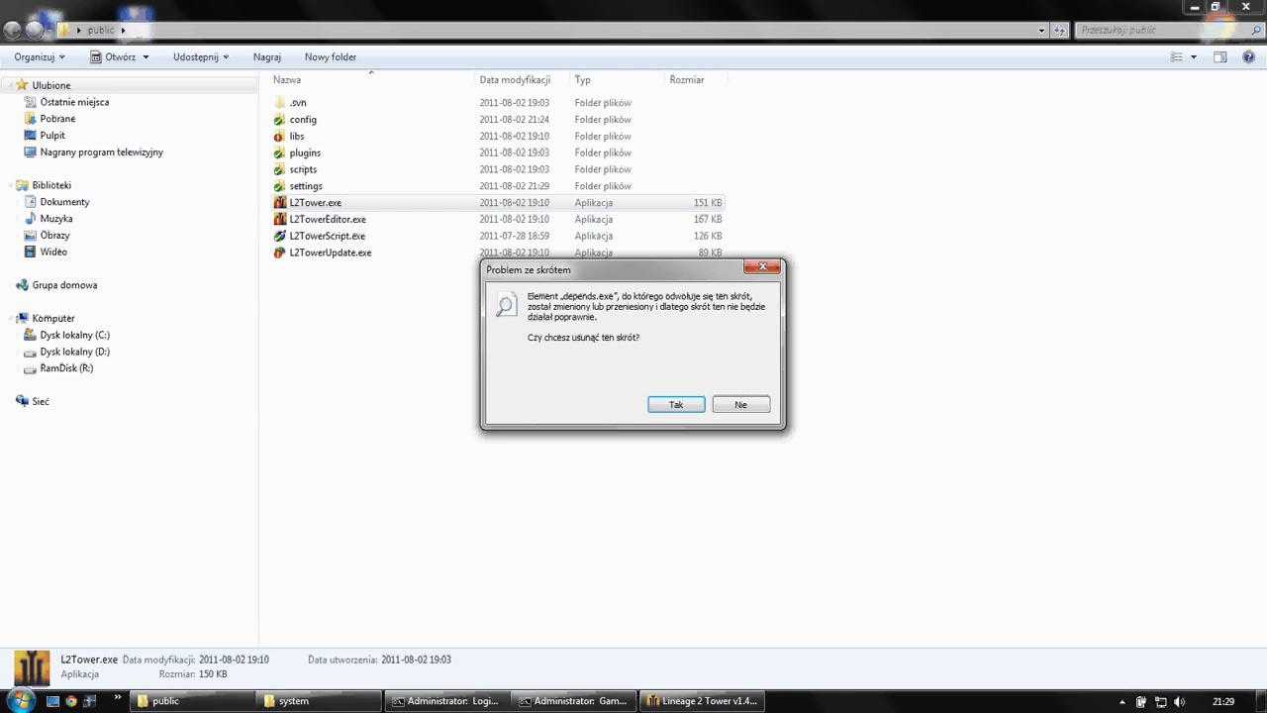
click(740, 404)
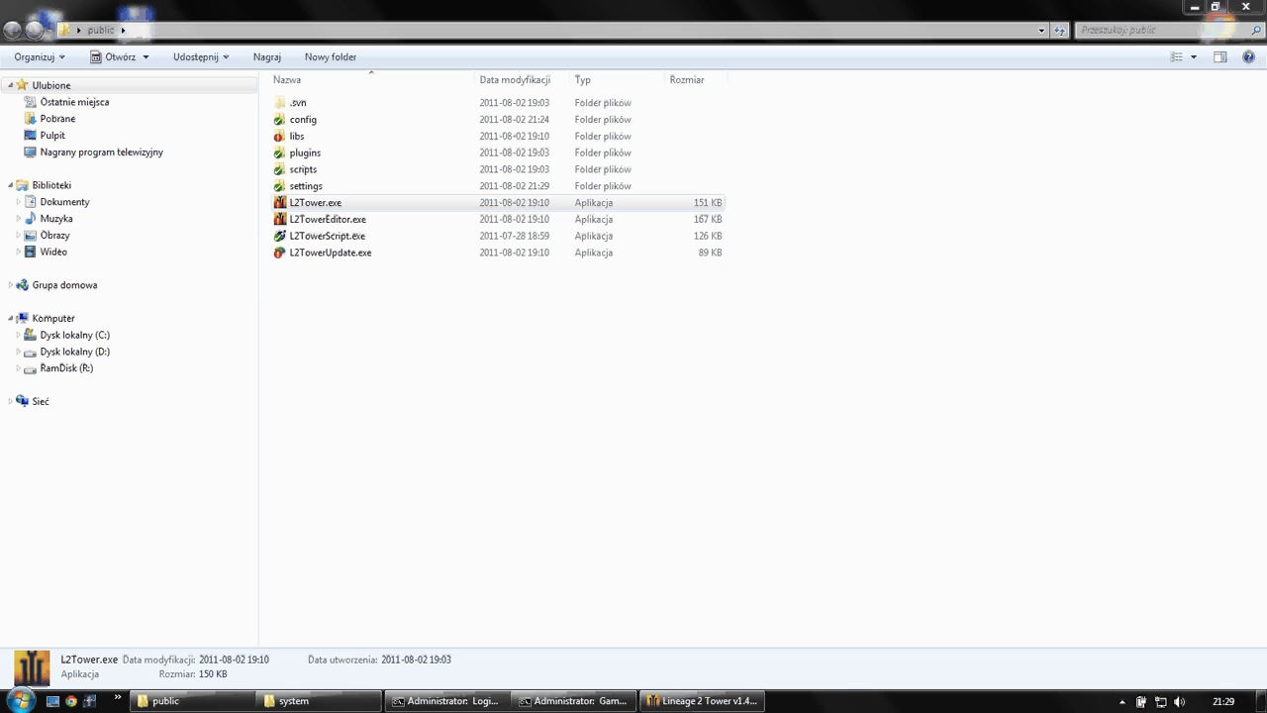
- Close the quick-launch list and launch Google Chrome
click(118, 700)
key(Escape)
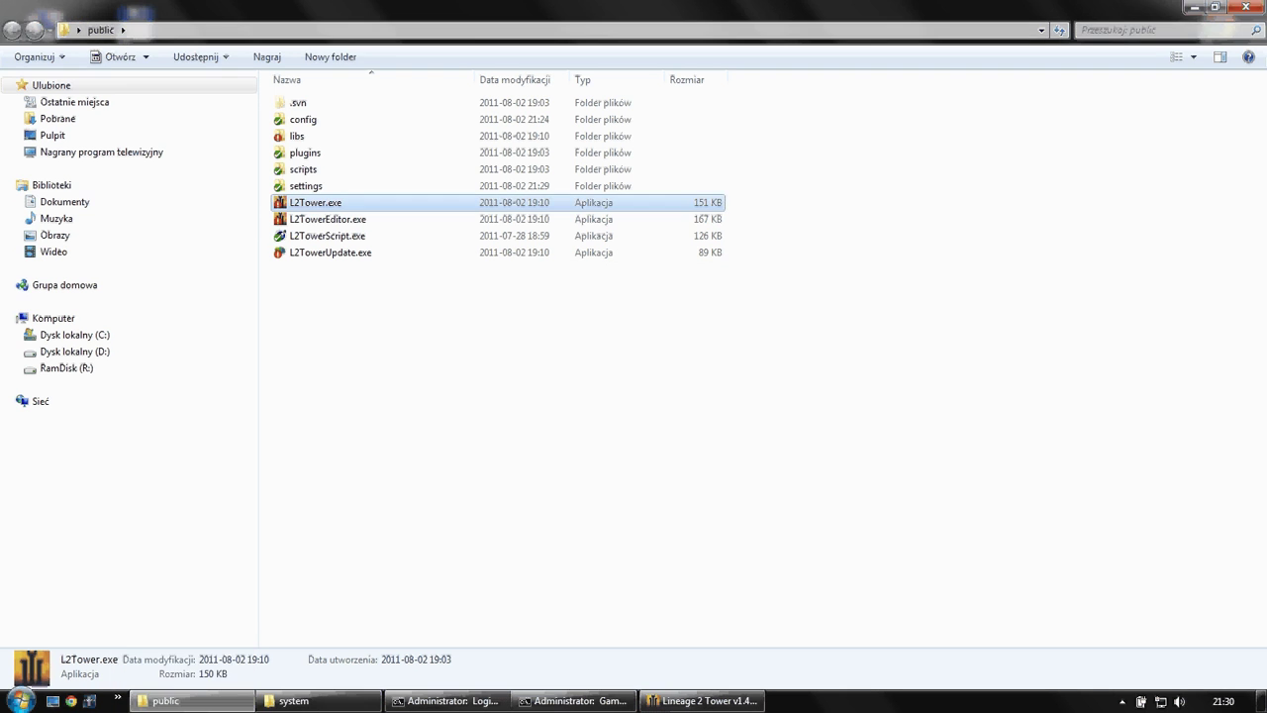
click(70, 699)
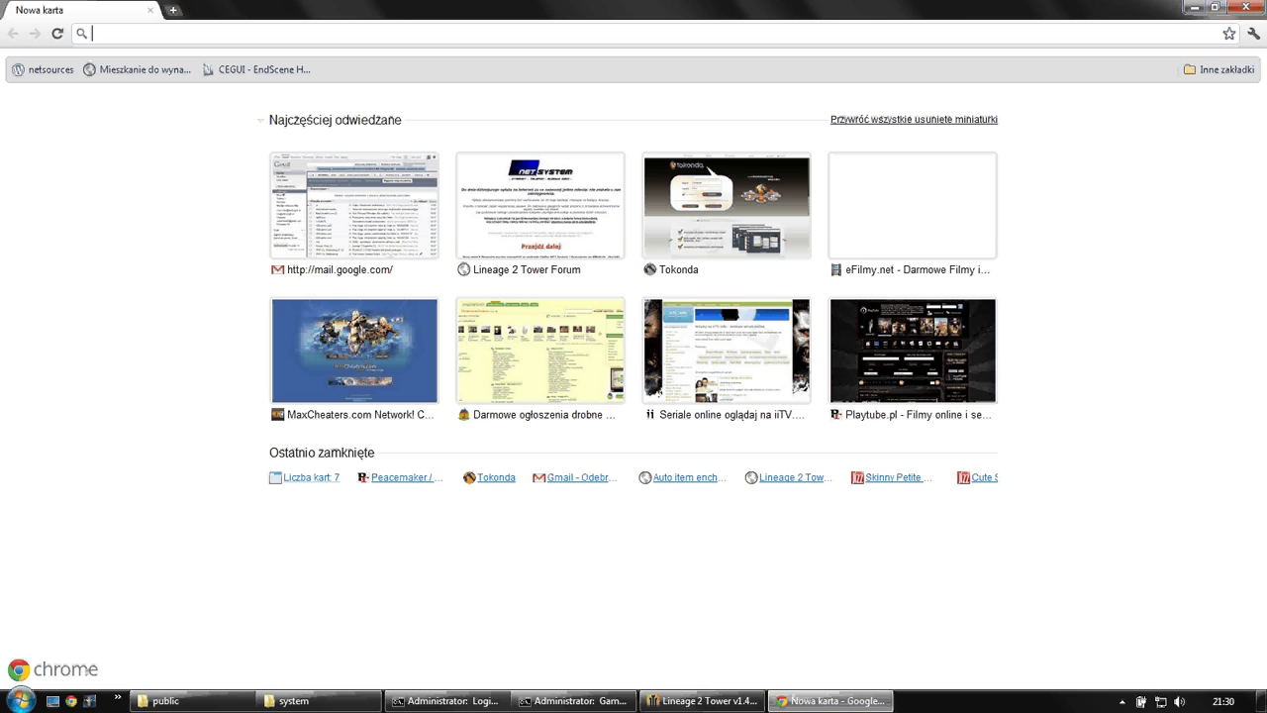
- Search 'dependency walker', download version 2.2 for x86 from dependencywalker.com, and run depends.exe
text(dependency+walker)
key(Return)
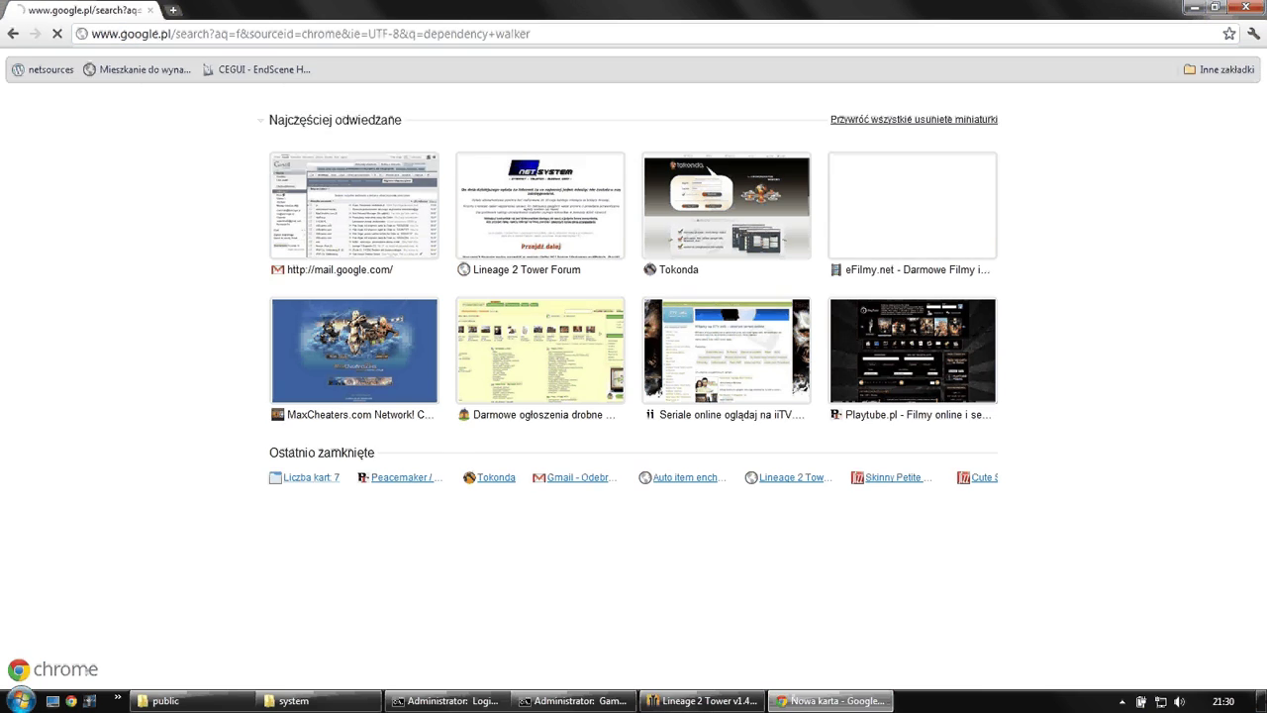
click(485, 182)
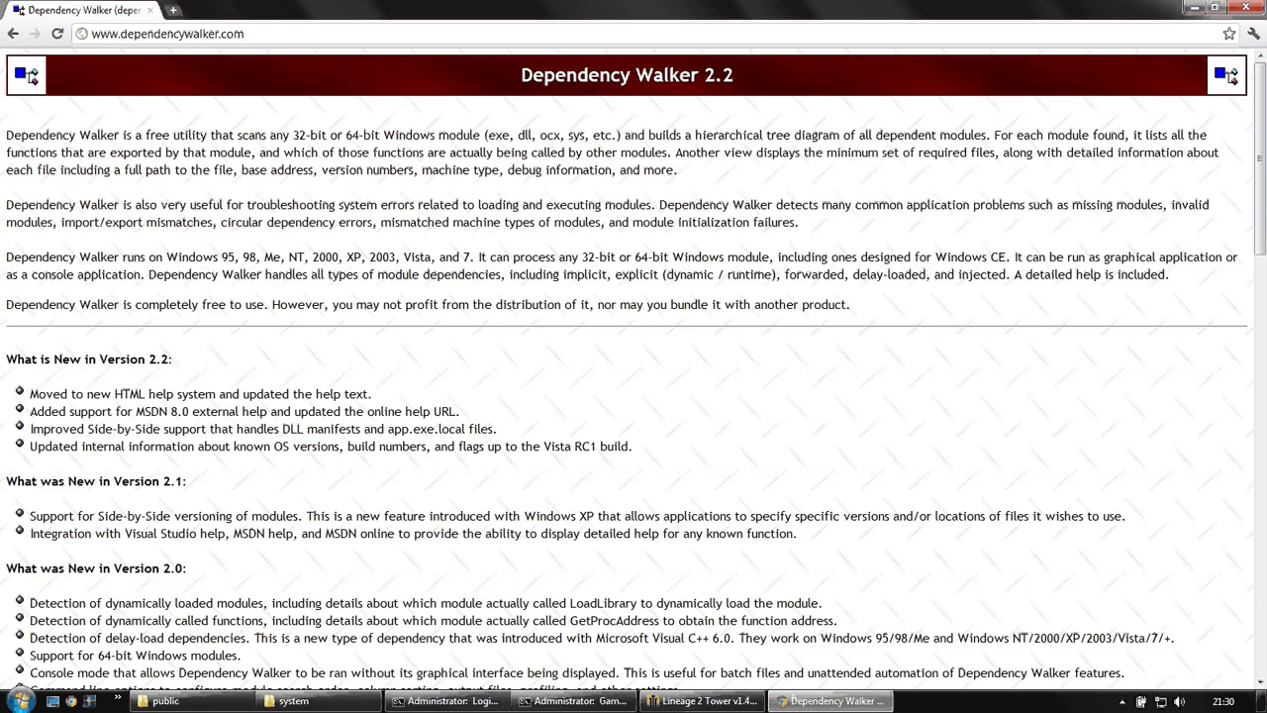
scroll(297, 550, down, 5)
click(297, 551)
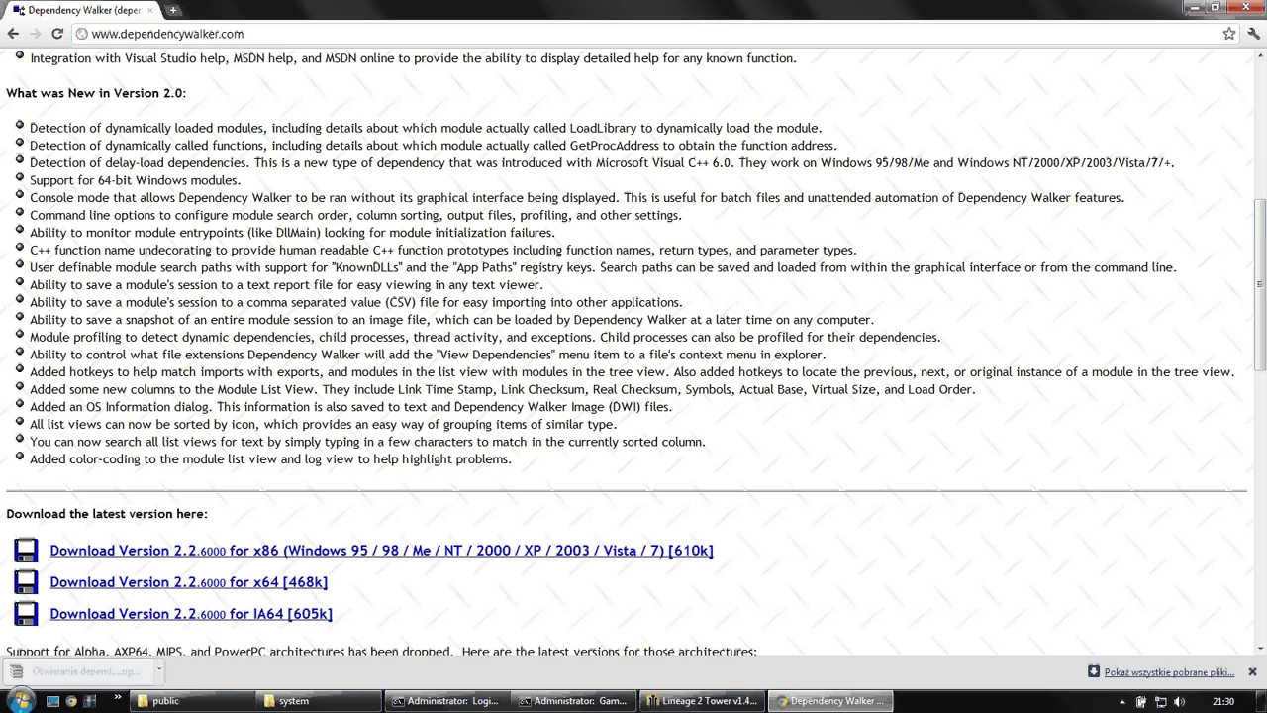
double_click(337, 265)
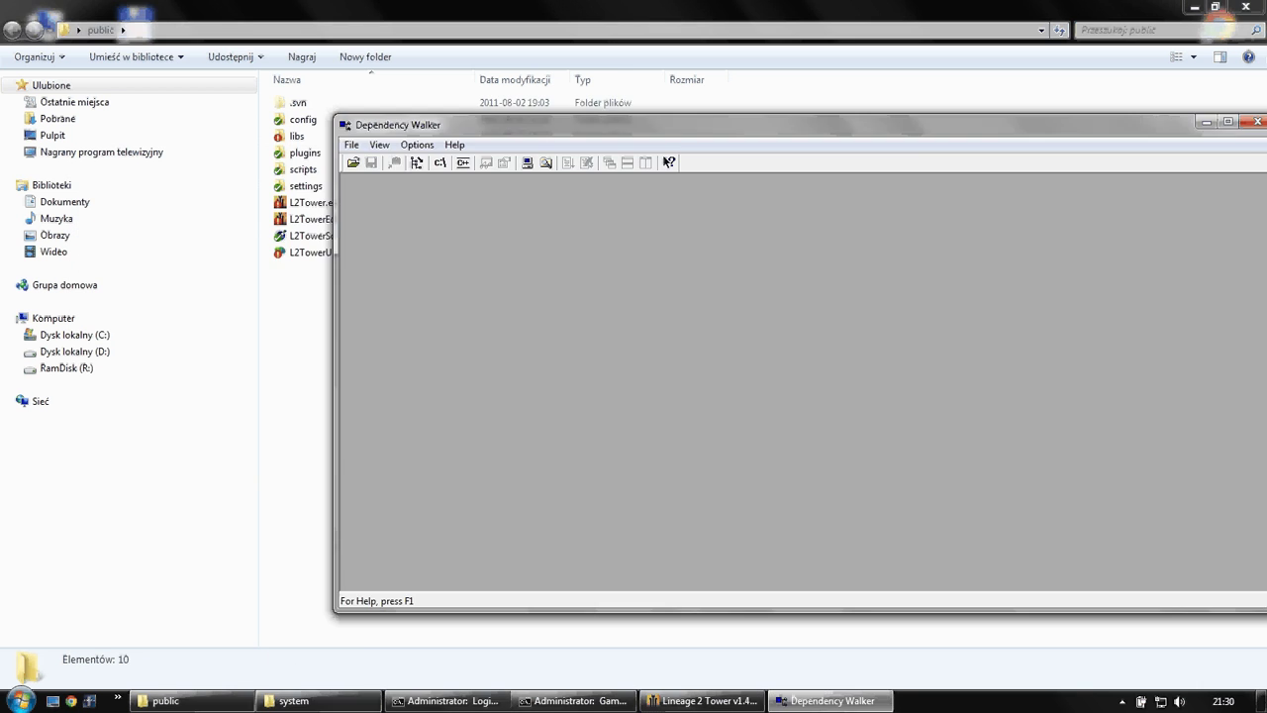
click(293, 701)
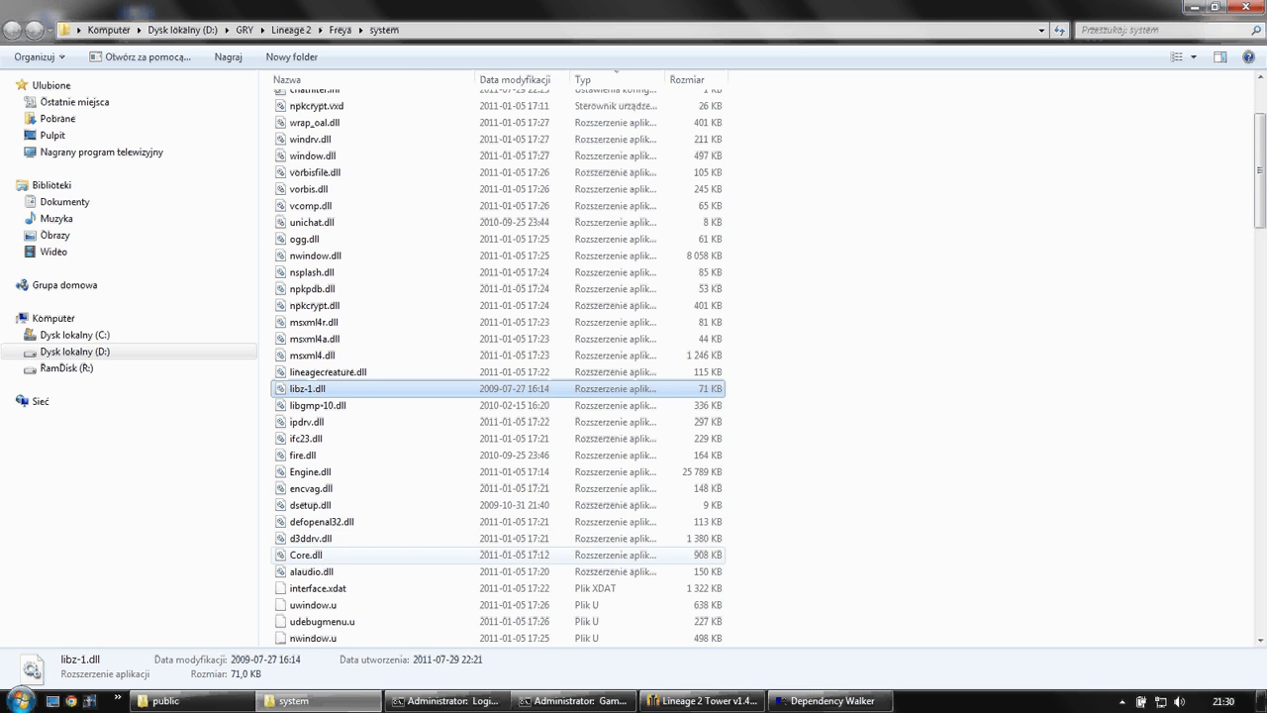
- Drag d3ddrv.dll into Dependency Walker and inspect its GDI32.DLL and D3D9.DLL imports
click(311, 538)
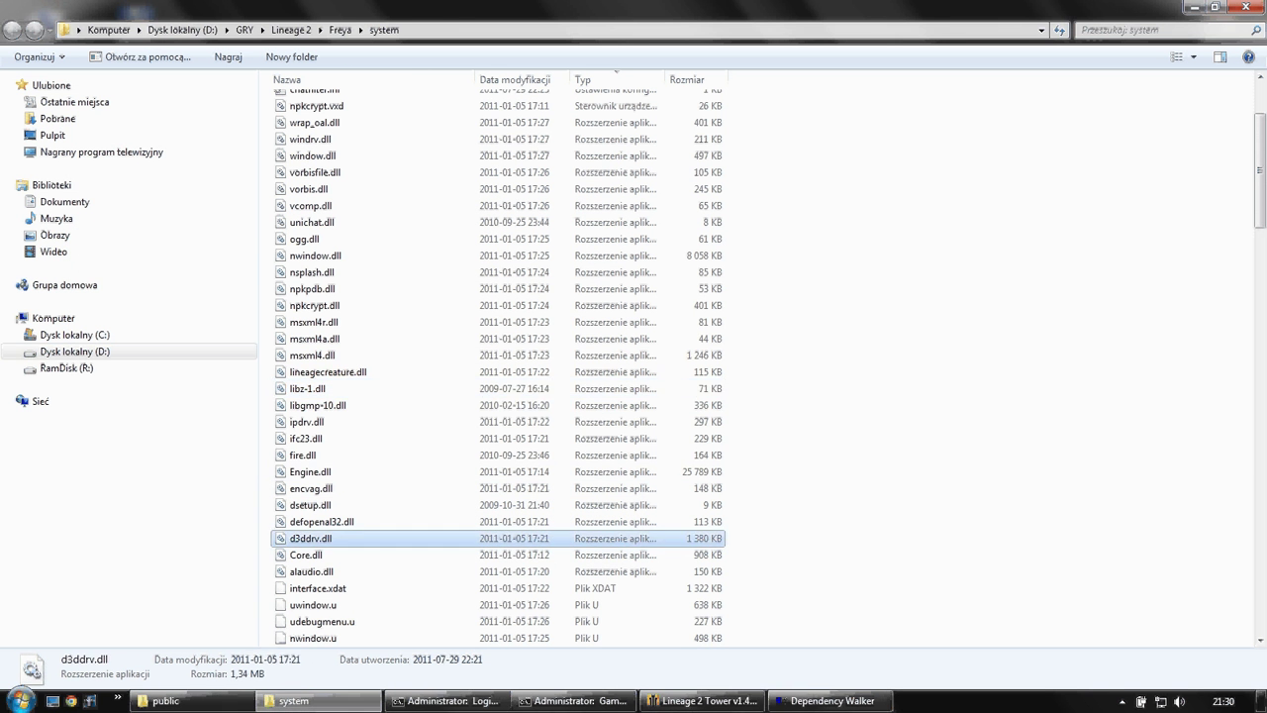
drag(311, 537, 841, 590)
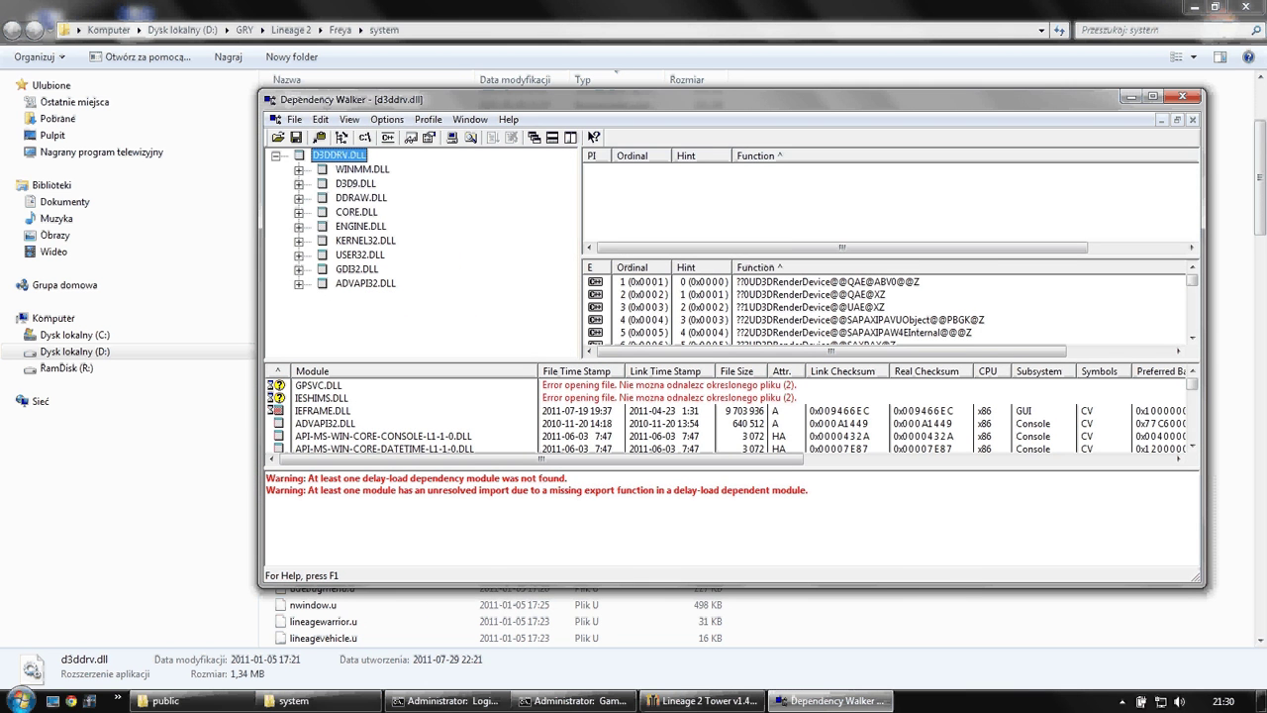
click(357, 268)
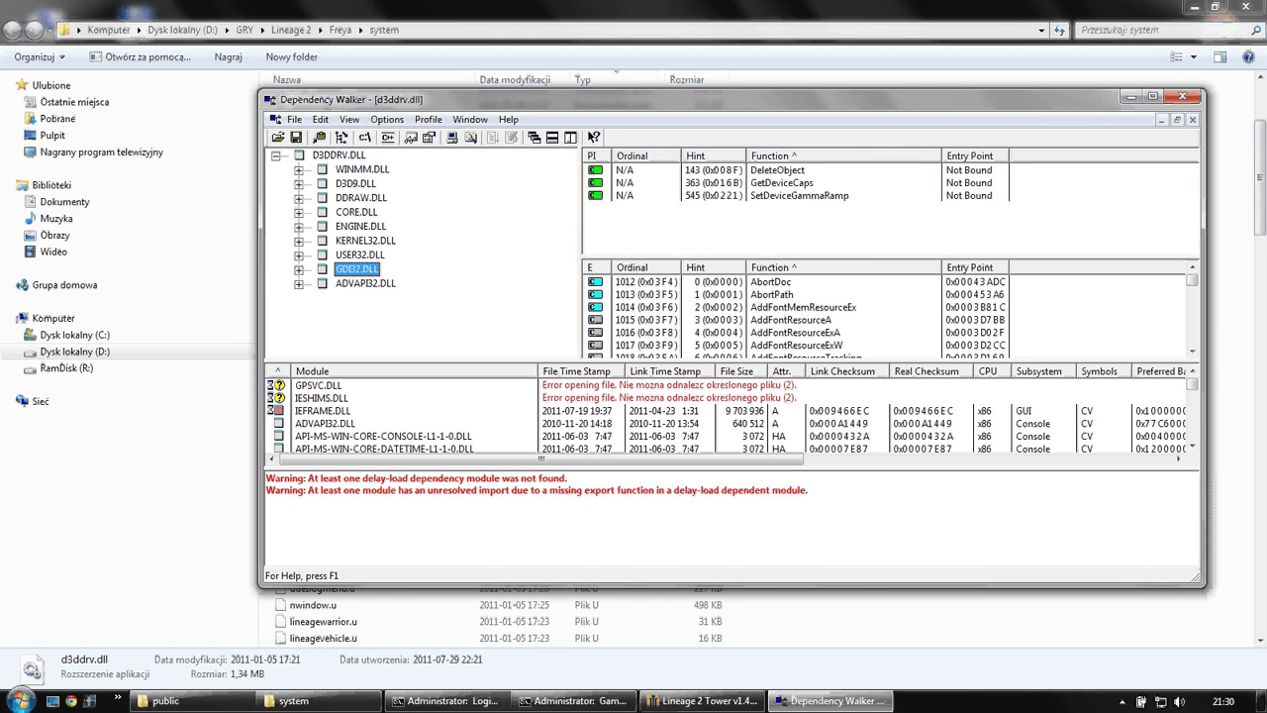
click(355, 184)
click(705, 700)
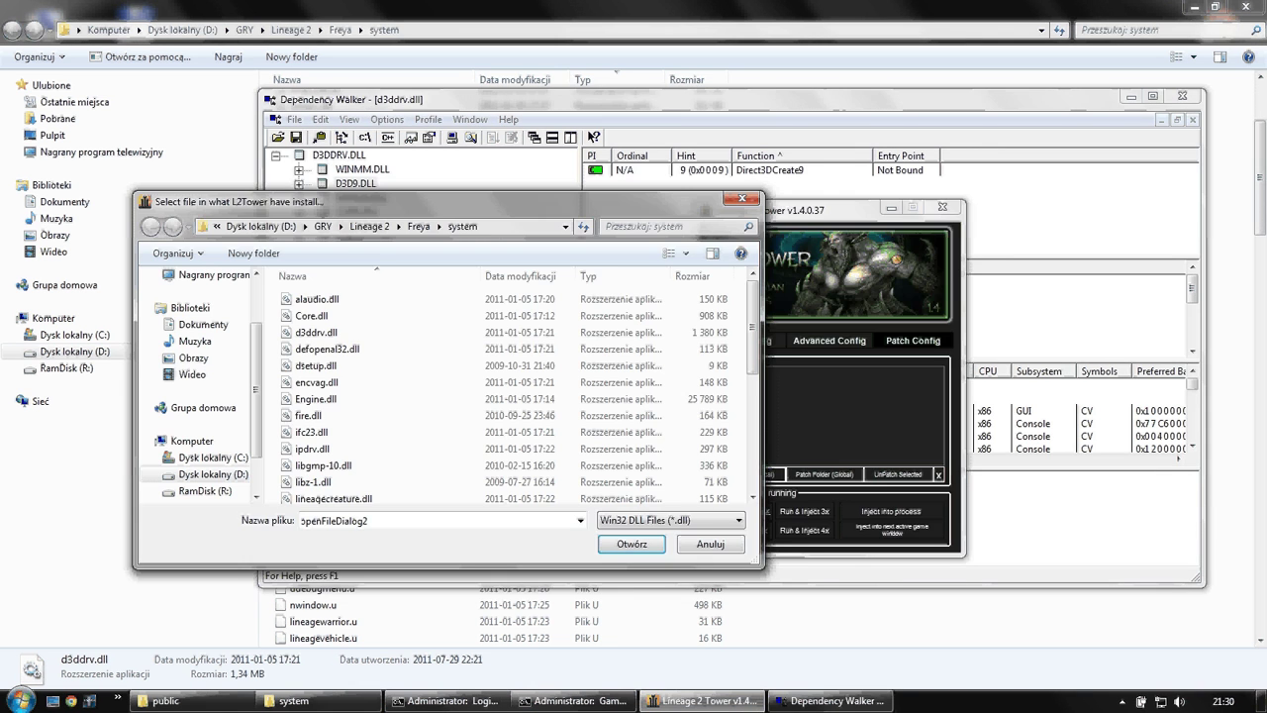
- Close the d3ddrv.dll analysis and select d3ddrv.dll in L2Tower's file chooser
click(831, 700)
click(705, 700)
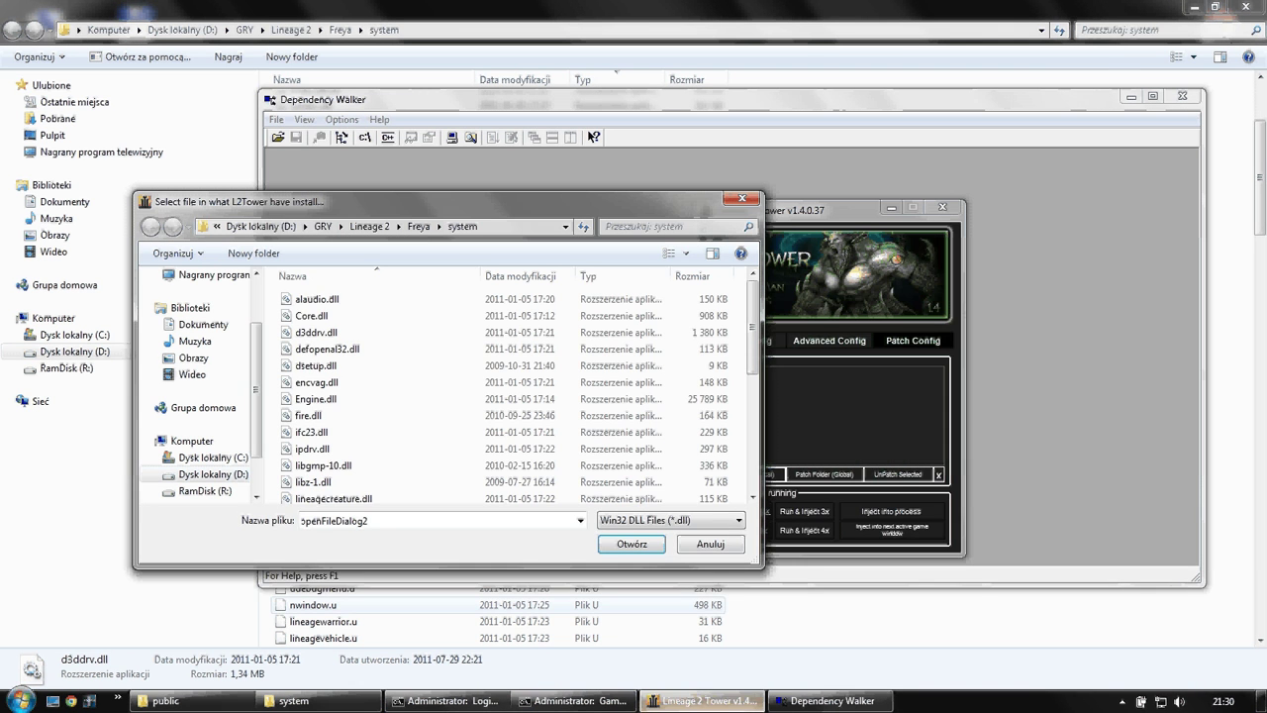
scroll(396, 416, down, 3)
click(327, 416)
scroll(396, 462, down, 3)
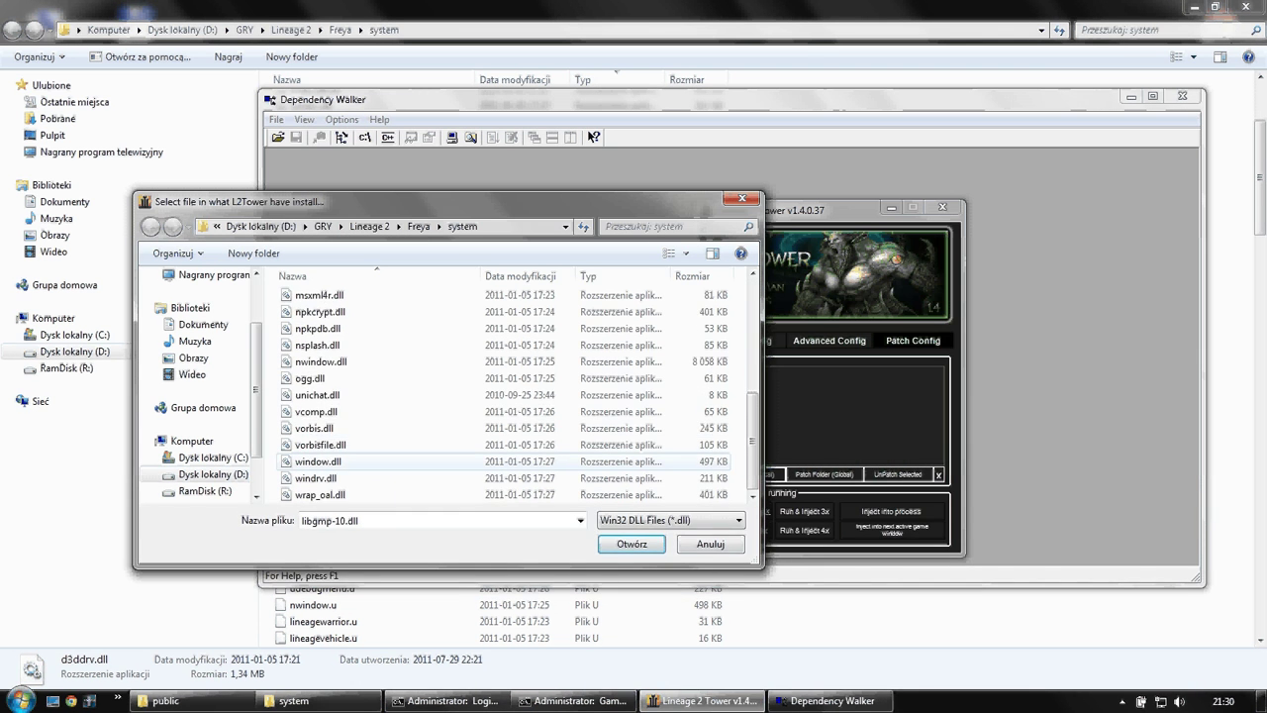
scroll(396, 416, up, 8)
click(317, 332)
- Patch the Freya folder with d3ddrv.dll, acknowledge the confirmation, and minimize L2Tower and Dependency Walker
key(Return)
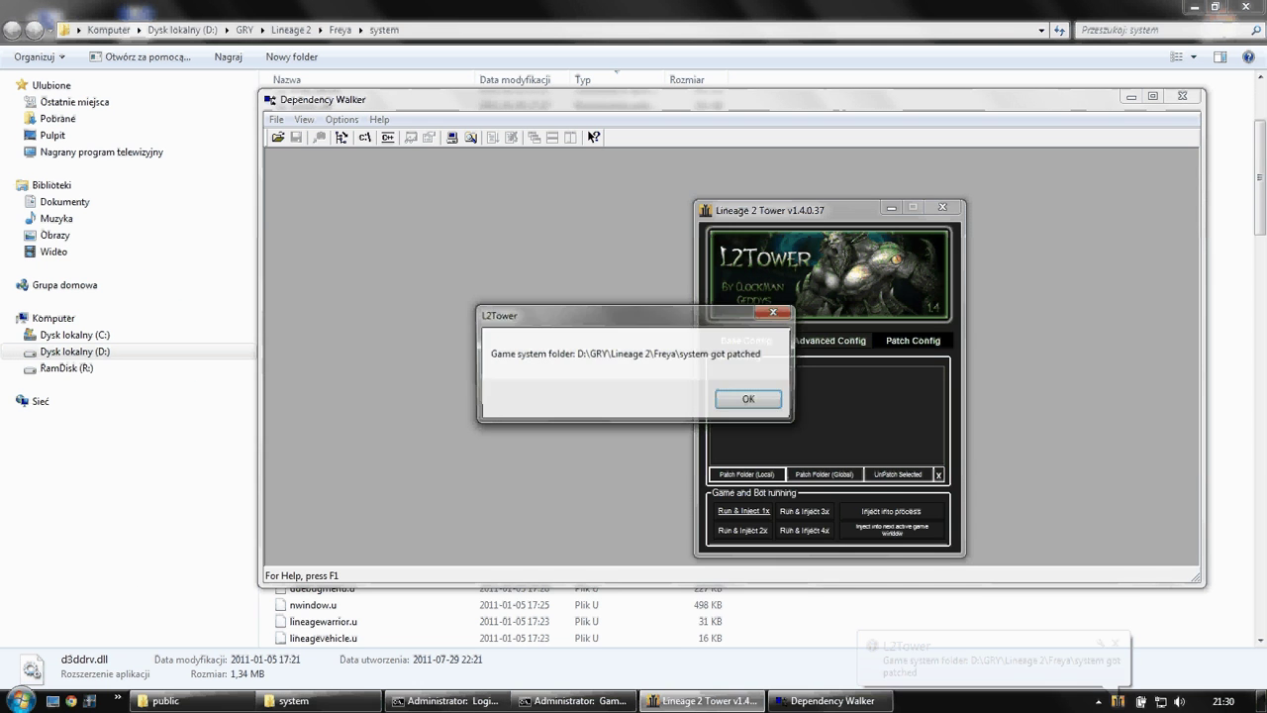
key(Return)
click(705, 700)
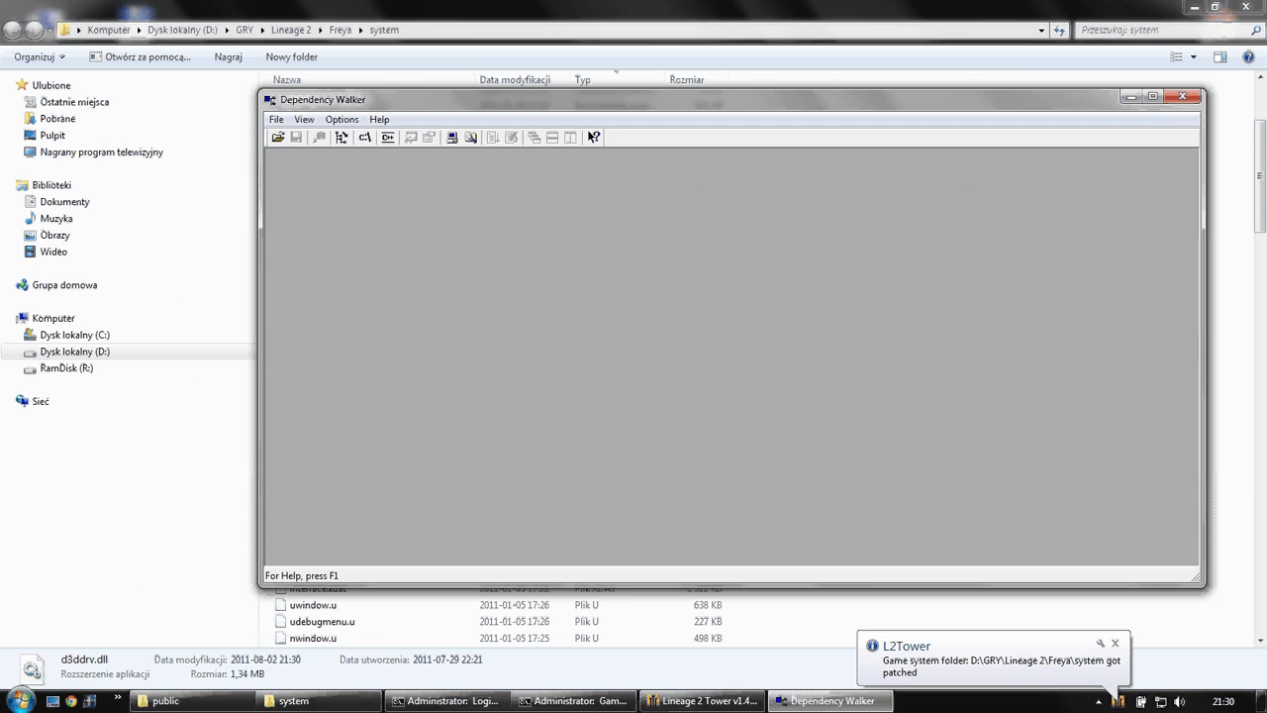
click(826, 700)
scroll(495, 366, down, 20)
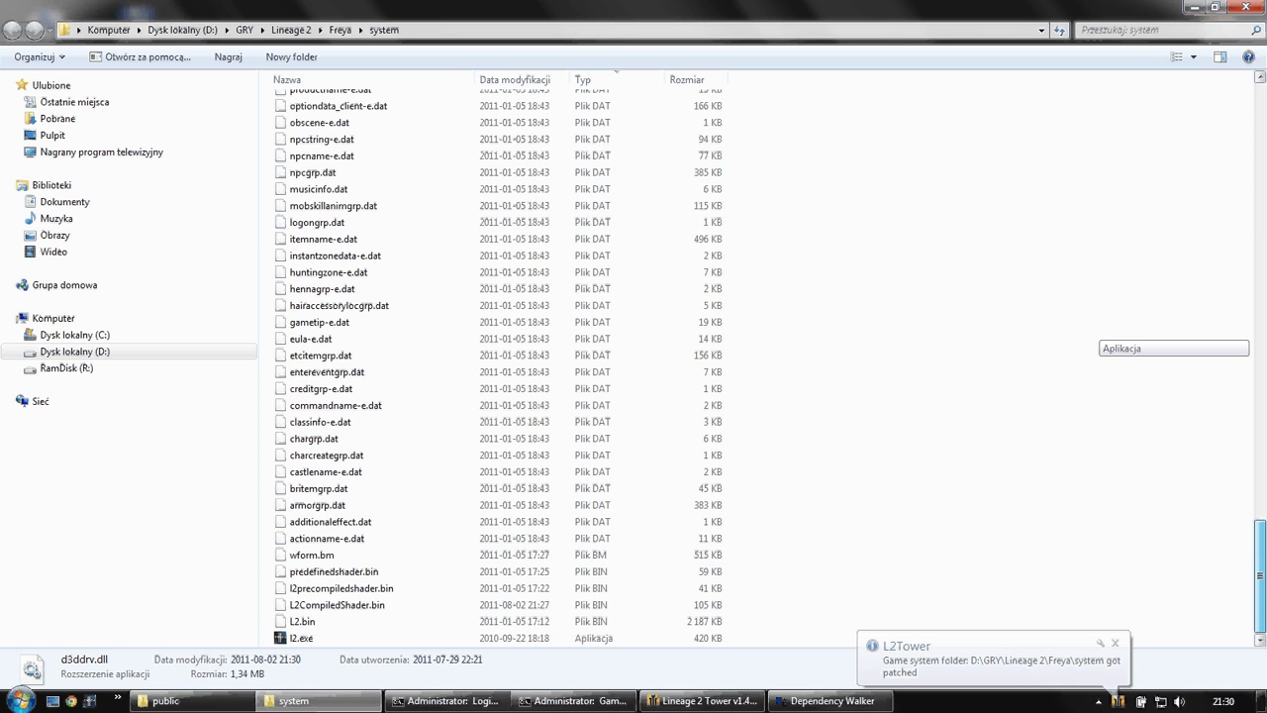
key(Home)
scroll(495, 366, down, 10)
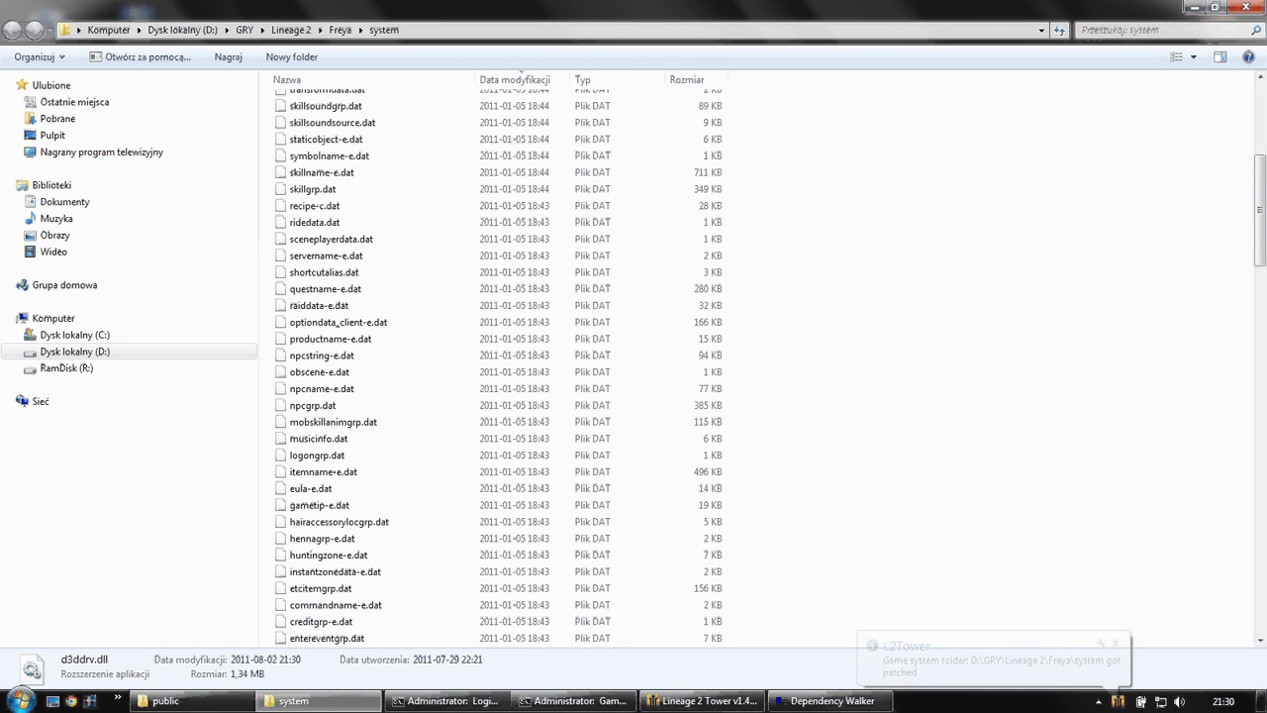
key(Home)
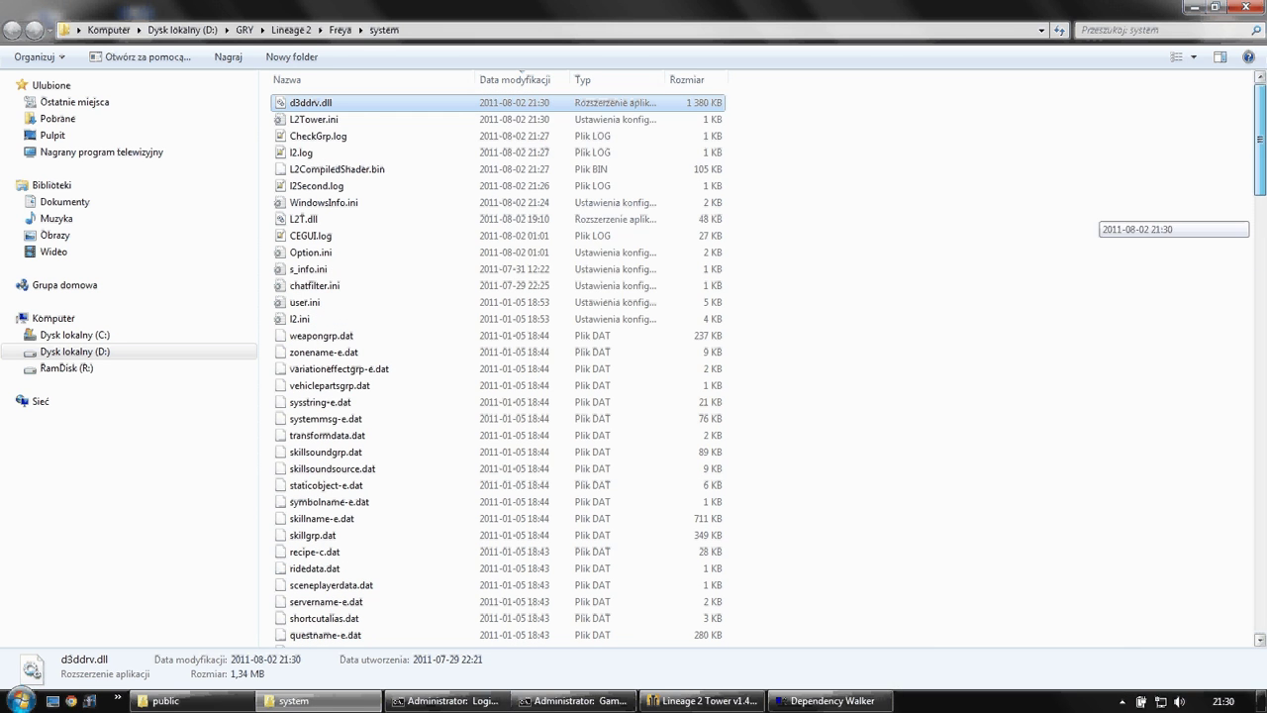
click(313, 119)
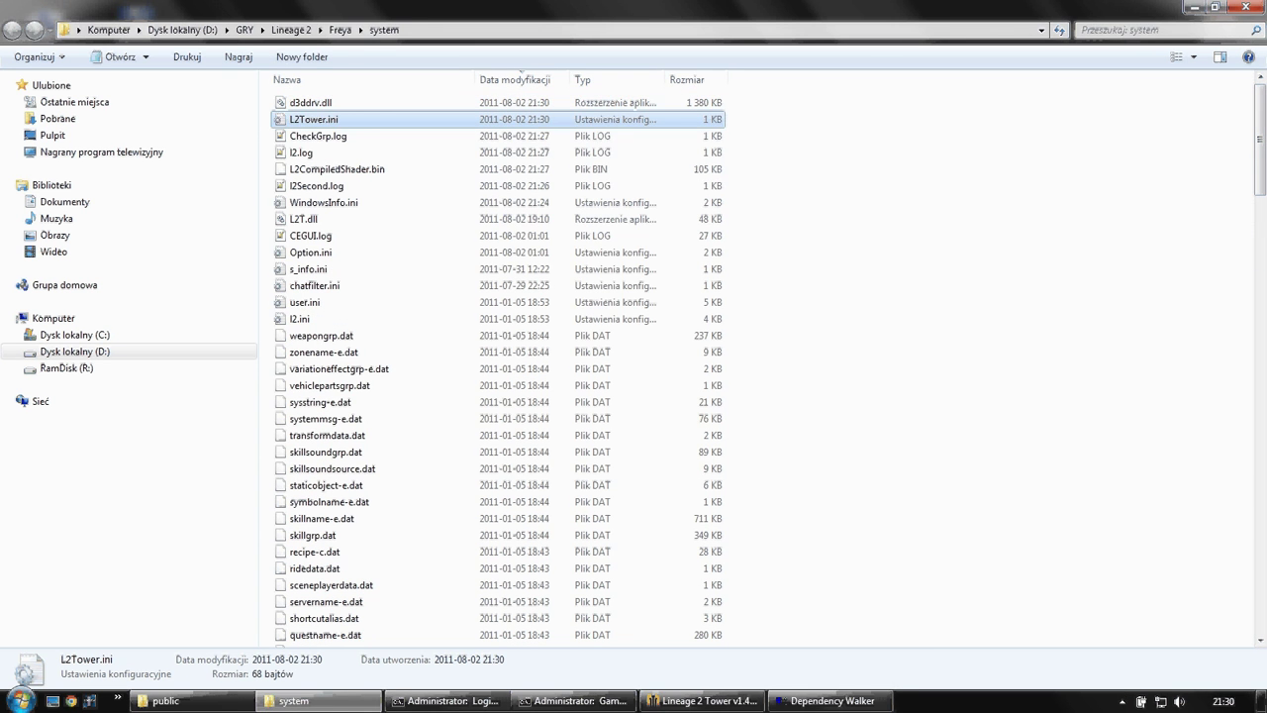
key(Return)
drag(299, 139, 363, 140)
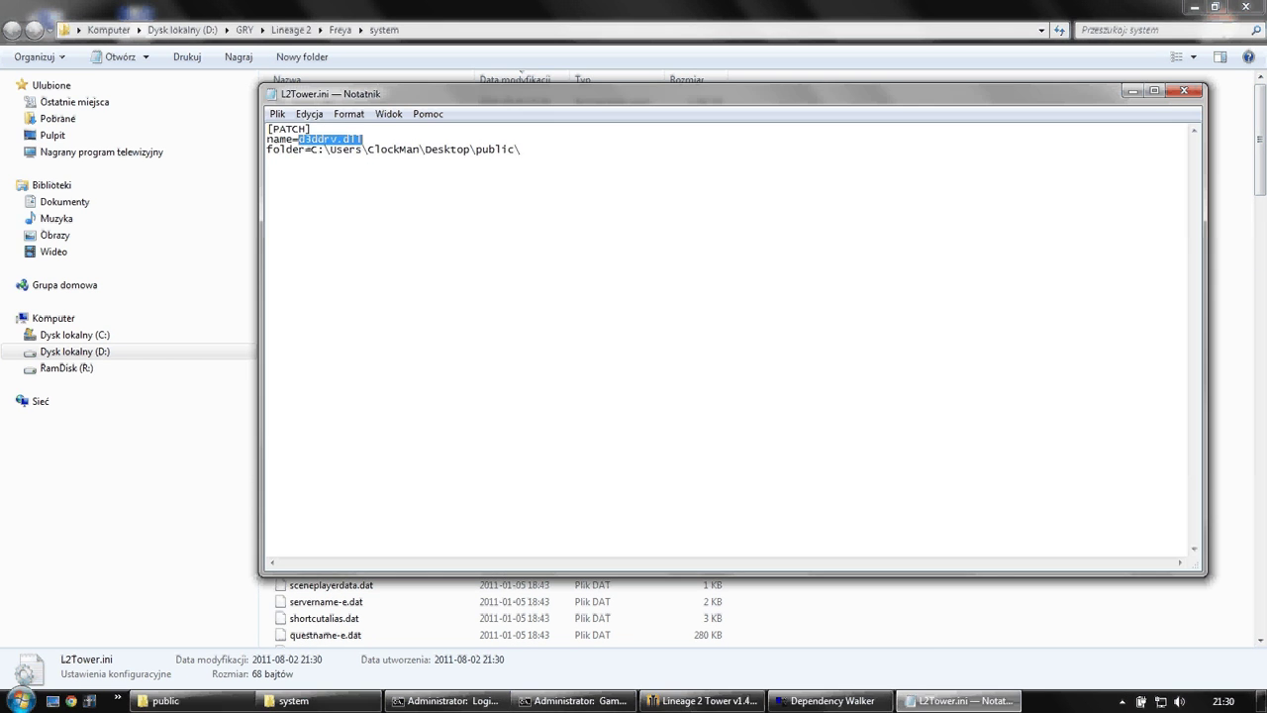
drag(522, 150, 311, 149)
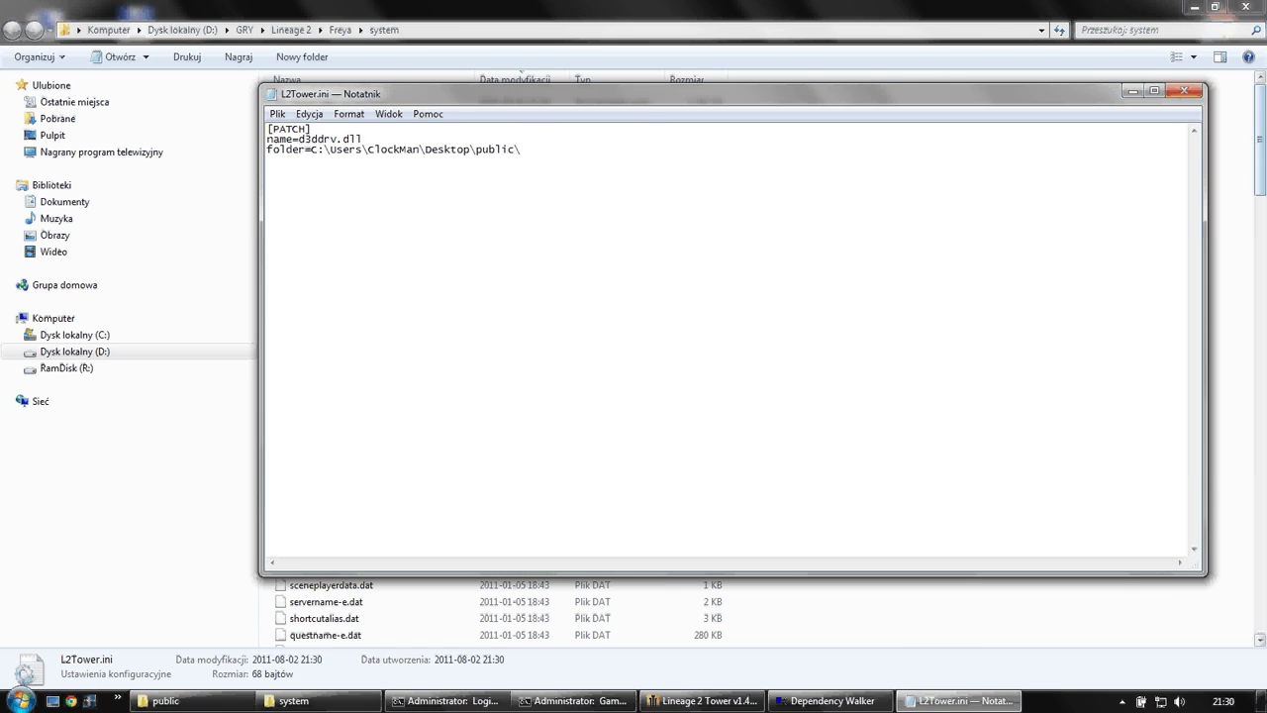
click(1183, 91)
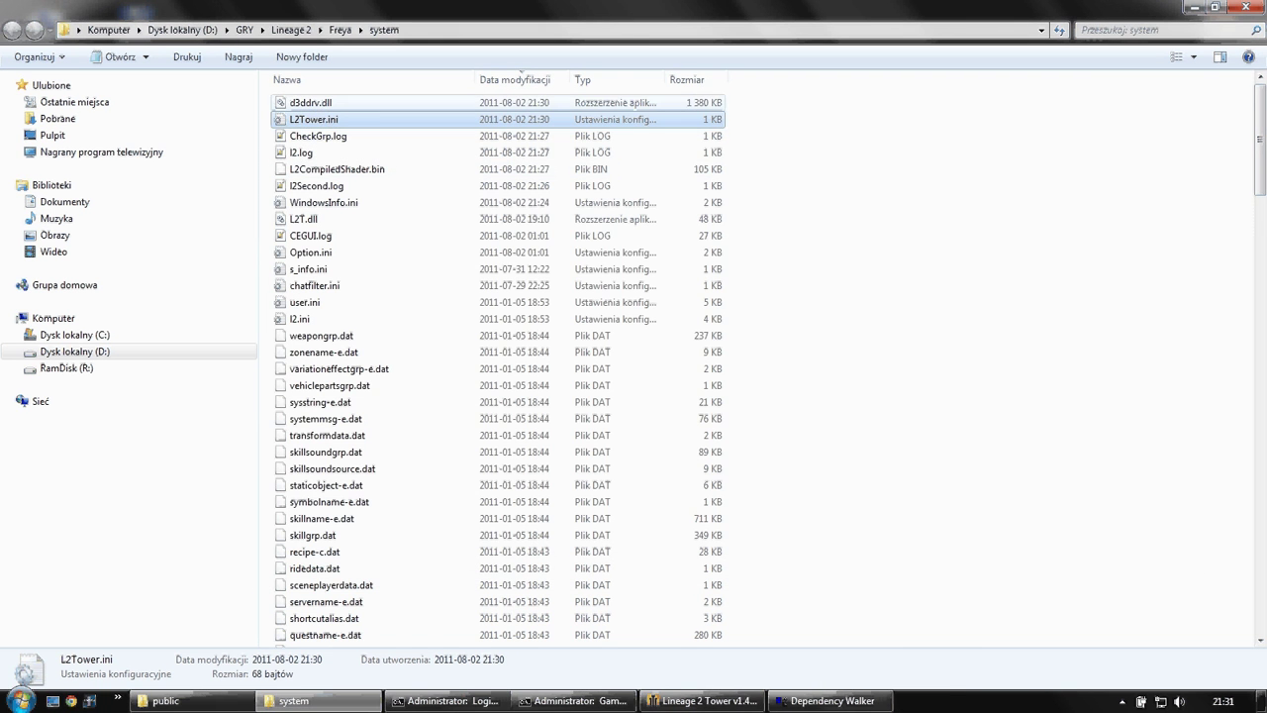
click(327, 102)
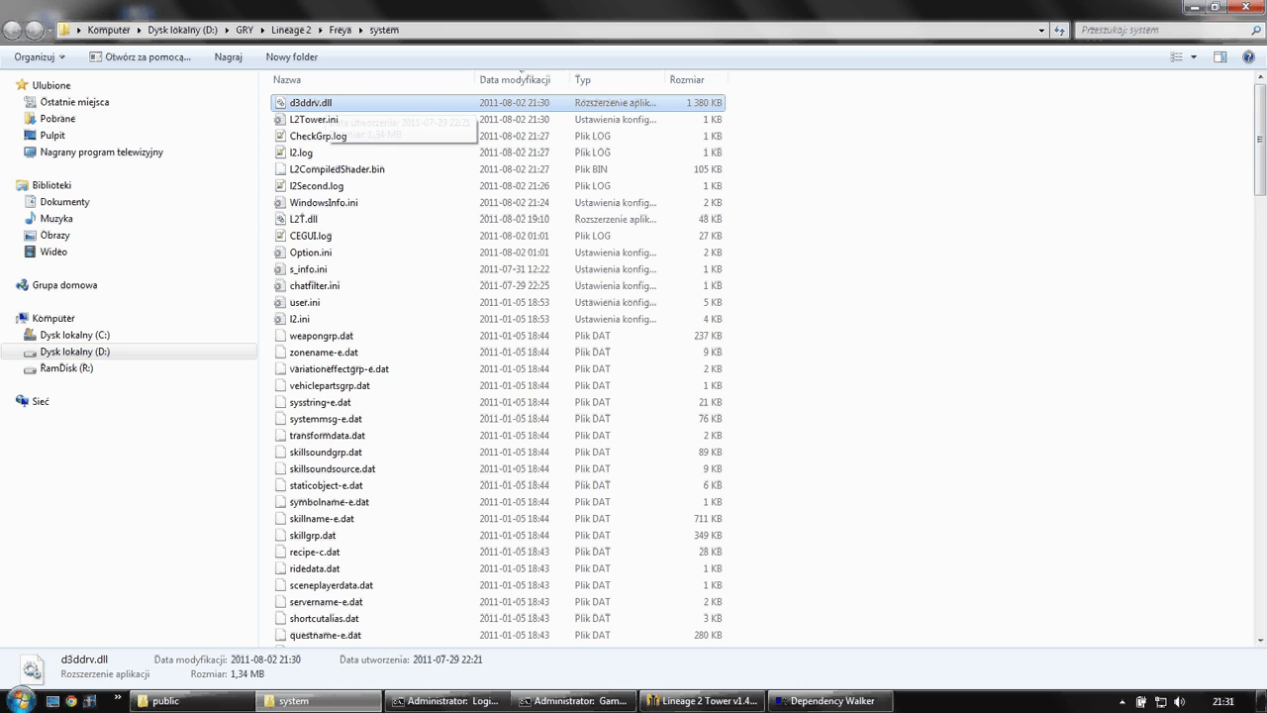
drag(327, 102, 693, 346)
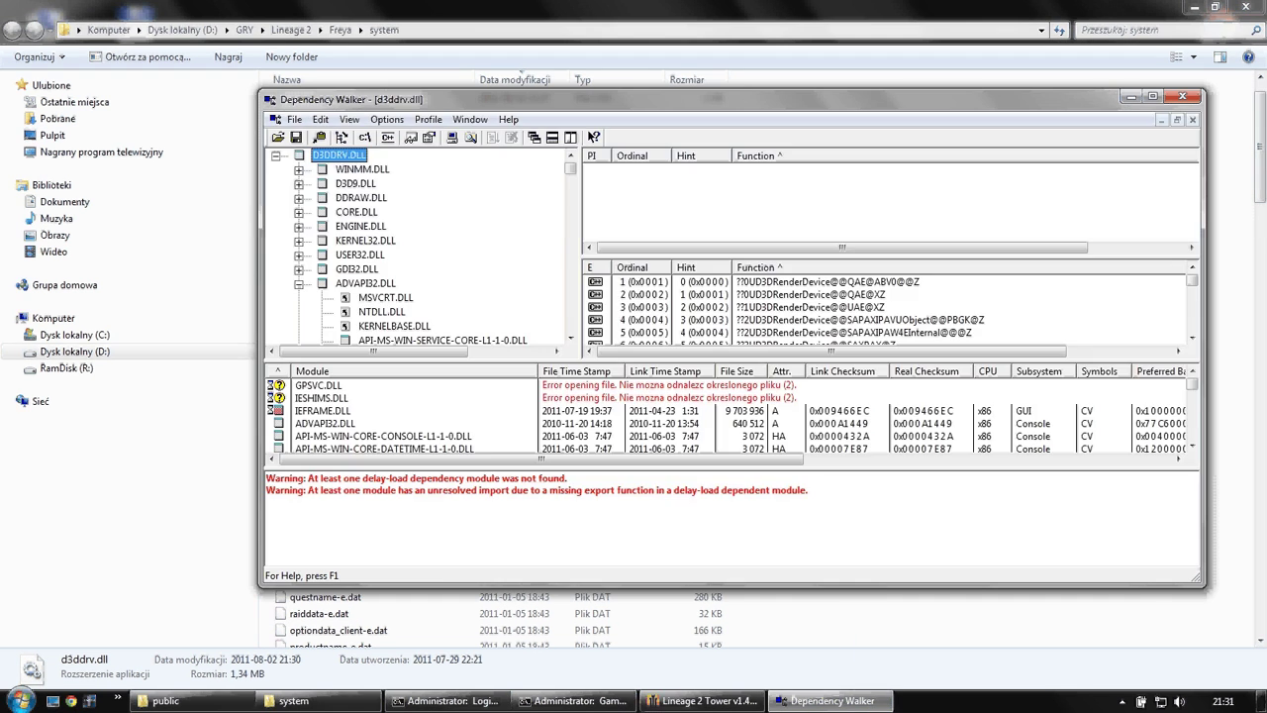
click(352, 297)
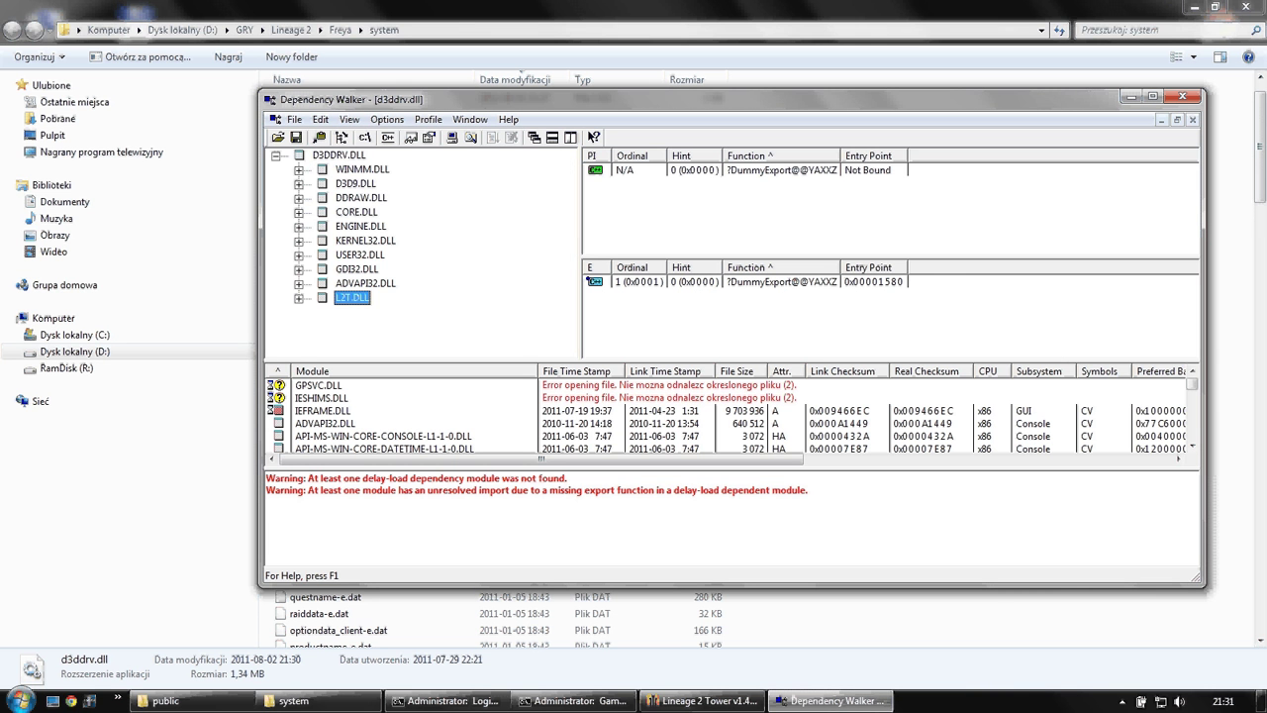
- Close Dependency Walker and select vehiclepartsgrp.dat, then L2T.dll, in the system folder
click(1183, 96)
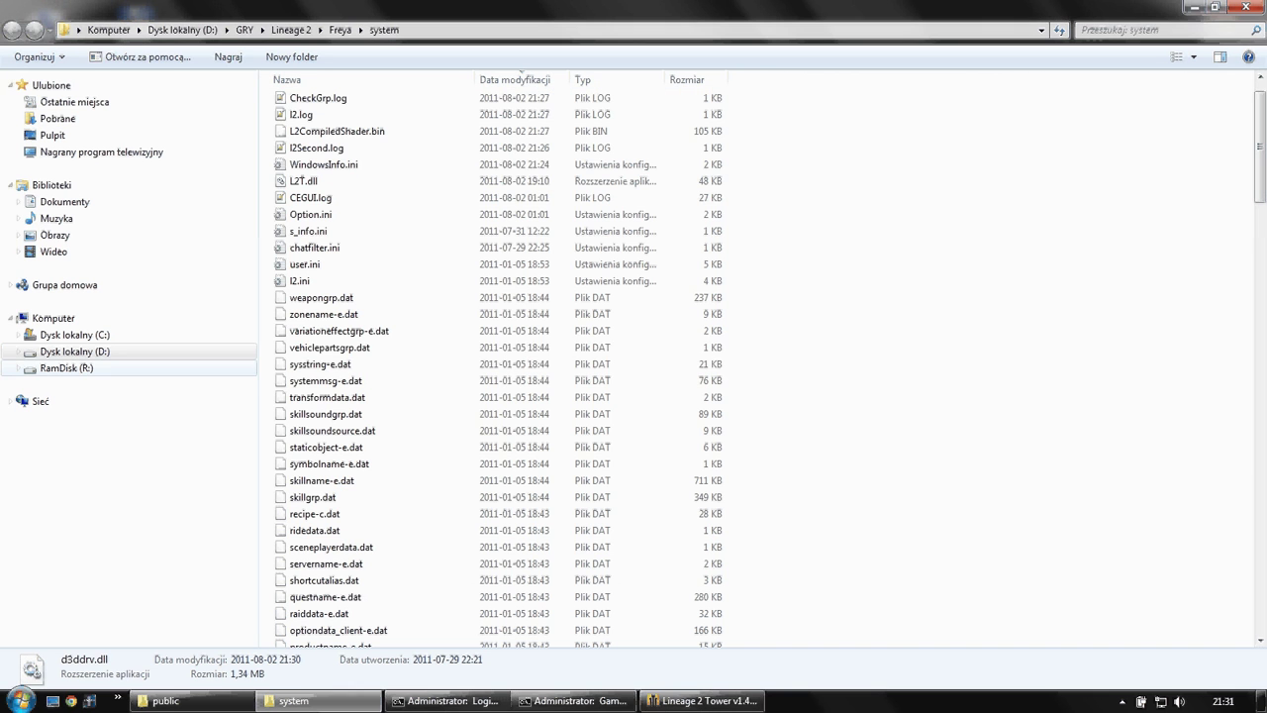
click(330, 347)
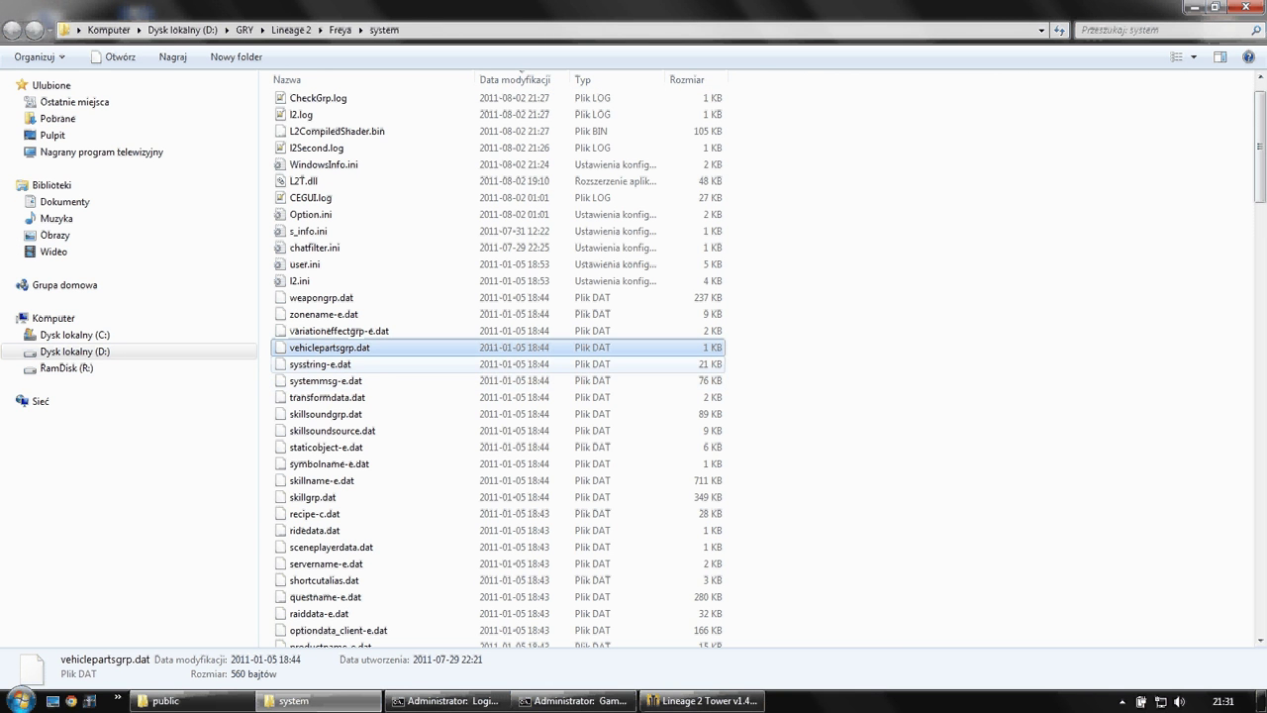
scroll(326, 366, down, 2)
scroll(326, 371, up, 3)
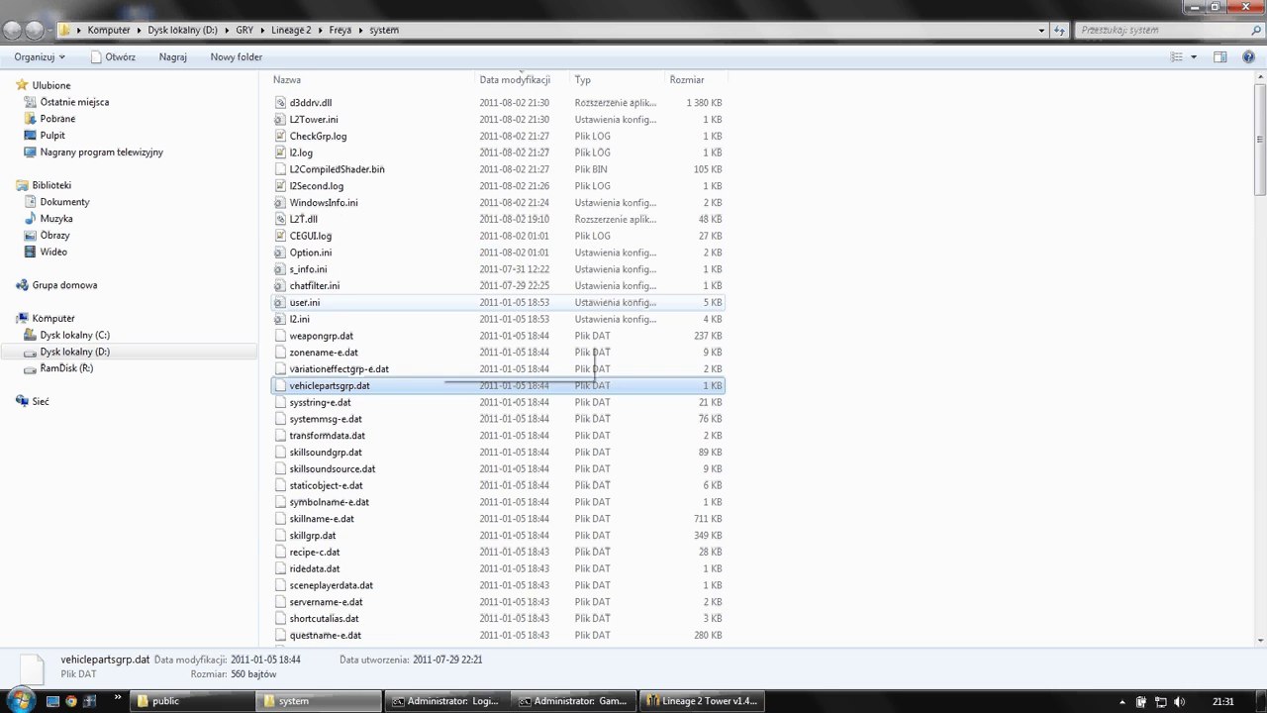
click(307, 219)
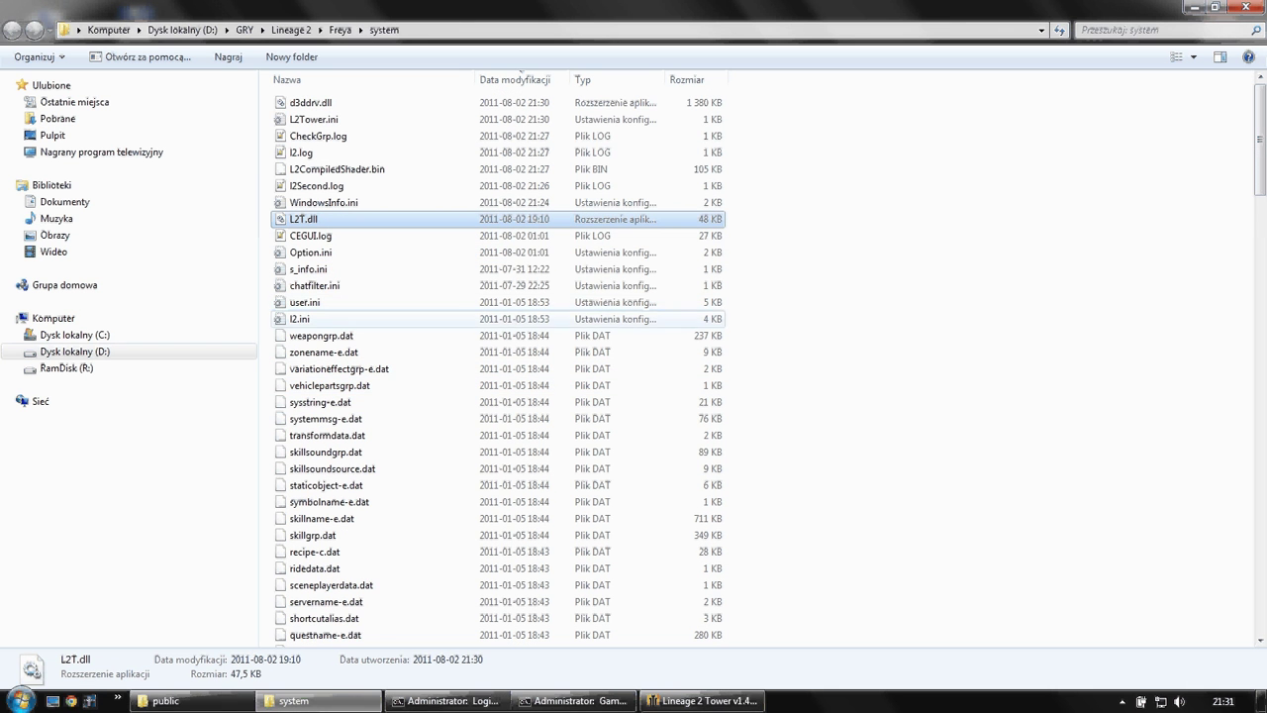
- Open the bot's libs folder, view L2Tower.dll's details, and go back to the public folder
click(163, 701)
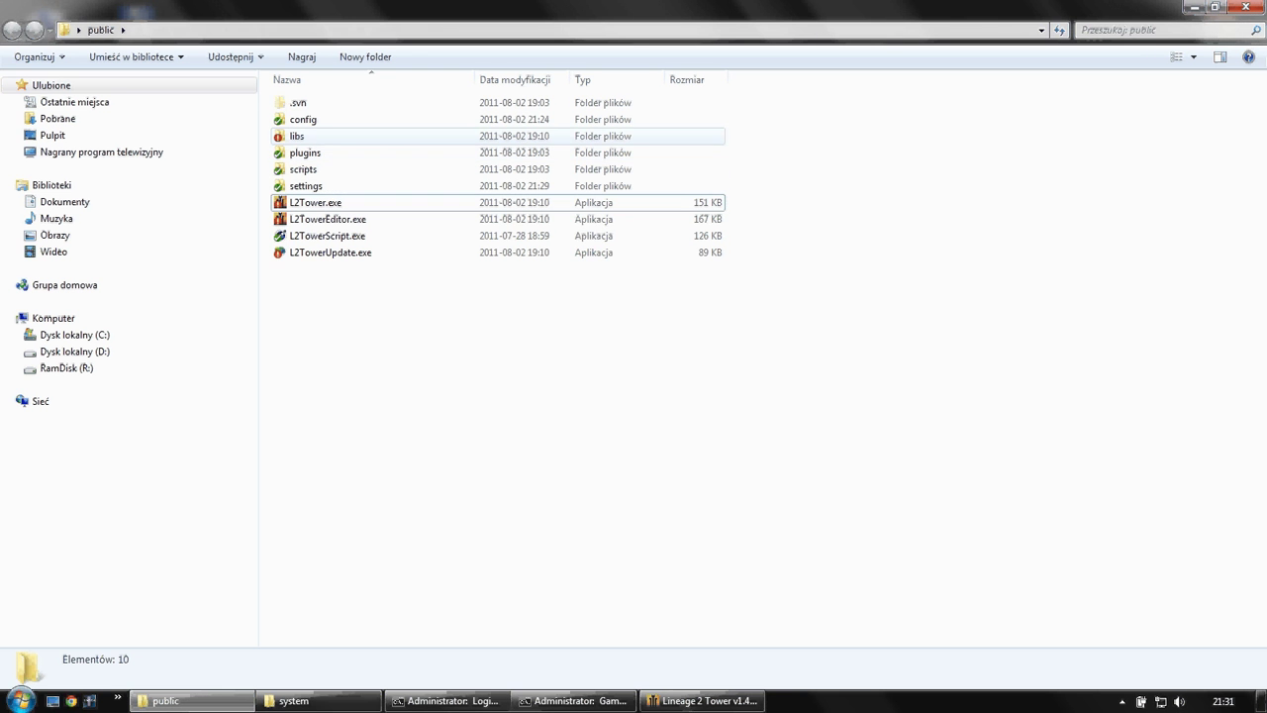
double_click(296, 136)
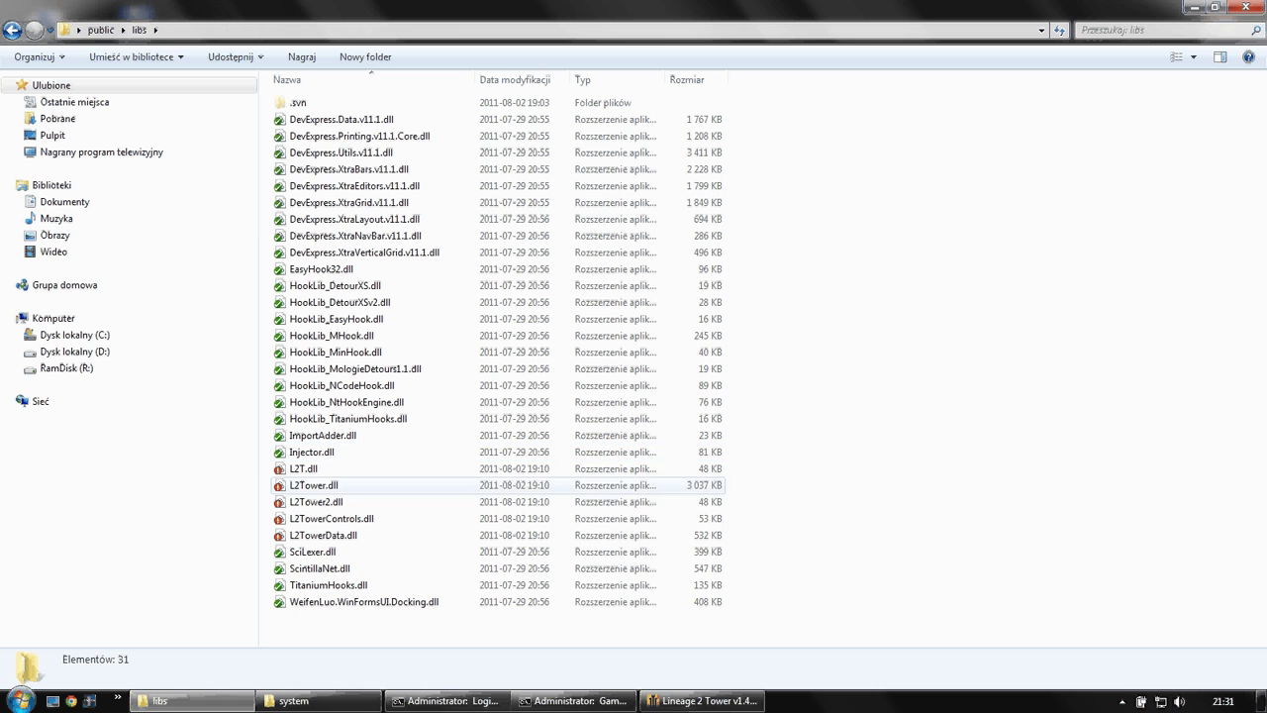
click(313, 485)
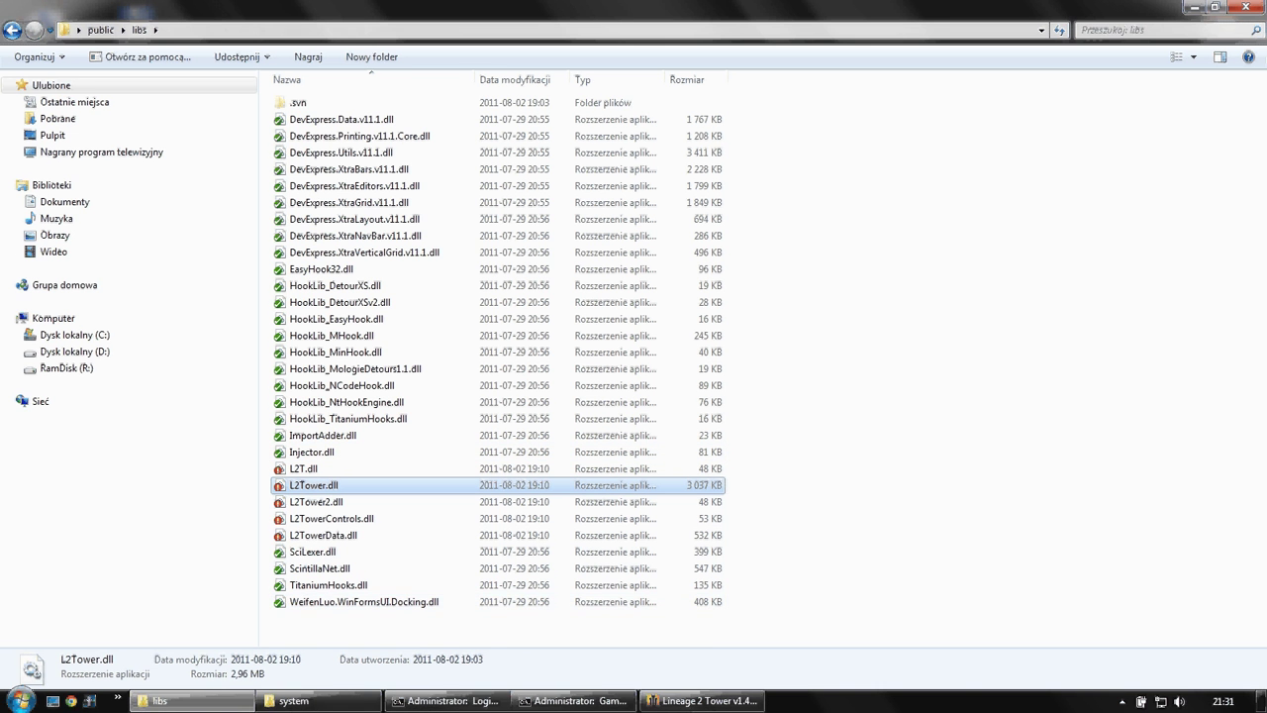
key(BackSpace)
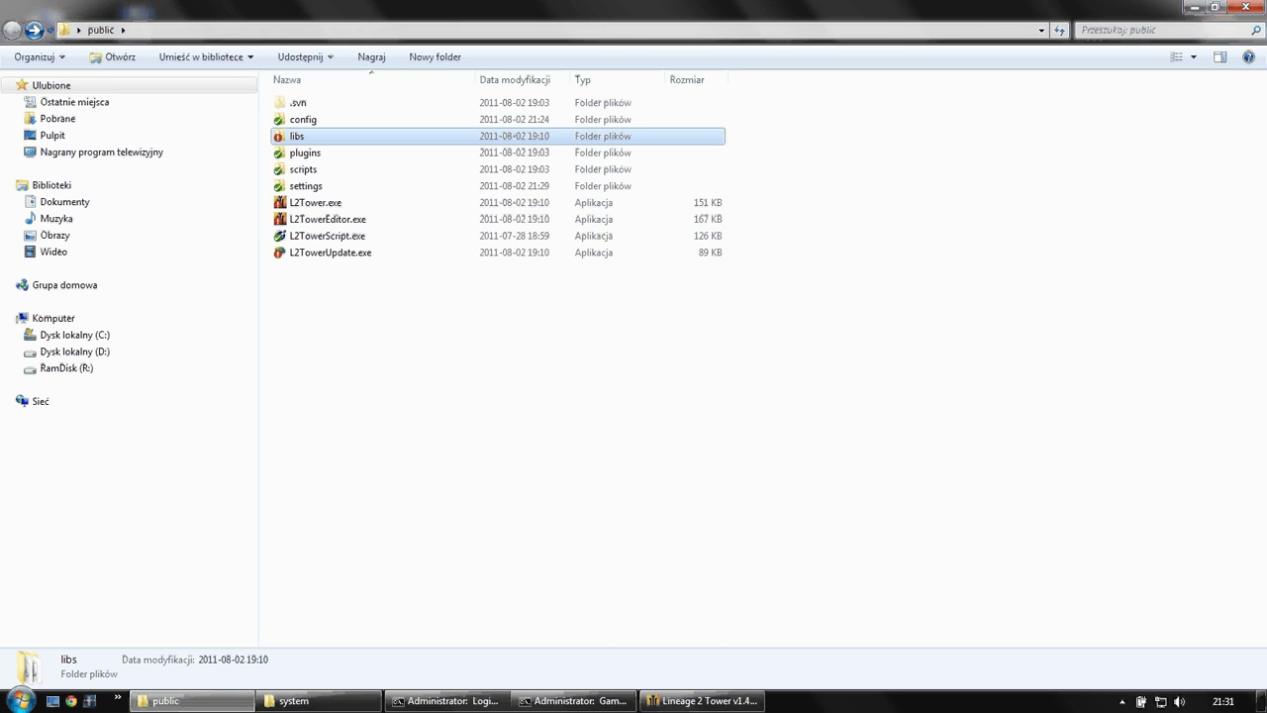
- Return to the Freya system folder and scroll down toward d3ddrv.dll.L2TBackup
click(294, 701)
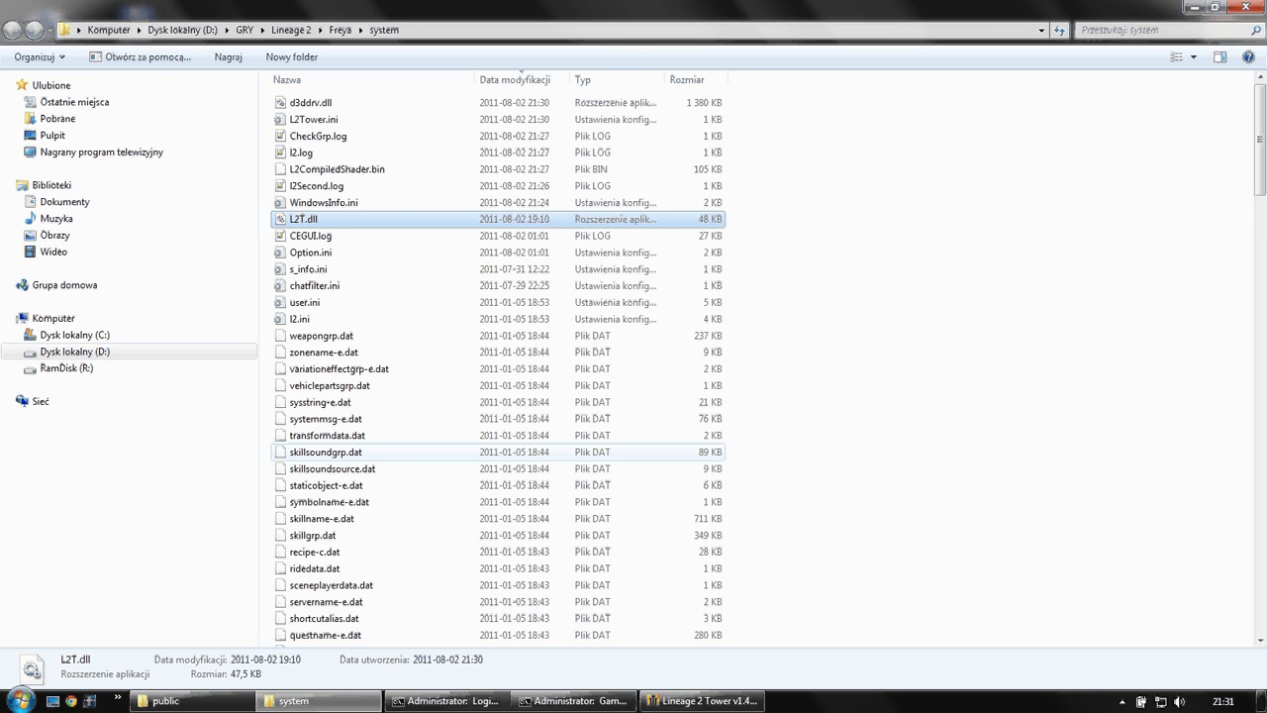
click(357, 370)
key(d)
scroll(357, 372, down, 15)
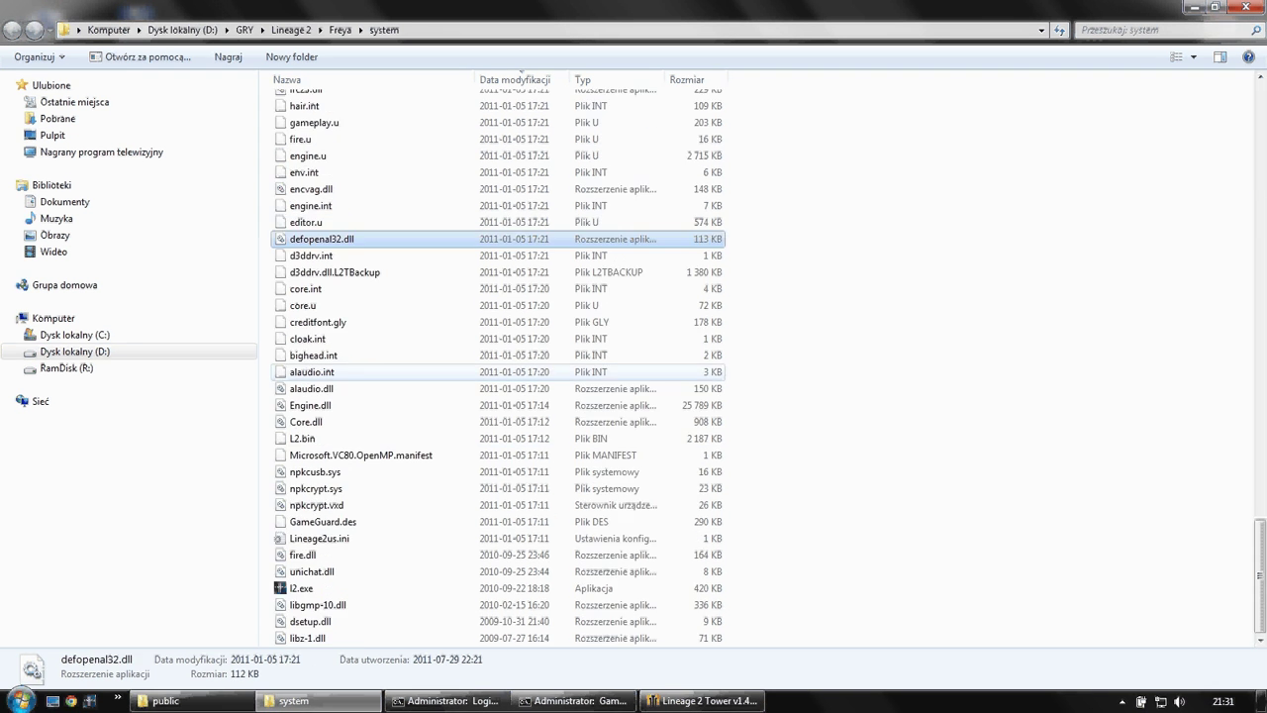
- Select d3ddrv.dll.L2TBackup, dismiss the Lineage II crash report, and unpatch the Freya system folder
key(Down)
key(Down)
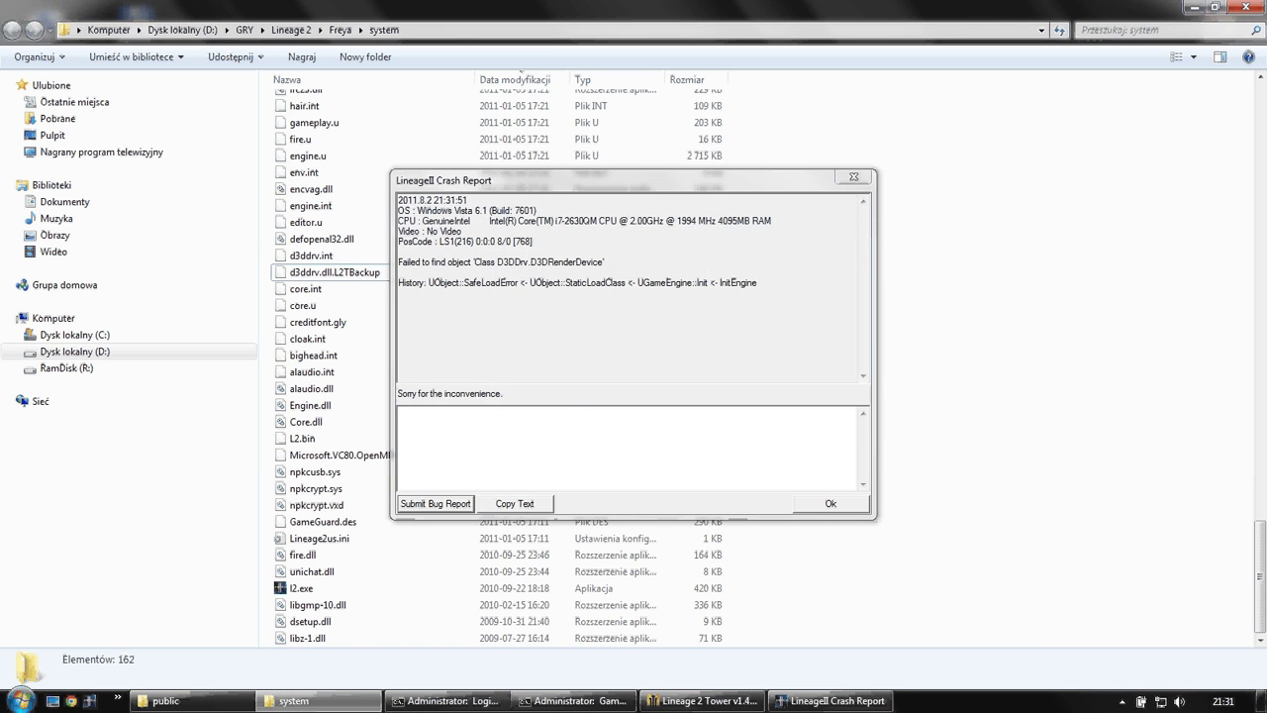
key(Return)
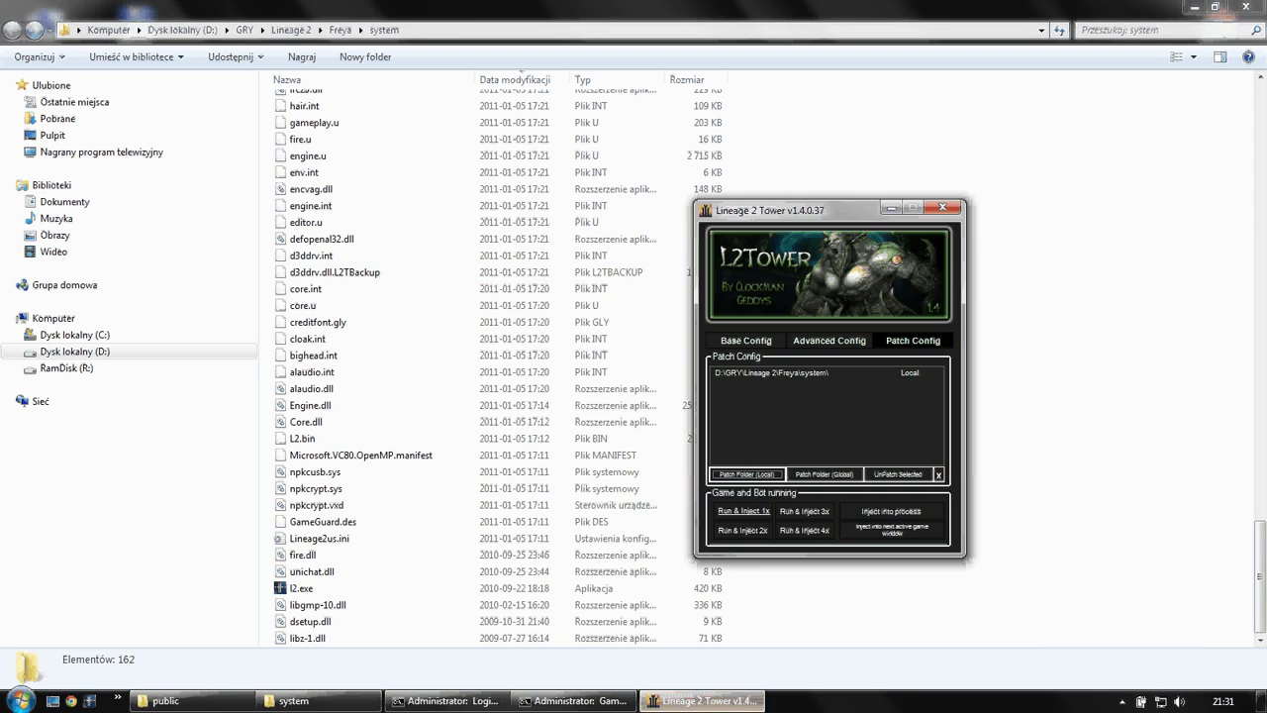
click(772, 372)
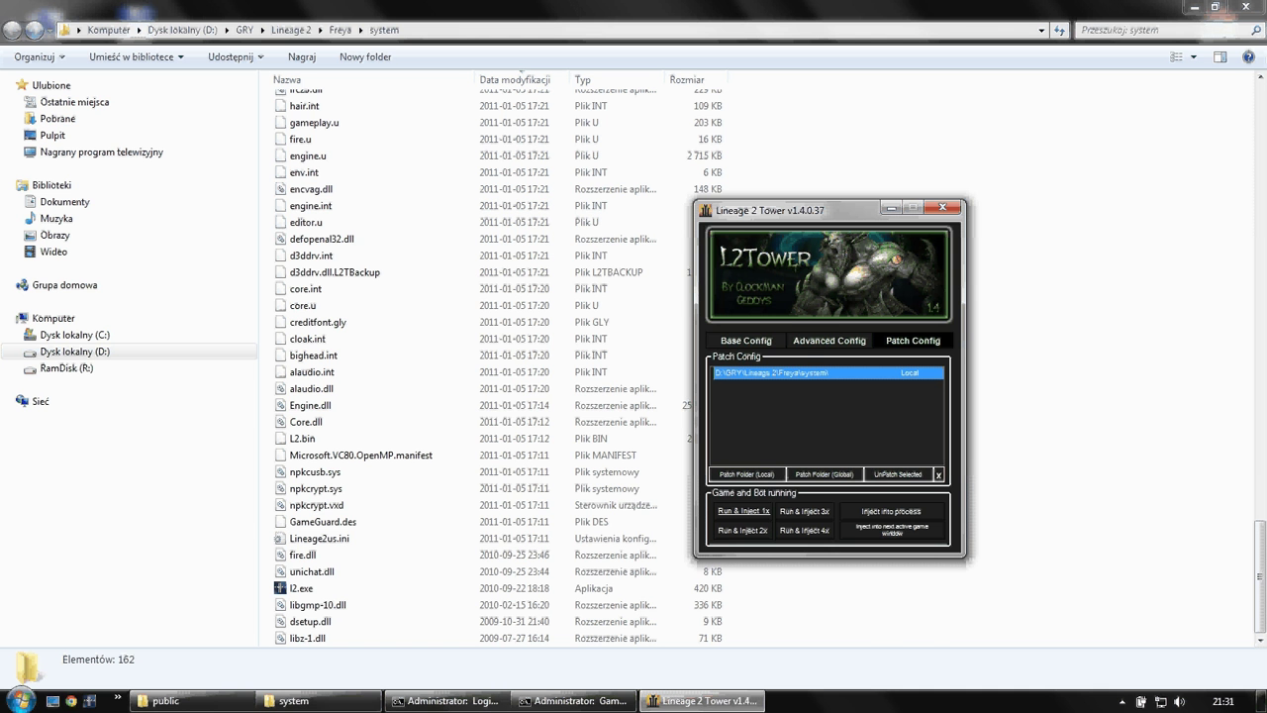
click(897, 474)
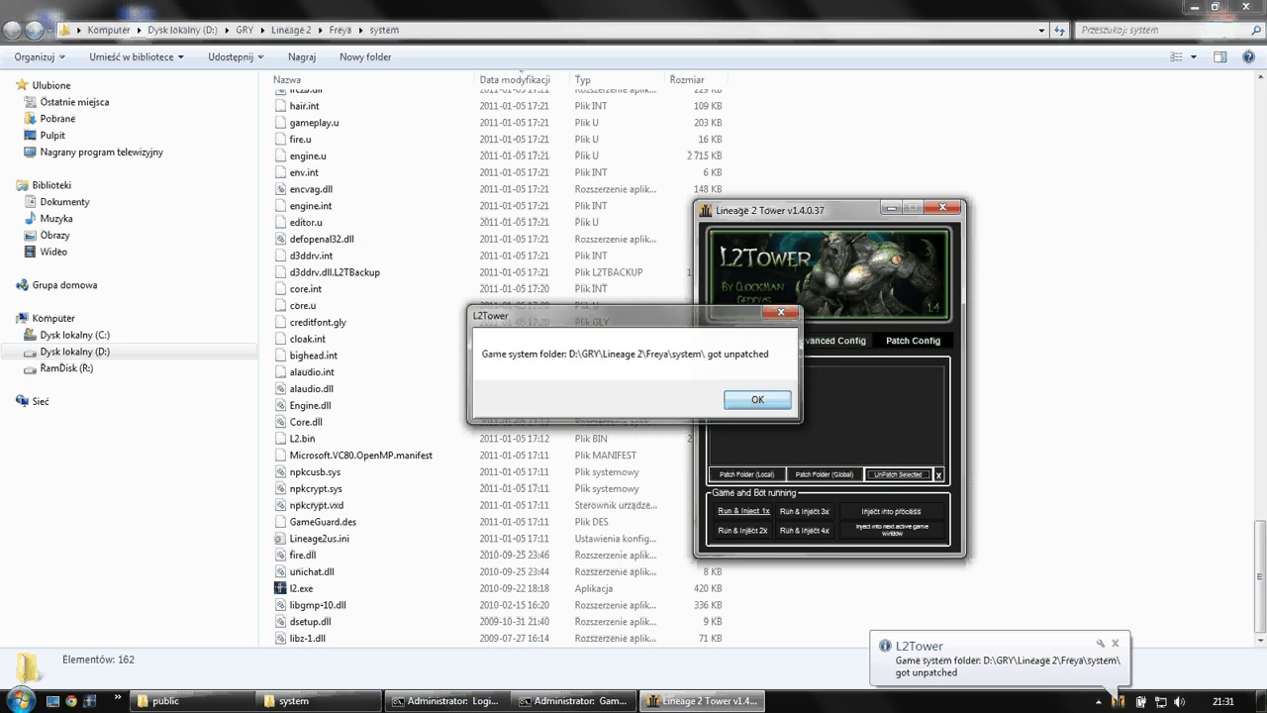
key(Return)
key(Return)
- Re-patch the Freya system folder using encvag.dll and close the patched confirmation
click(317, 398)
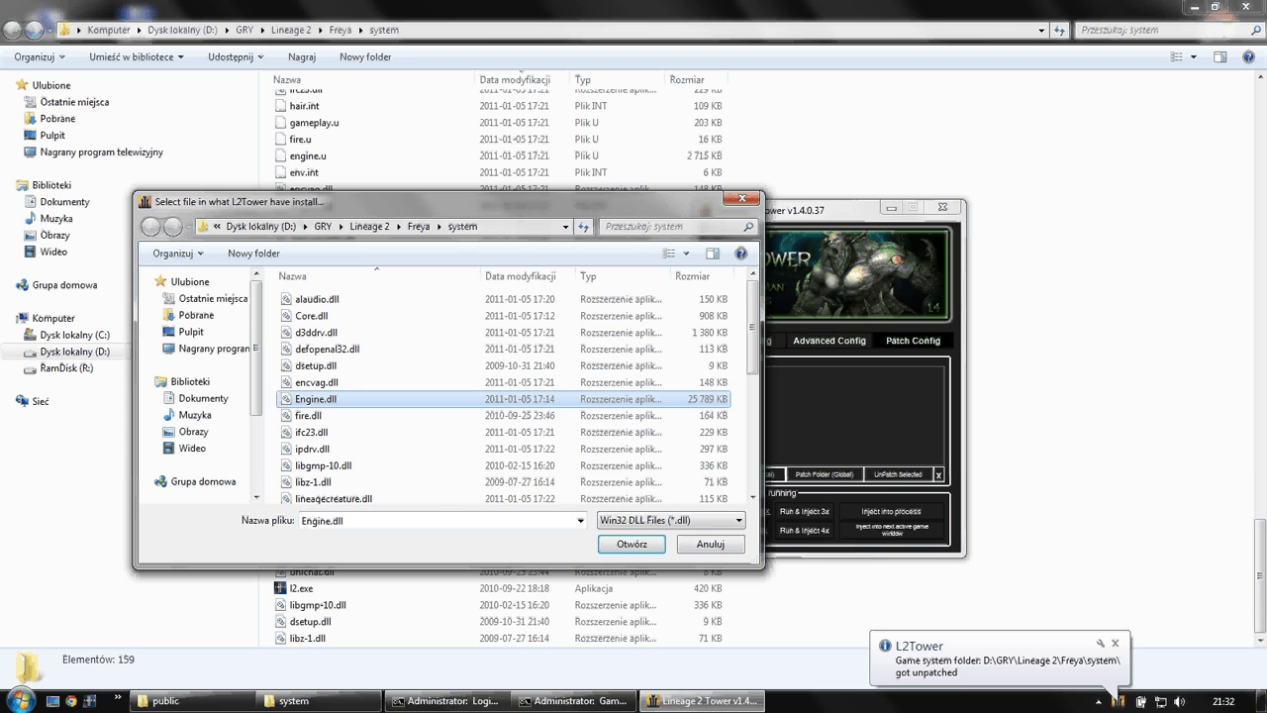
click(312, 432)
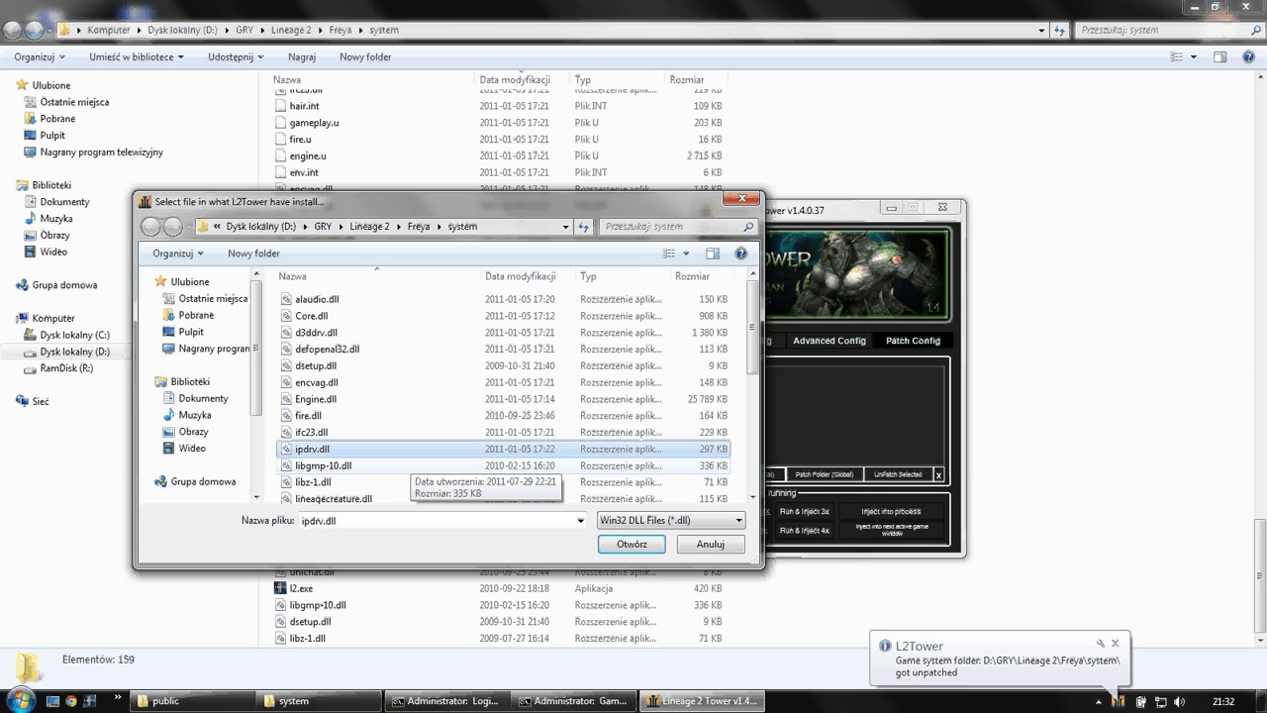
click(317, 382)
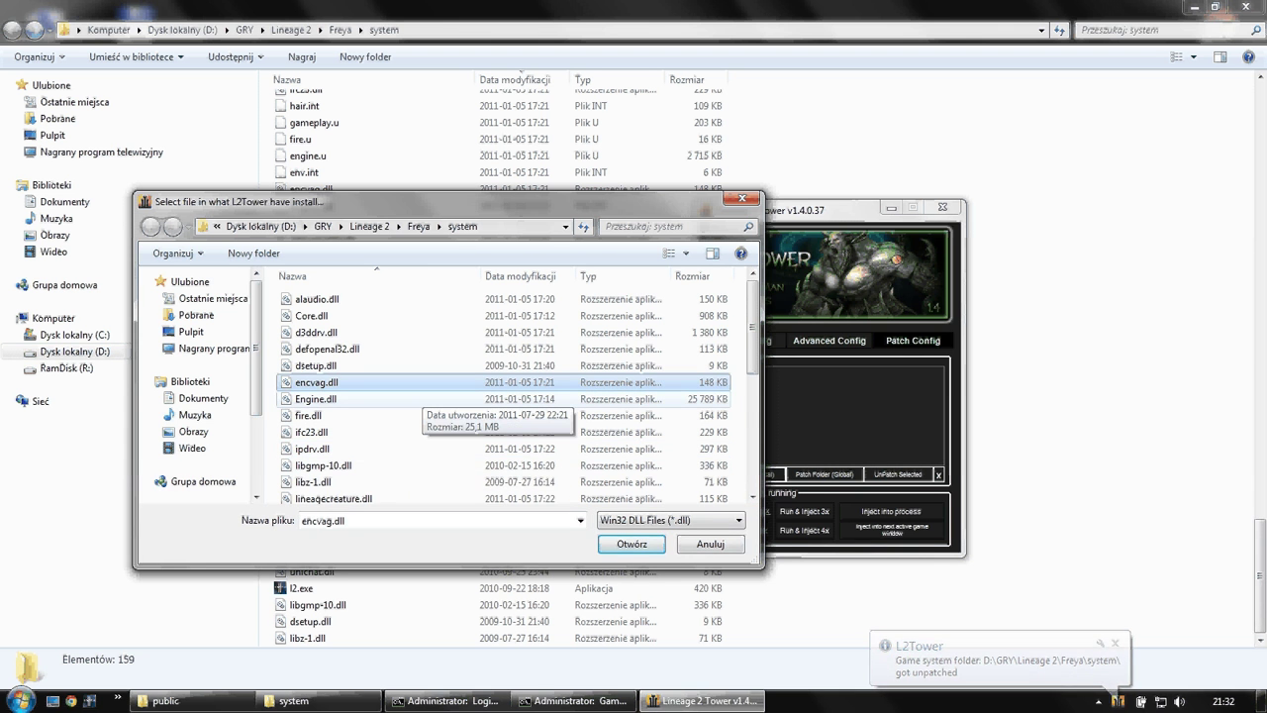
scroll(411, 396, down, 2)
scroll(411, 396, down, 2)
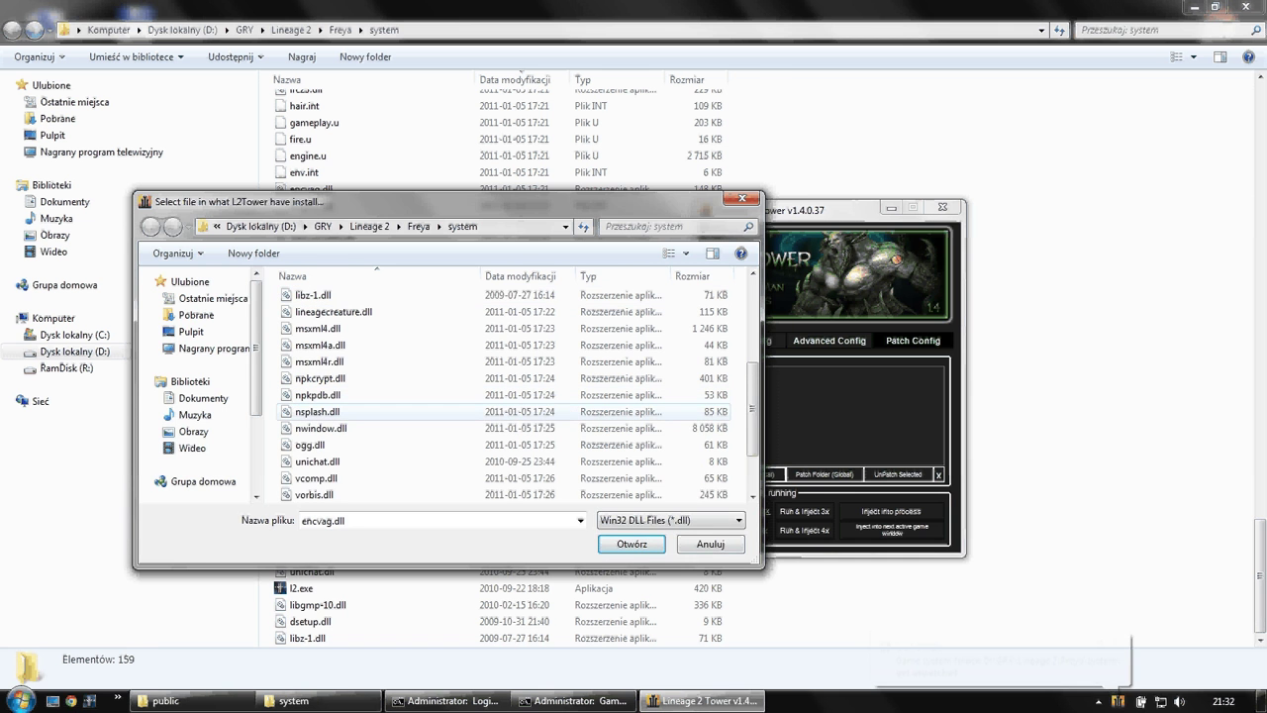
click(315, 494)
click(632, 543)
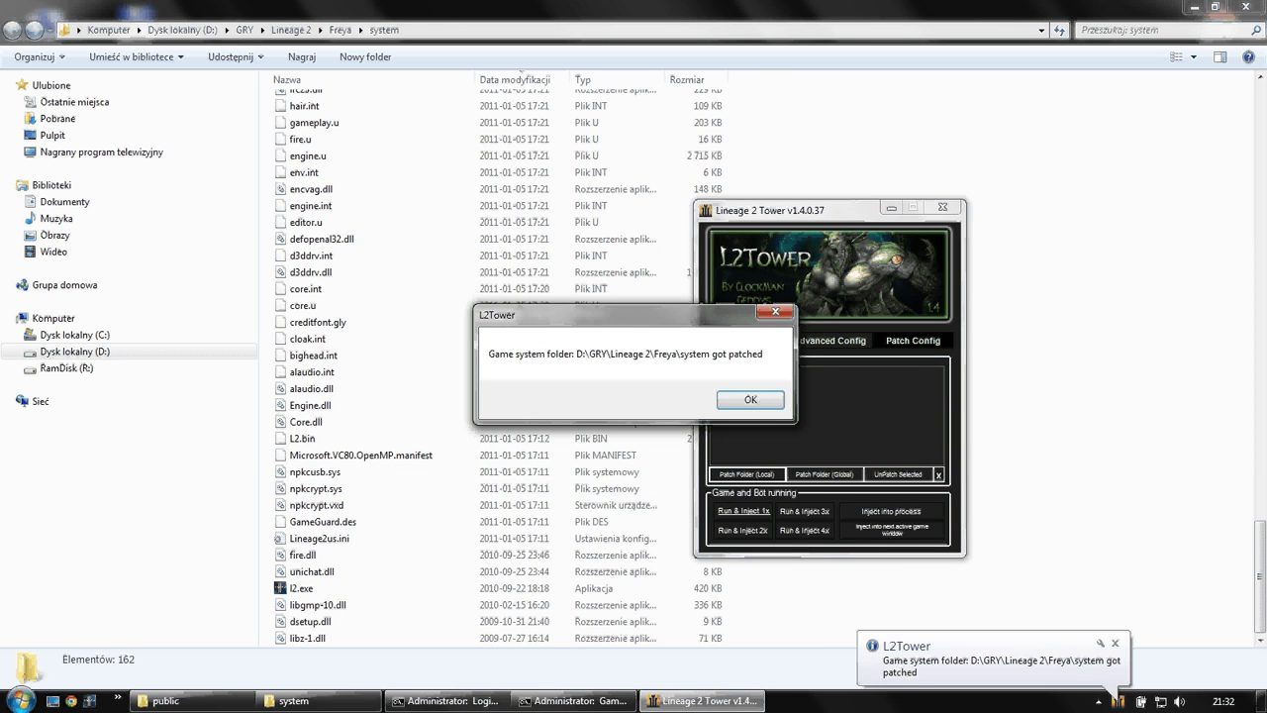
click(750, 400)
- Launch l2.exe from the game folder and dismiss the 0xc0000005 application error
click(310, 272)
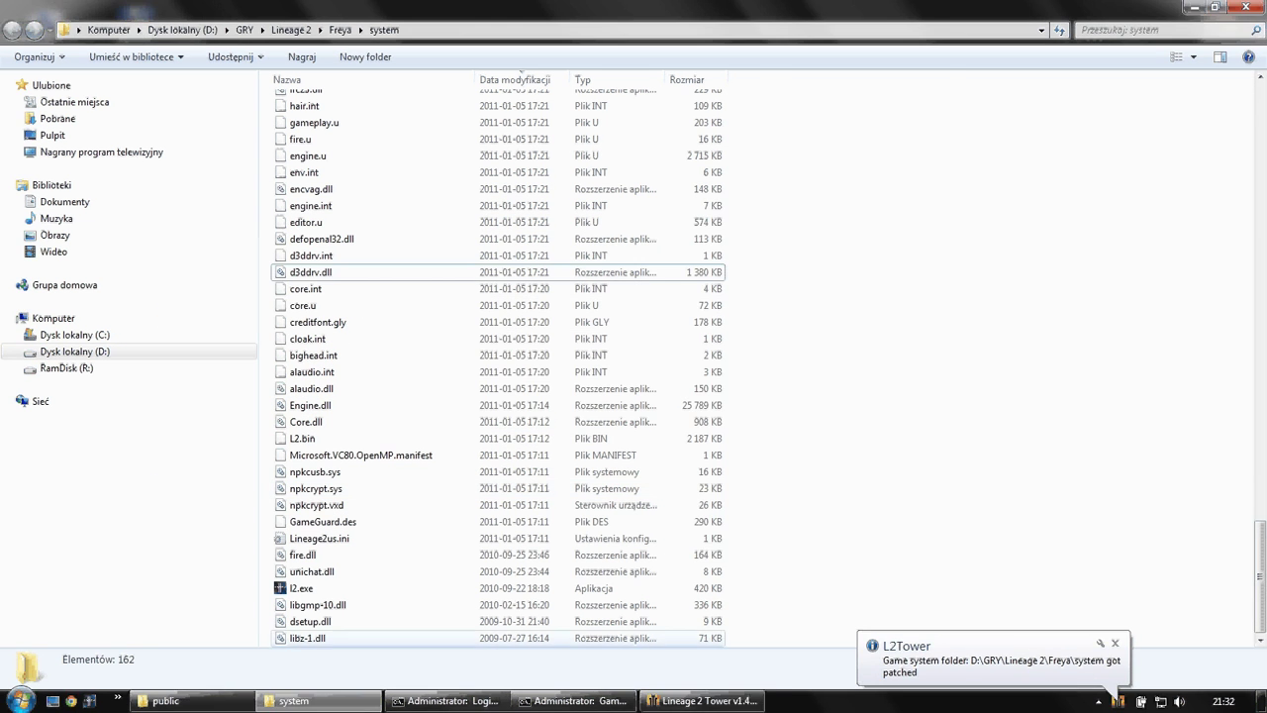
double_click(301, 588)
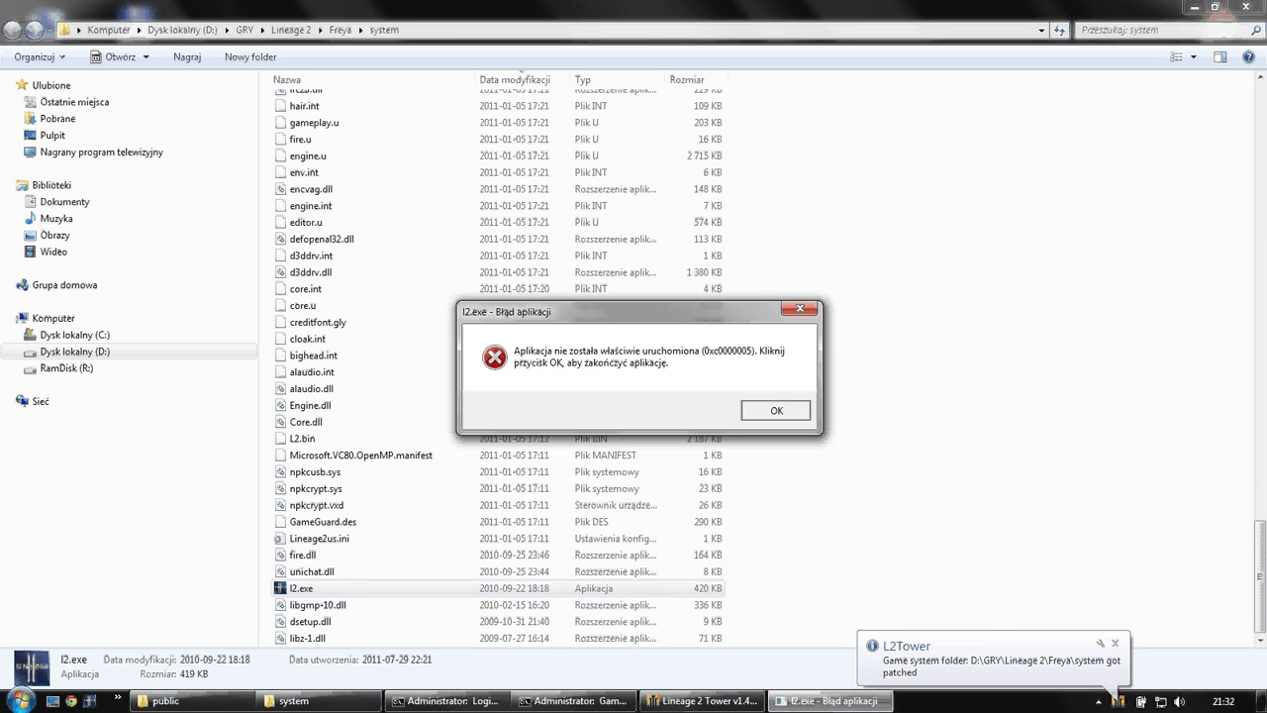
key(Return)
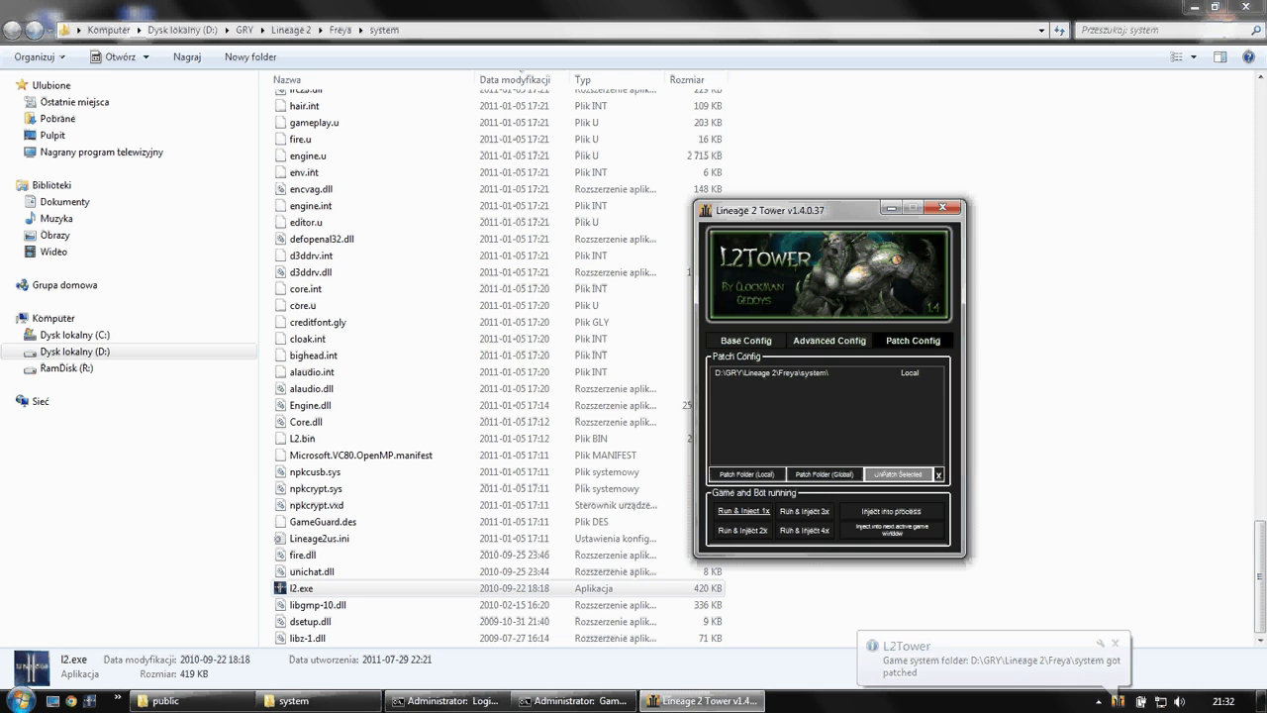
- Unpatch the selected Freya system folder and acknowledge the message
click(772, 372)
click(898, 475)
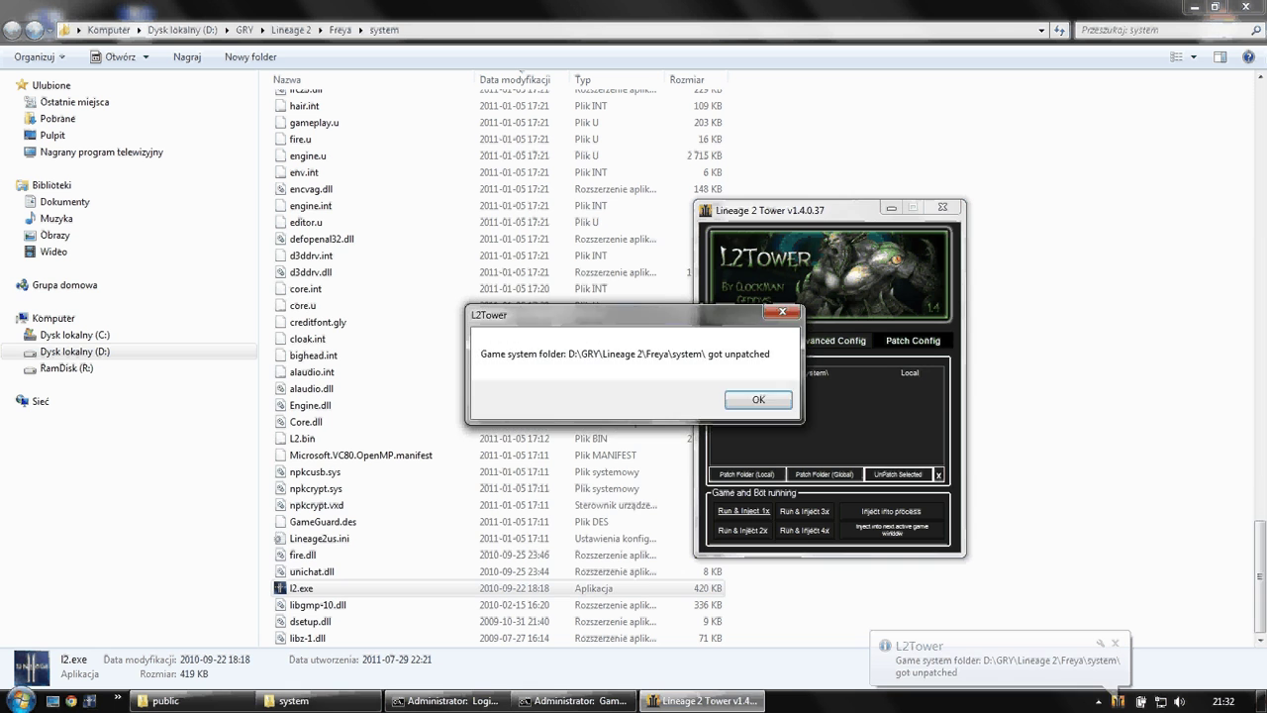
click(752, 399)
- Patch the folder again using unichat.dll, close the confirmation, and return to the game folder
click(747, 474)
click(313, 481)
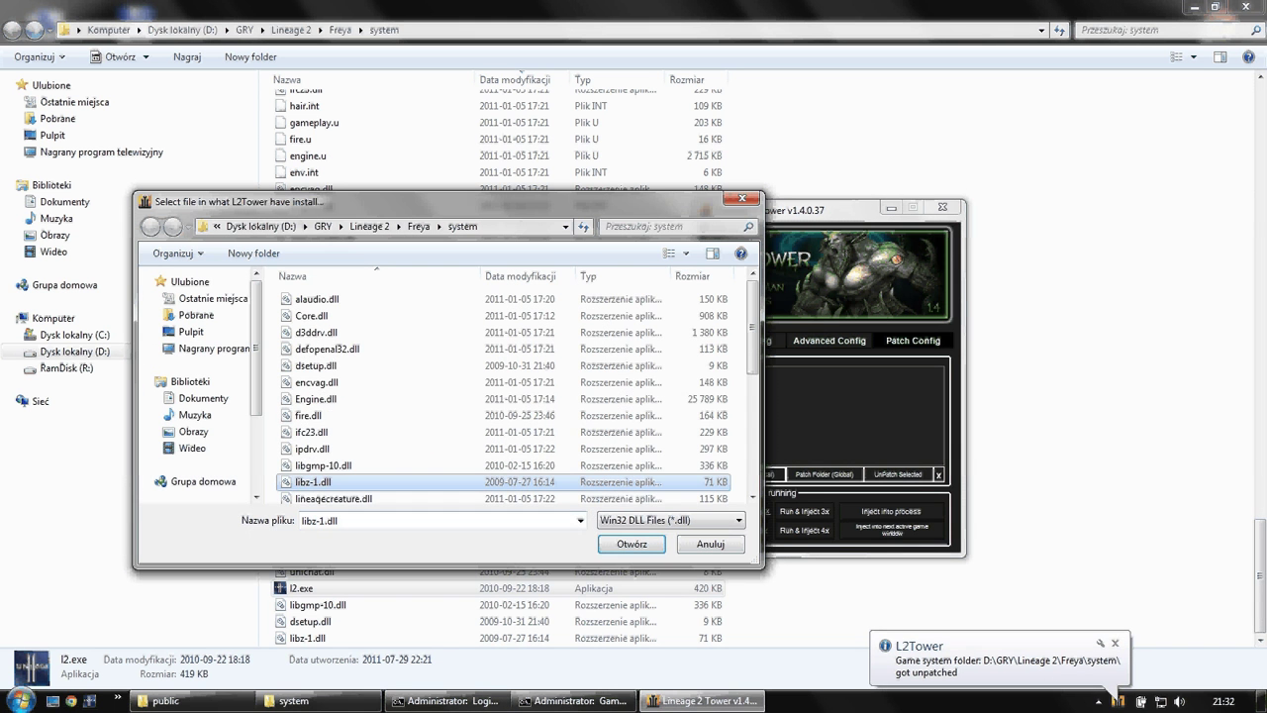
scroll(435, 461, down, 4)
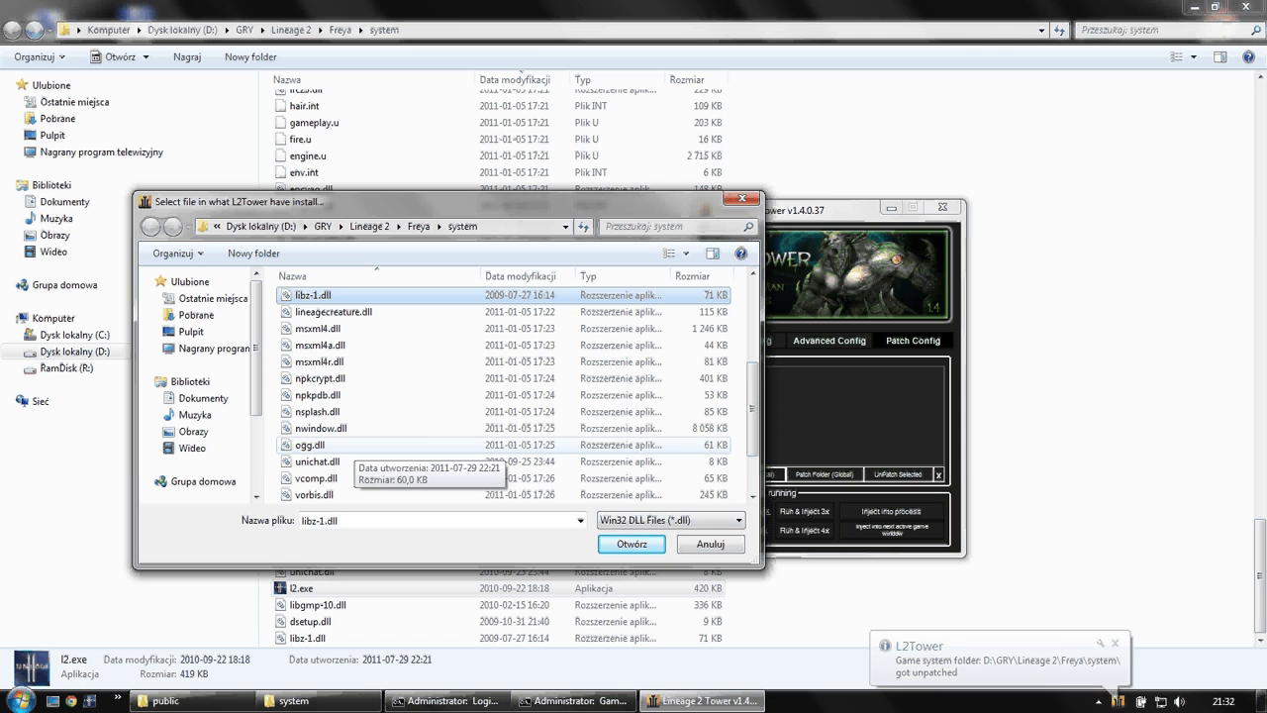
scroll(349, 447, down, 1)
double_click(317, 411)
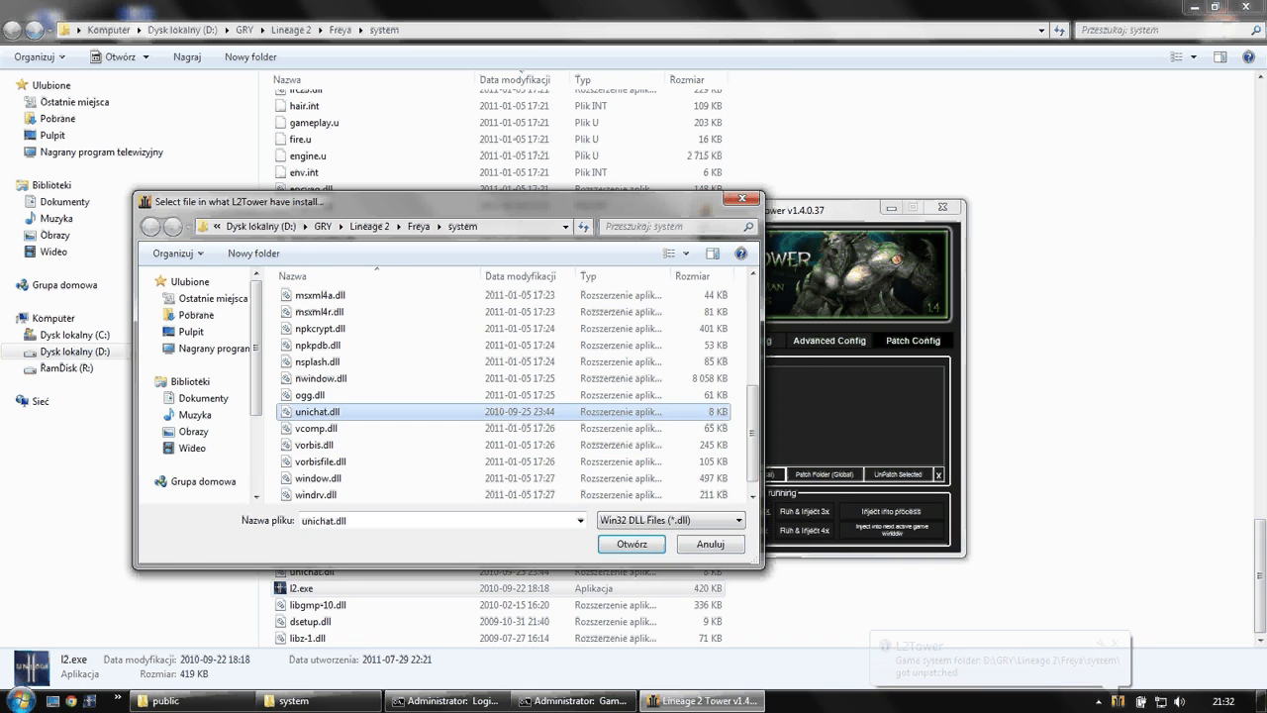
click(750, 399)
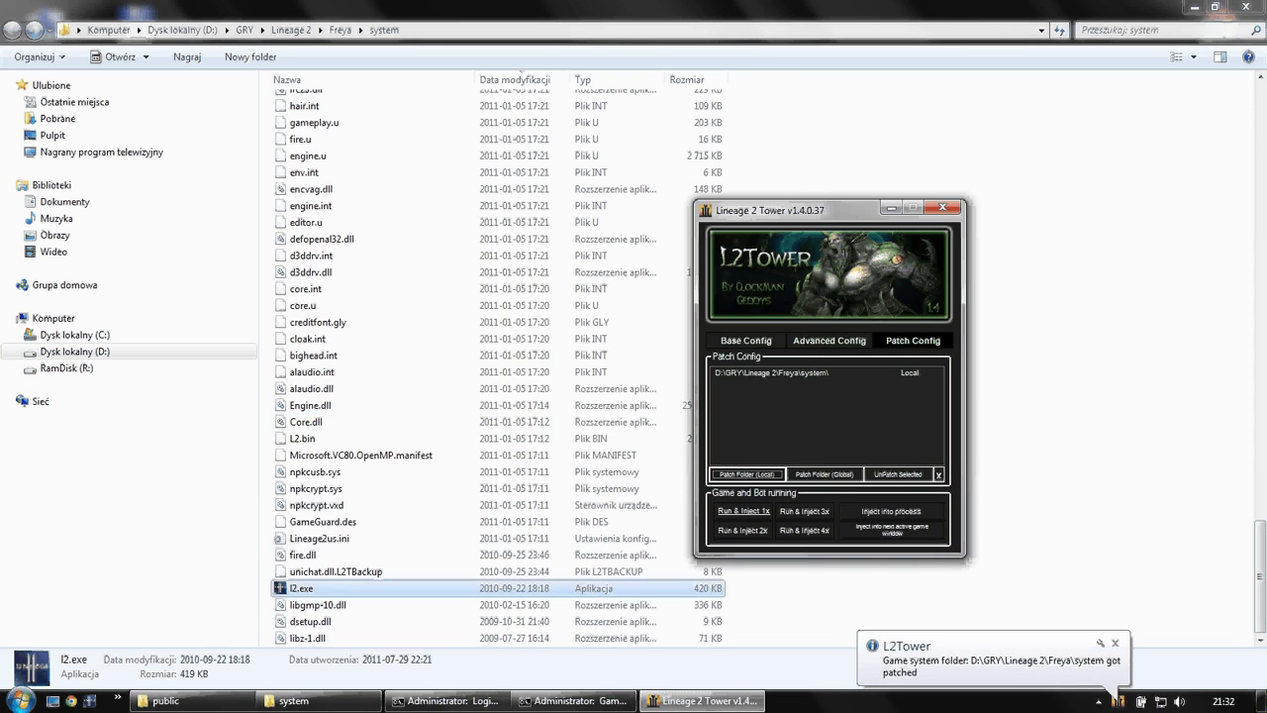
click(396, 588)
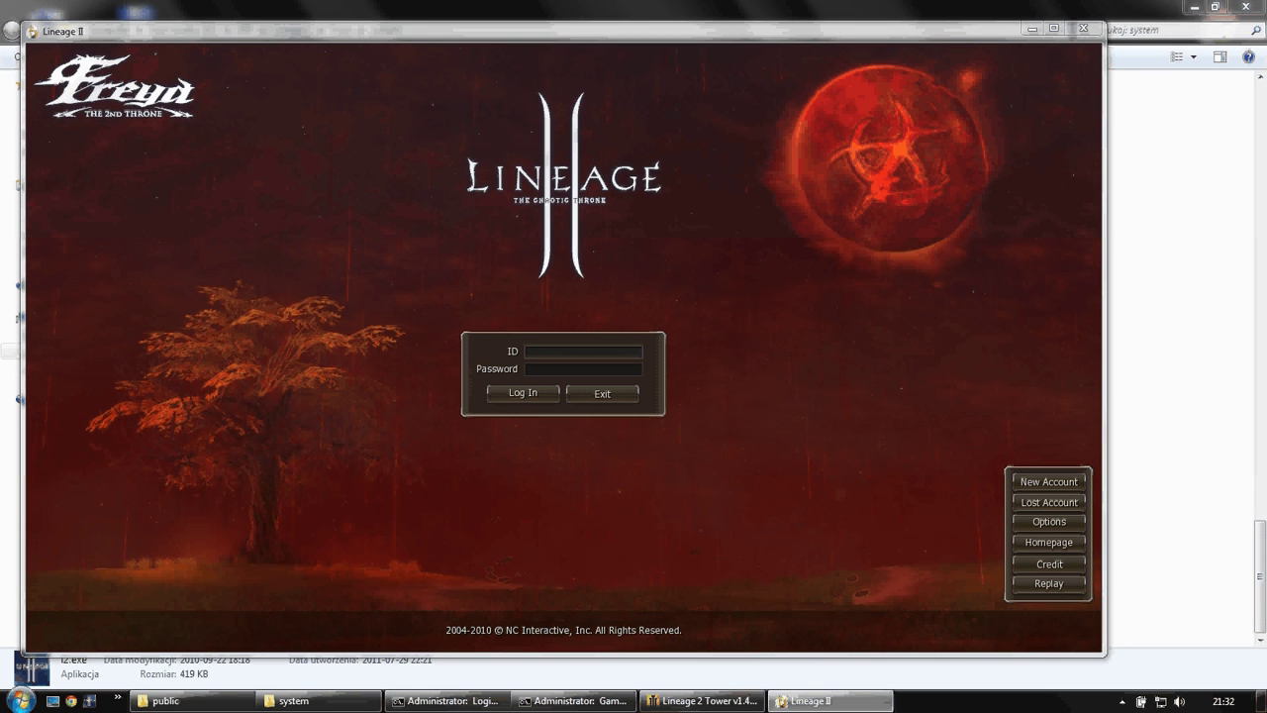
- Open L2Tower from its tray icon, review Advanced Config, then click UnPatch Selected in Patch Config
click(1121, 700)
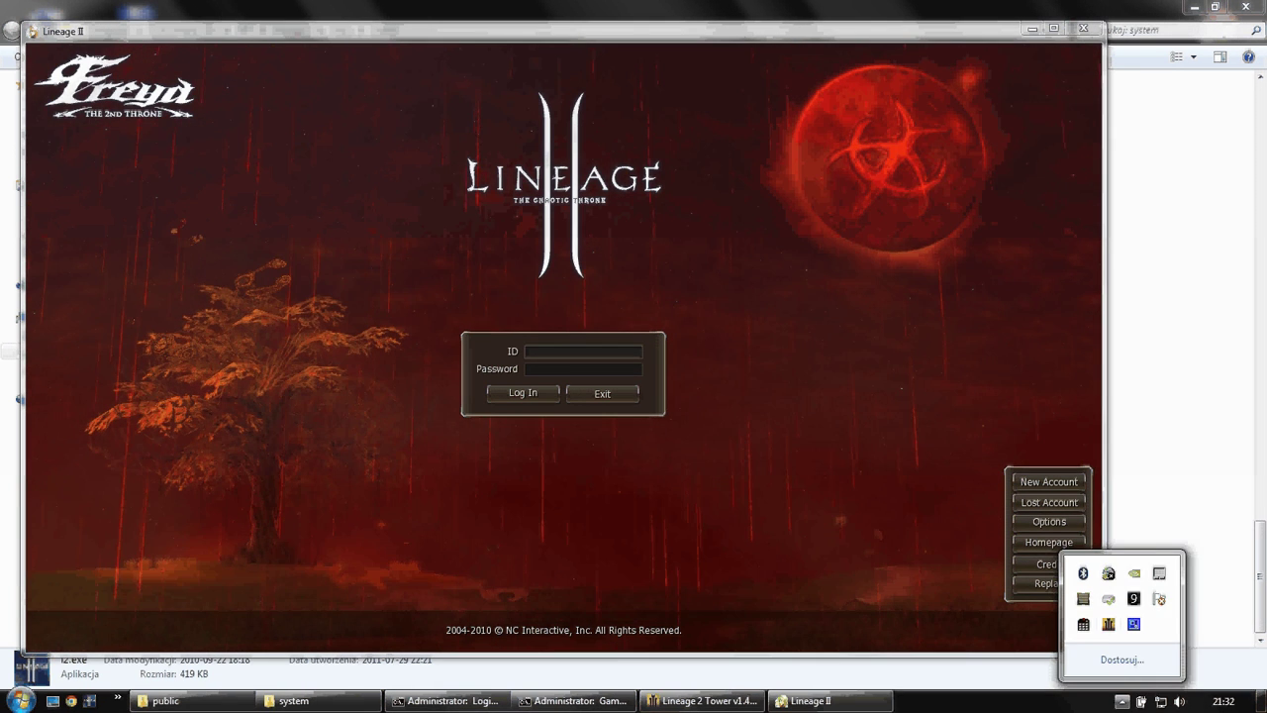
right_click(1109, 597)
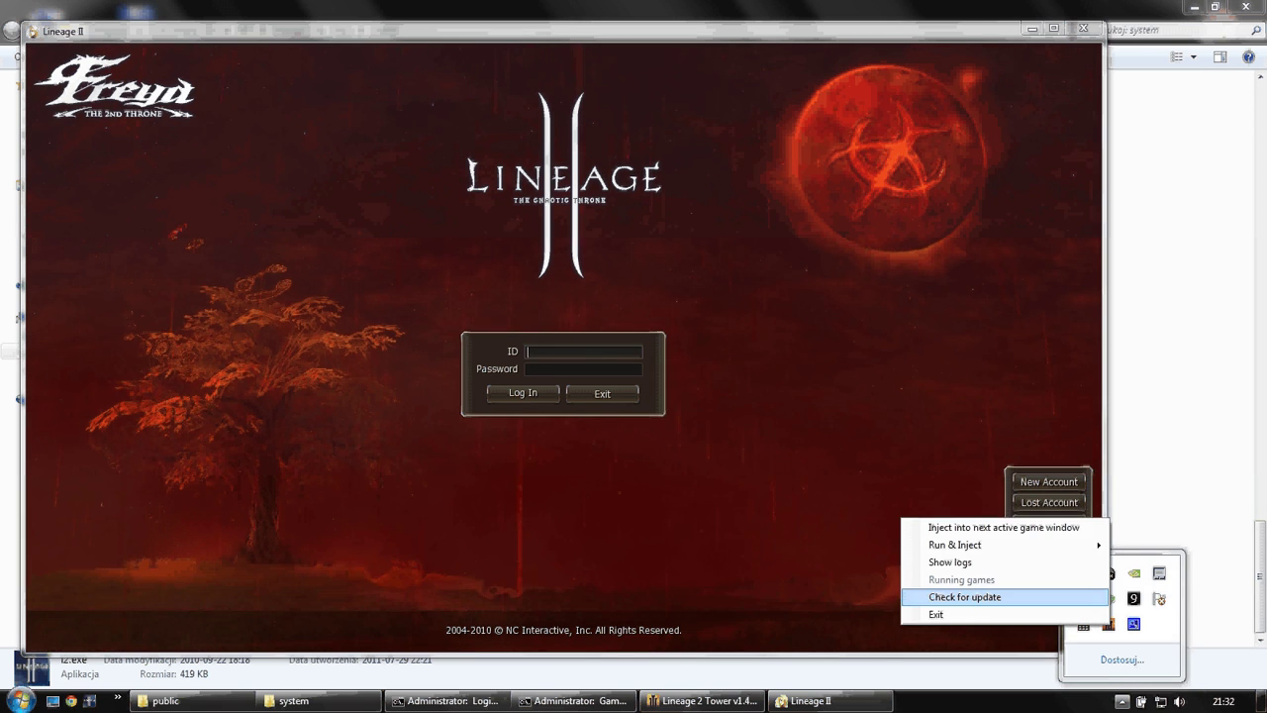
click(1109, 623)
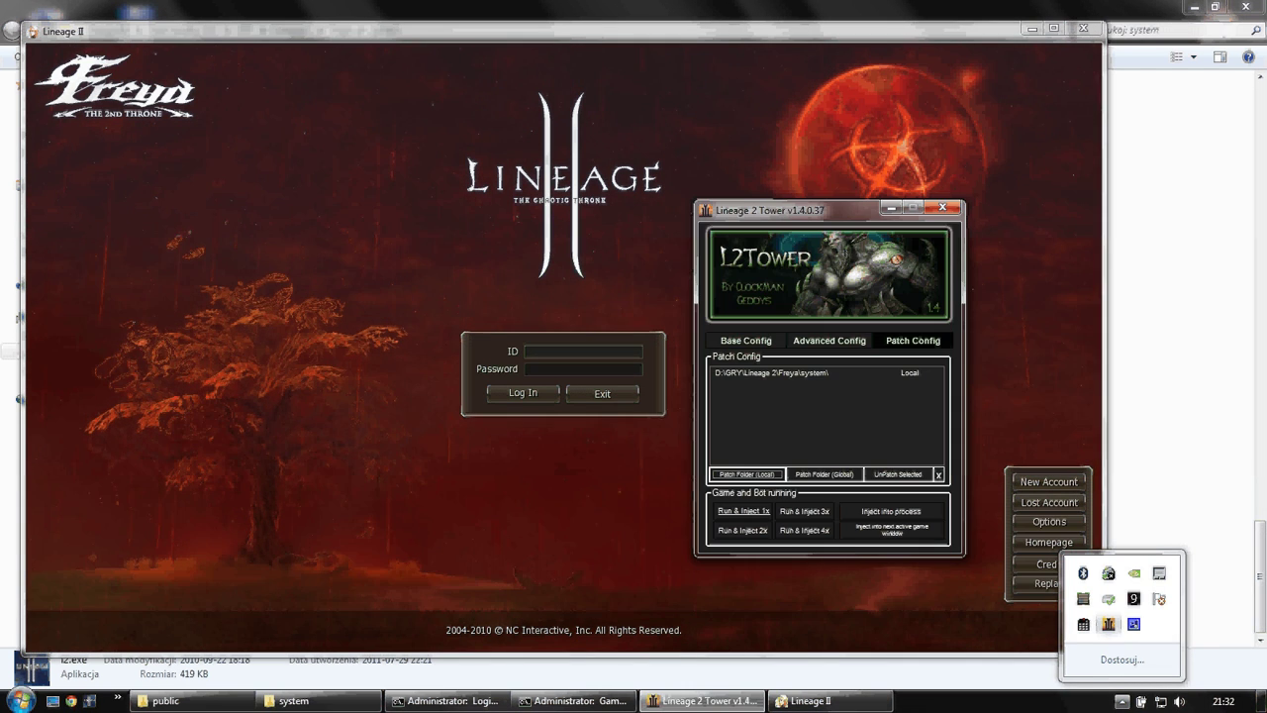
click(829, 340)
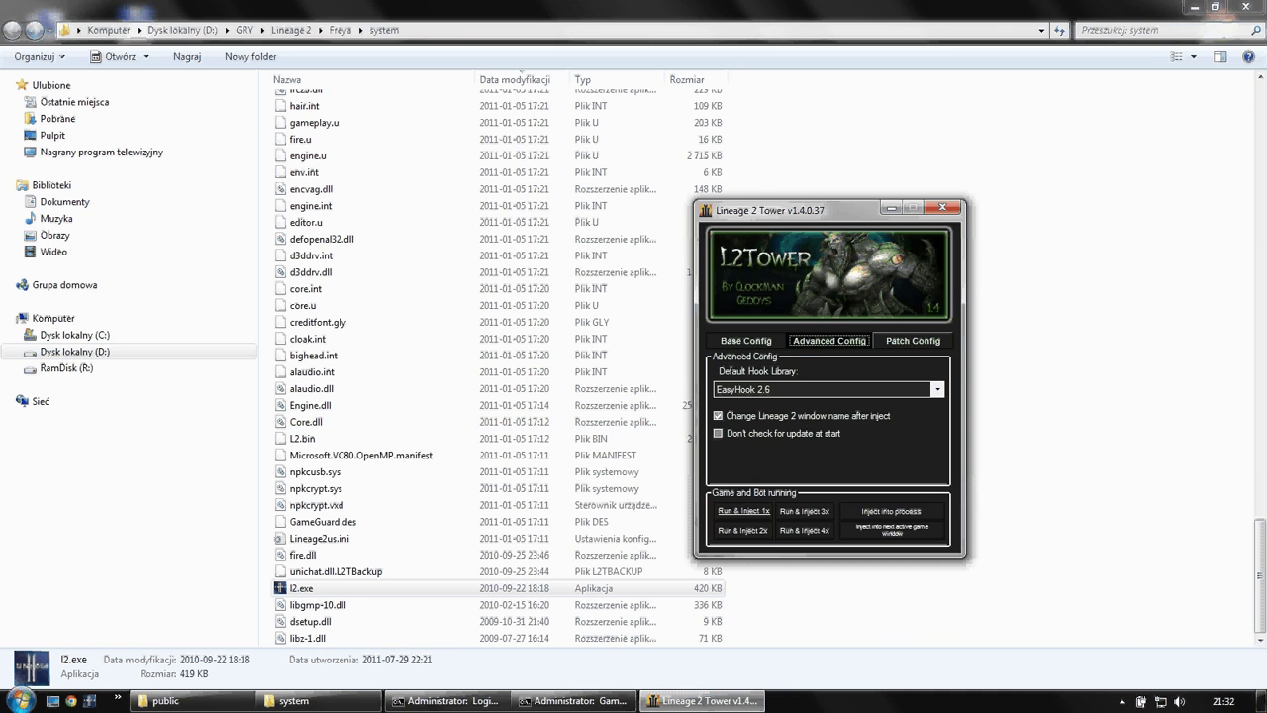
click(913, 339)
click(898, 474)
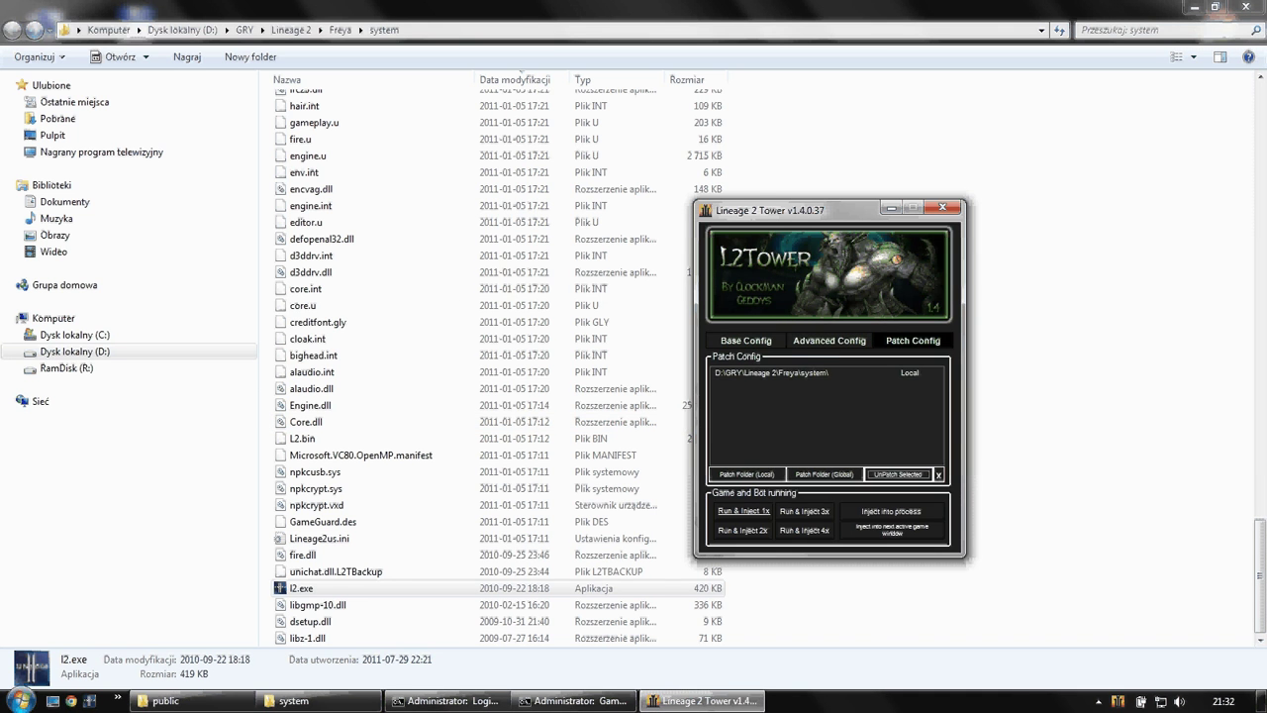
- Dismiss the unpatched notice and start a local folder patch, browsing the system DLLs
key(Return)
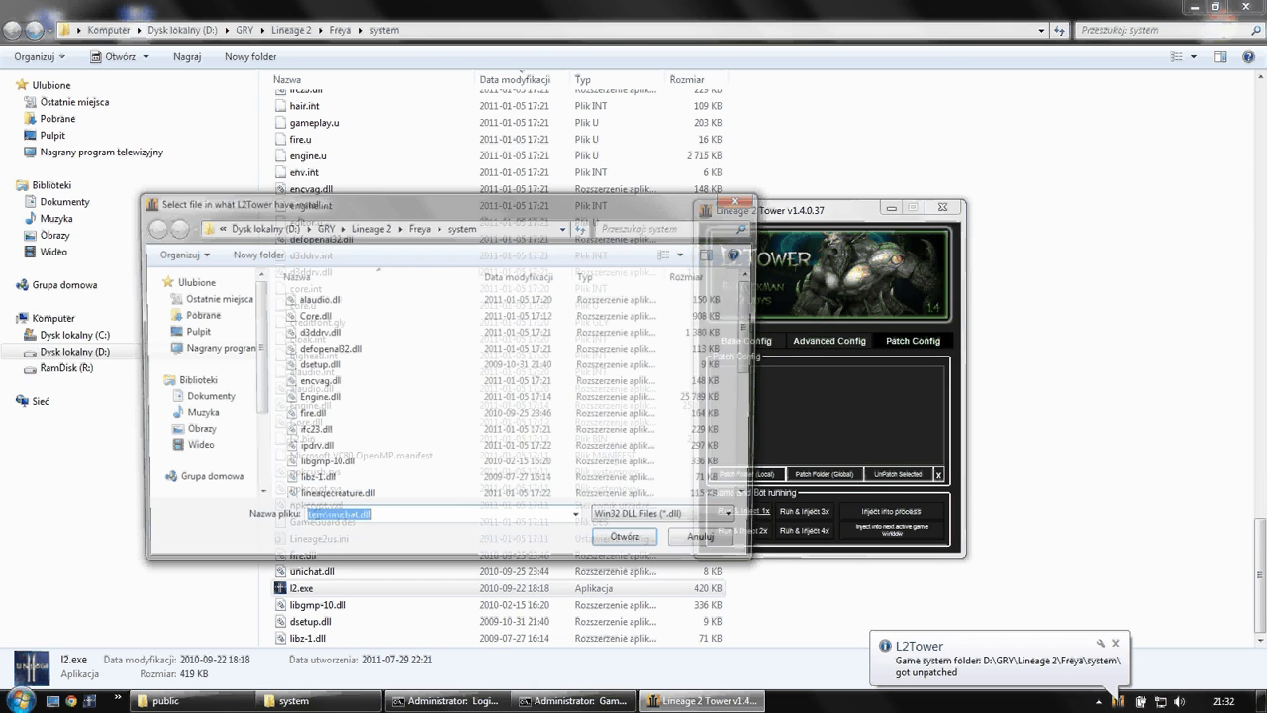
click(319, 427)
scroll(475, 396, down, 2)
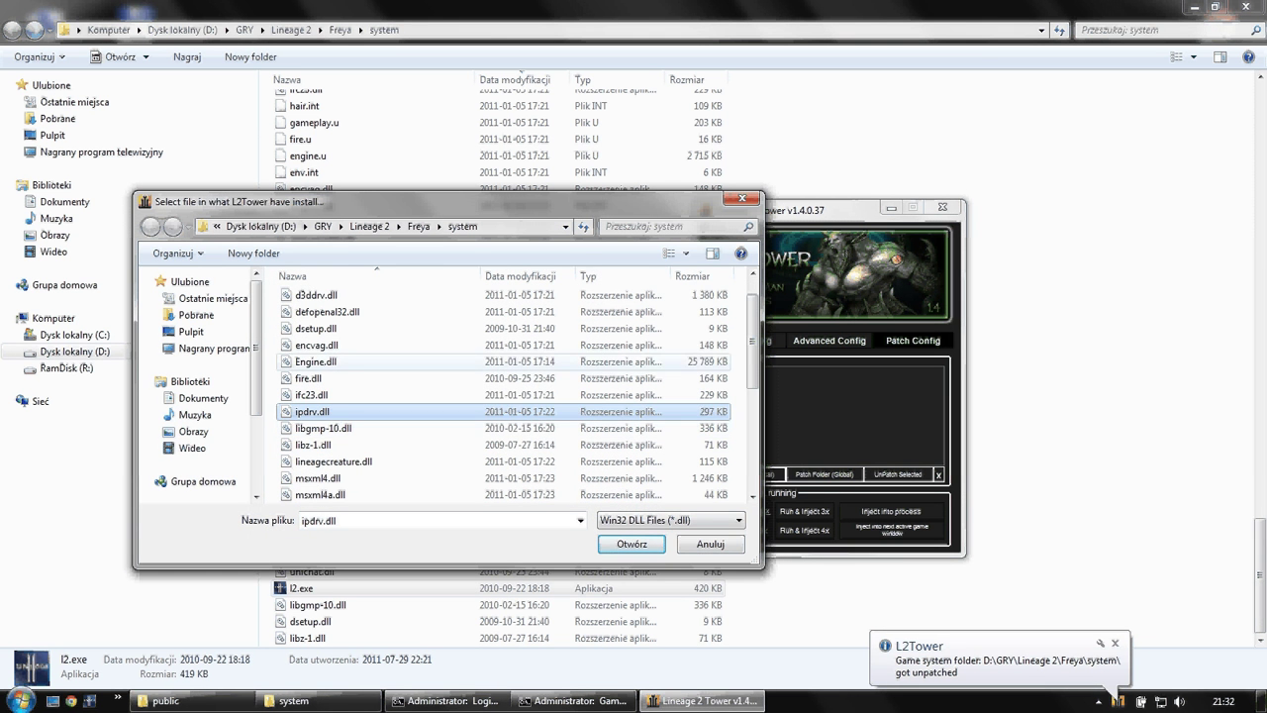
click(317, 361)
scroll(326, 405, down, 4)
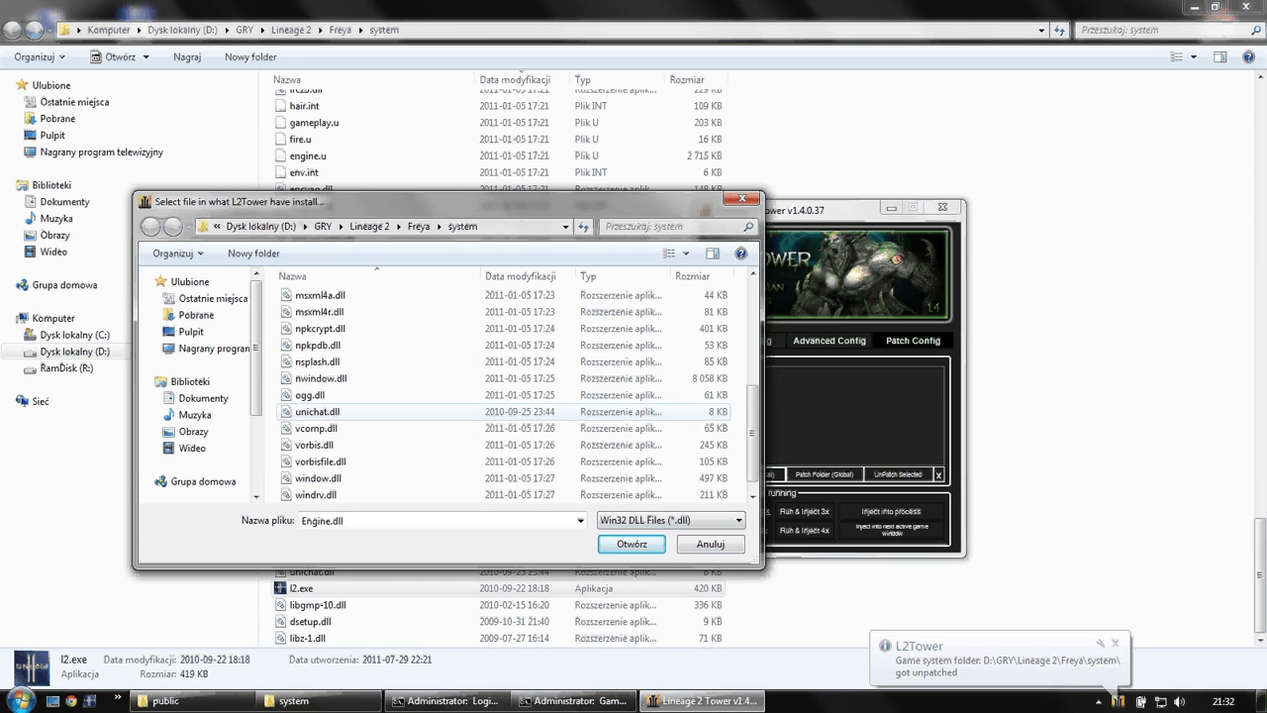
click(319, 378)
scroll(396, 465, down, 1)
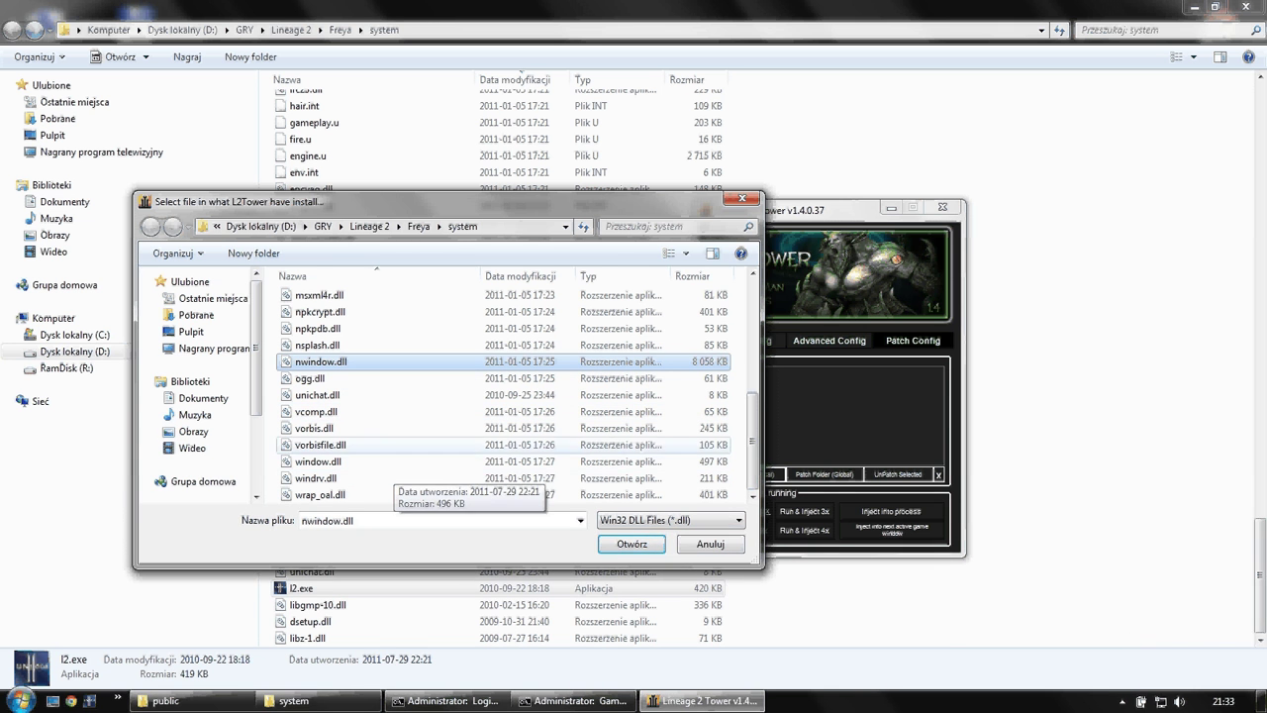
click(396, 444)
scroll(396, 460, up, 2)
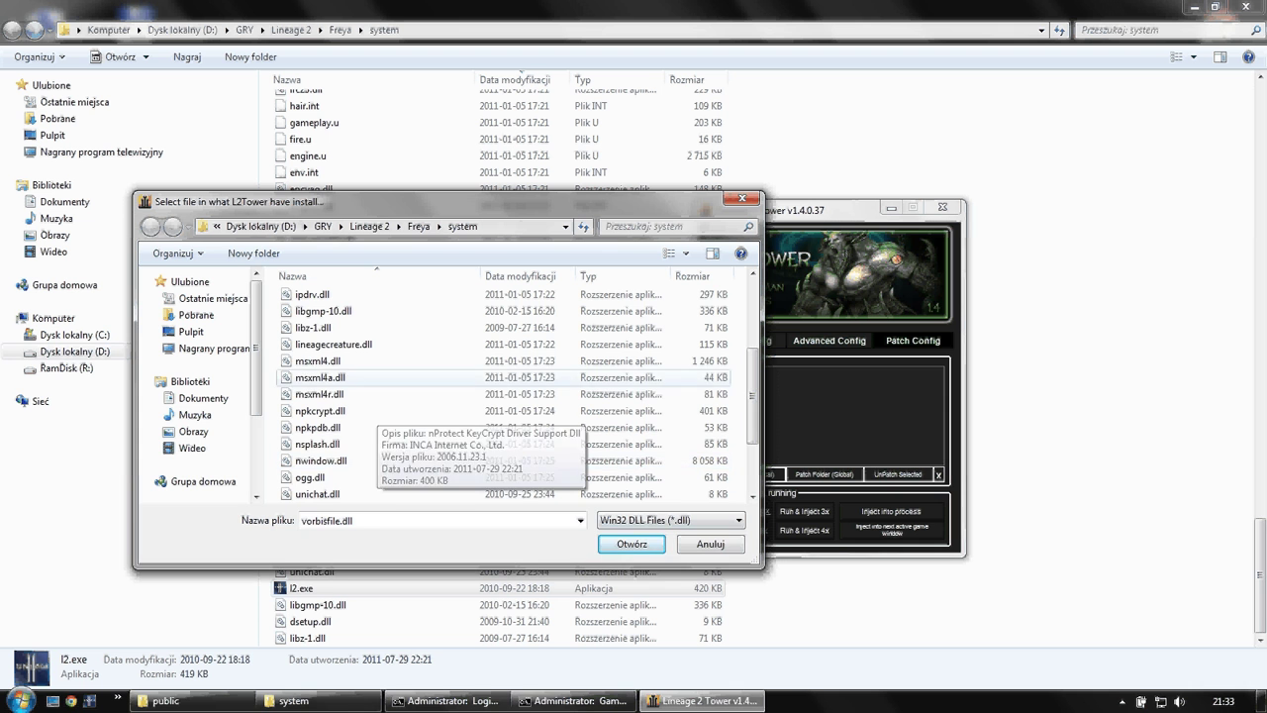
click(408, 377)
scroll(408, 391, up, 2)
click(406, 361)
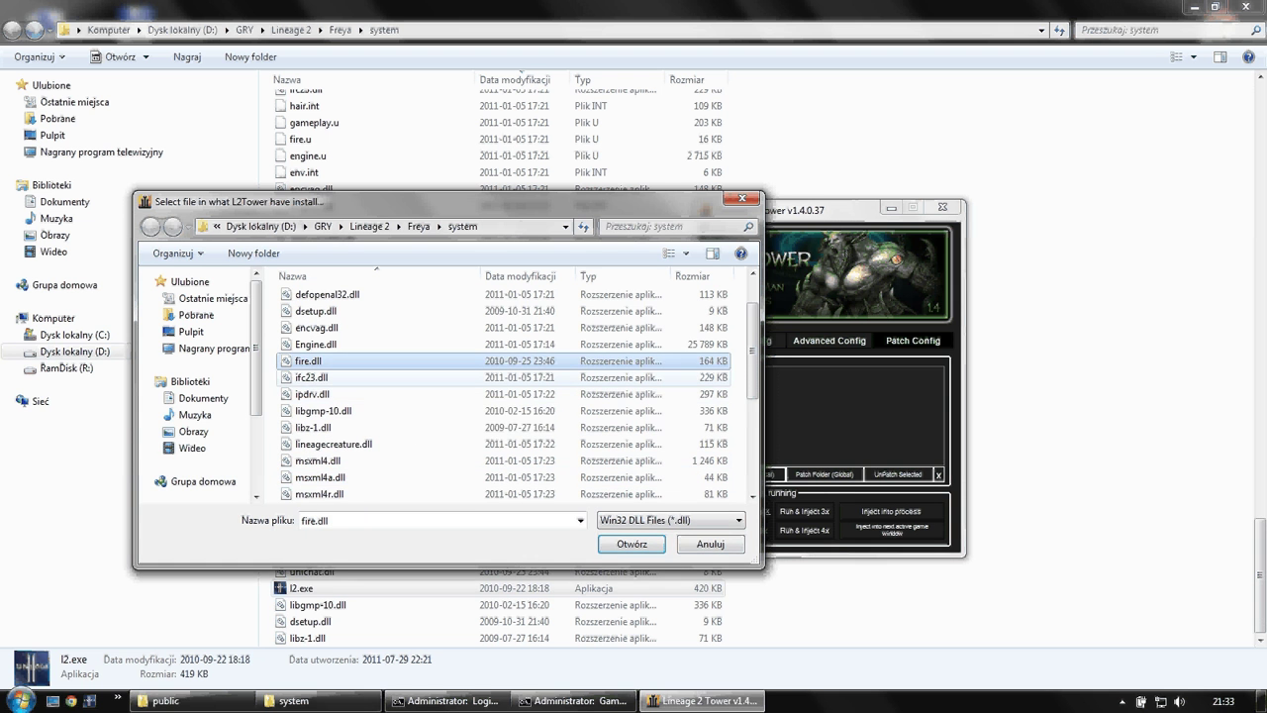
scroll(406, 362, up, 1)
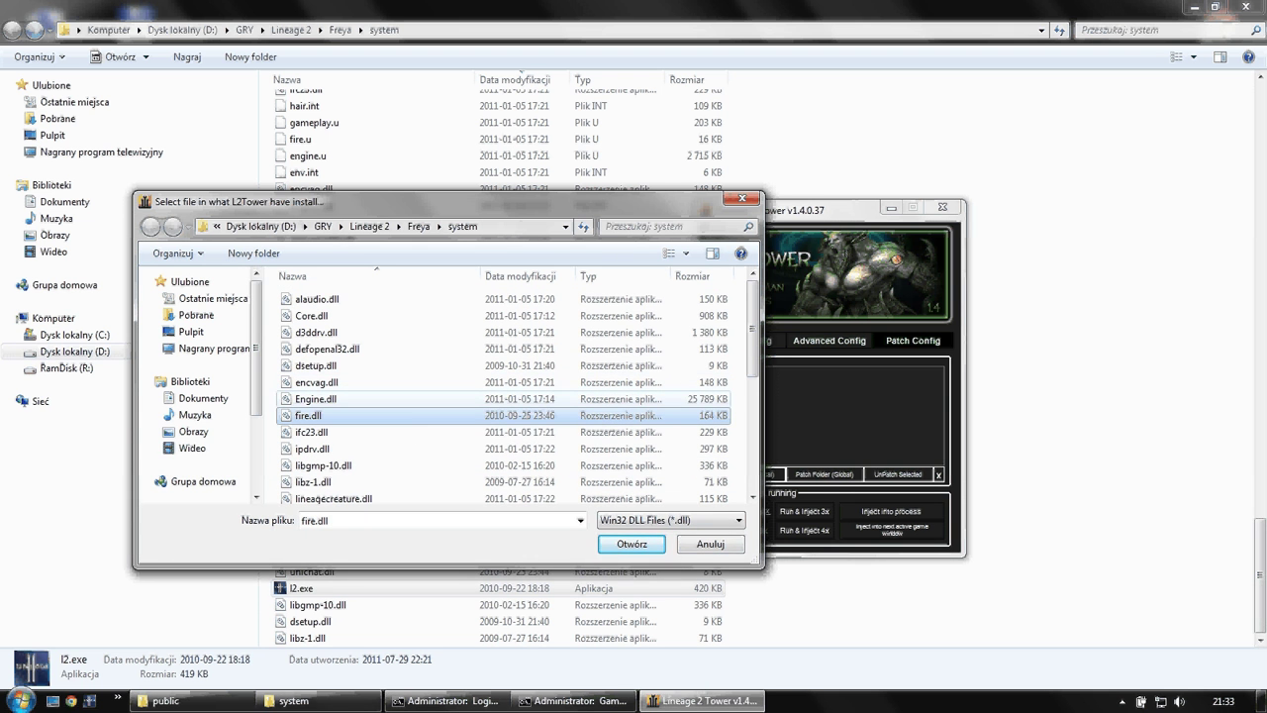
- Patch the Freya system folder using ifc23.dll as the hooked library
click(396, 431)
scroll(396, 430, down, 1)
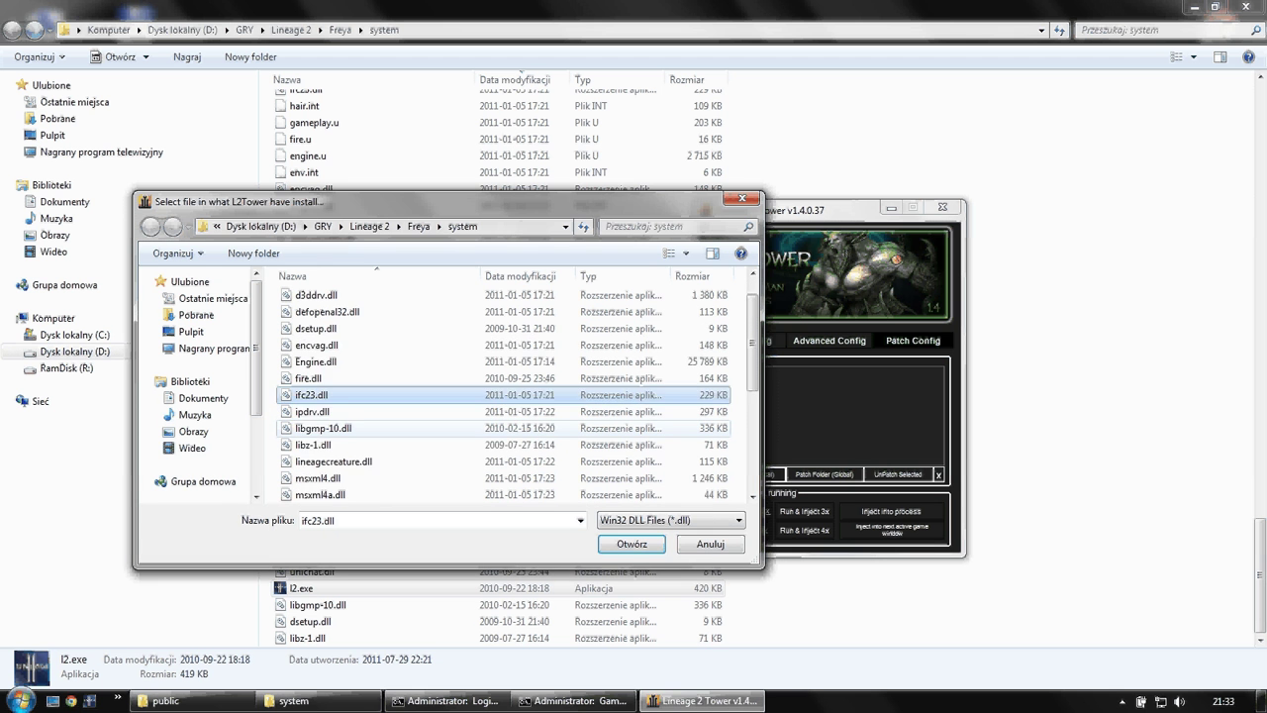
scroll(396, 428, down, 1)
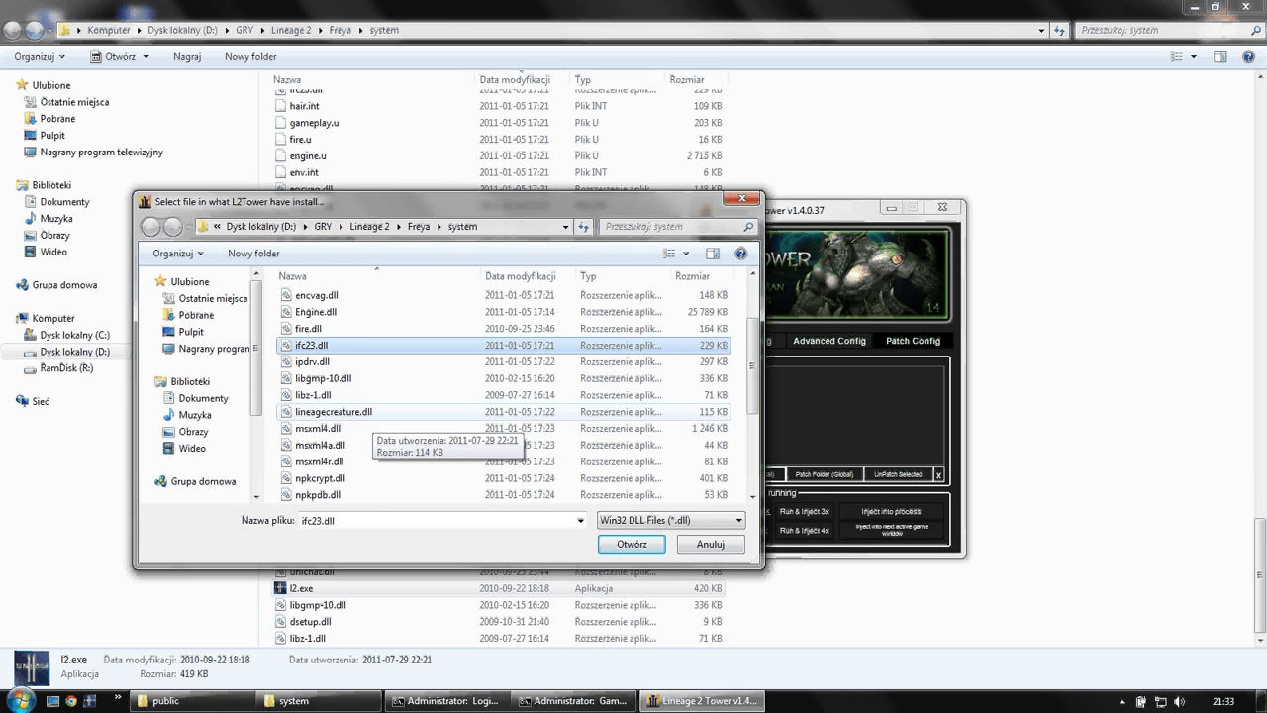
double_click(336, 411)
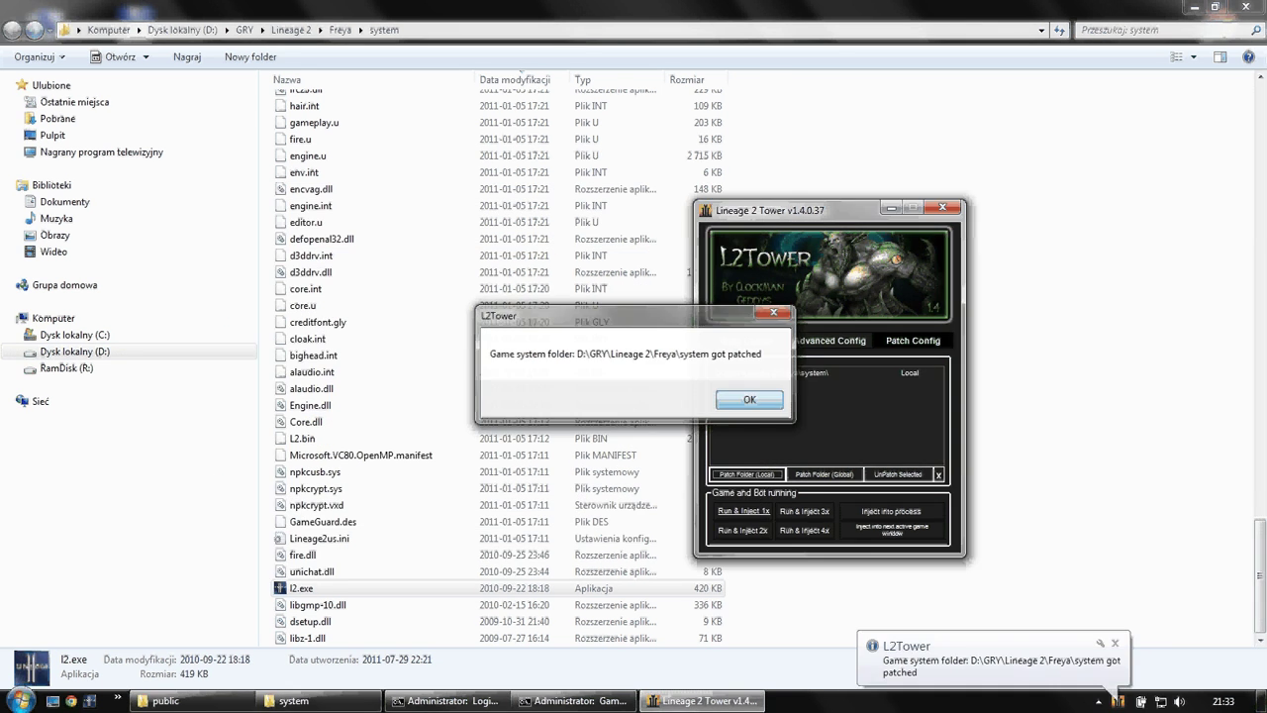
click(300, 588)
- Run l2.exe so Lineage II starts to its Freya login screen
double_click(300, 588)
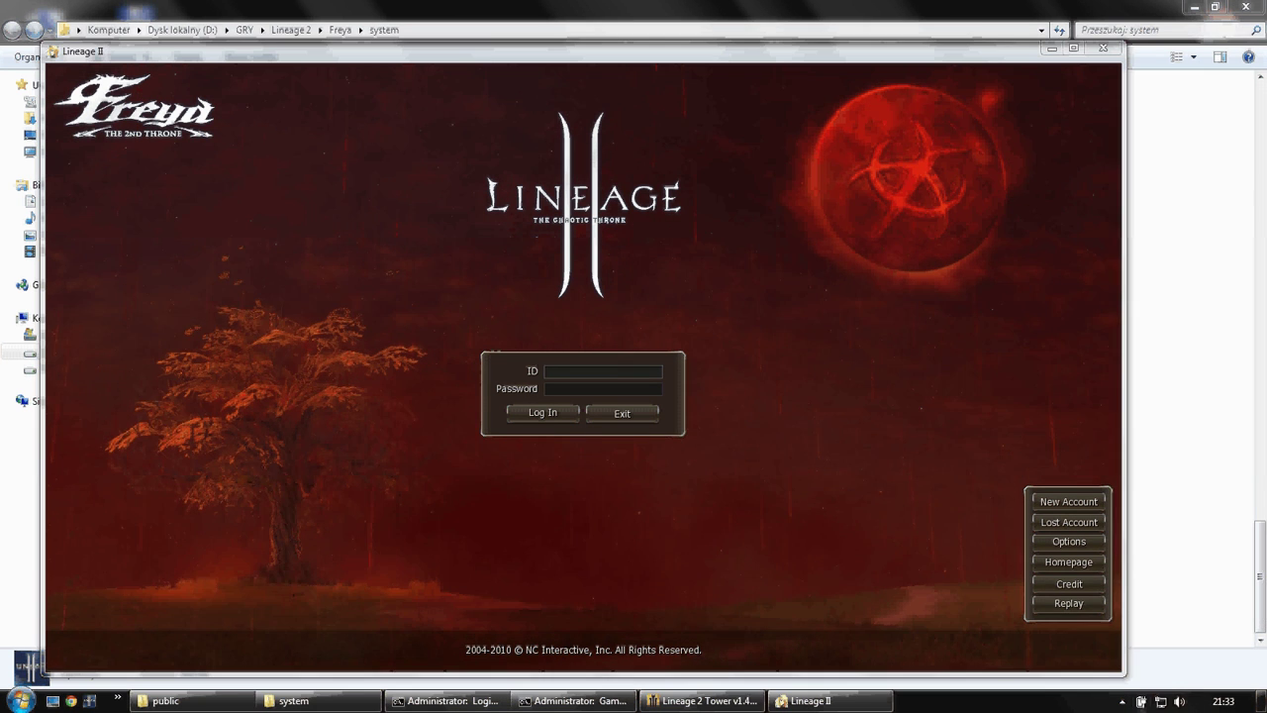
click(1122, 700)
key(Escape)
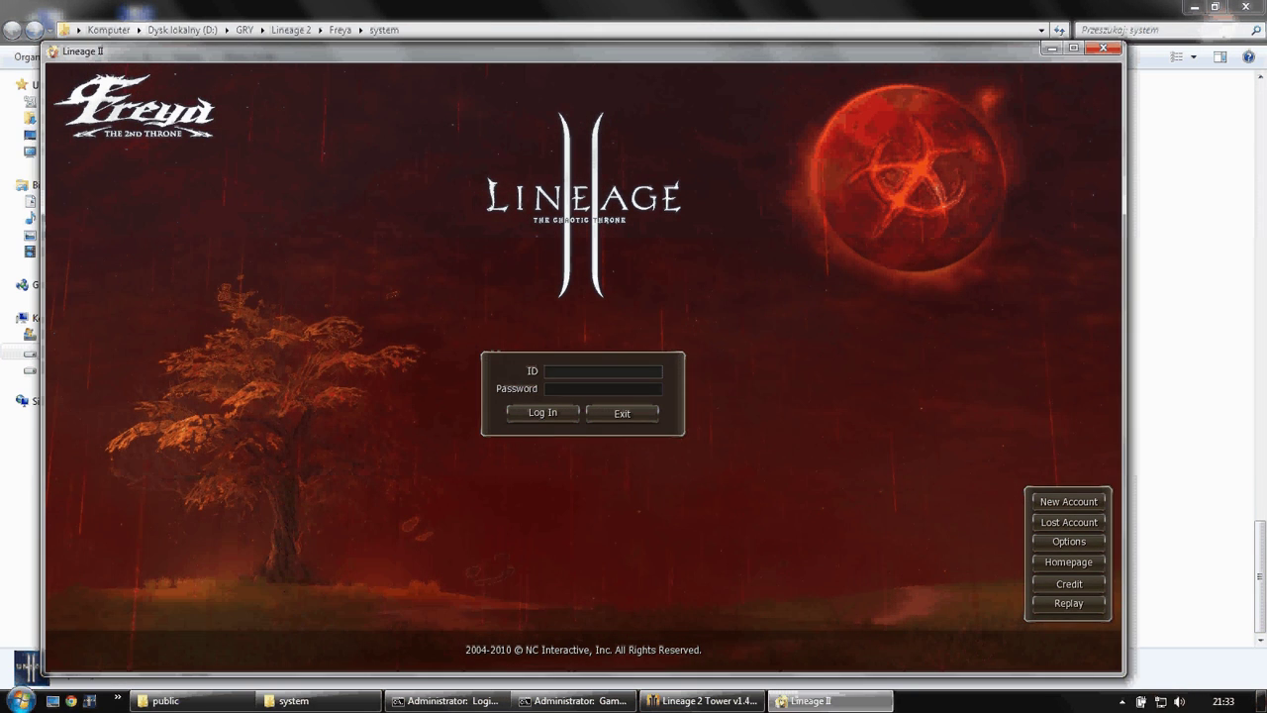
- Log in with the account ID and password
text(c)
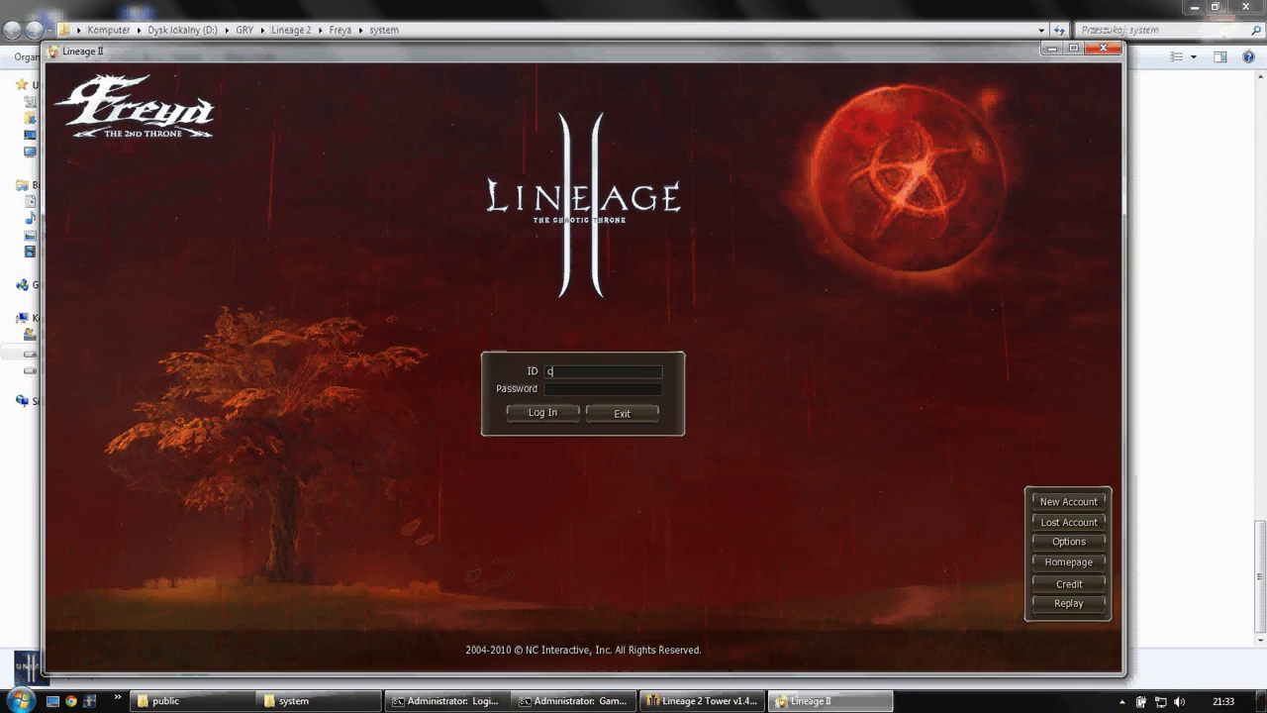
text(lockman)
key(Tab)
text(******)
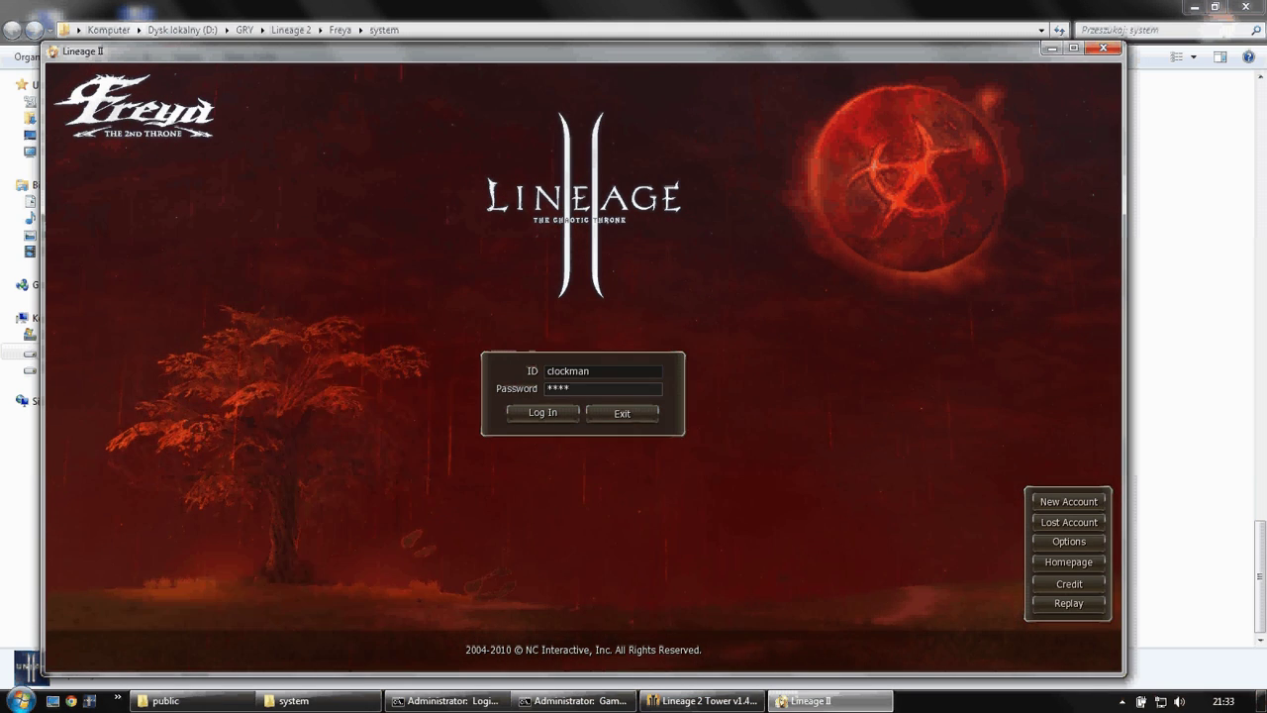
key(Return)
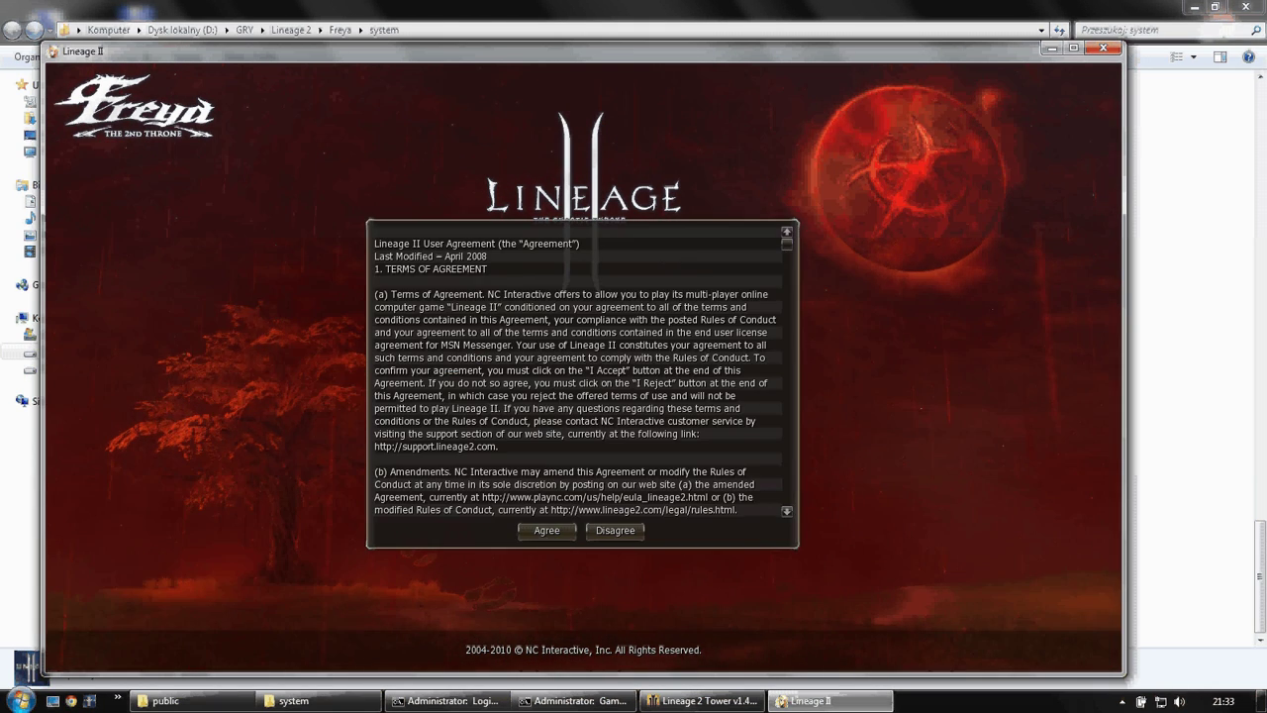
- Accept the agreement, enter the world as the level 1 Human Fighter, then exit the game
key(Return)
key(Return)
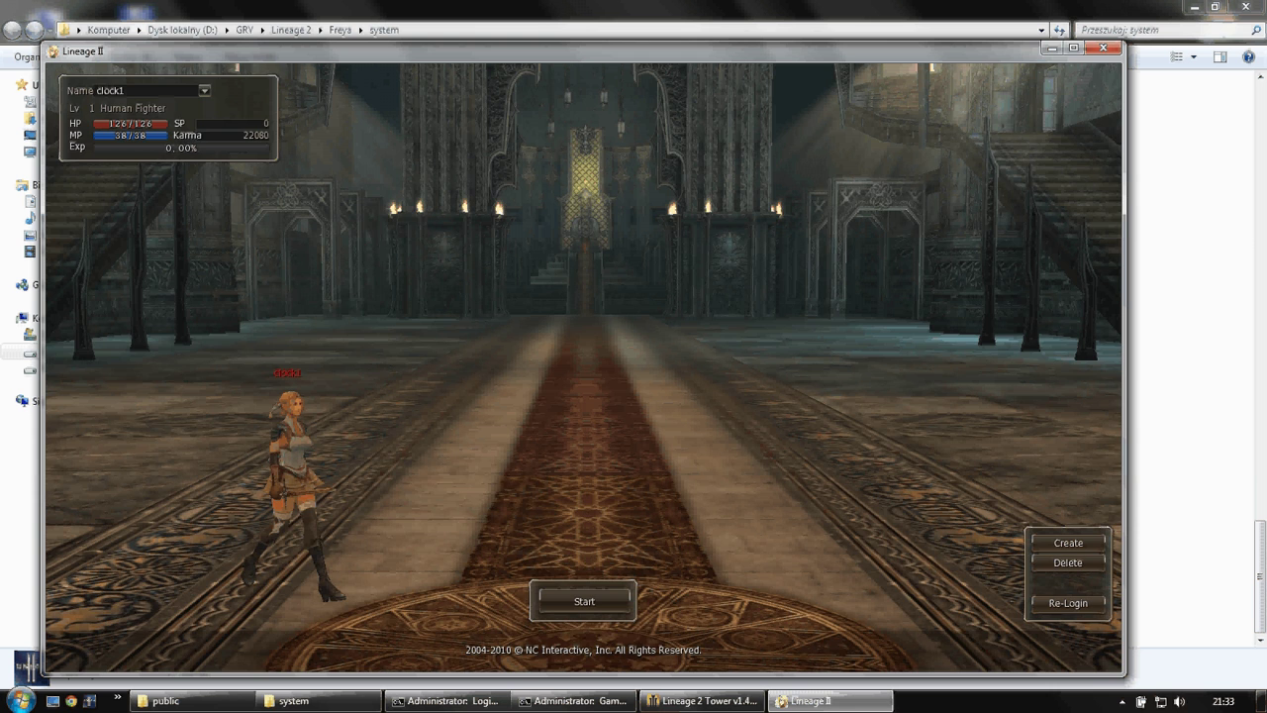
key(Return)
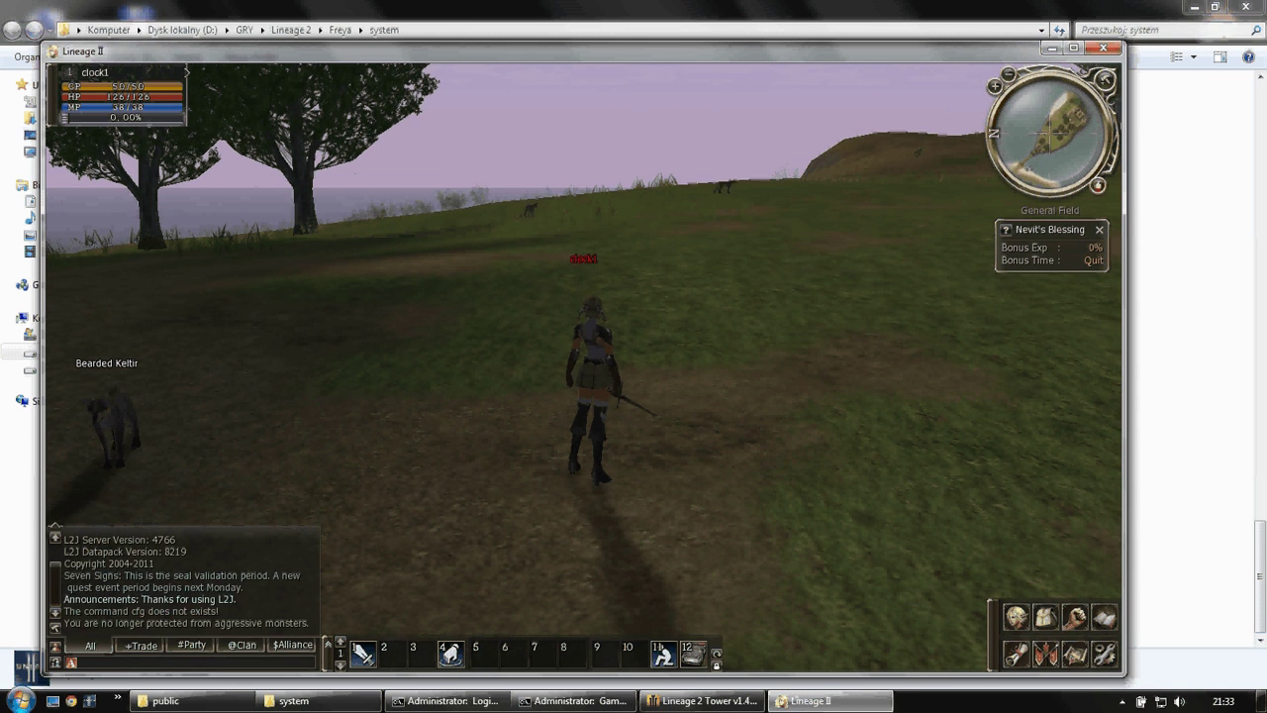
key(alt+F4)
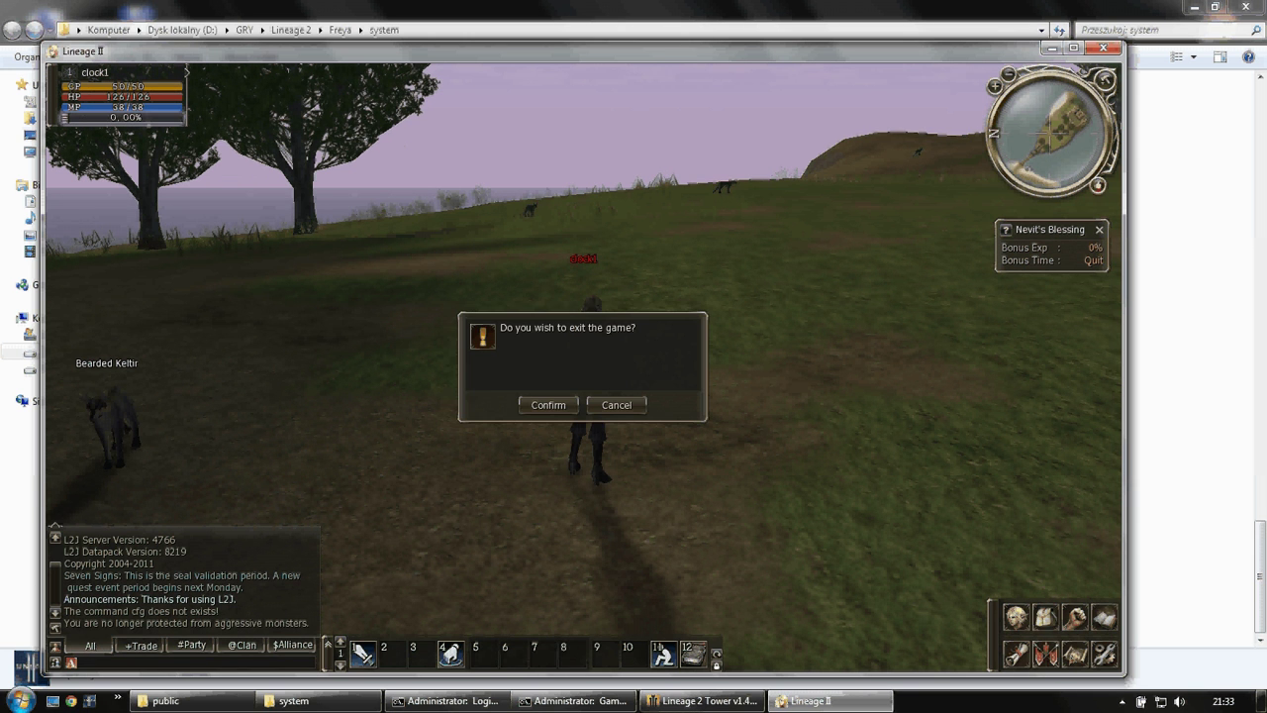
key(Escape)
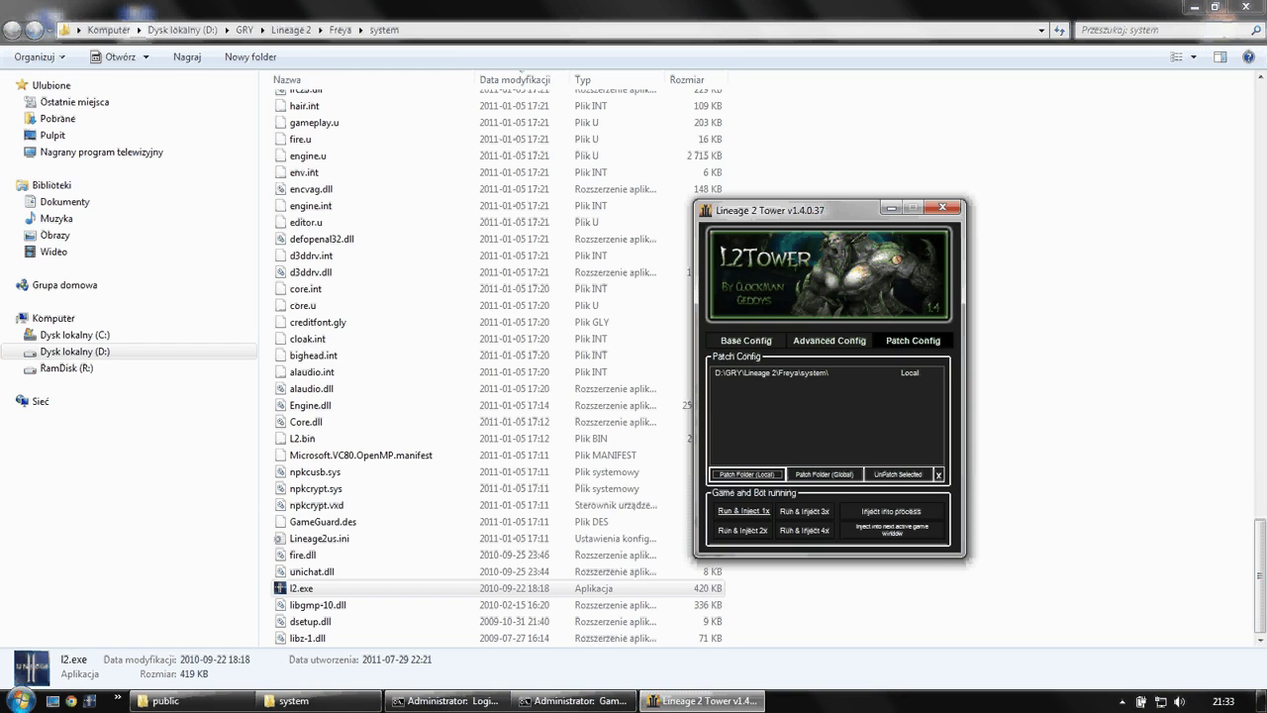
- Unpatch the selected Freya system folder entry in Patch Config
click(772, 372)
click(896, 474)
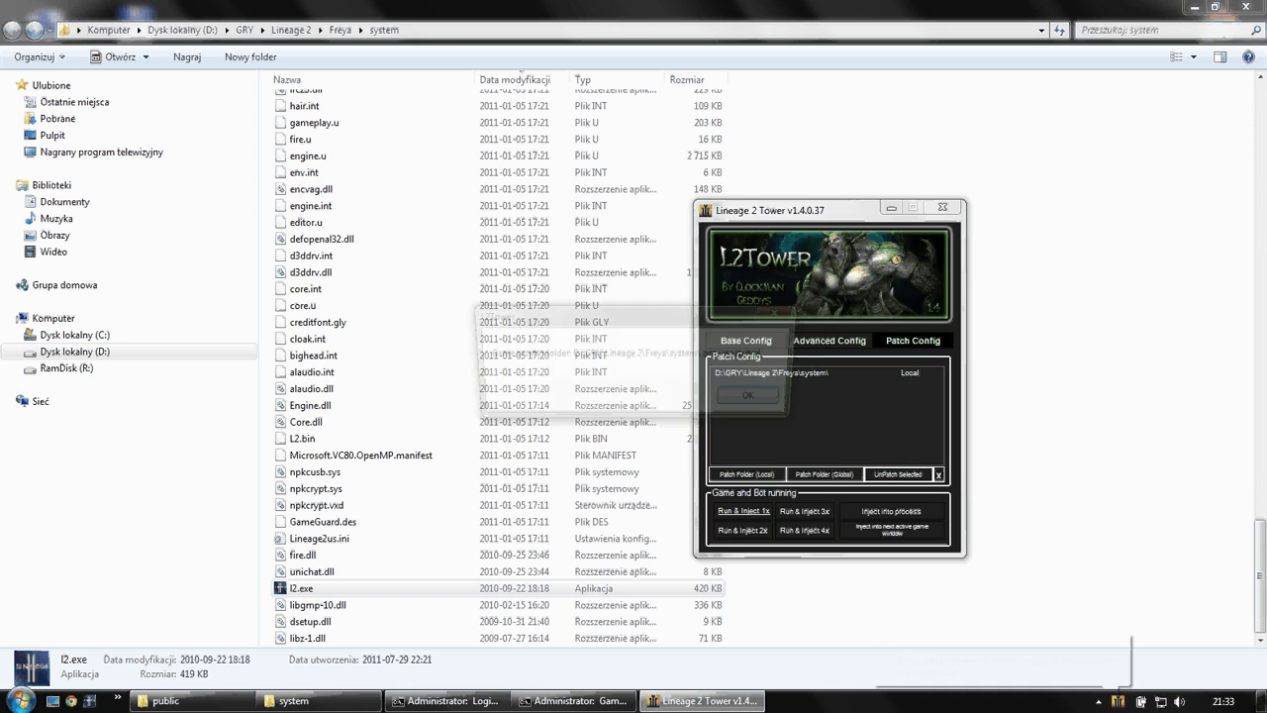
key(Return)
- Re-patch the local folder with encvag.dll as the hooked library
click(747, 474)
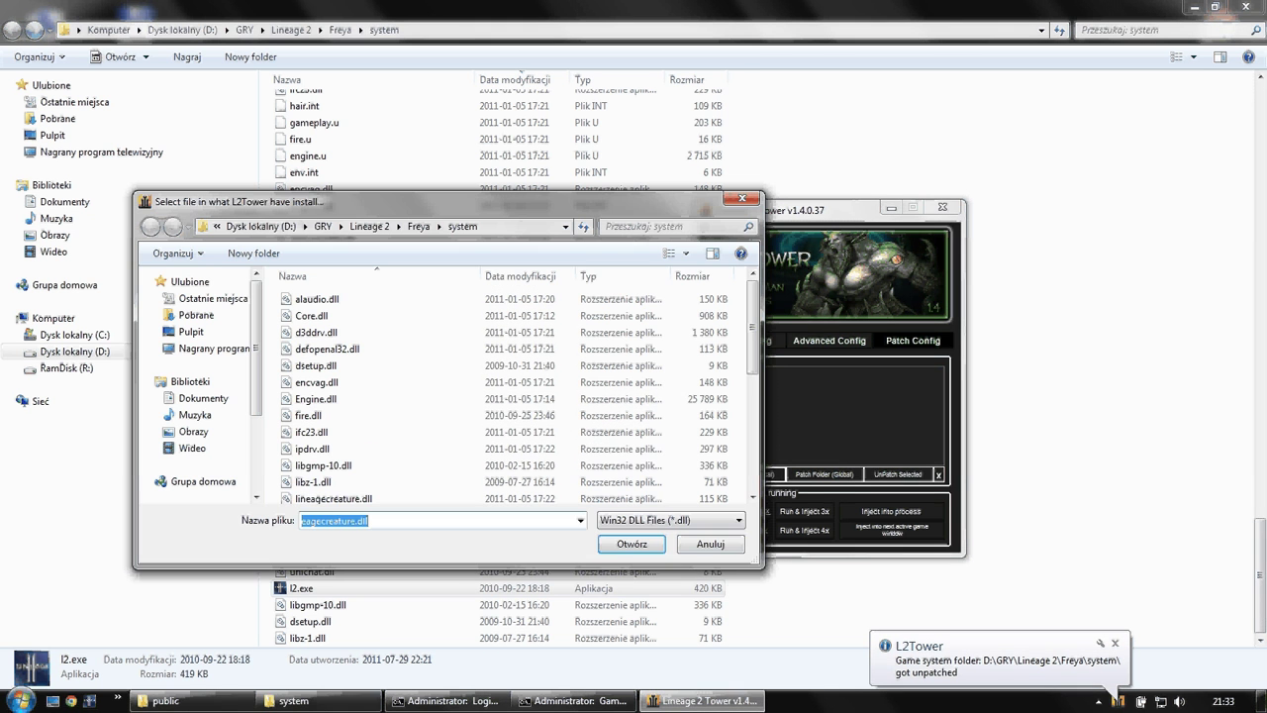
click(312, 449)
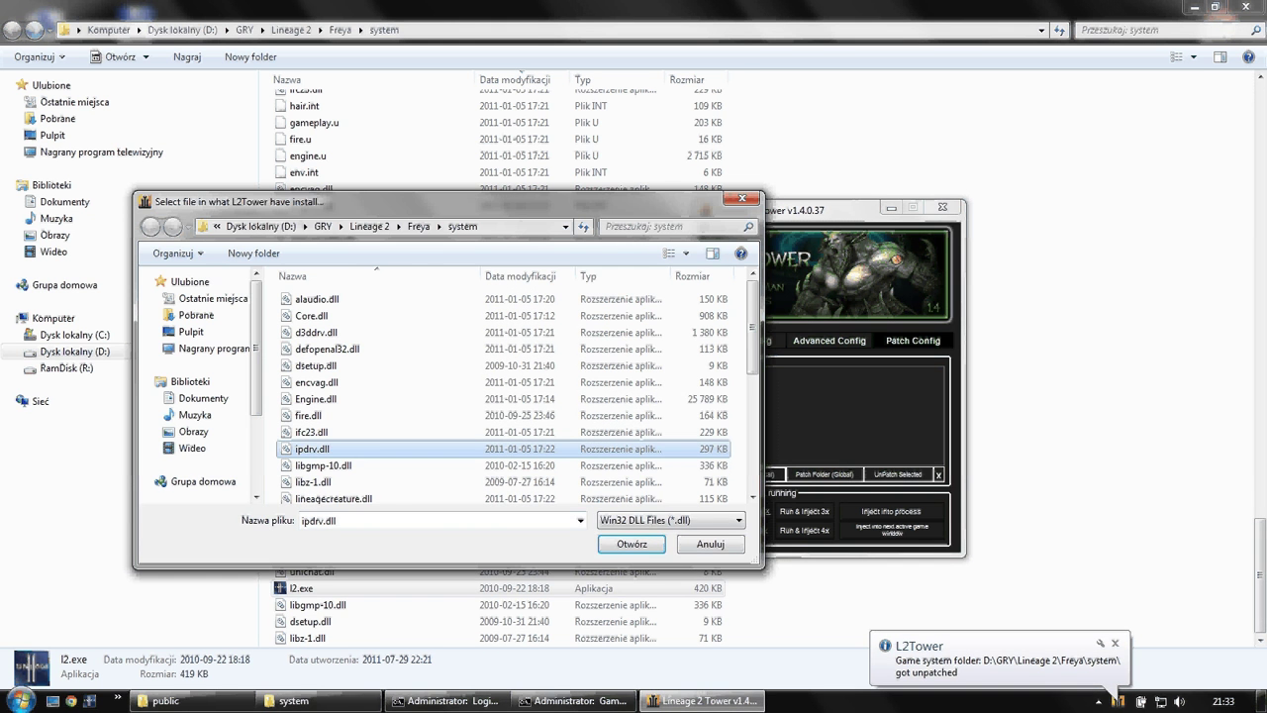
click(317, 382)
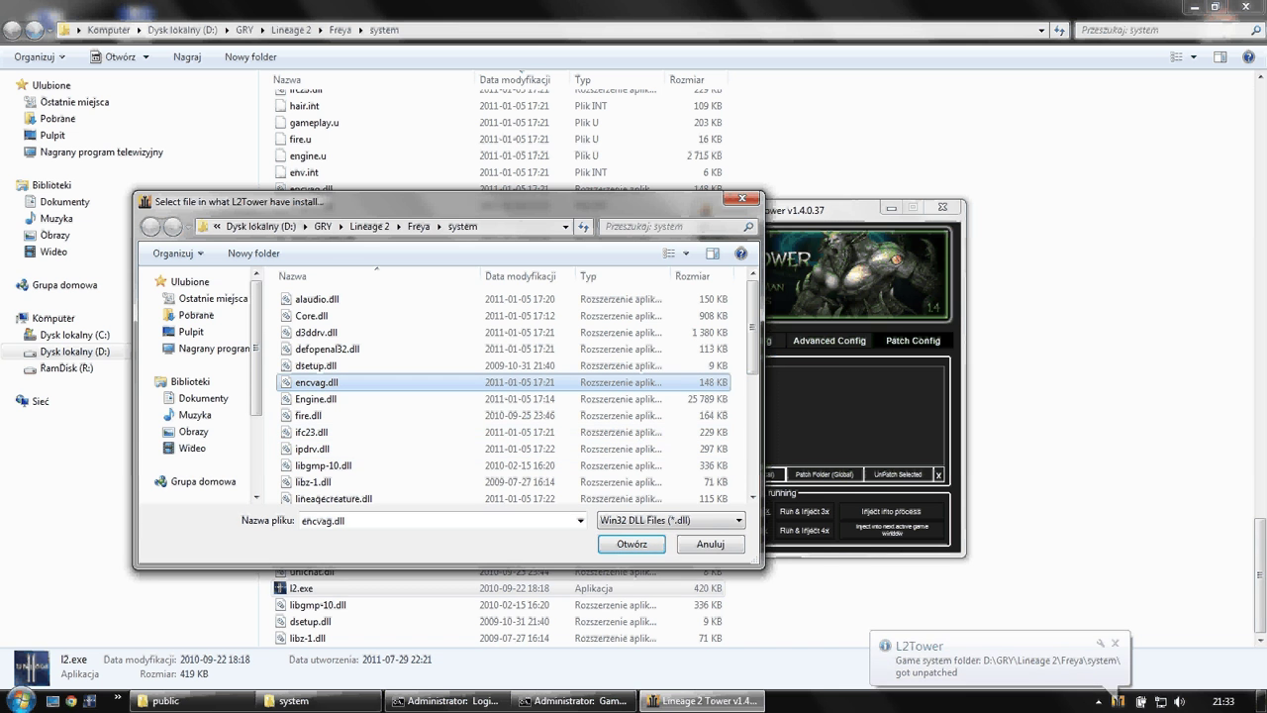
click(631, 544)
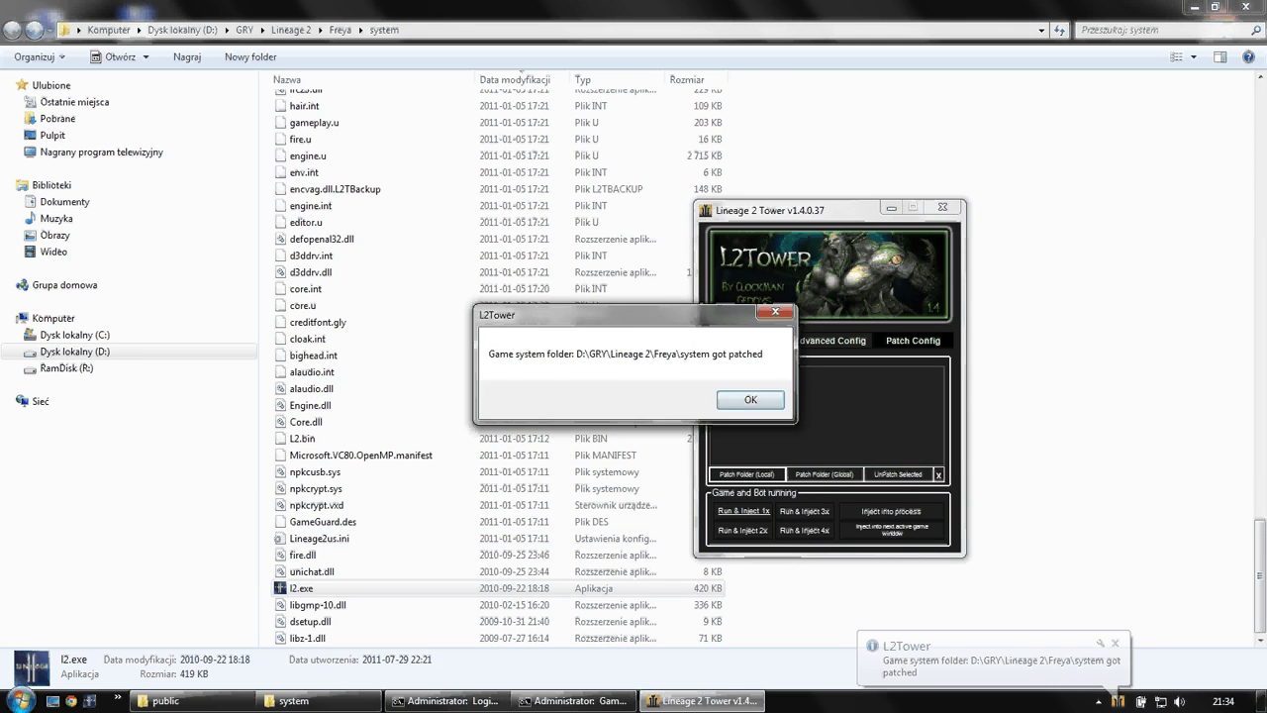
key(Return)
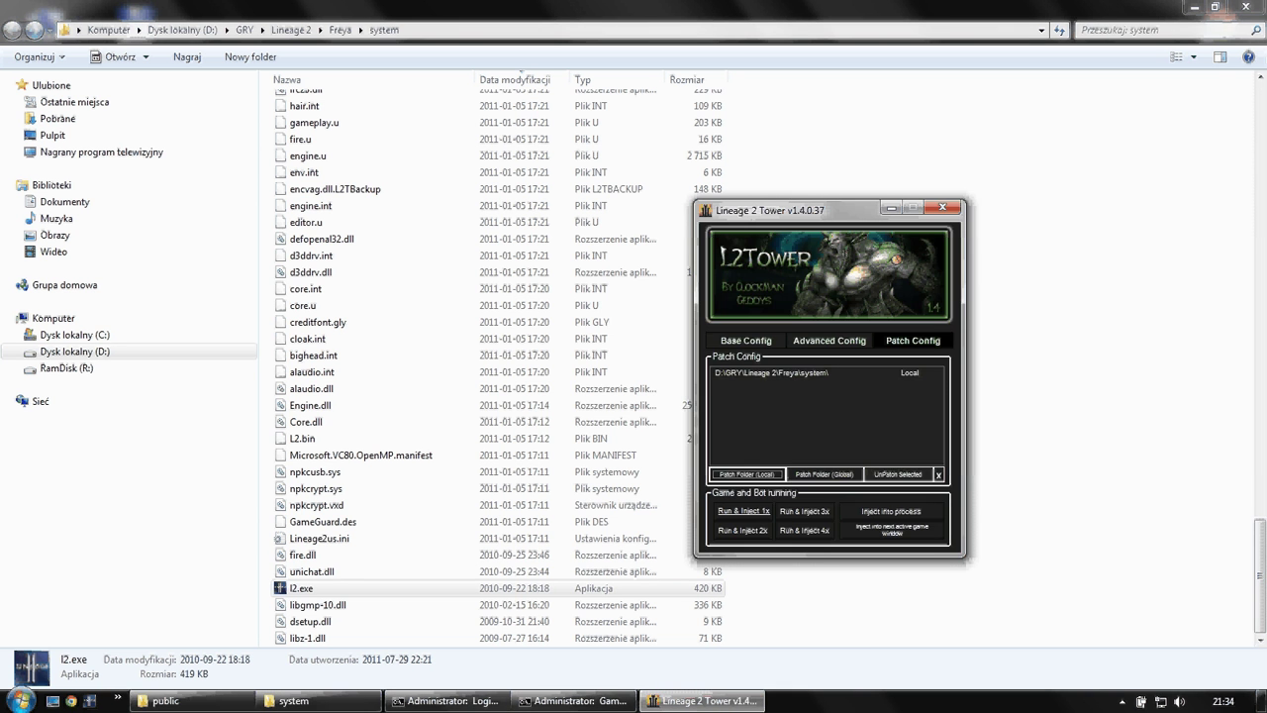
- Unpatch the selected Freya system folder entry
click(782, 373)
click(896, 474)
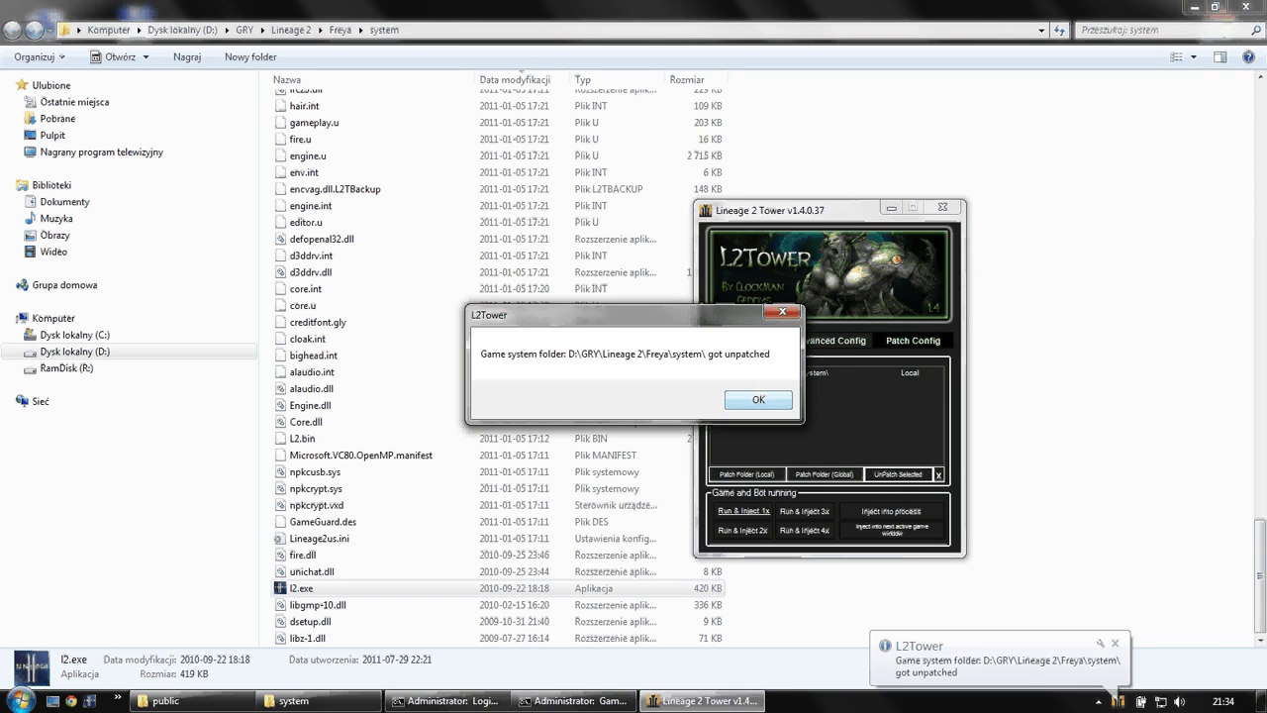
click(758, 398)
- Re-patch the folder with dsetup.dll and run l2.exe, which fails with error 0xc0000005
click(744, 475)
click(313, 482)
scroll(313, 482, down, 8)
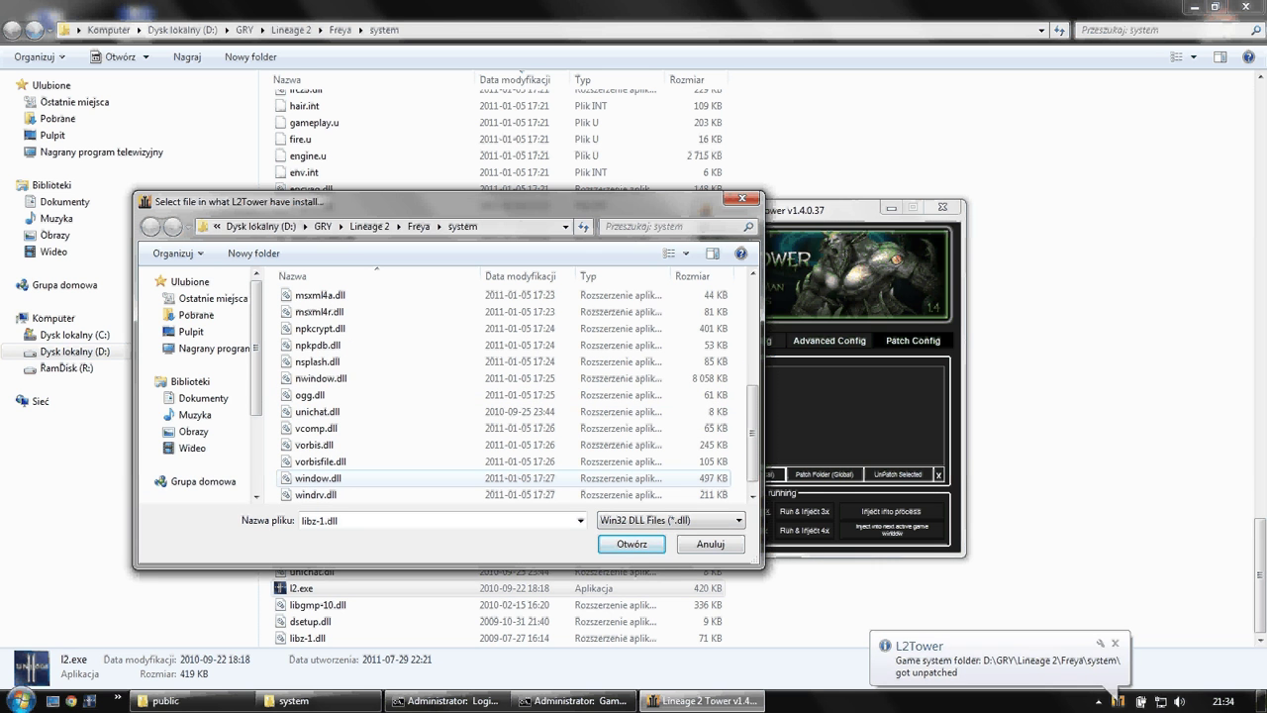
scroll(313, 482, down, 1)
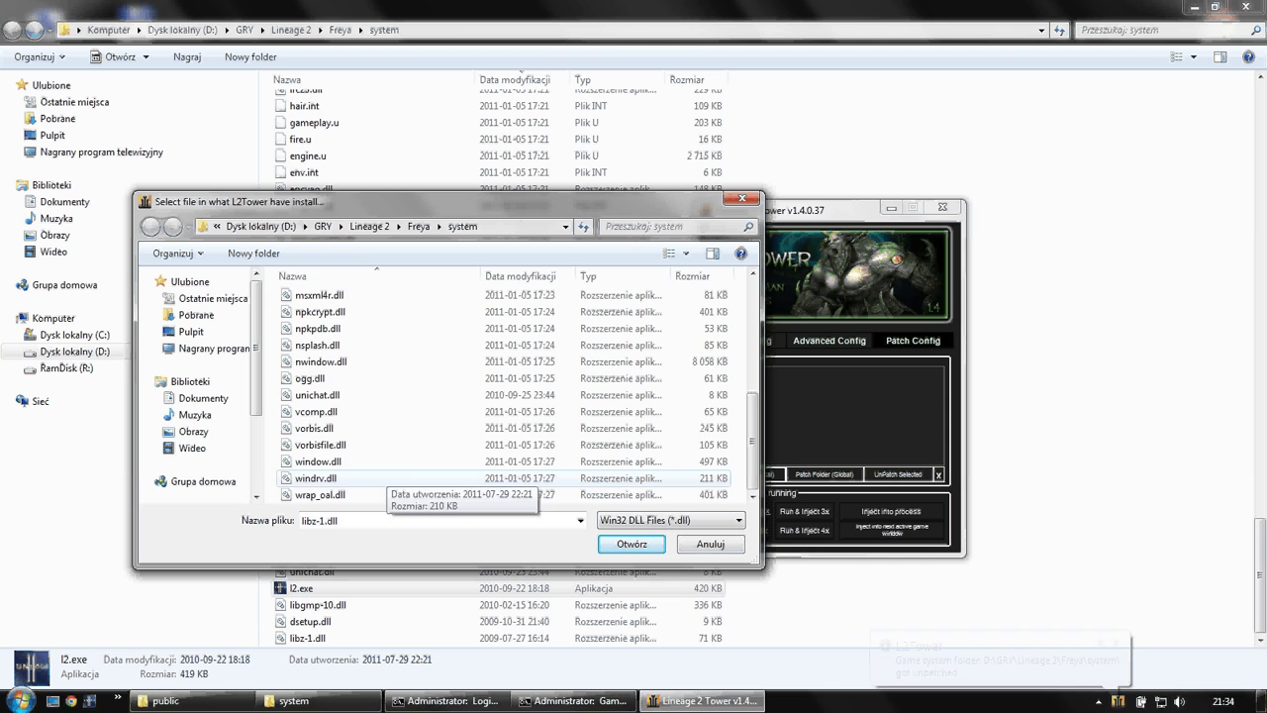
scroll(376, 475, up, 9)
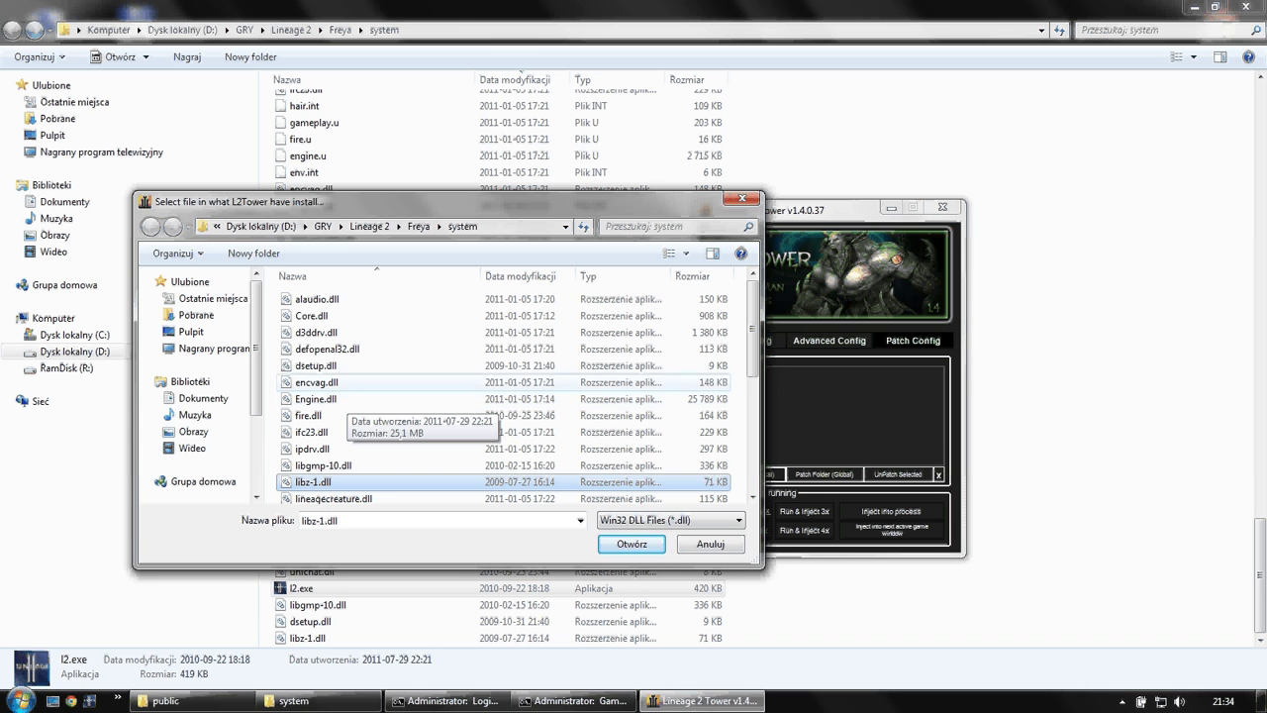
double_click(316, 365)
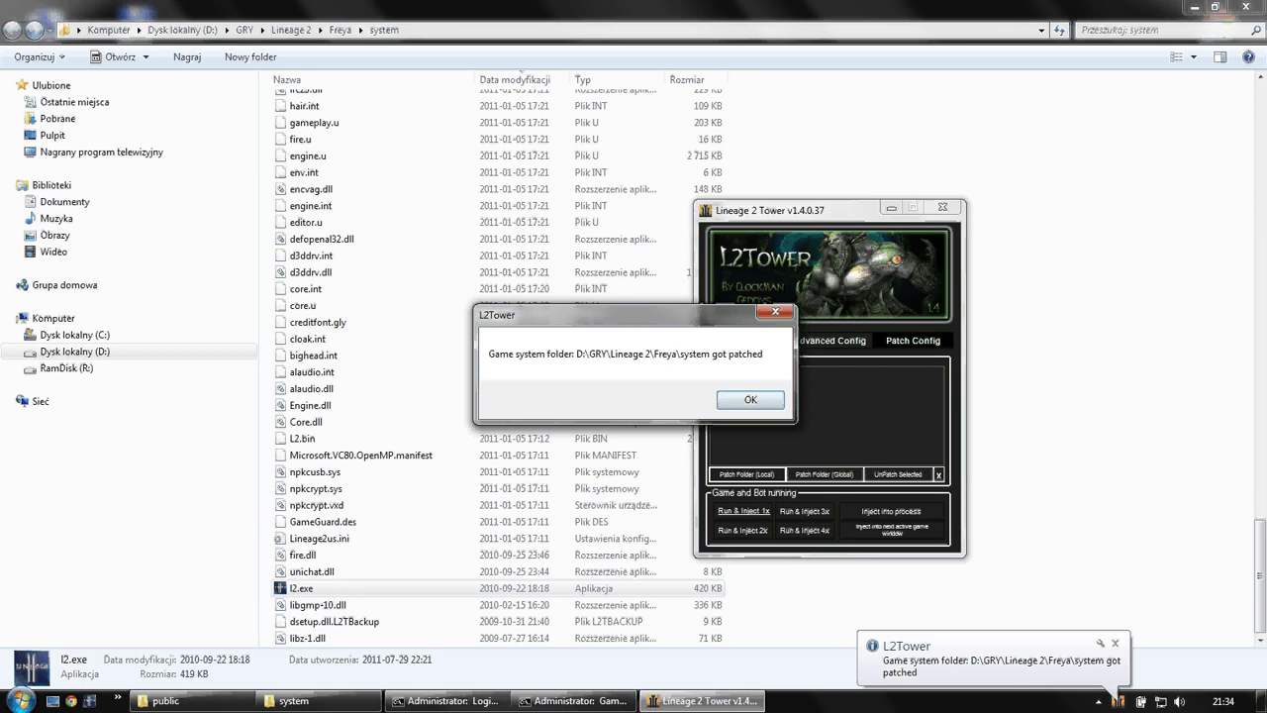
key(Return)
double_click(301, 587)
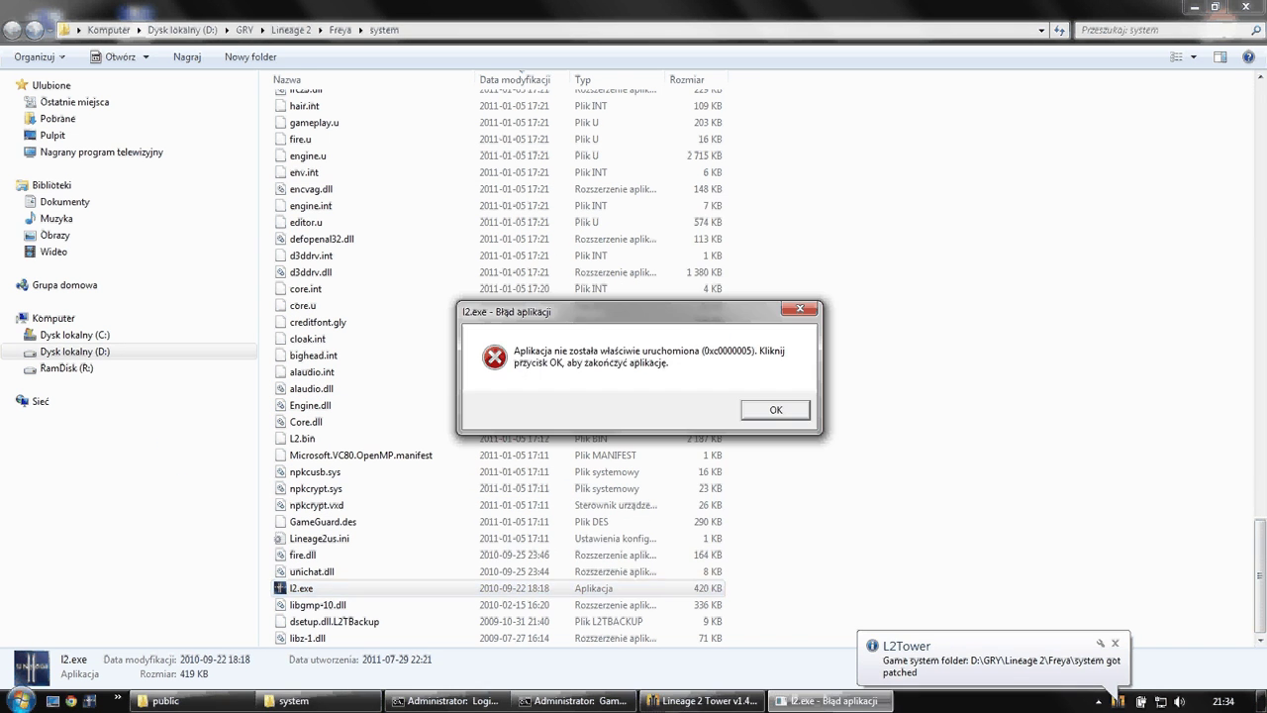
- Close the l2.exe error and unpatch the Freya folder in L2Tower
key(Return)
click(705, 700)
click(772, 372)
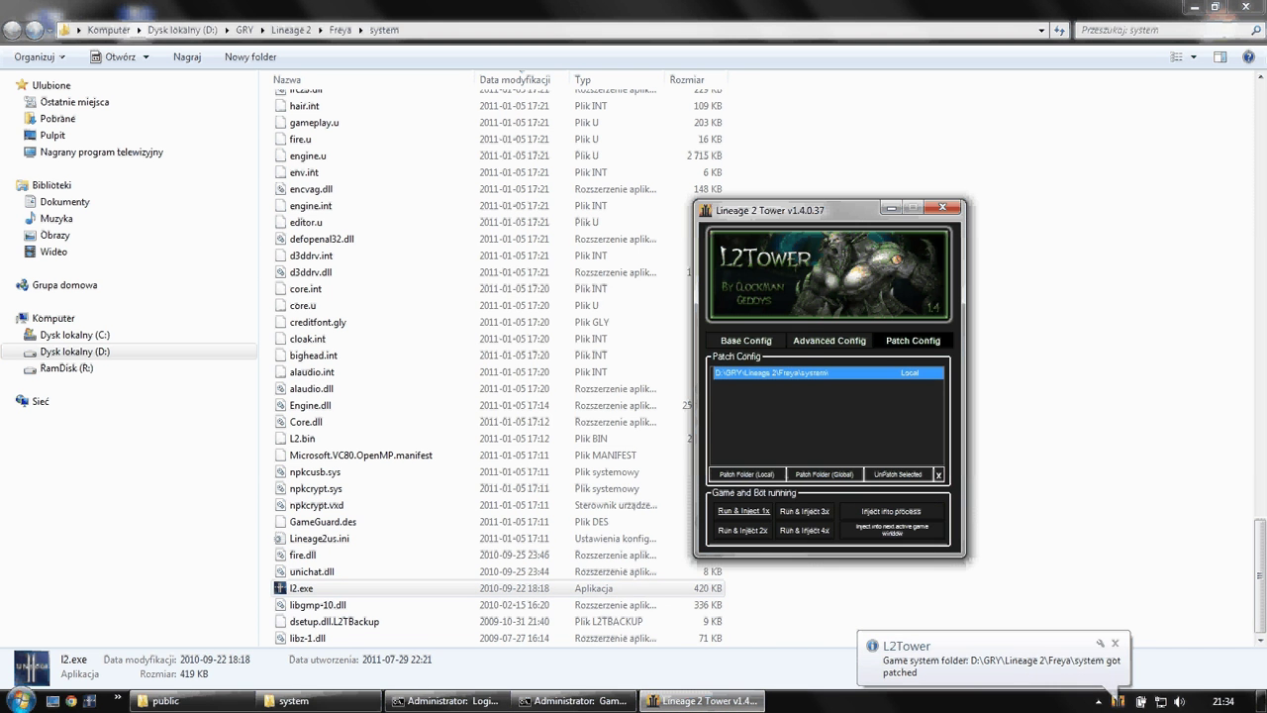
click(898, 474)
key(Return)
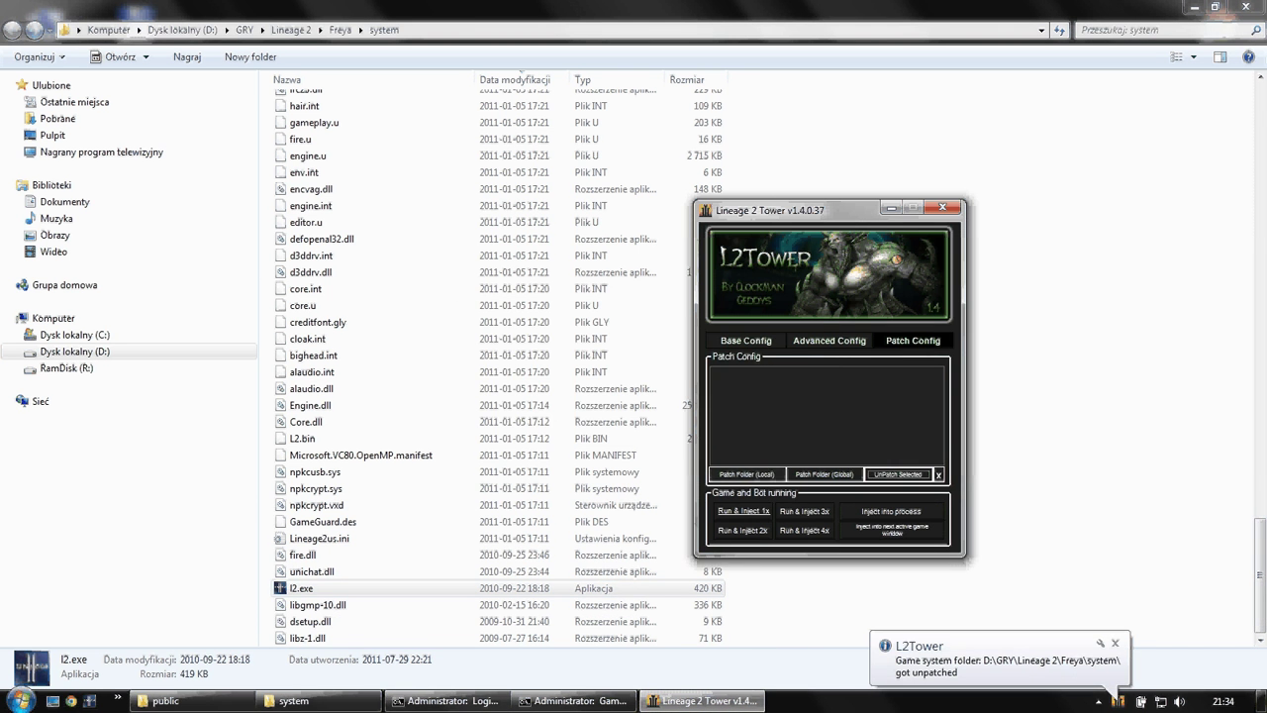
- Re-patch the local folder with alaudio.dll
click(747, 475)
key(Return)
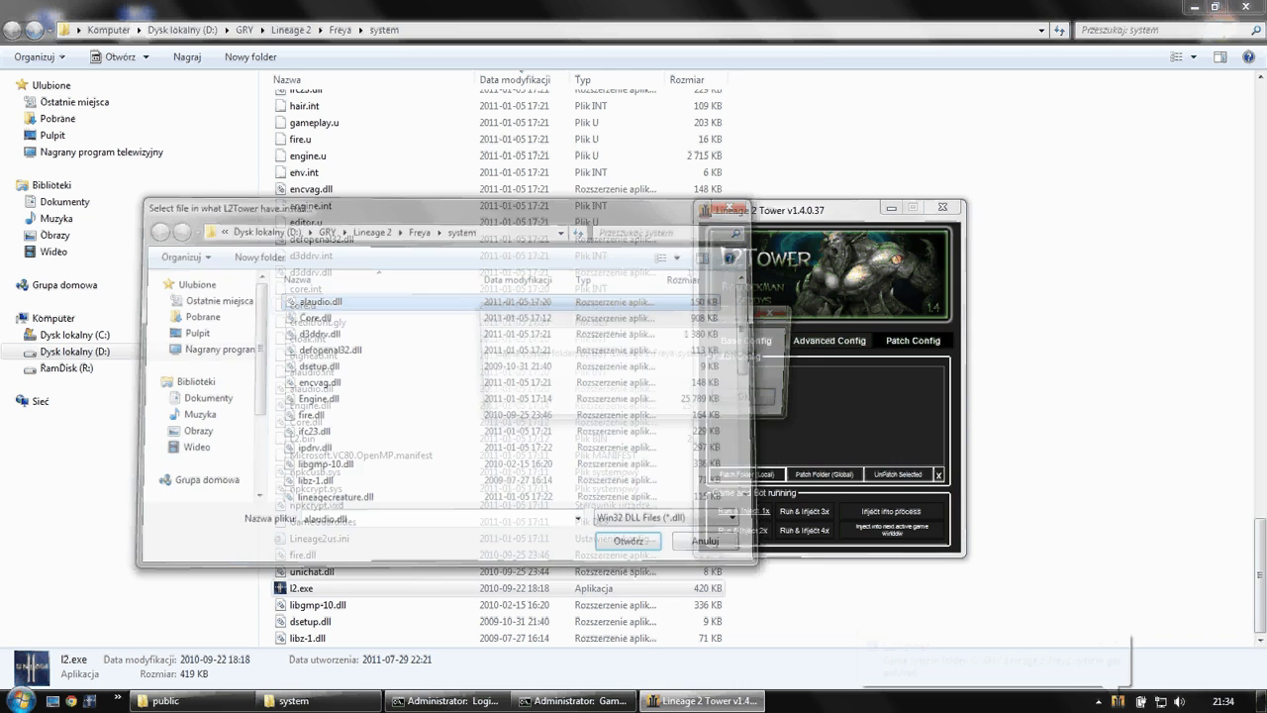
key(Return)
- Run l2.exe and dismiss the ALAudio.ALAudioSubsystem crash report
key(alt+Tab)
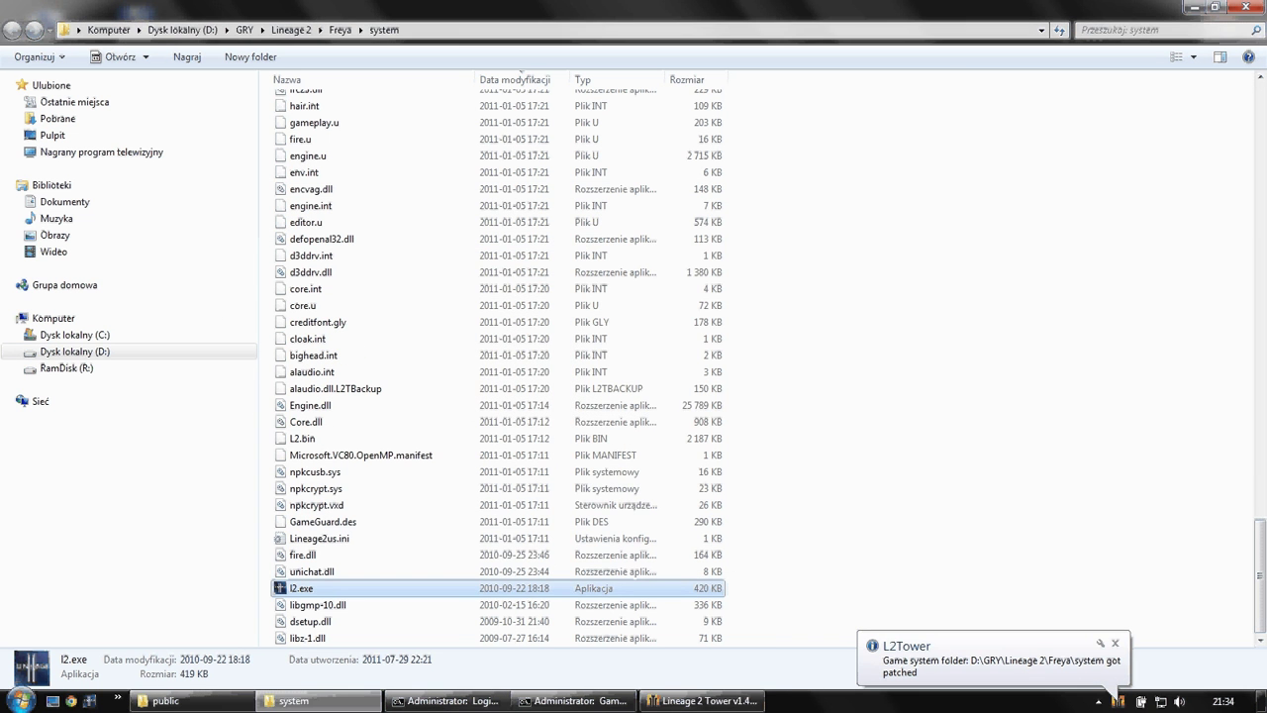
key(Return)
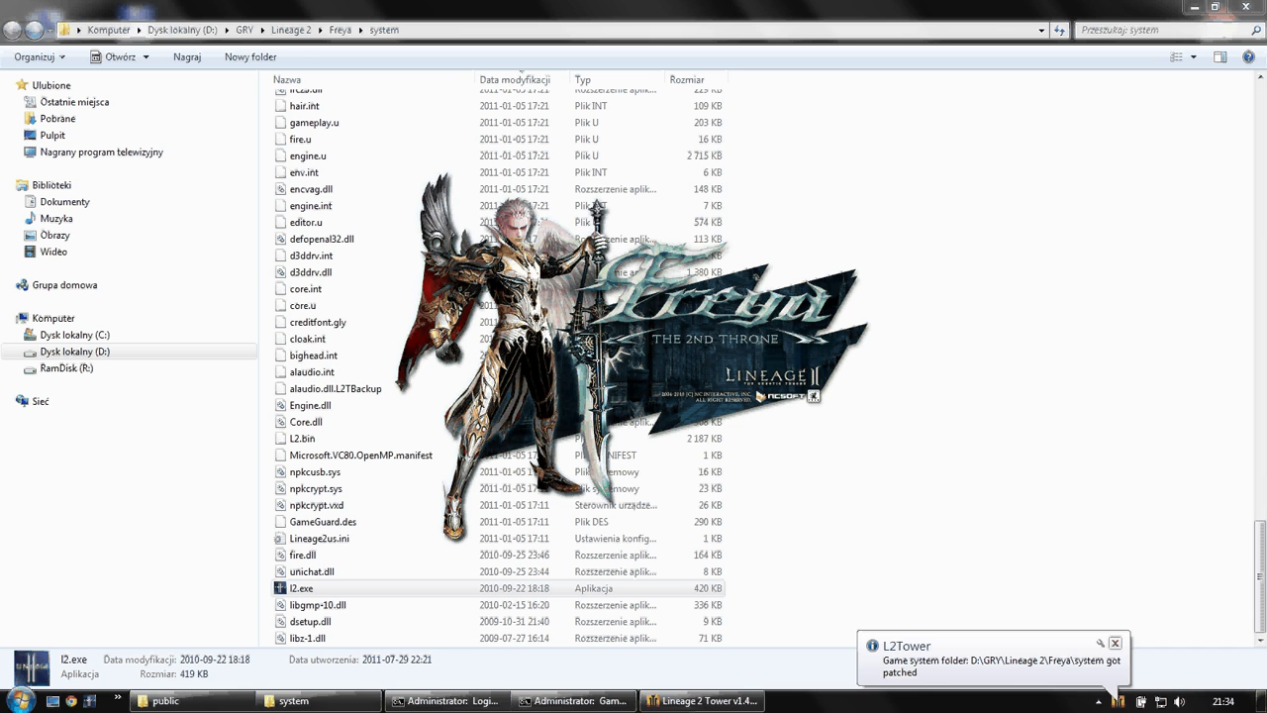
click(1115, 643)
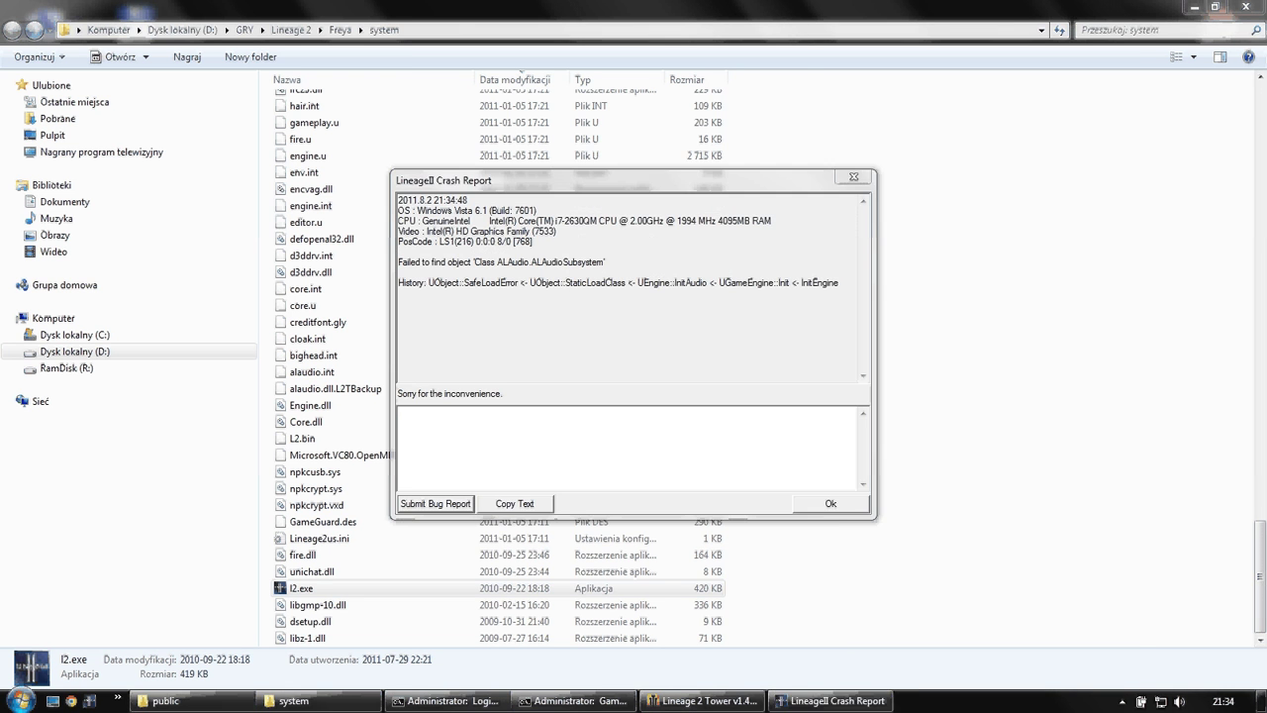
key(Return)
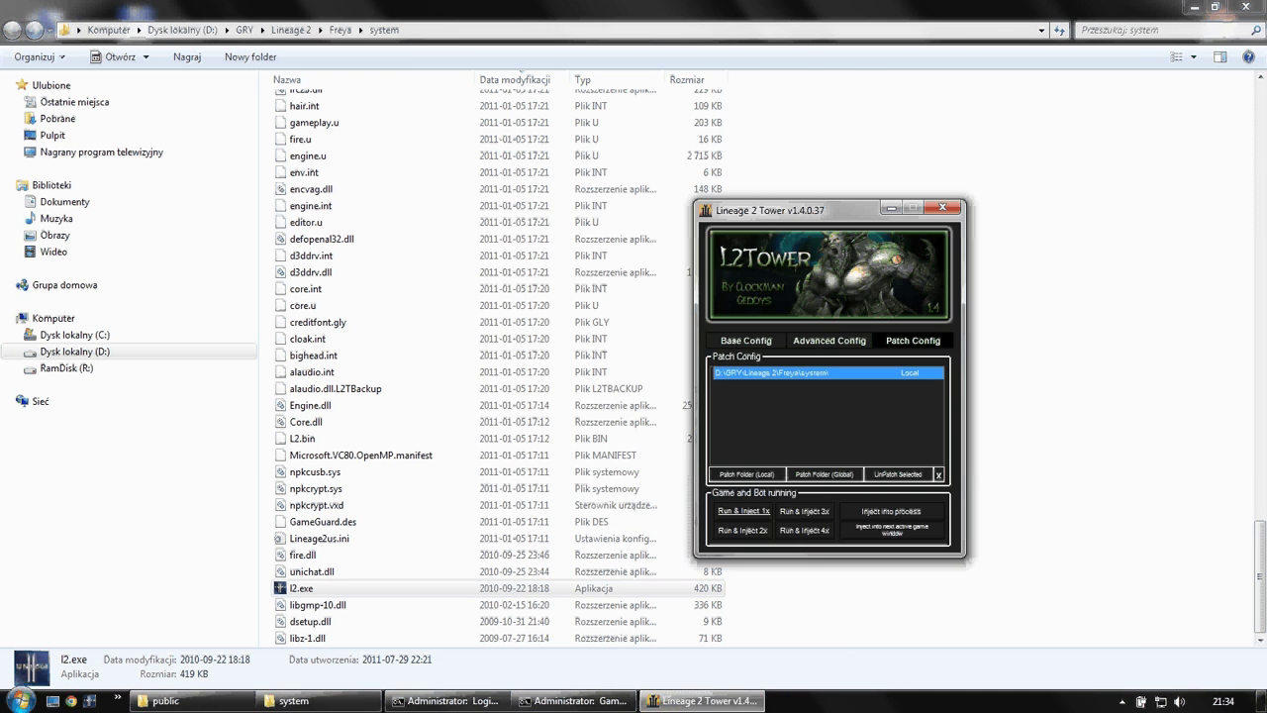
- Unpatch the Freya folder and begin a new local folder patch
click(896, 474)
key(Return)
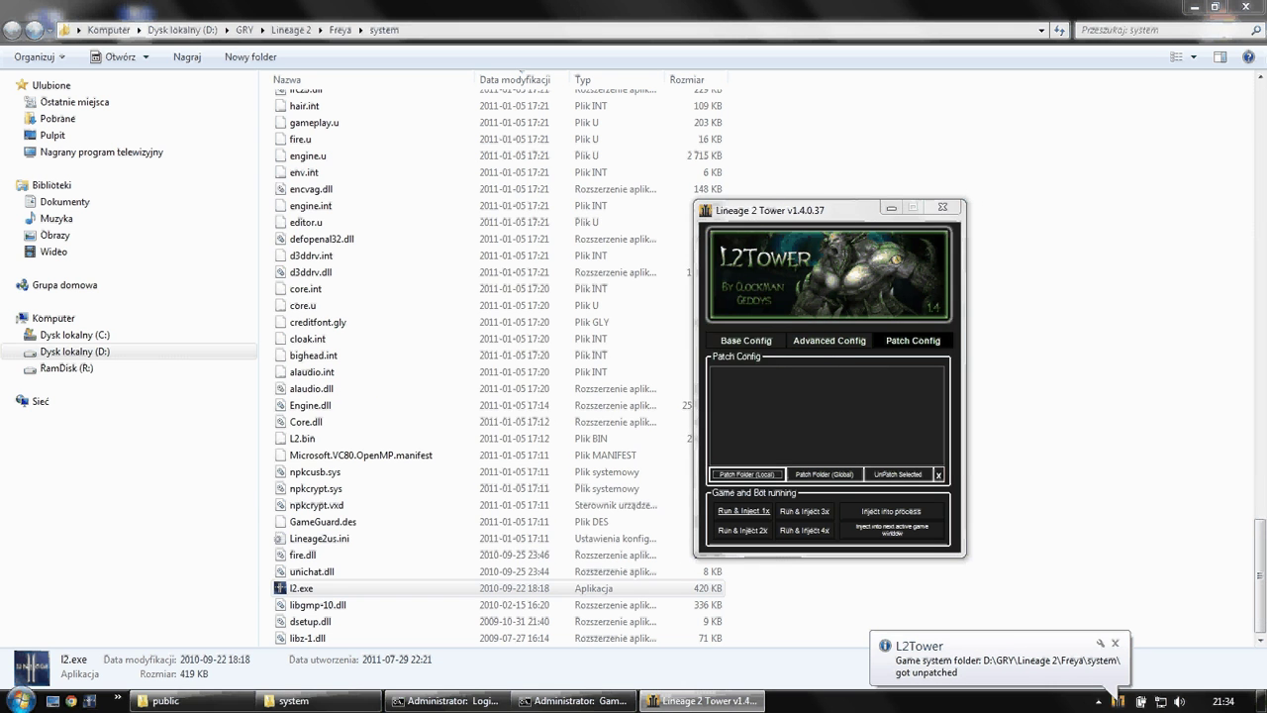
click(747, 474)
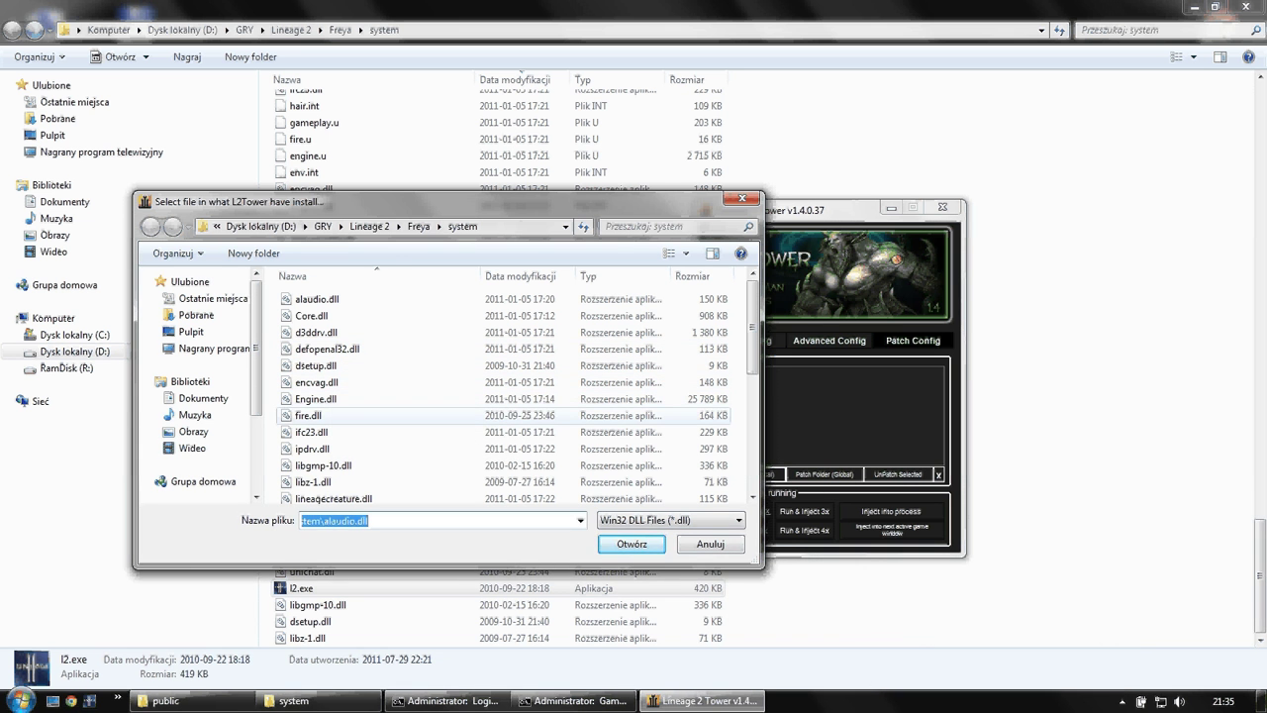
- Patch with fire.dll and run l2.exe to reach the Lineage II login screen
double_click(307, 414)
key(Return)
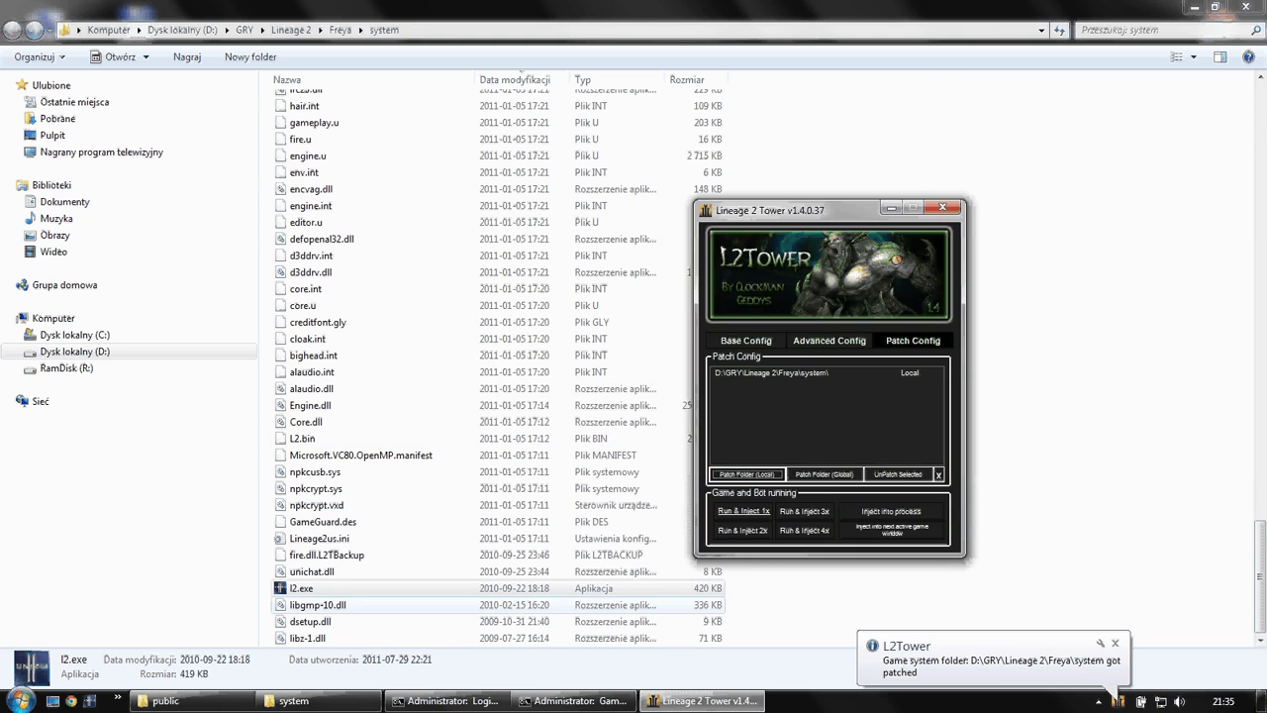
key(alt+Tab)
key(Return)
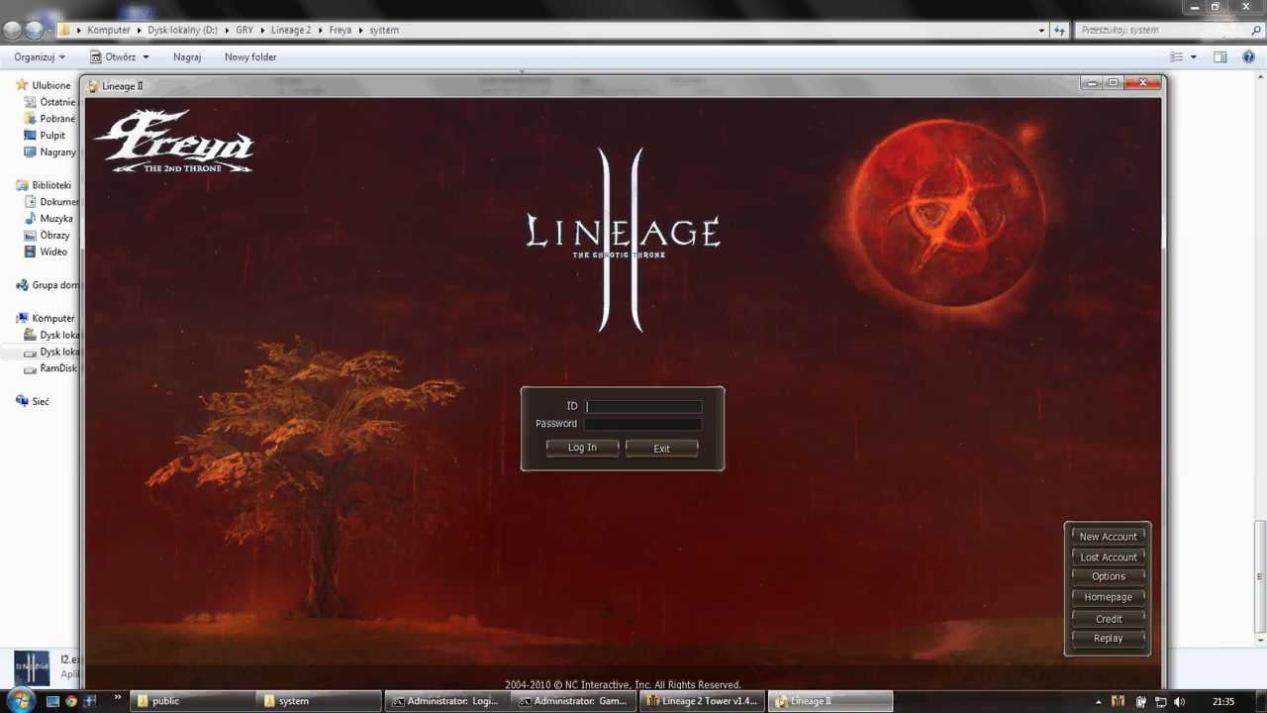
- Log in to Lineage II with the account ID and password
click(1122, 701)
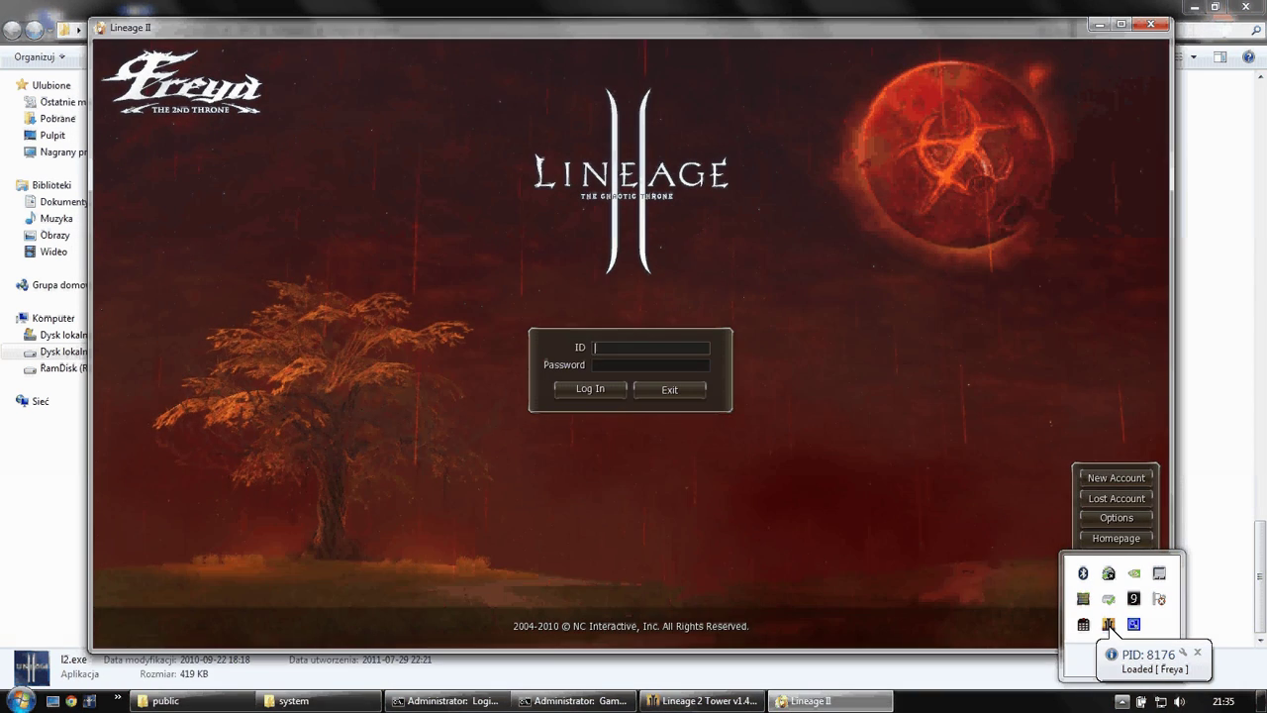
text(c)
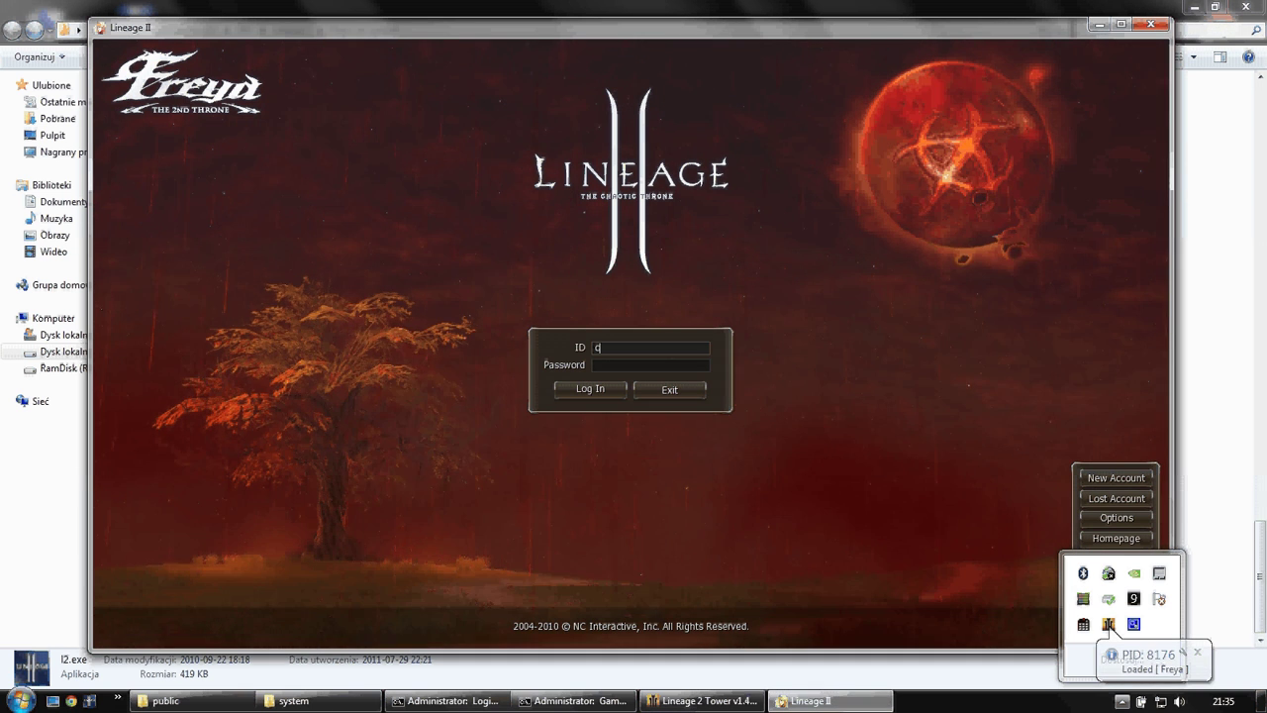
text(lockwork)
key(Tab)
text(123456)
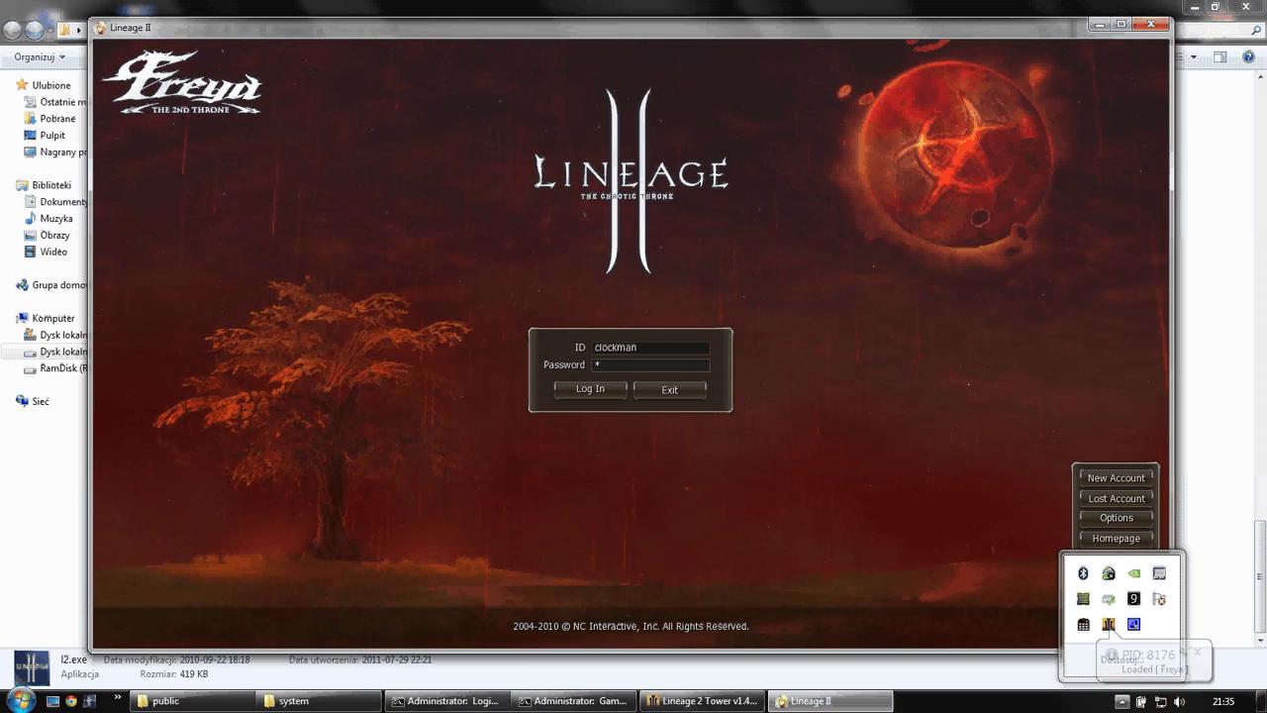
key(Return)
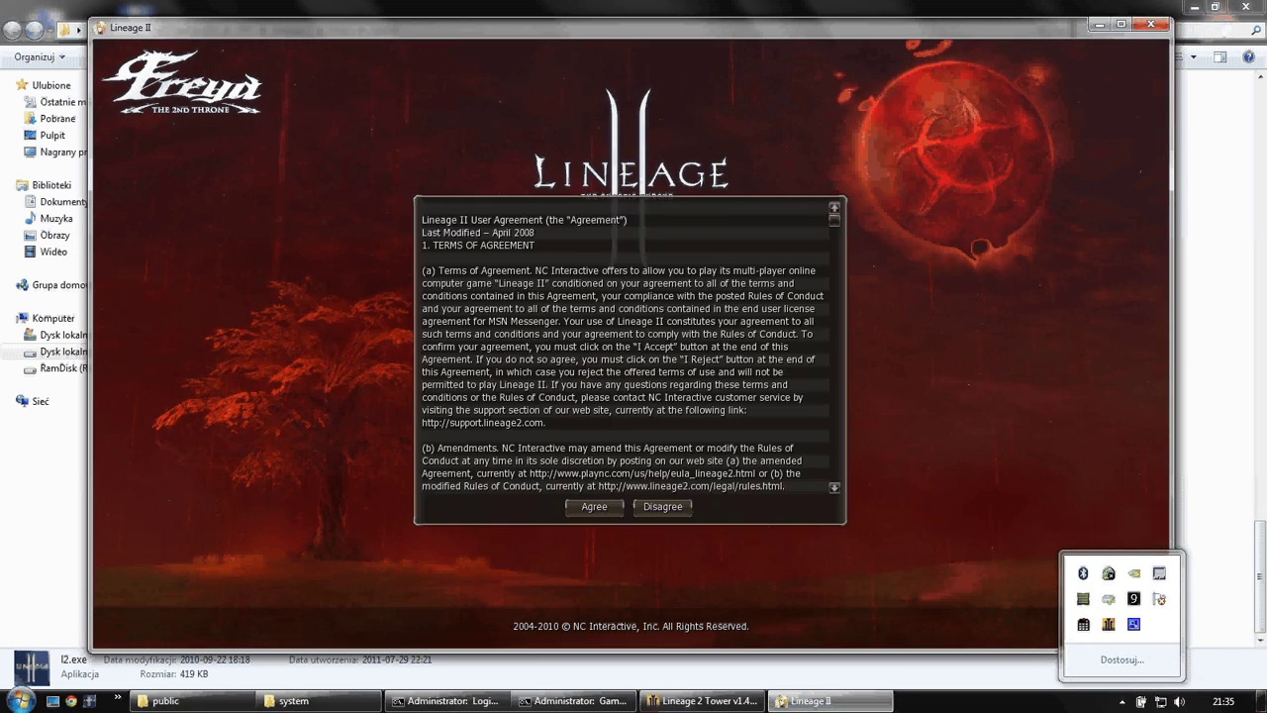
- Accept the agreement, enter Bartz, and send //cfg in chat to load the bot menu
key(Return)
key(Return)
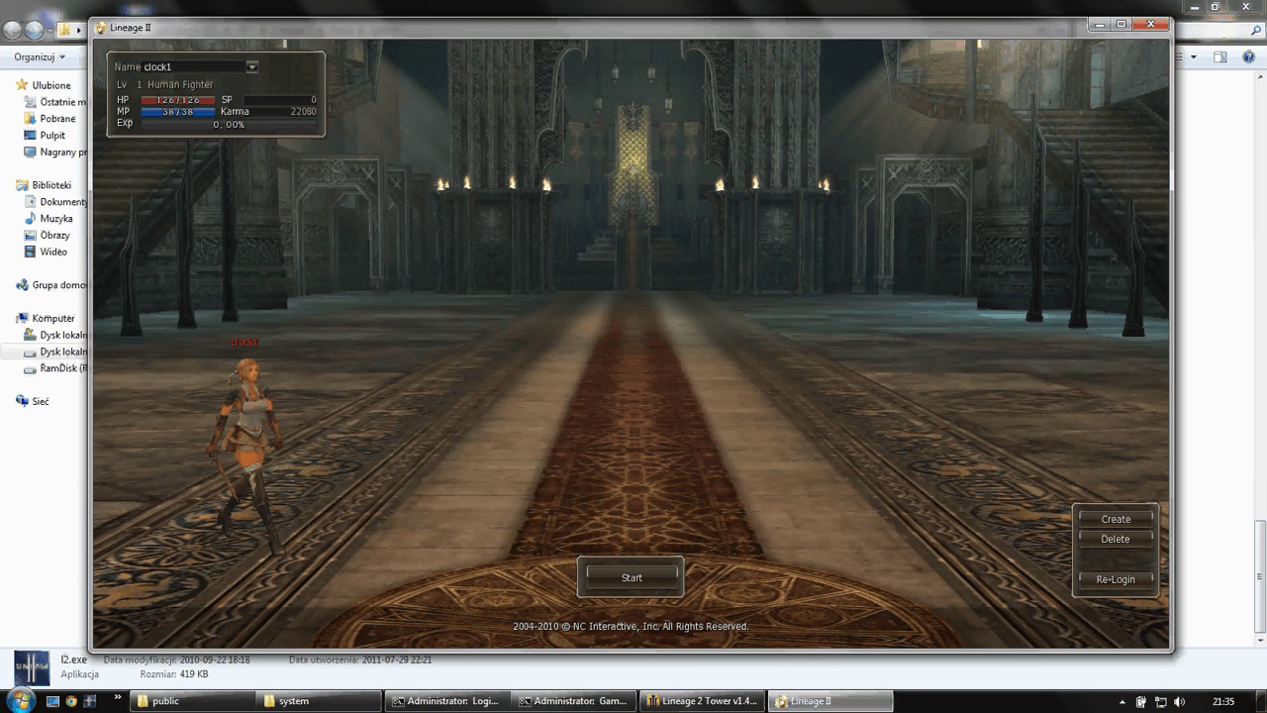
key(Return)
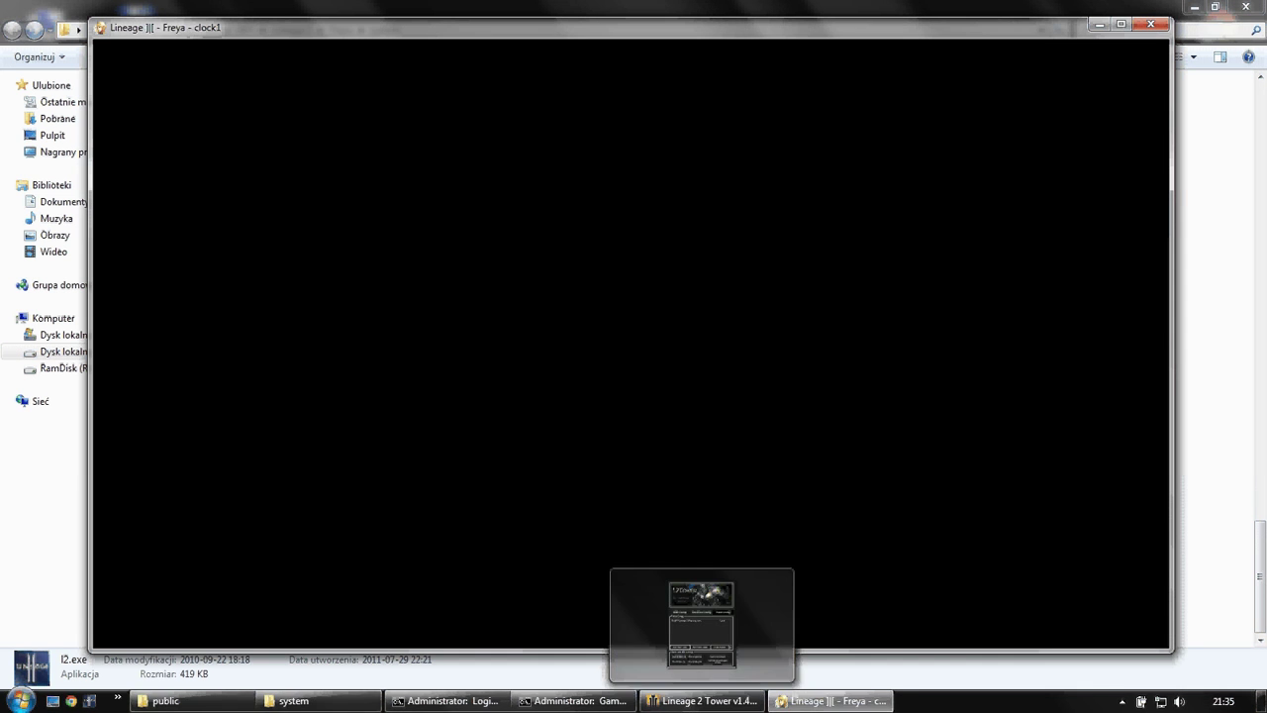
text(//cfg)
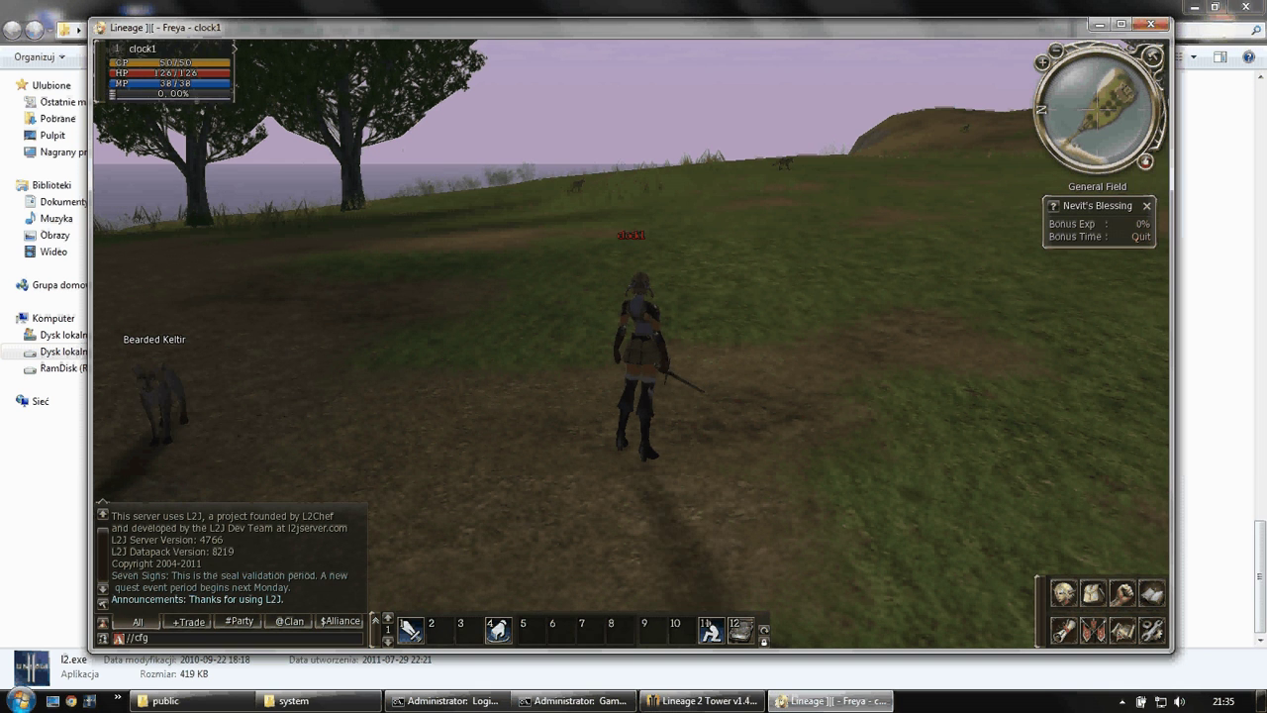
key(Return)
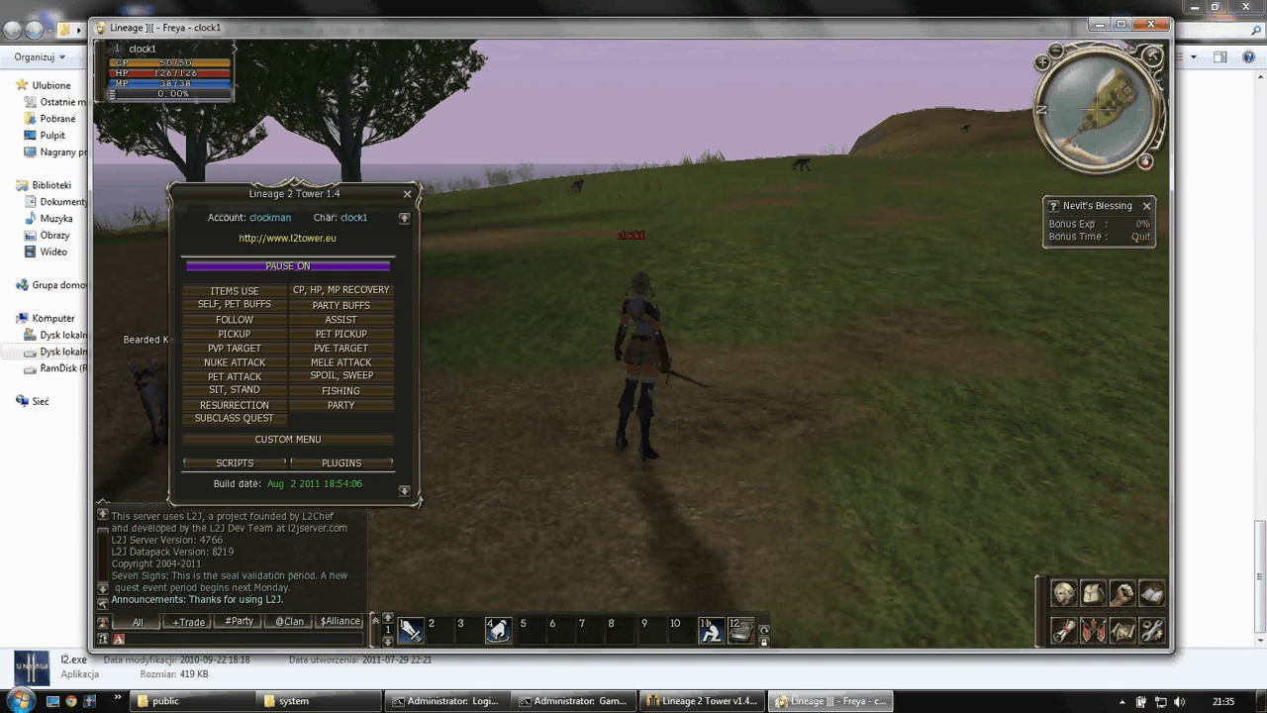
key(alt+x)
key(Escape)
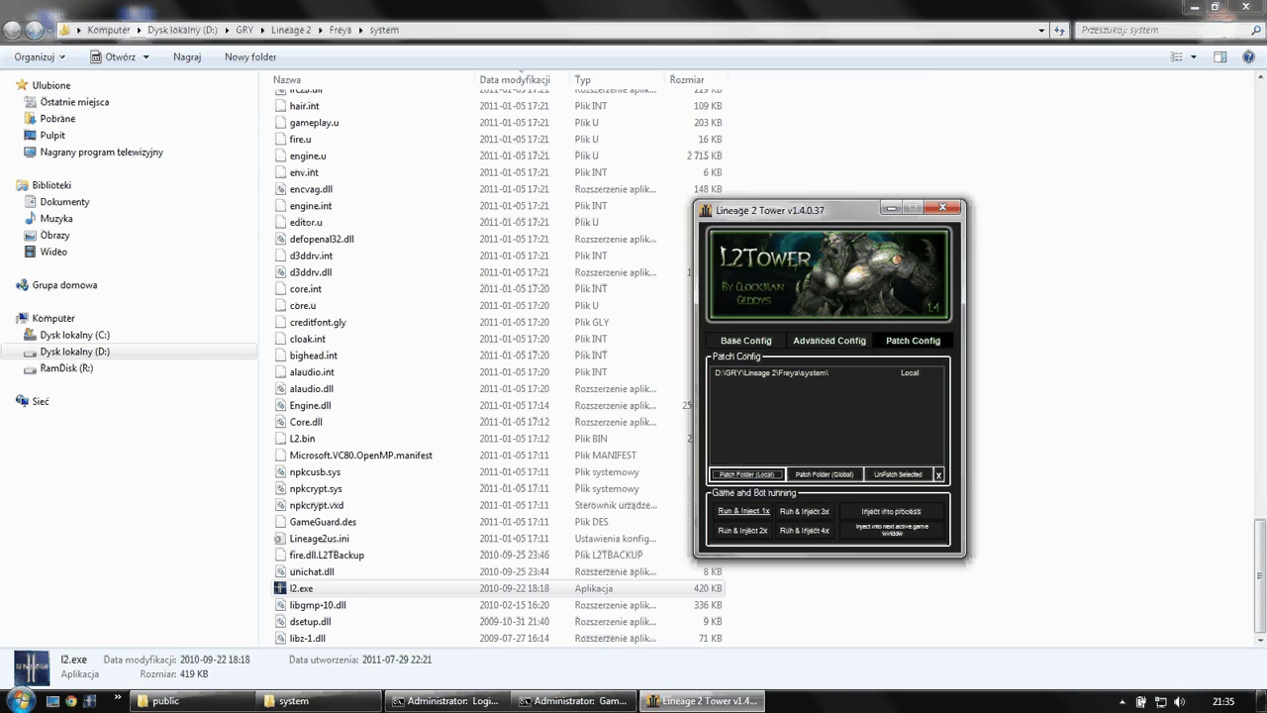
- Minimize L2Tower to the tray and relaunch l2.exe from the system folder
click(1039, 396)
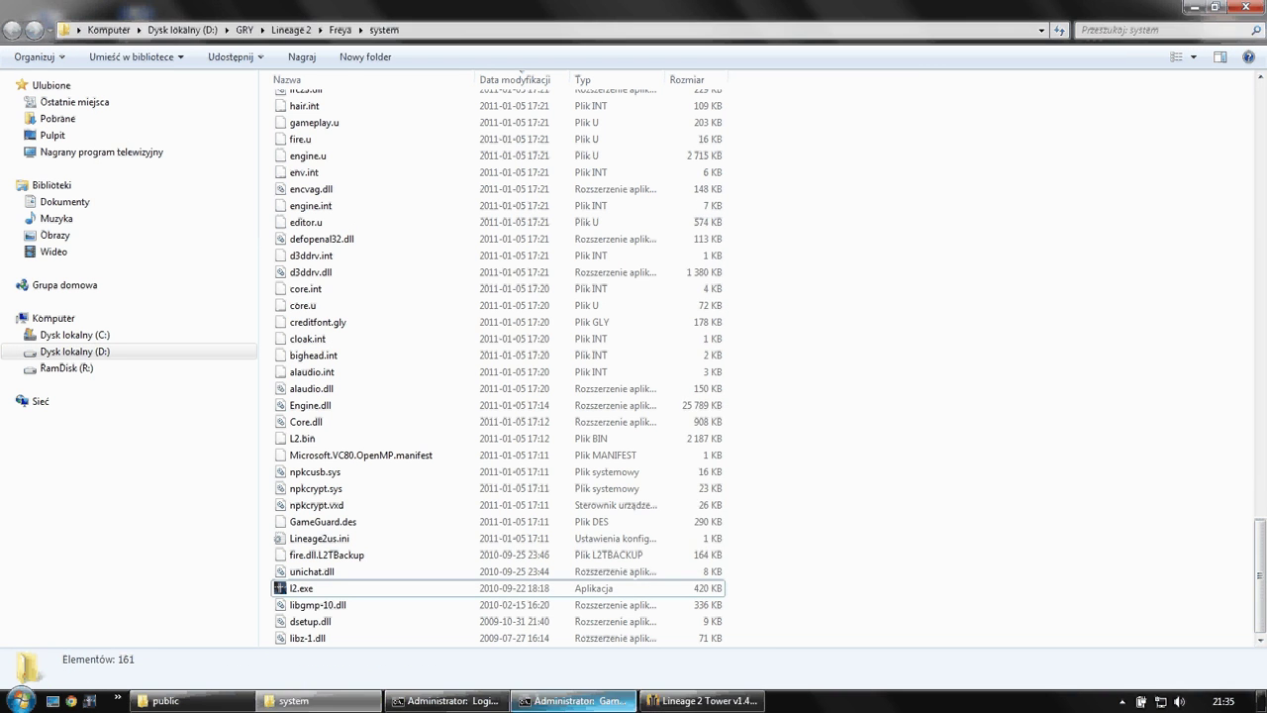
click(701, 701)
click(890, 208)
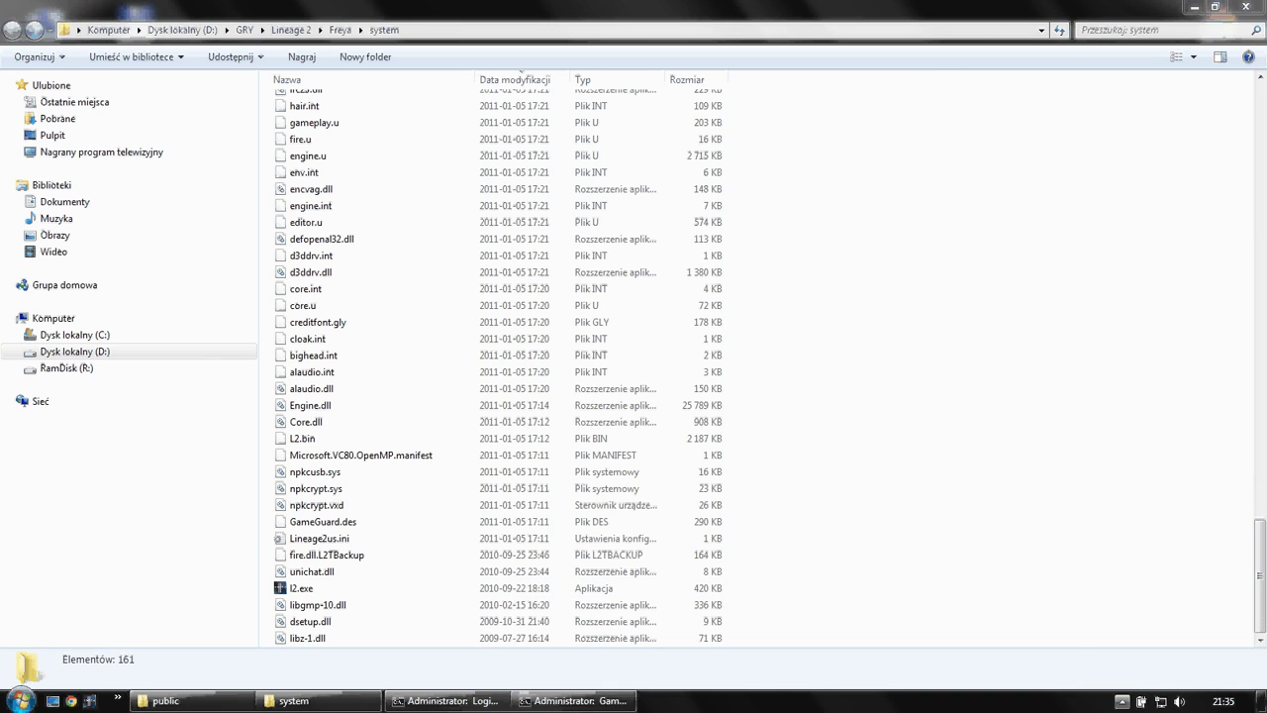
click(1122, 701)
key(Escape)
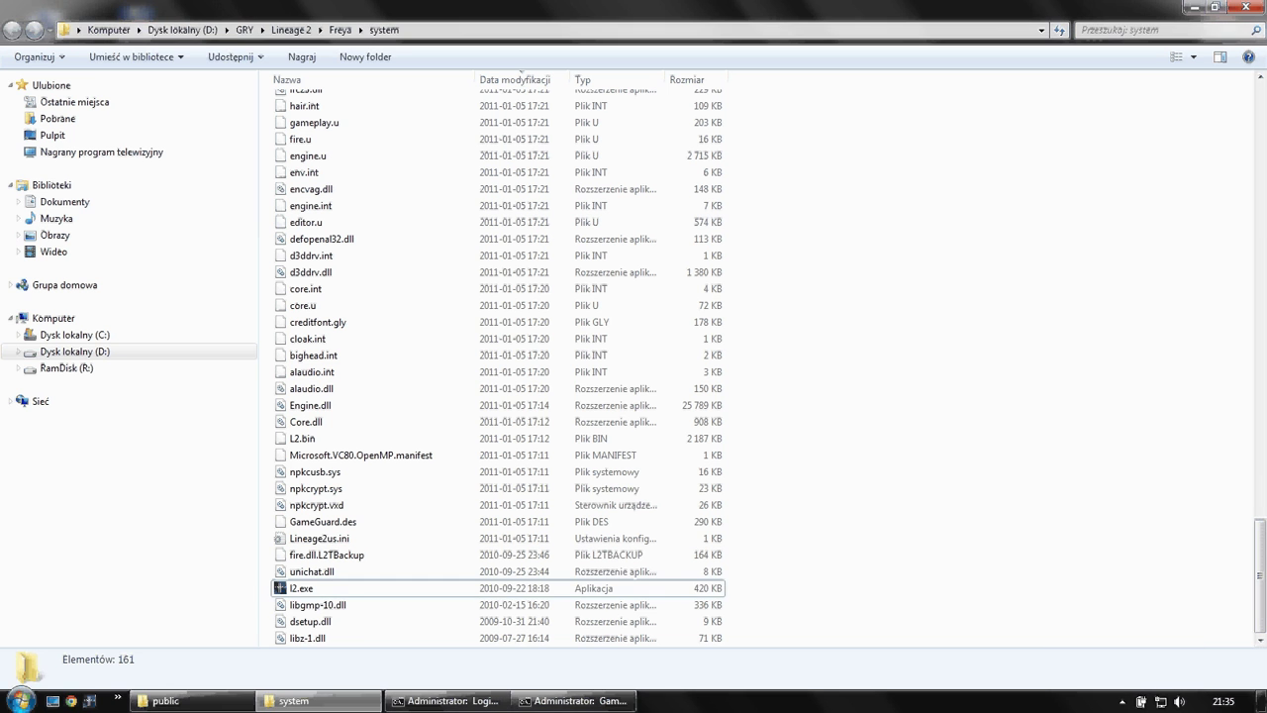
click(301, 587)
key(Return)
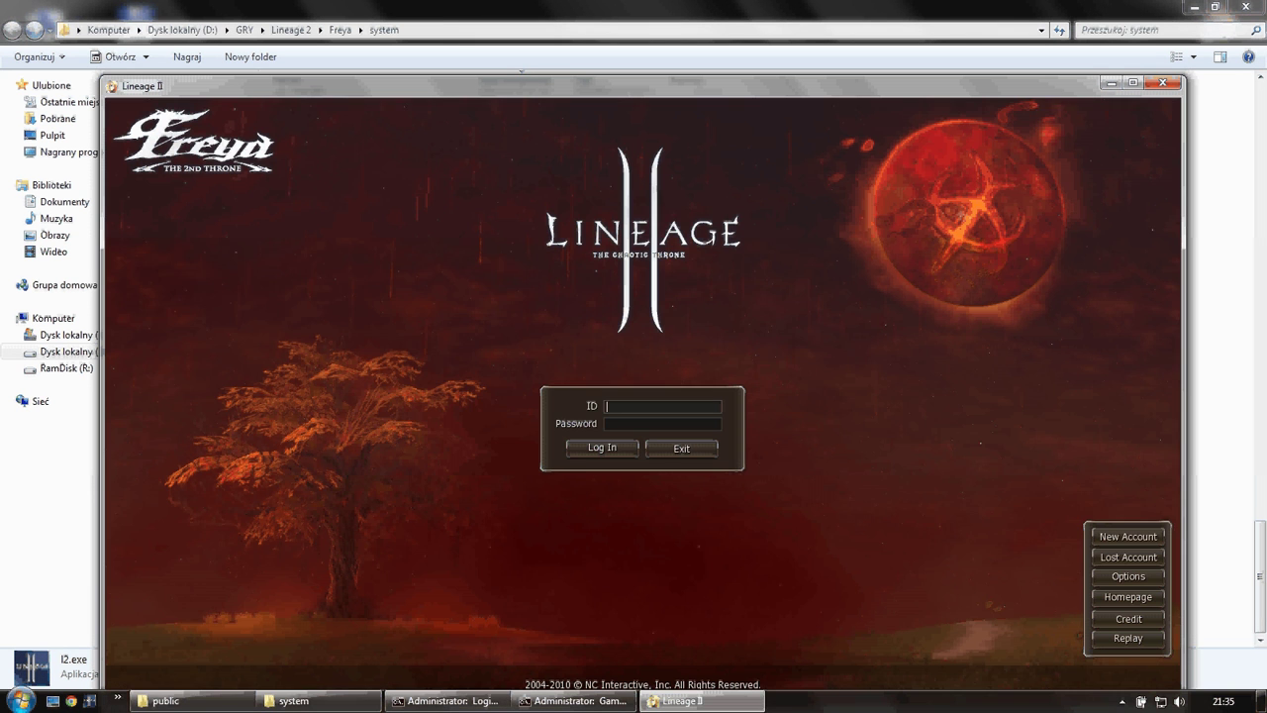
- Log back in, accept the agreement, and enter the Bartz server
text(clockm)
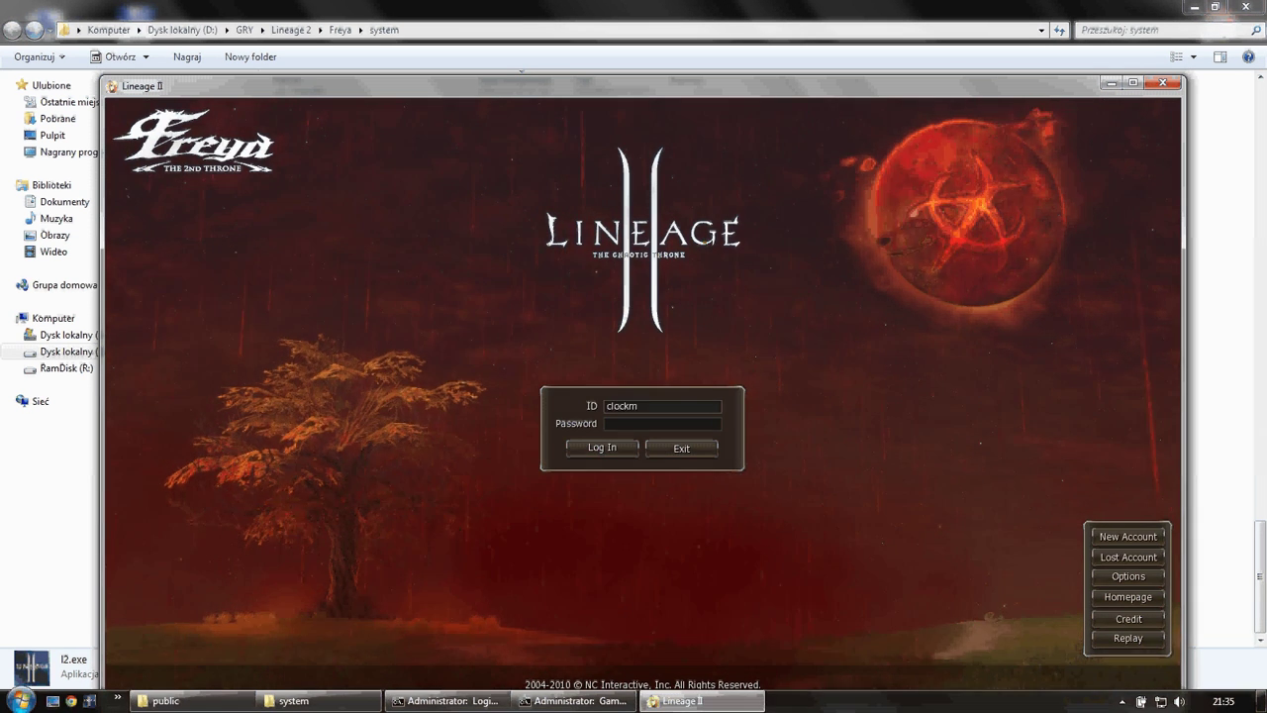
key(Tab)
text(********)
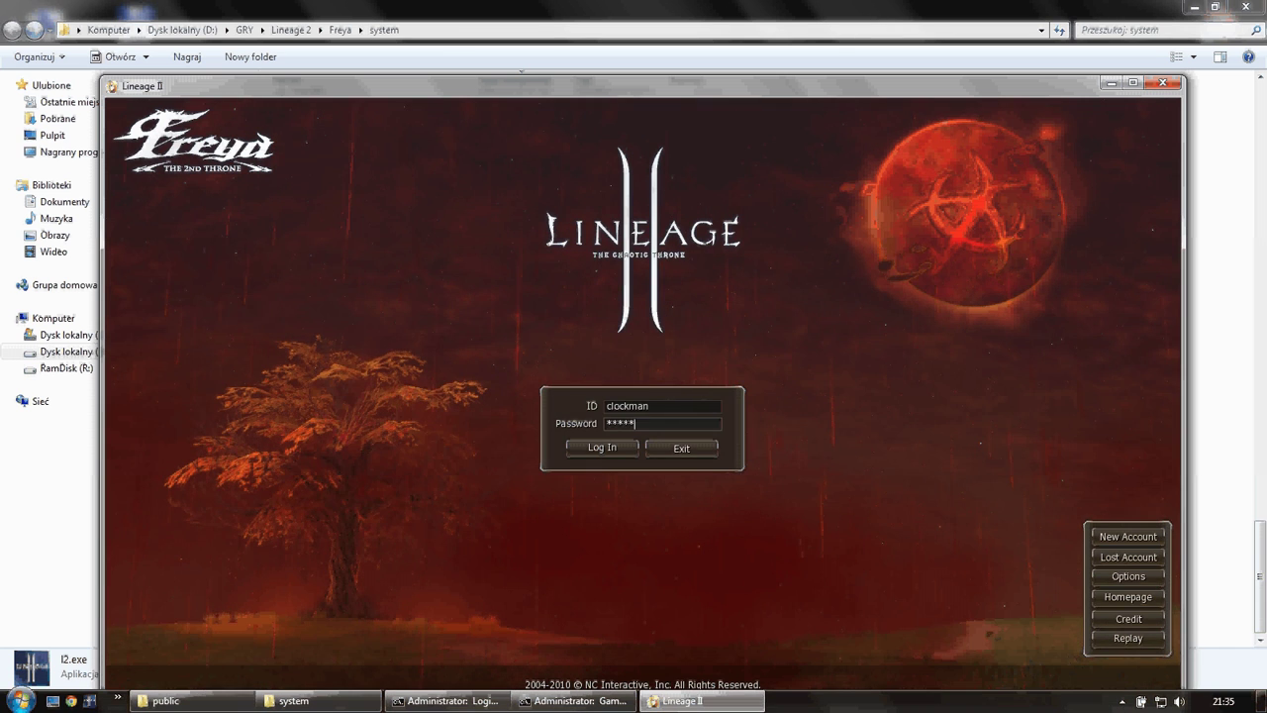
key(Return)
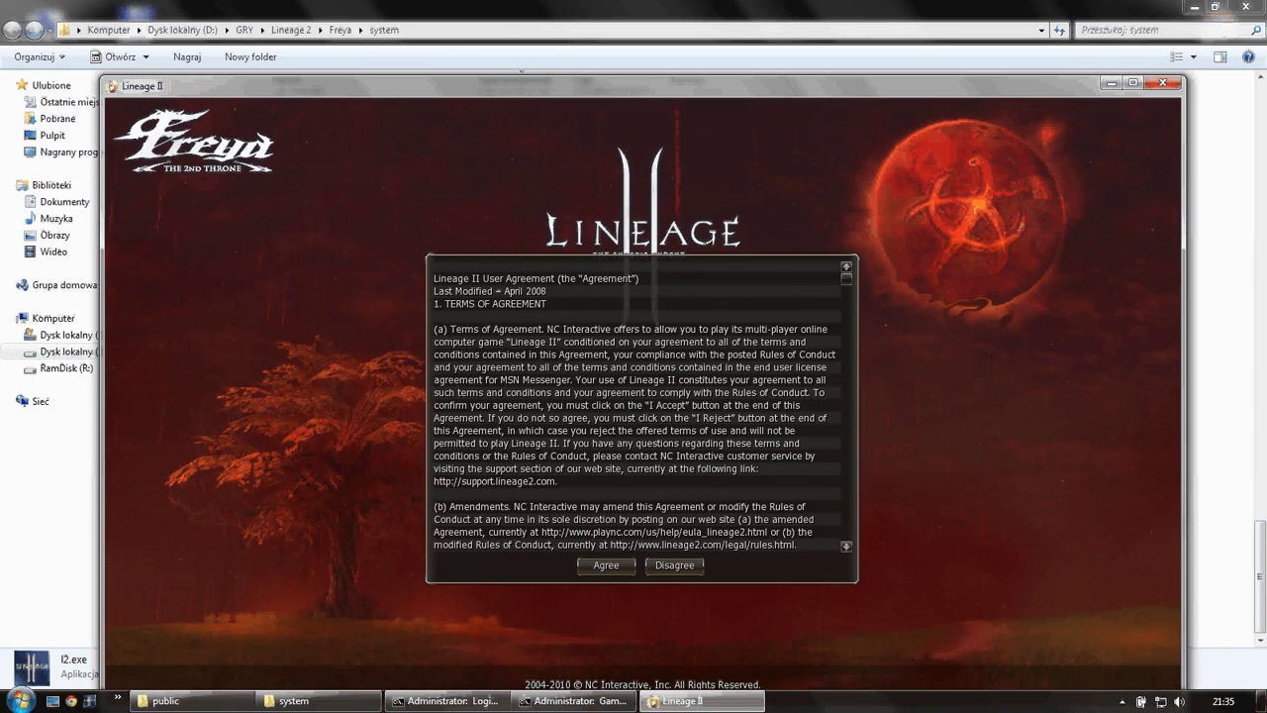
key(Return)
key(Return)
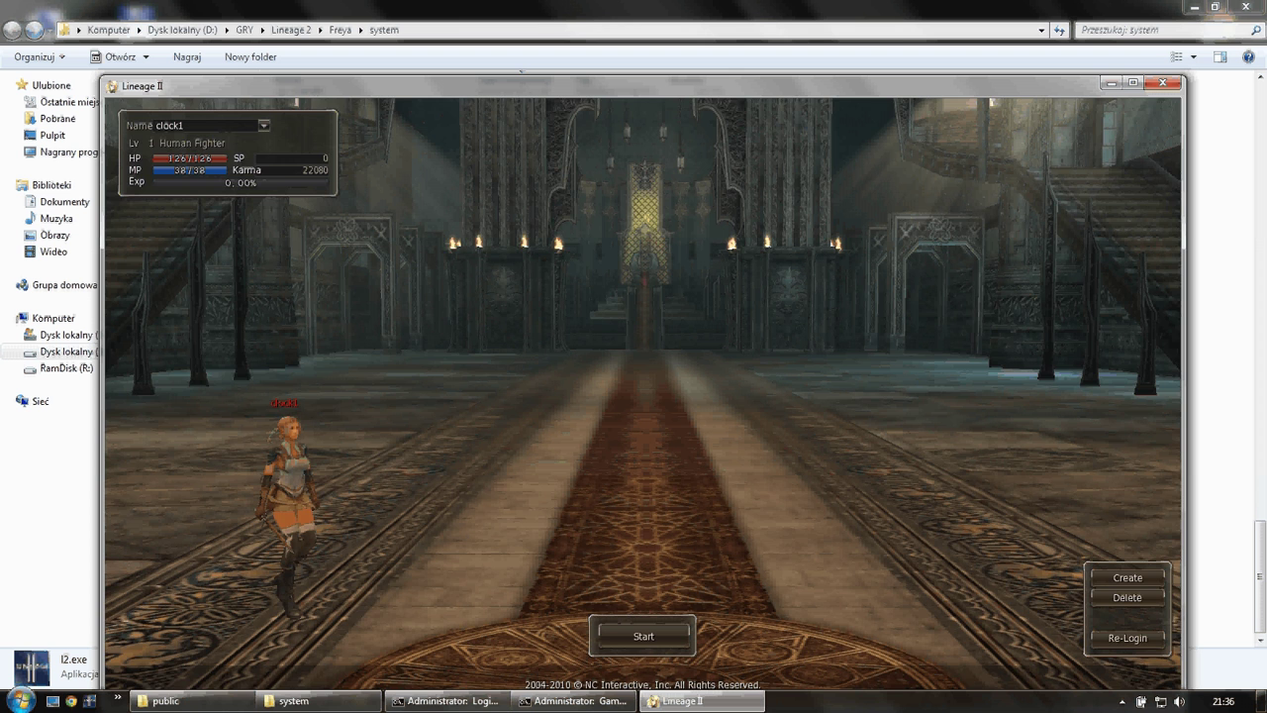
key(Return)
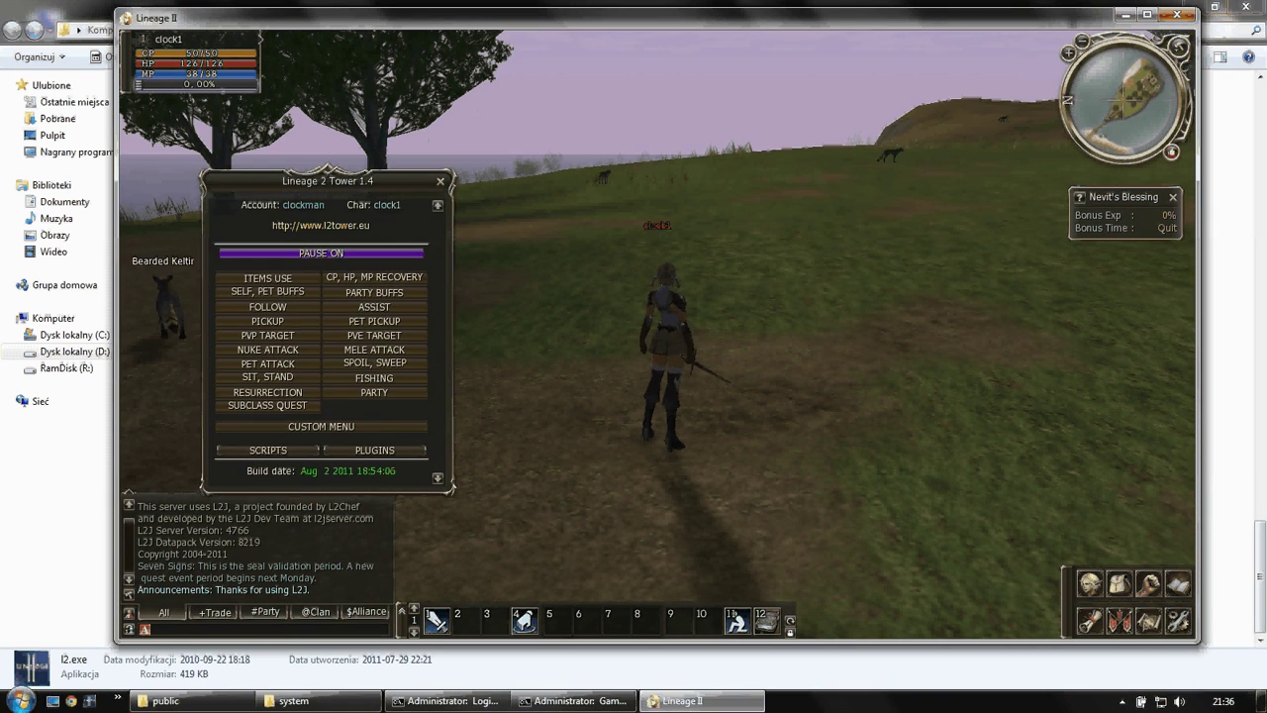
- Move the L2Tower panel, take the bot off pause, and quit the game
drag(320, 180, 501, 179)
click(501, 252)
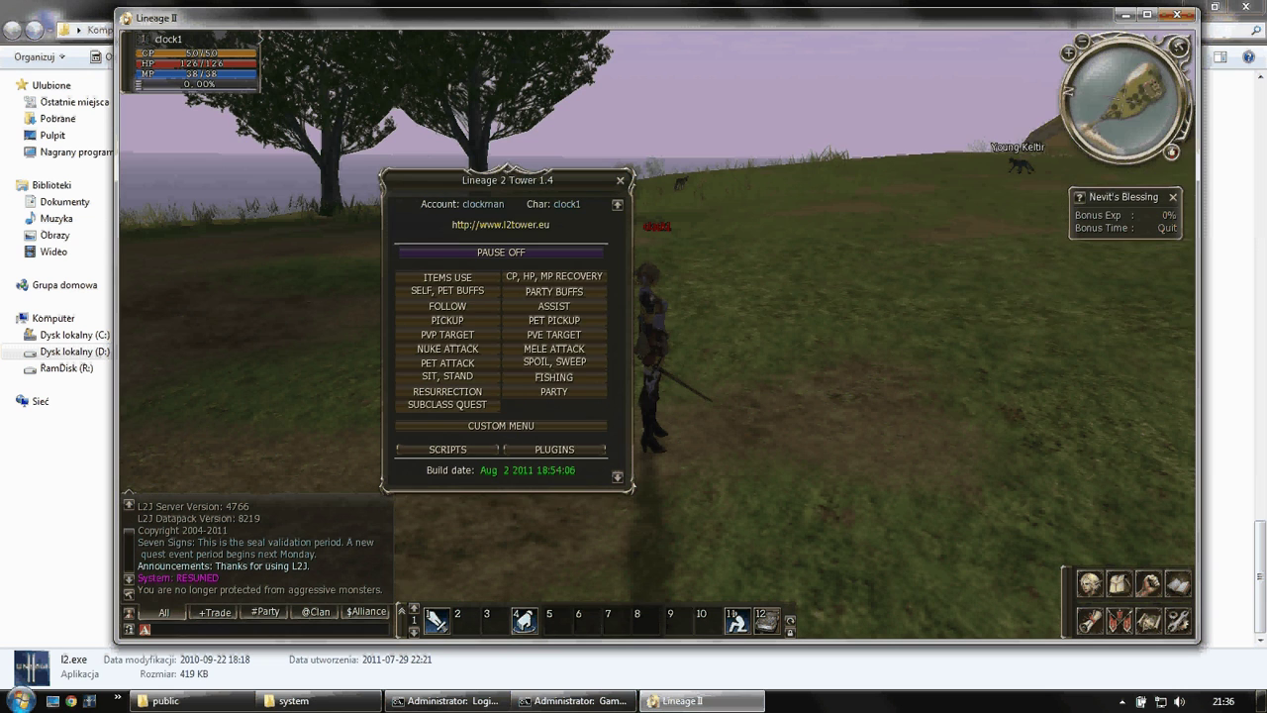
key(alt+x)
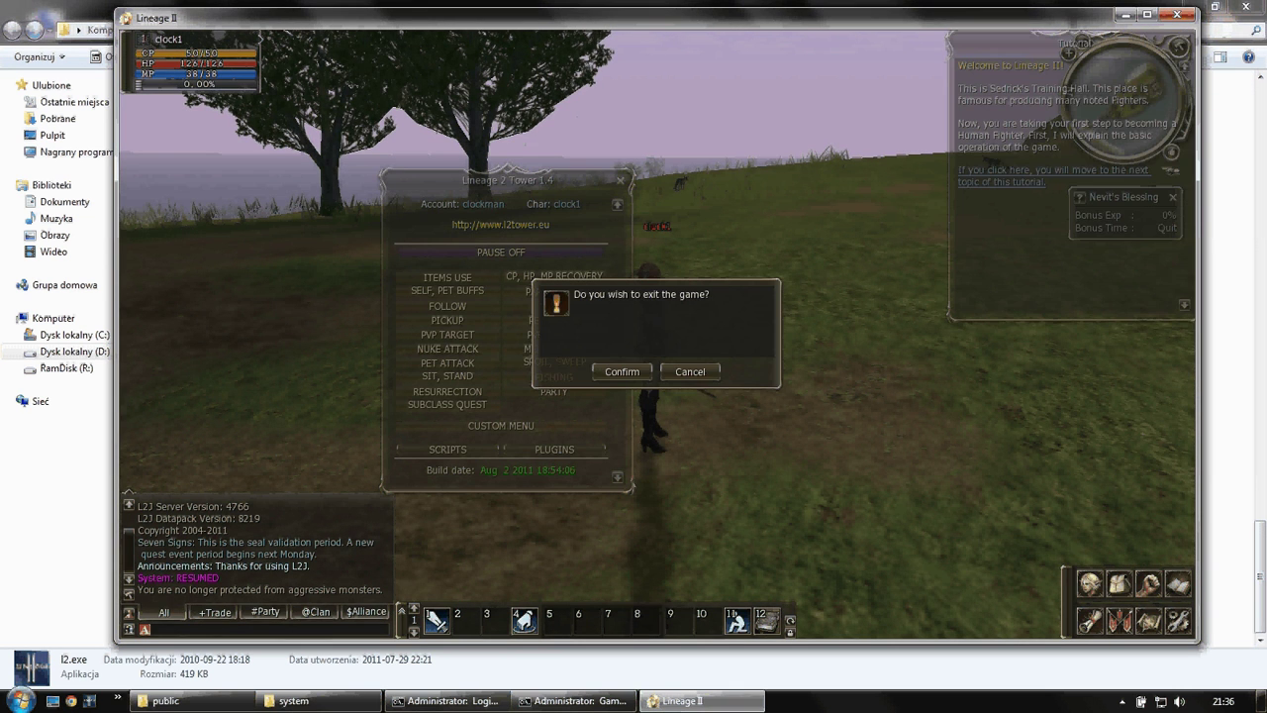
key(Return)
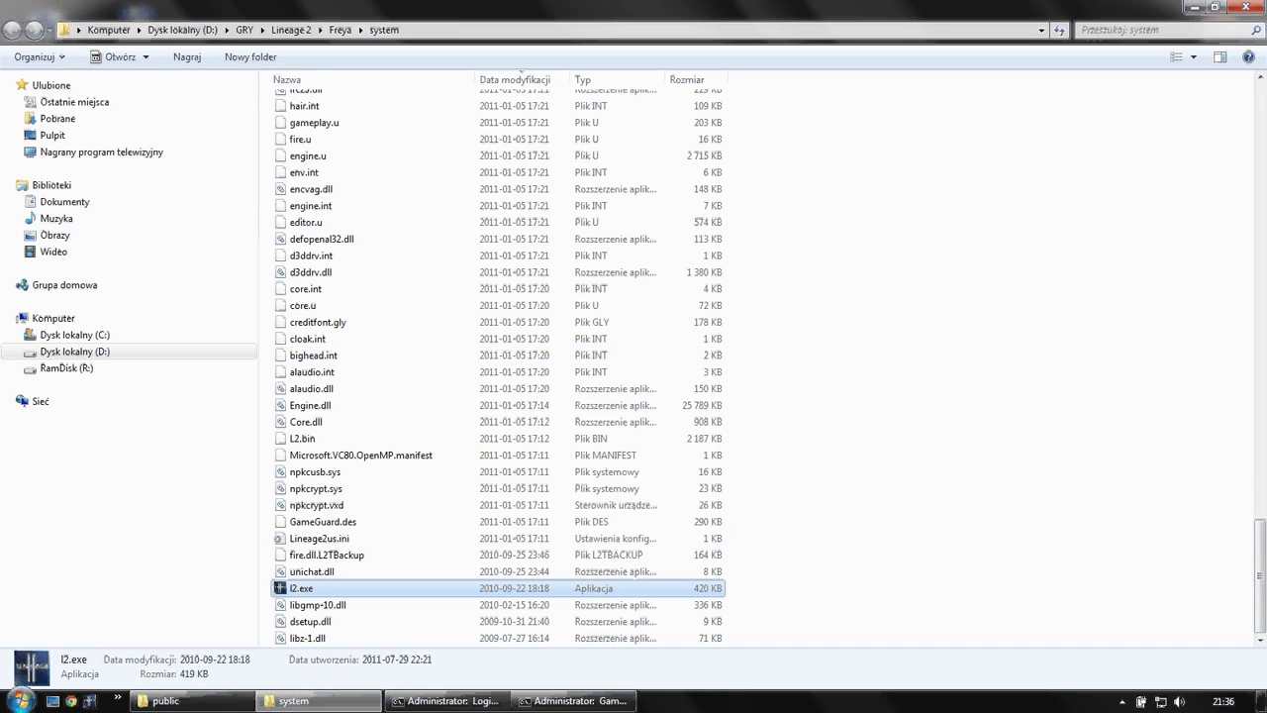
- Launch L2Tower.exe from the public folder and open its Patch Config settings
click(195, 699)
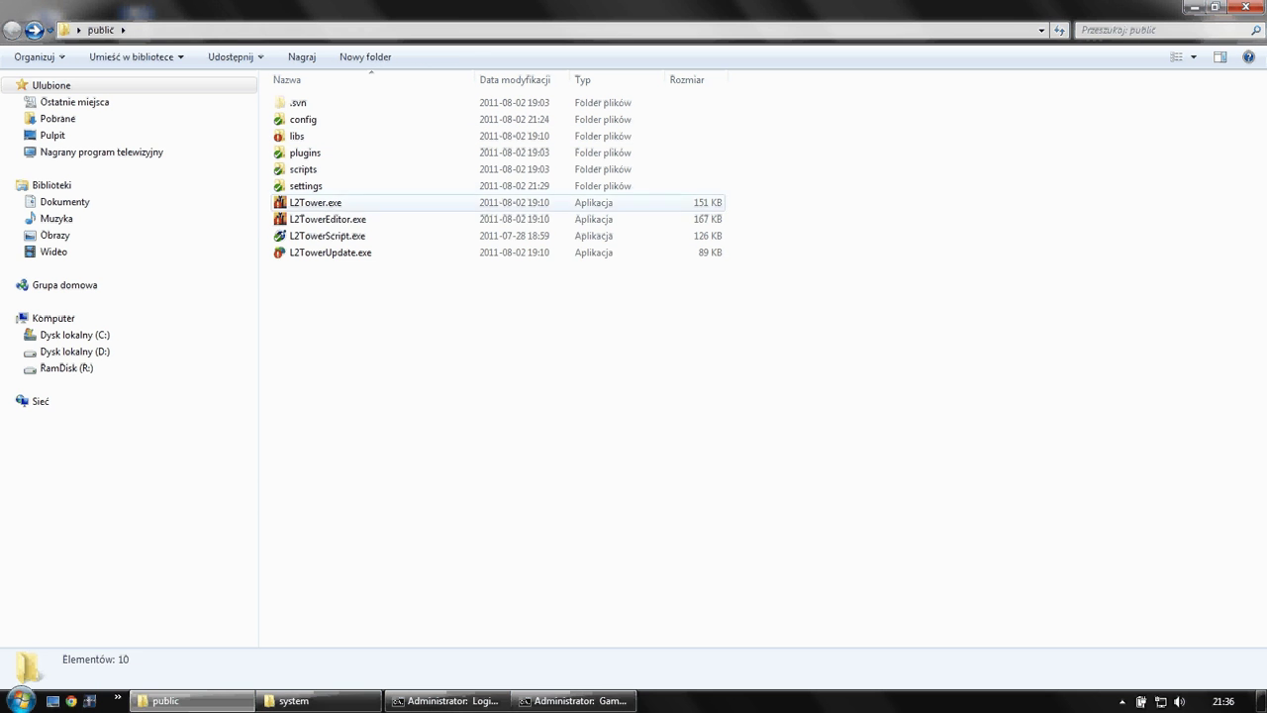
click(314, 202)
double_click(315, 202)
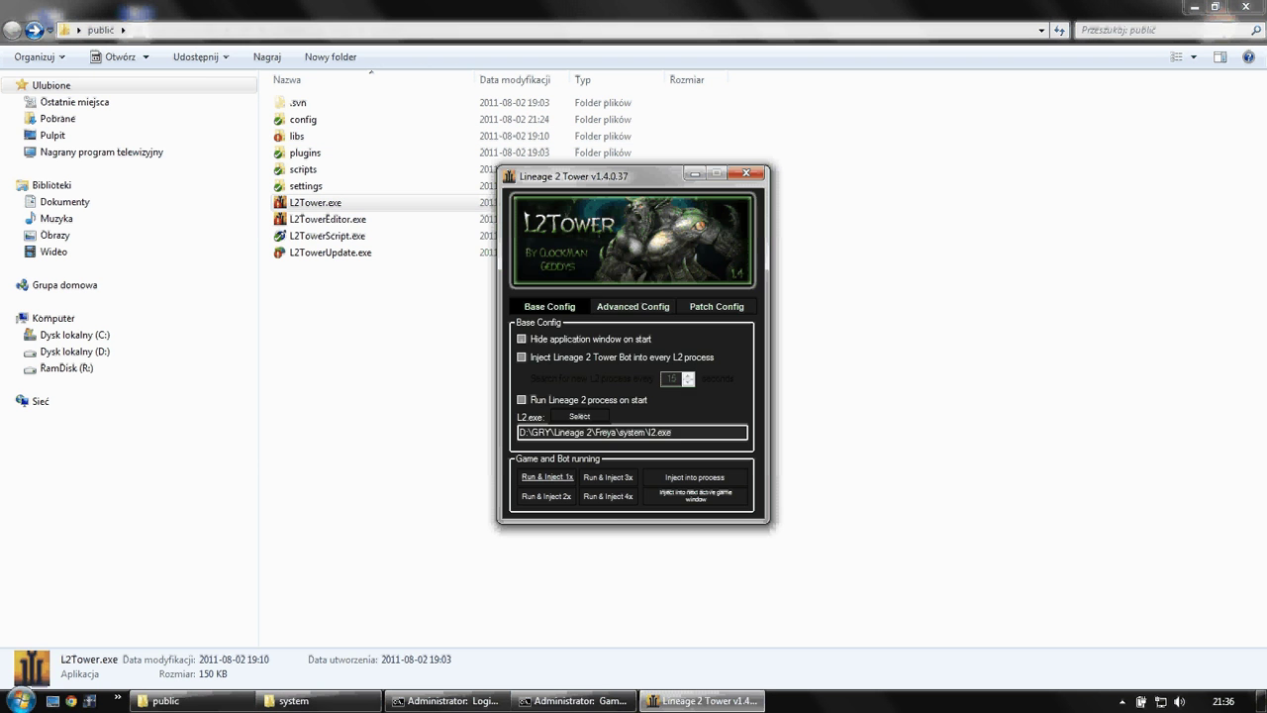
click(632, 306)
click(716, 305)
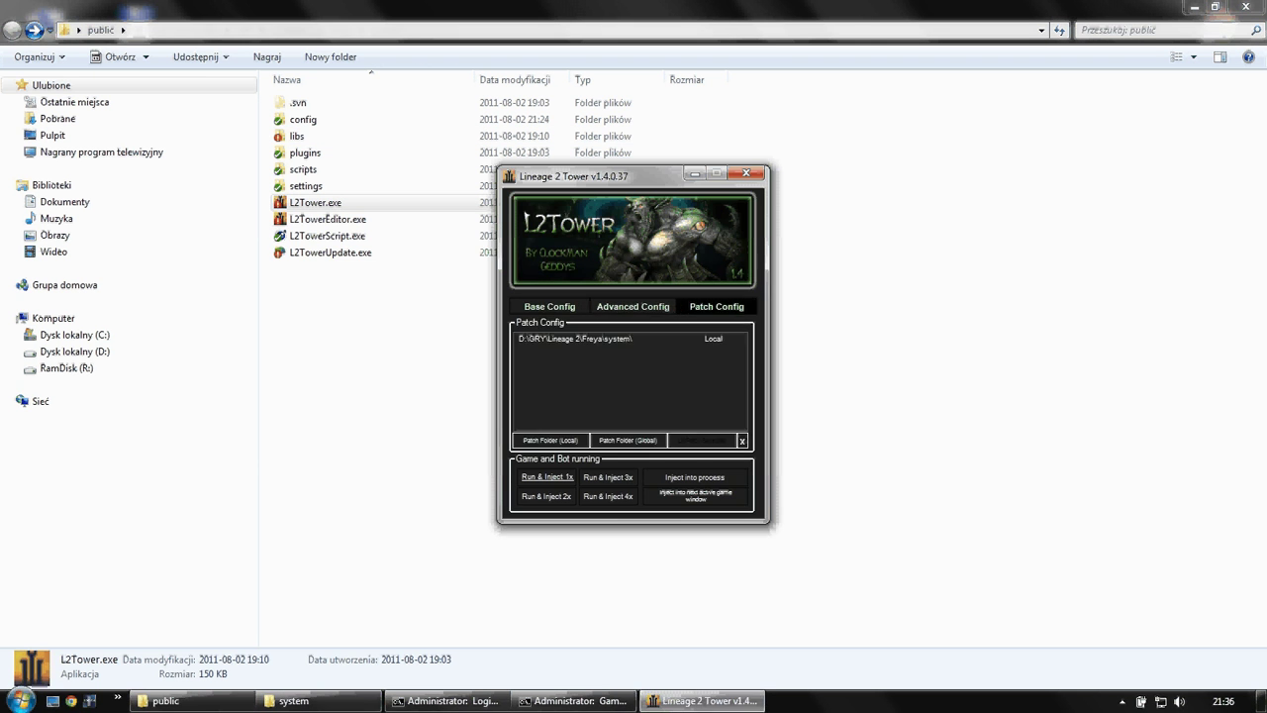
- Unpatch the selected Freya system folder
click(594, 338)
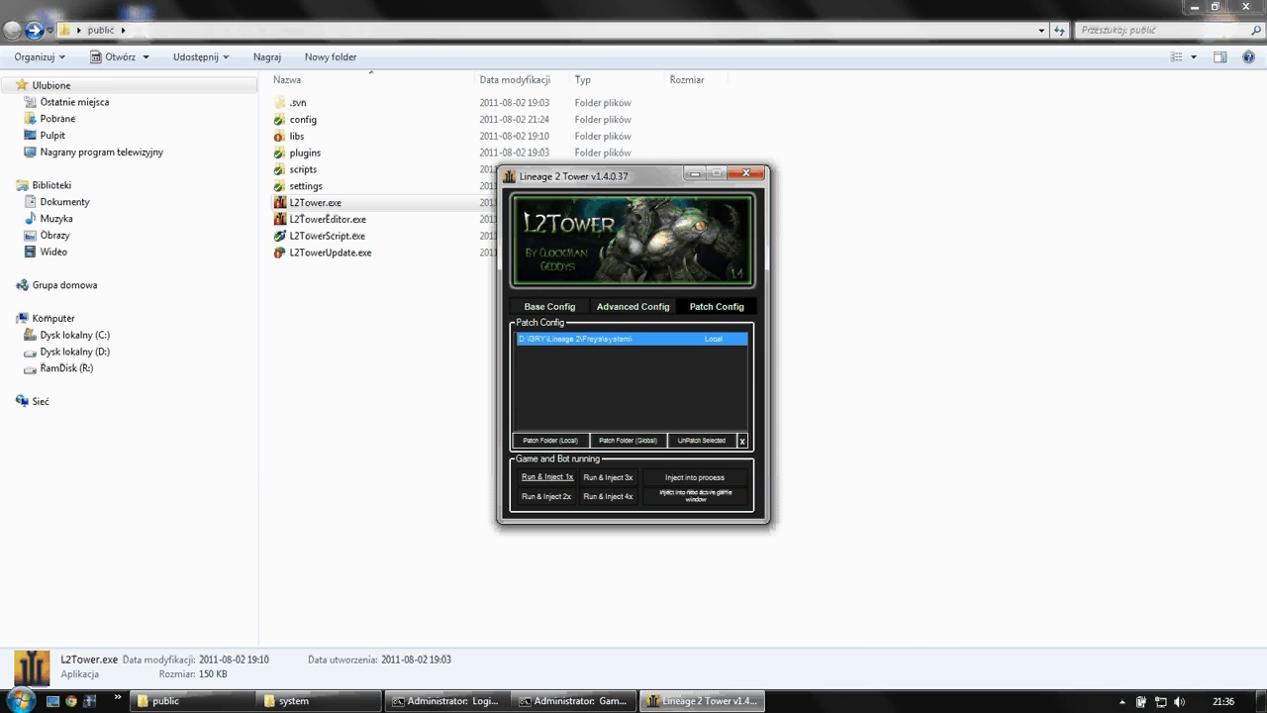
click(702, 440)
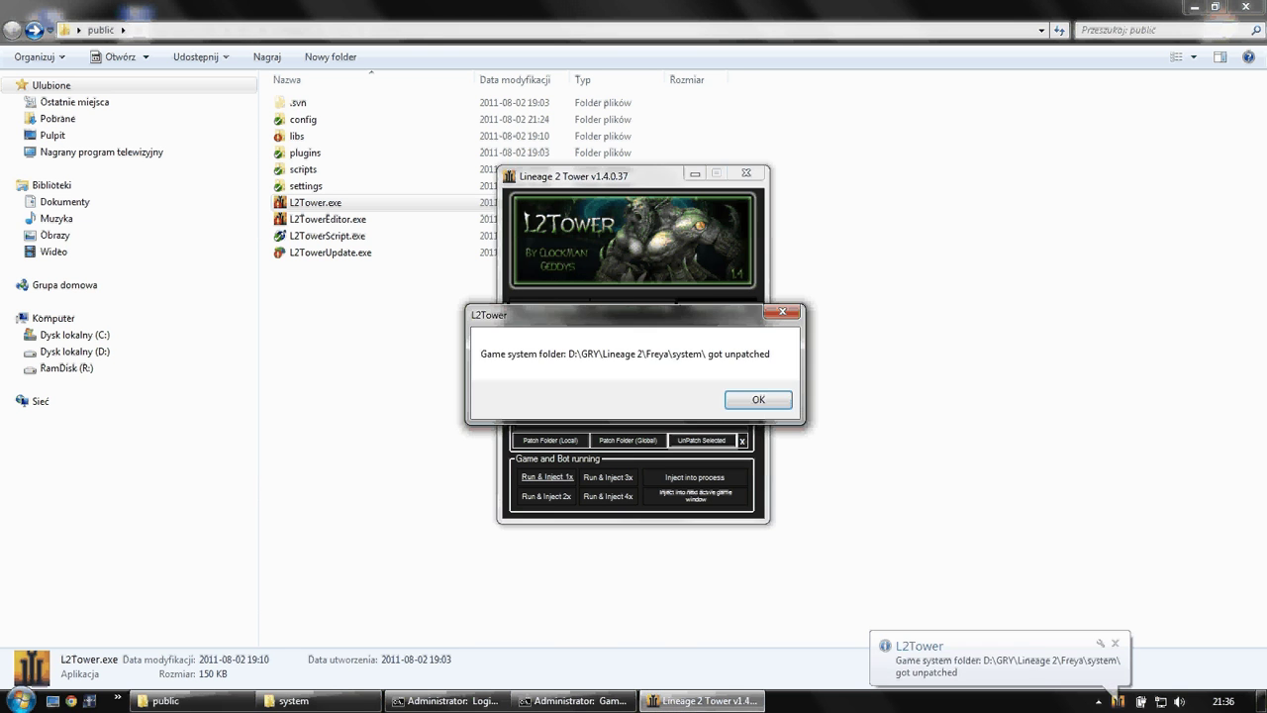
key(Return)
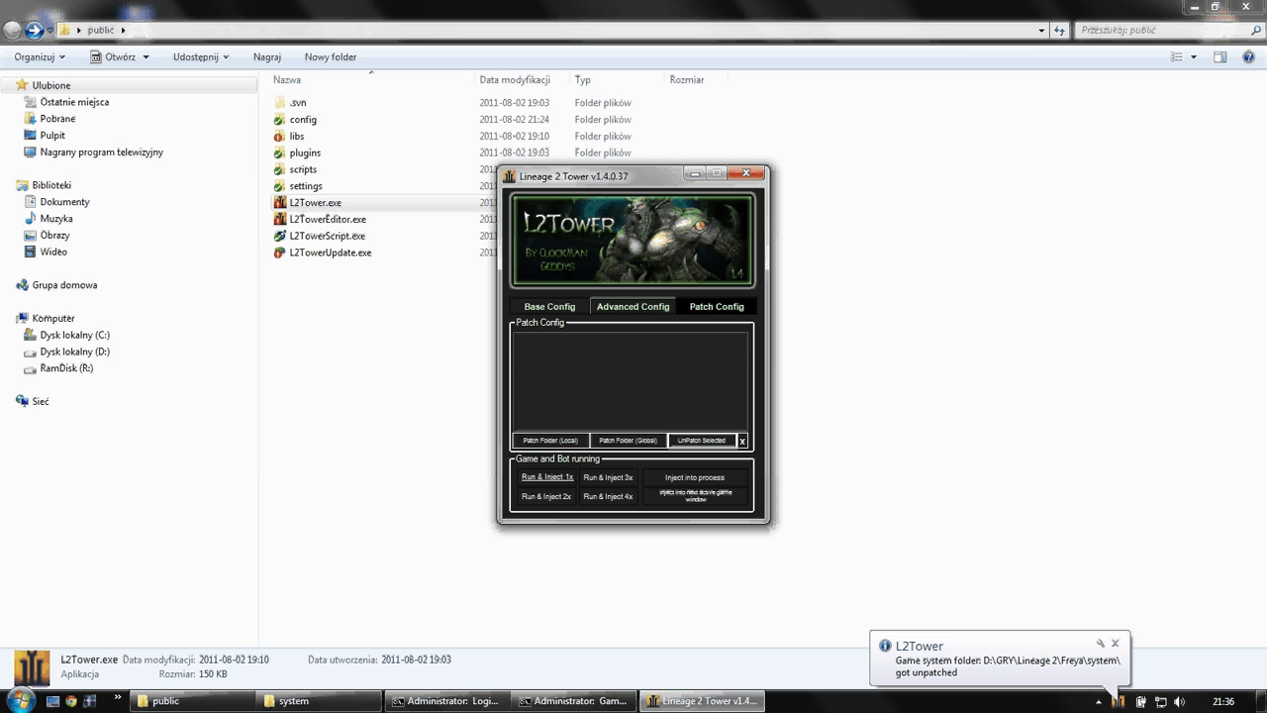
- Check the Advanced and Base settings tabs, then close the L2Tower window
click(632, 305)
click(549, 306)
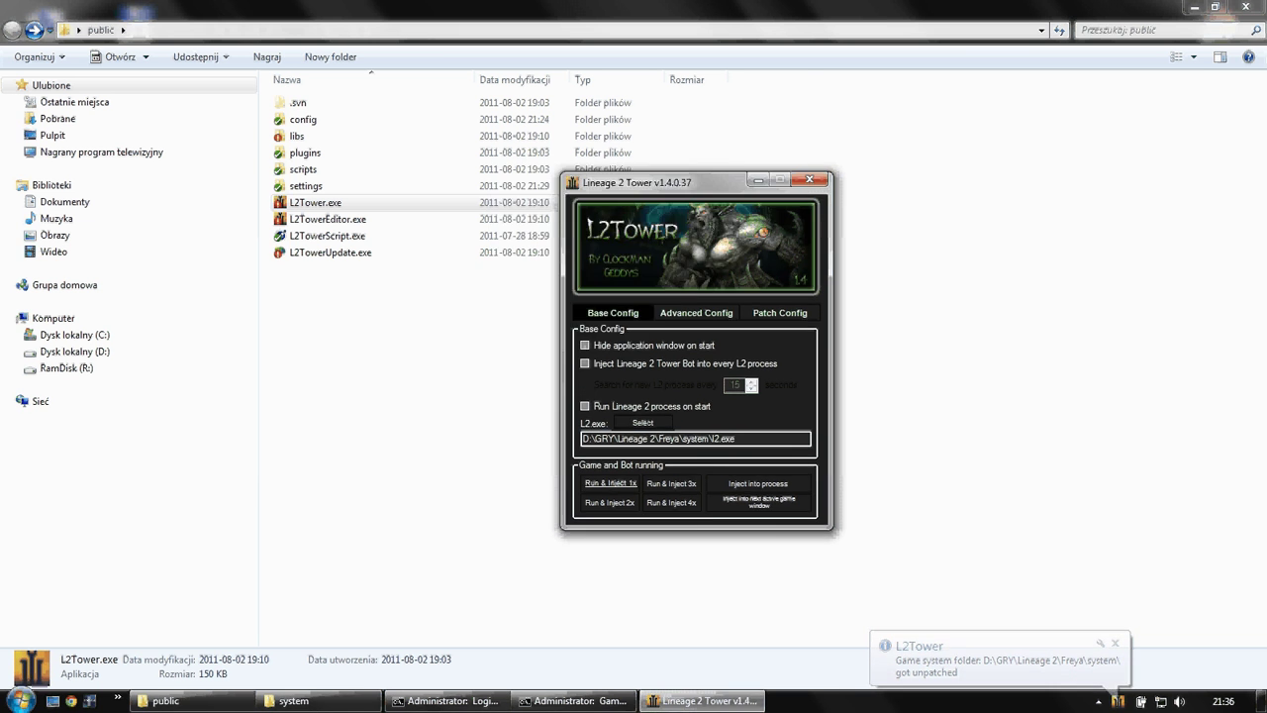
drag(594, 176, 373, 289)
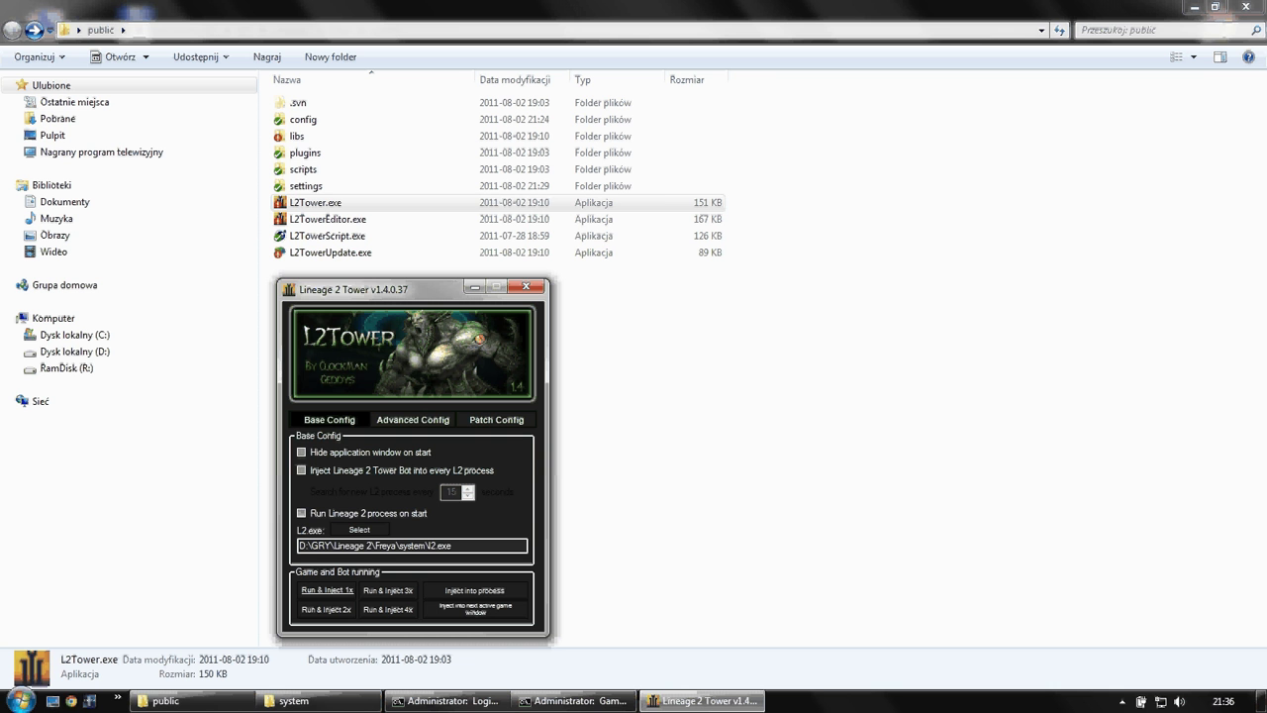
click(526, 286)
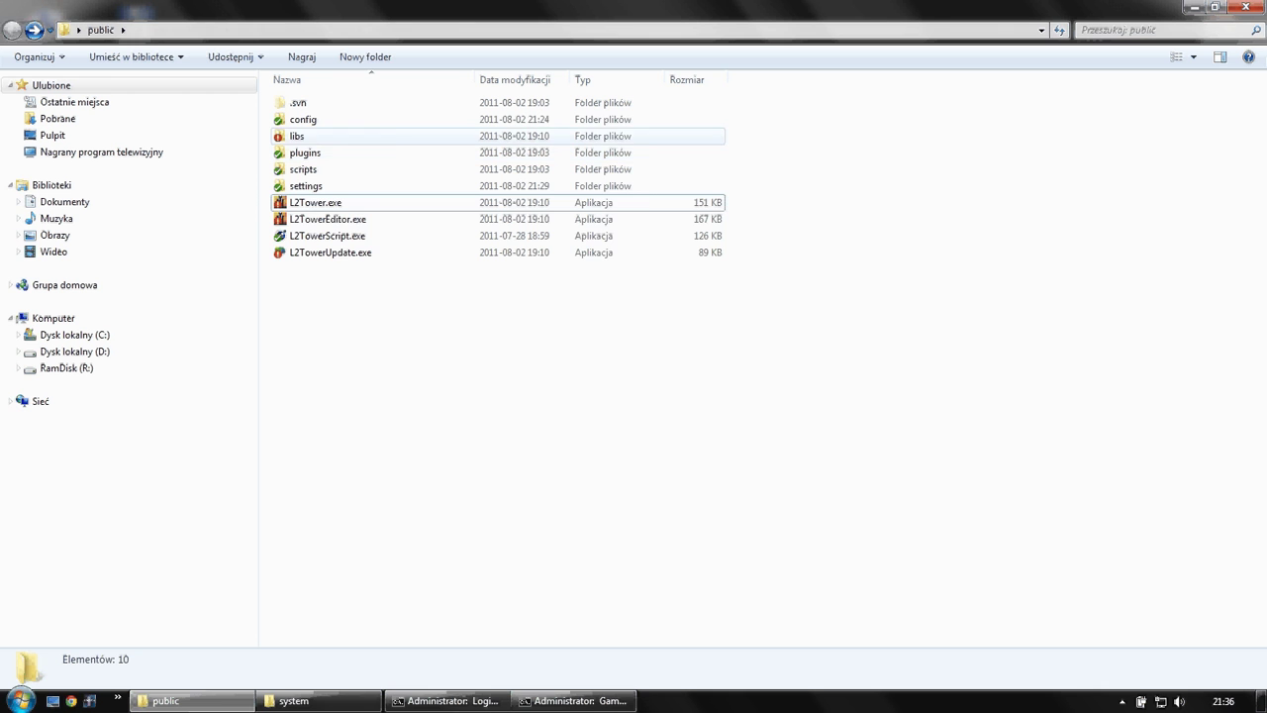
- Open libs and inspect L2T.dll, L2Tower.dll and L2Tower2.dll
double_click(297, 136)
click(304, 468)
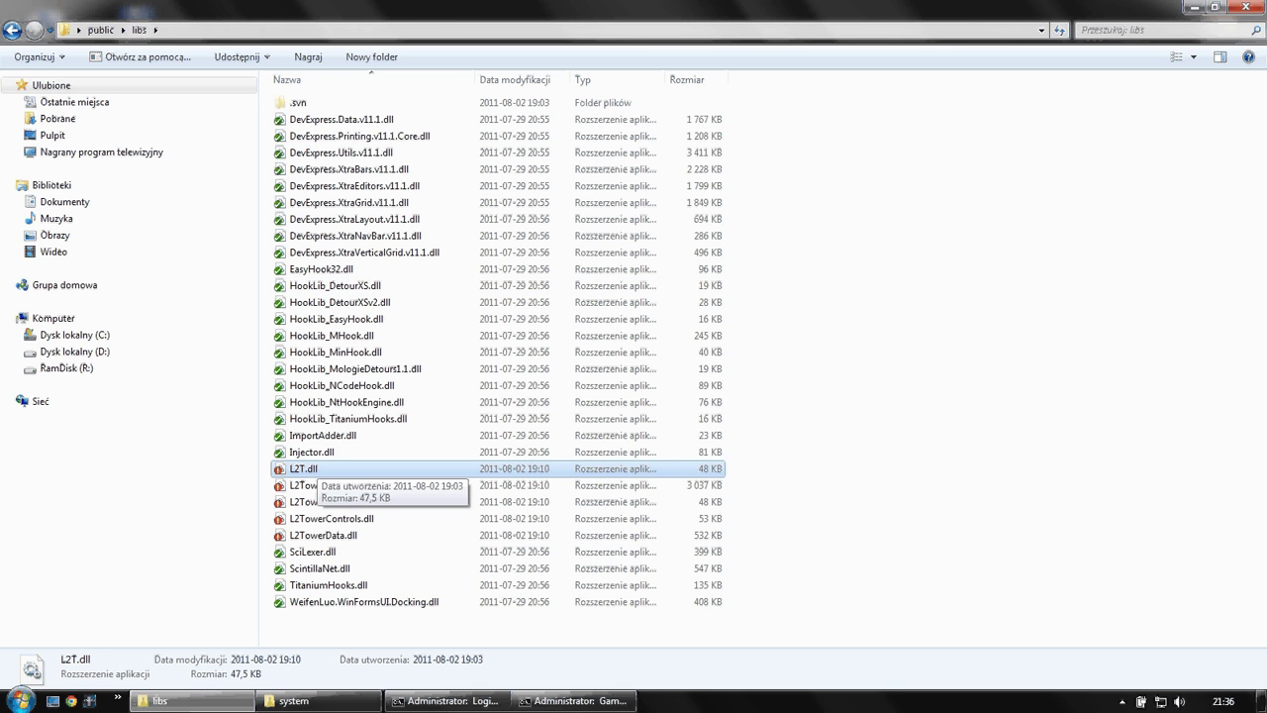
mouse_move(319, 701)
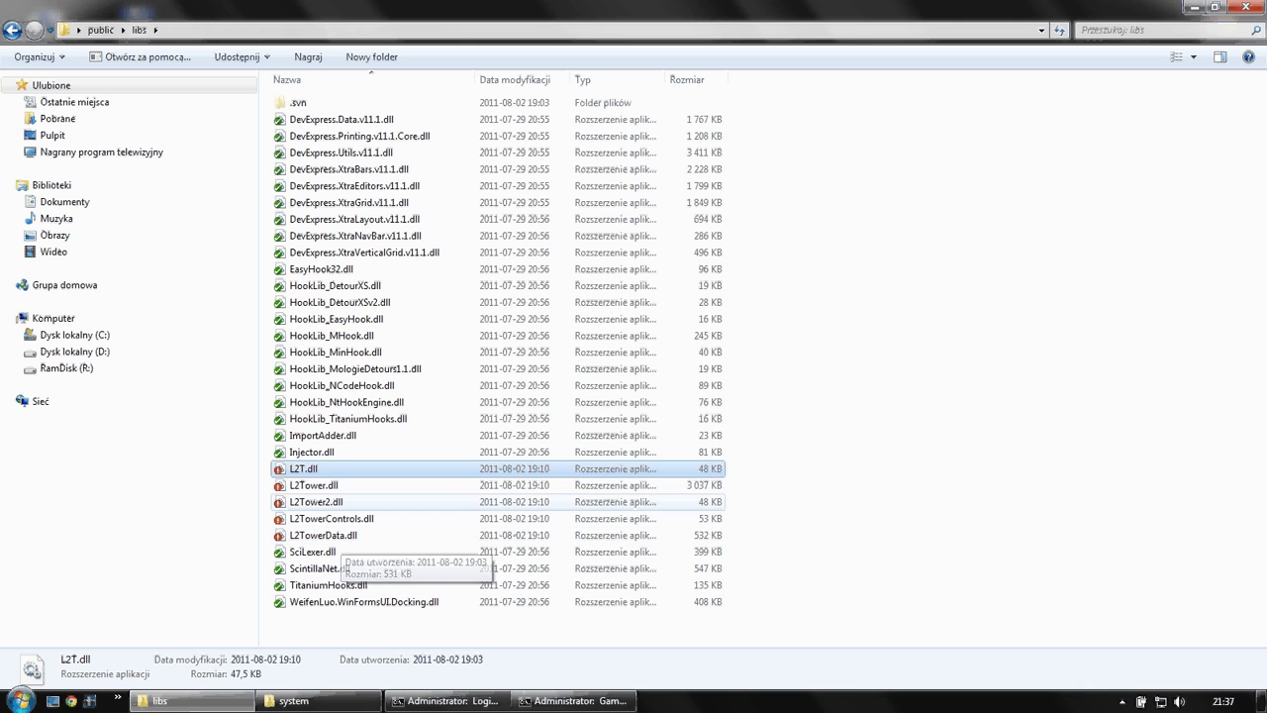
click(313, 485)
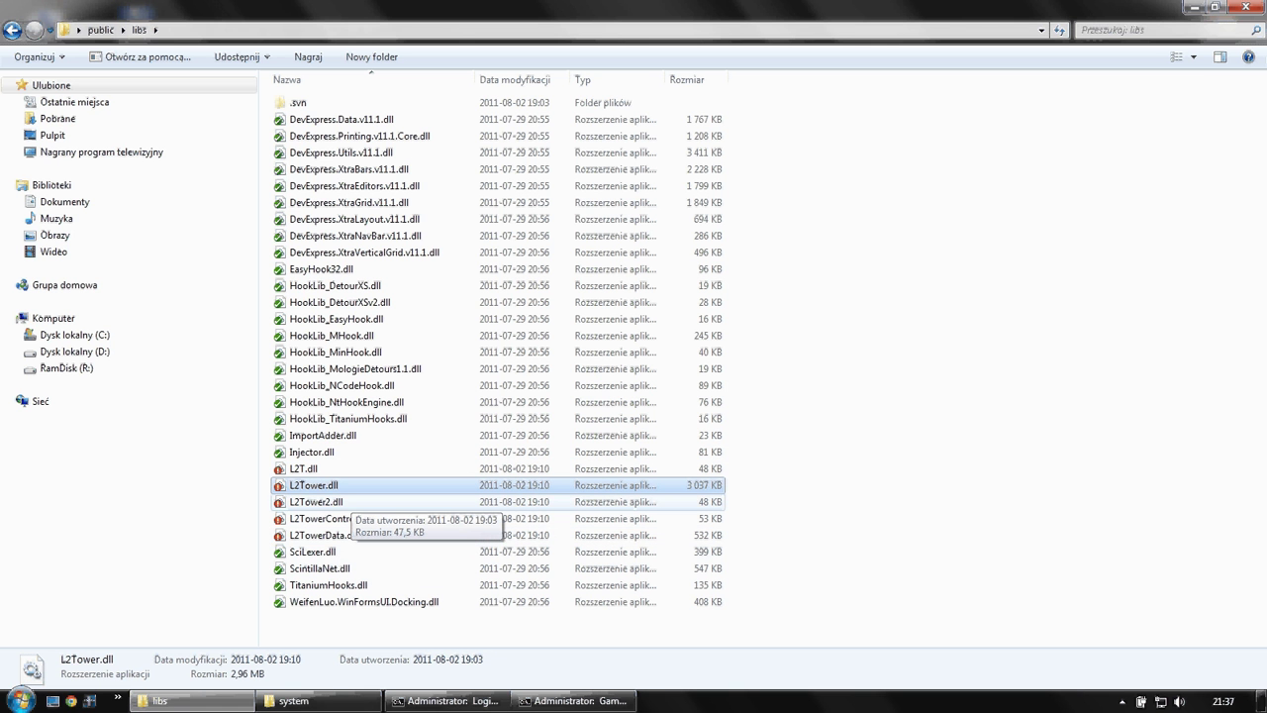
click(316, 502)
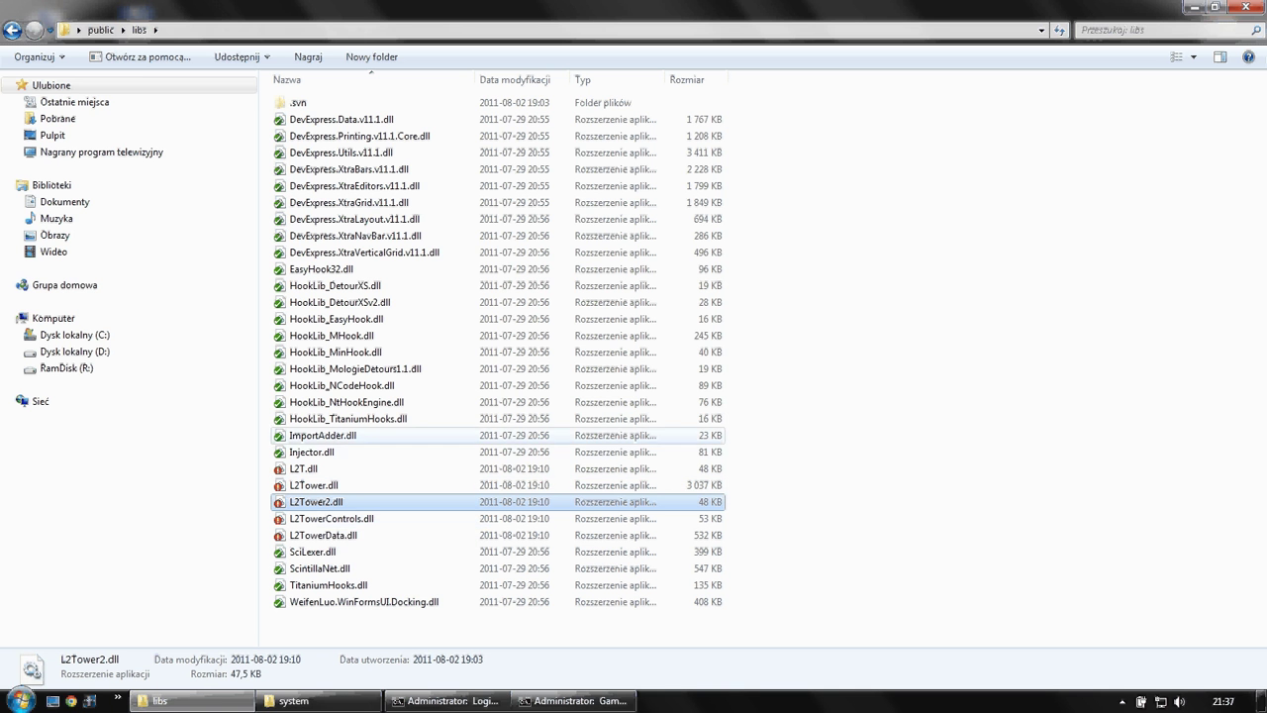
- Select the nine HookLib DLLs and Injector.dll through WeifenLuo.WinFormsUI.Docking.dll, then go up to public
click(347, 418)
drag(783, 418, 331, 281)
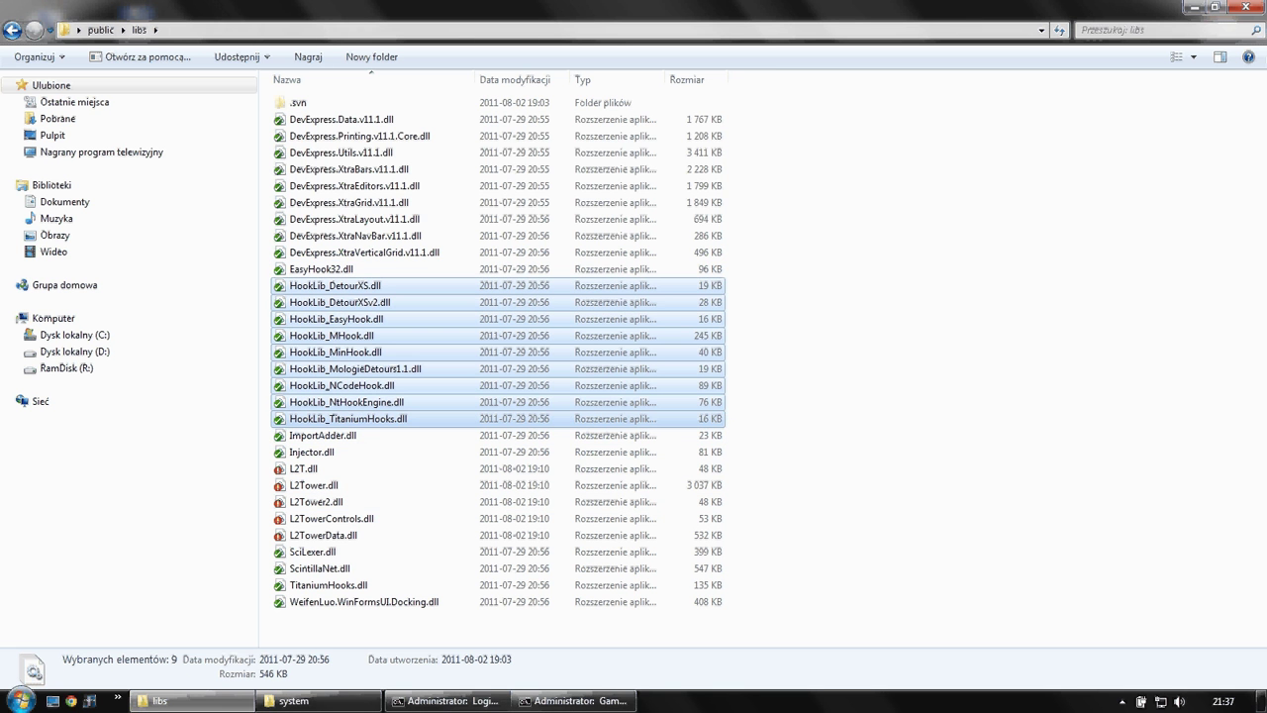
drag(760, 283, 283, 428)
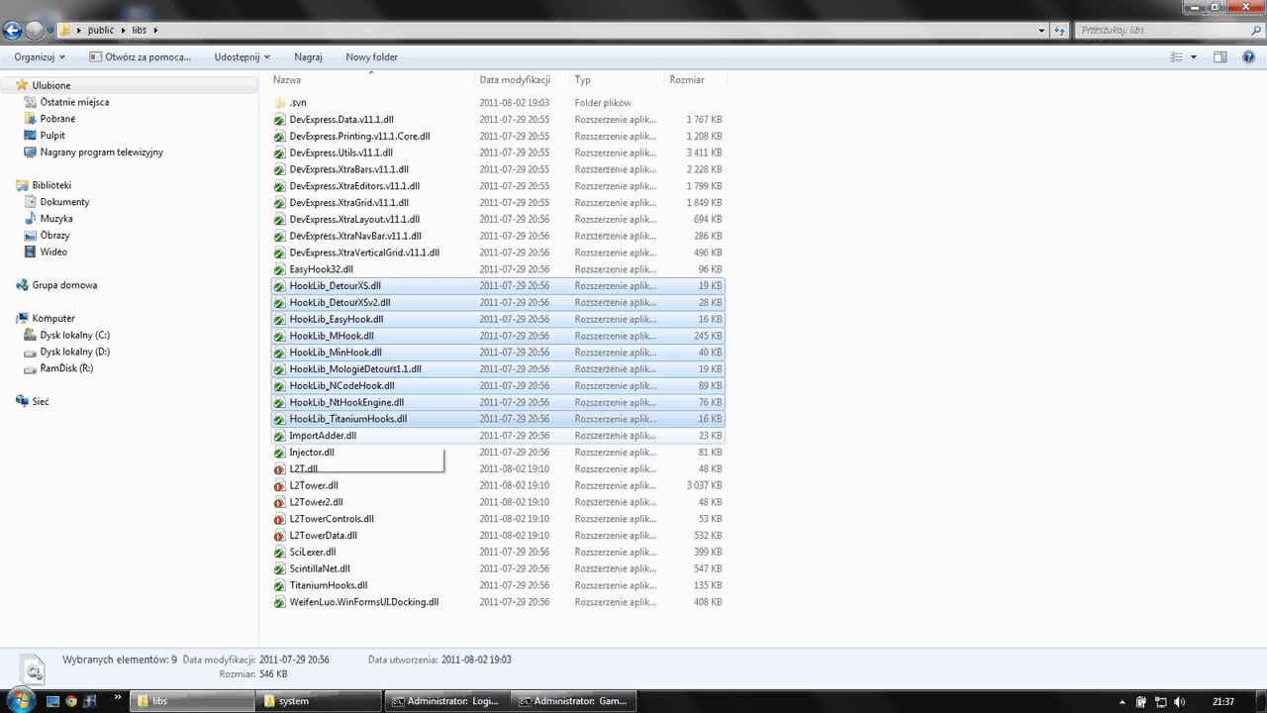
drag(792, 643, 308, 454)
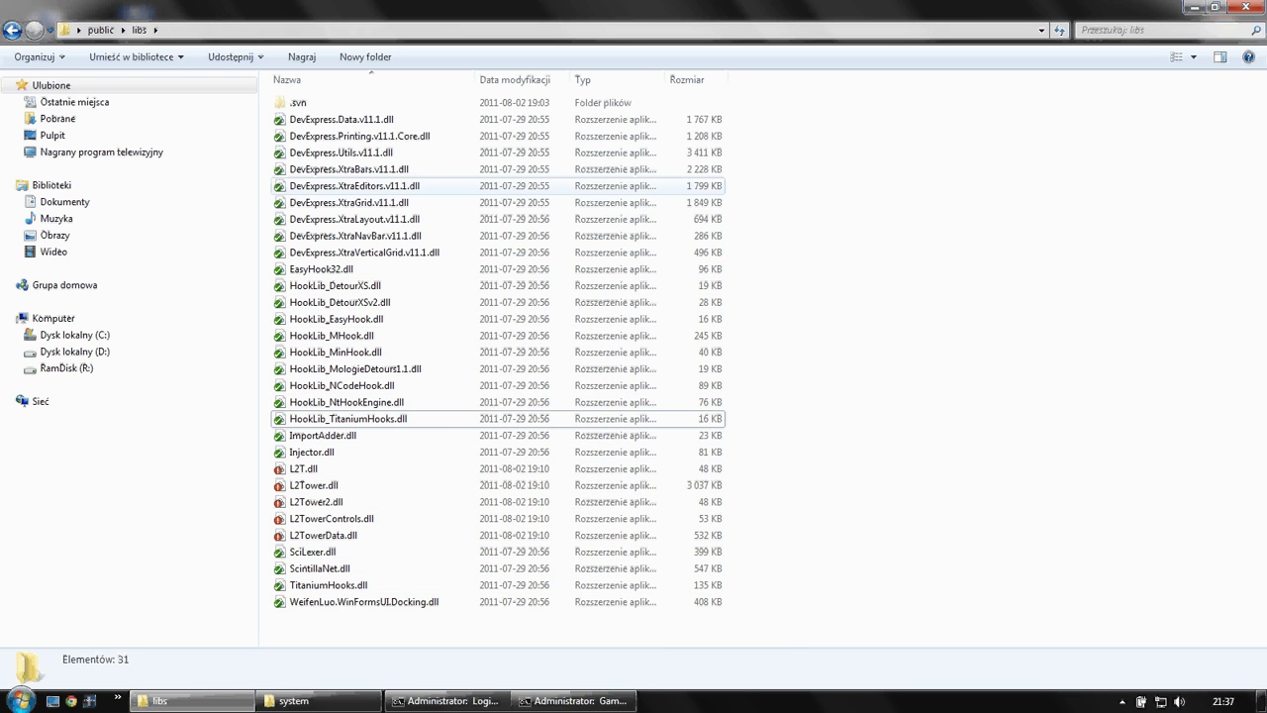
key(BackSpace)
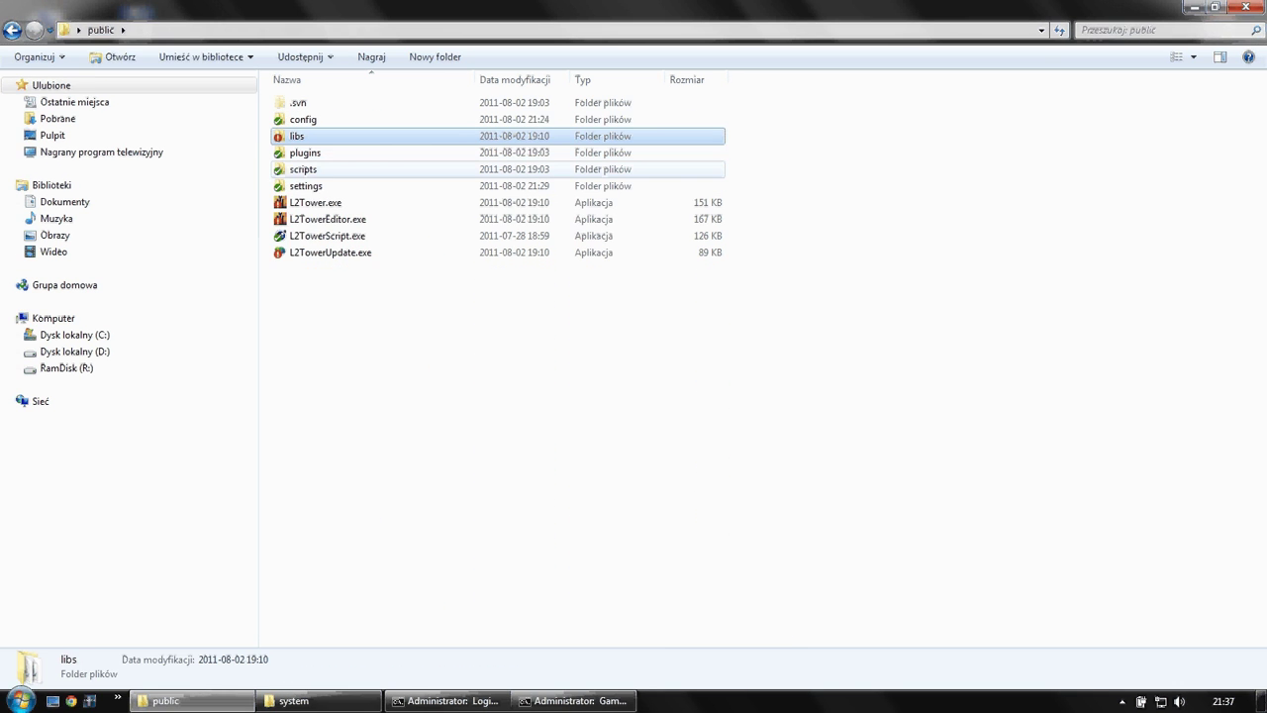
double_click(306, 186)
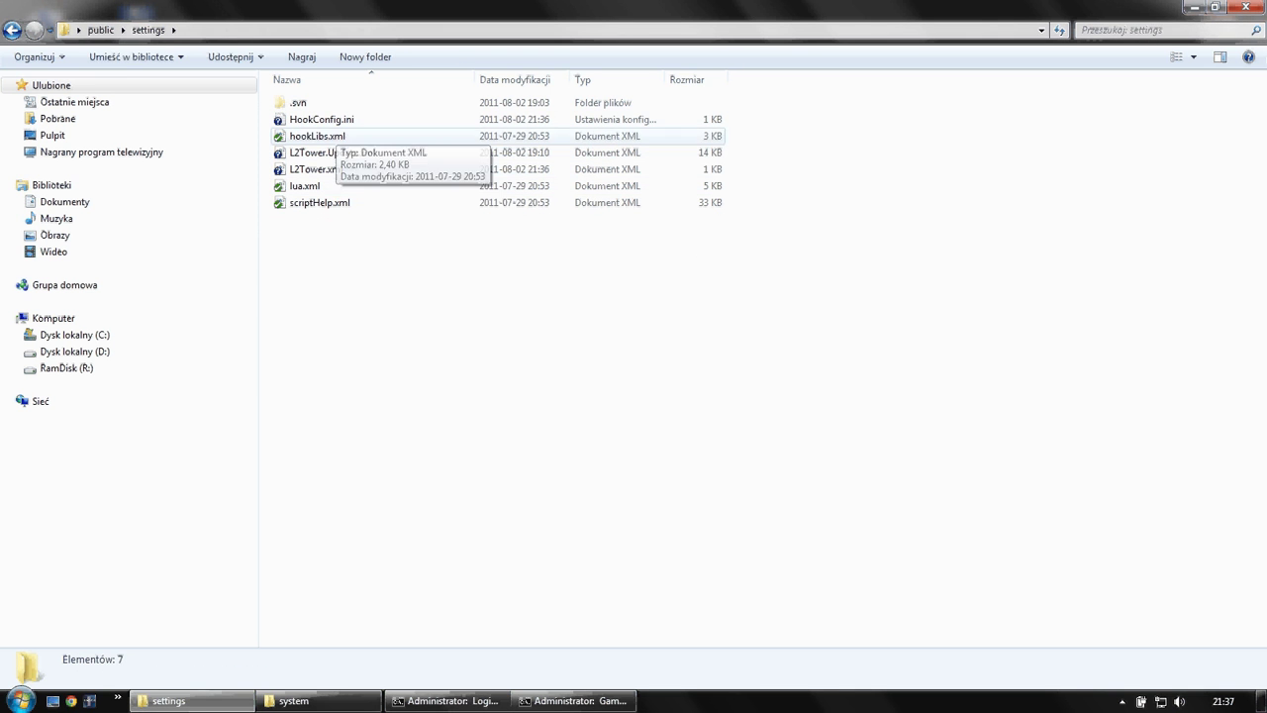
right_click(335, 134)
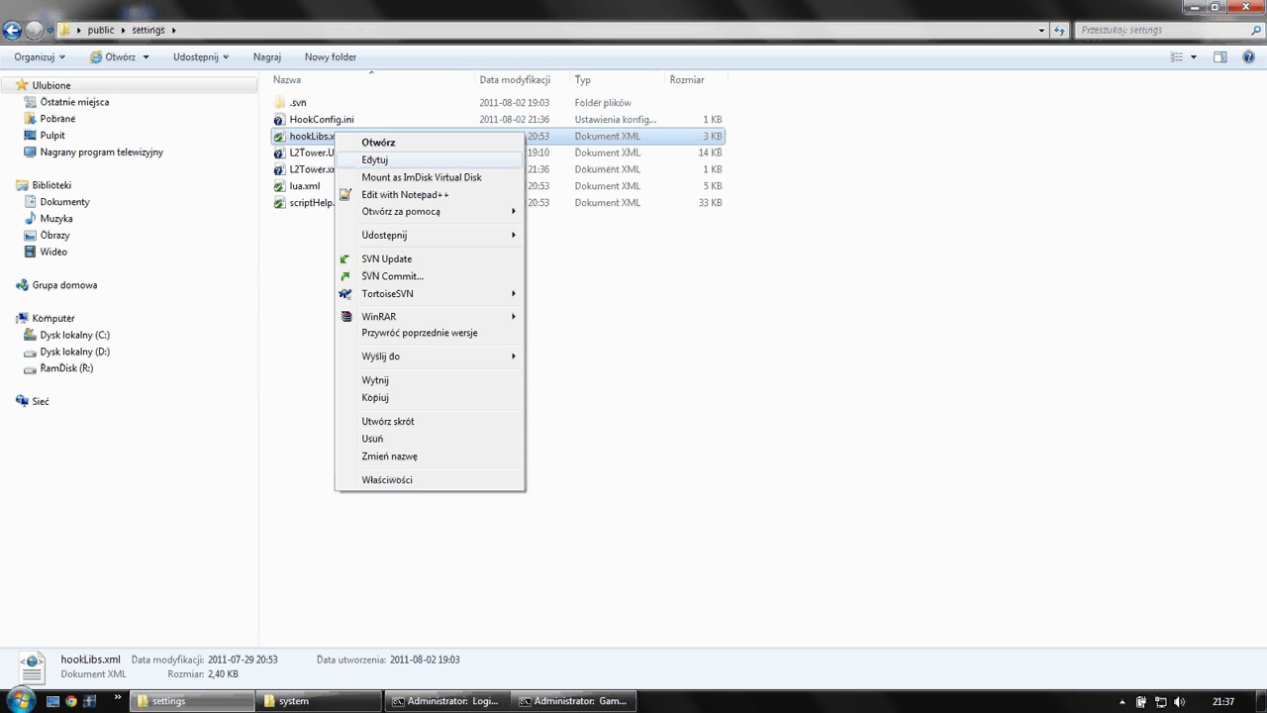
click(405, 194)
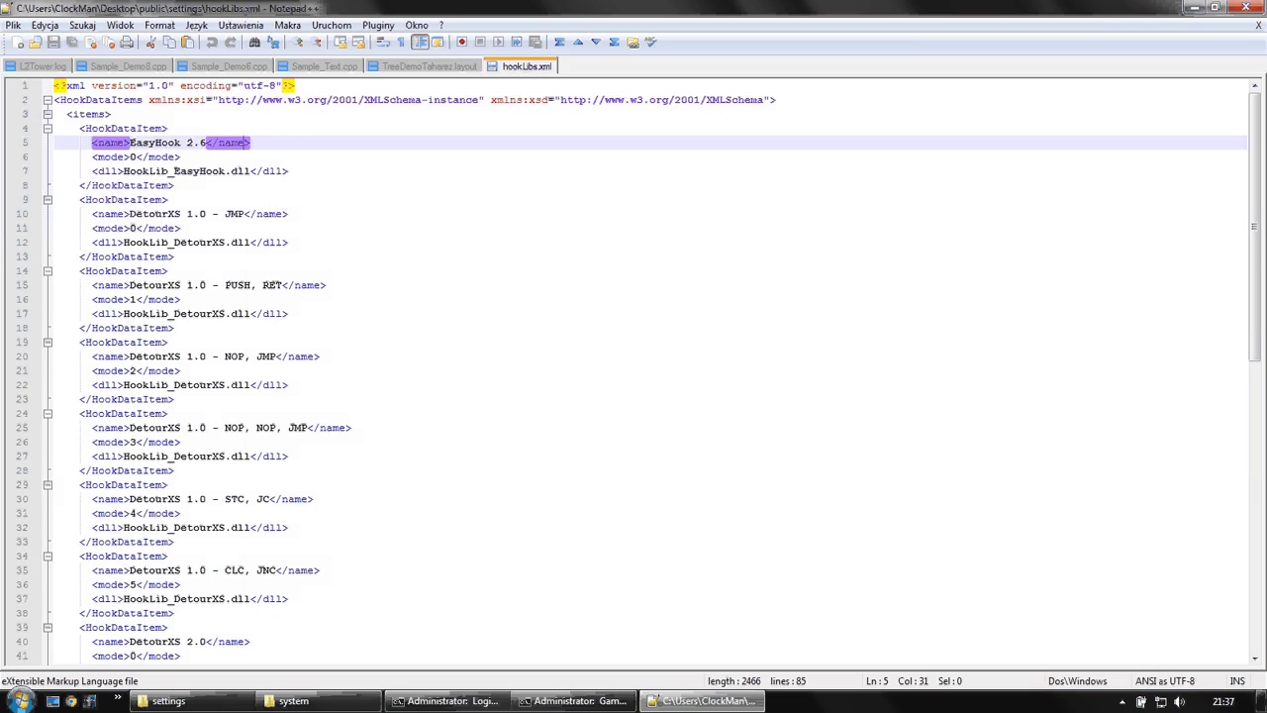
scroll(634, 376, down, 13)
click(1245, 7)
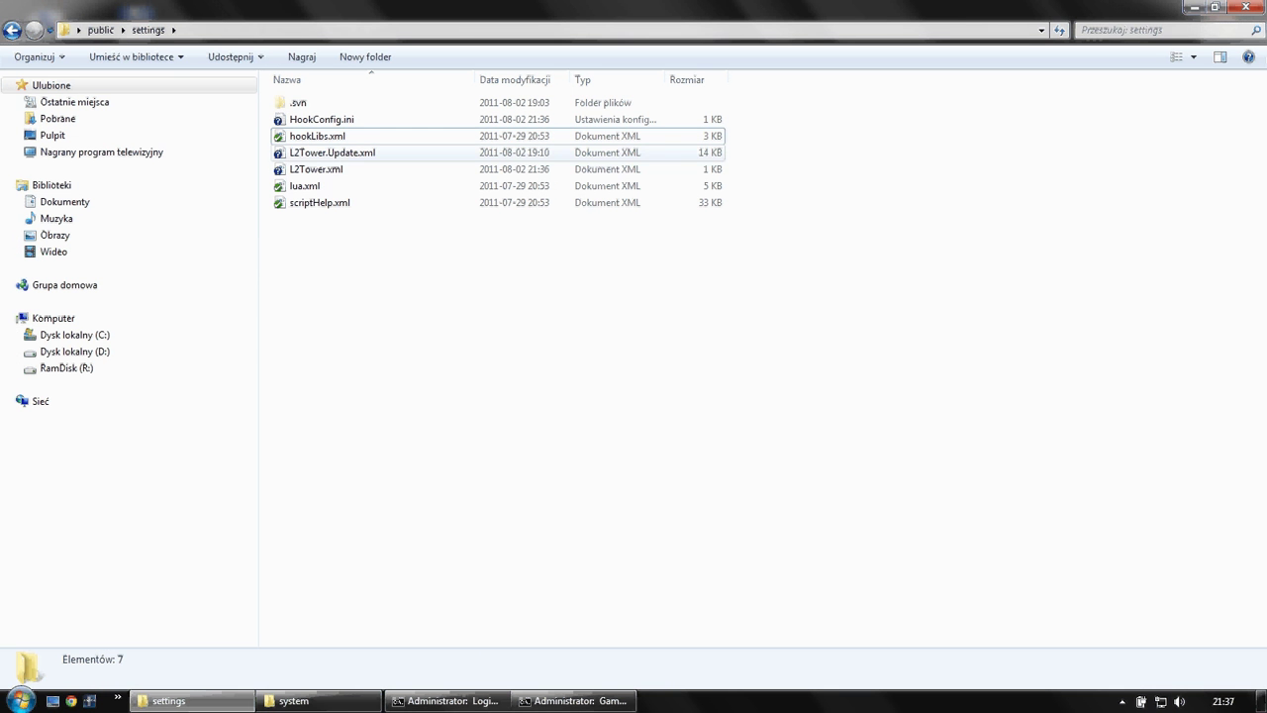
click(332, 152)
click(316, 170)
click(332, 152)
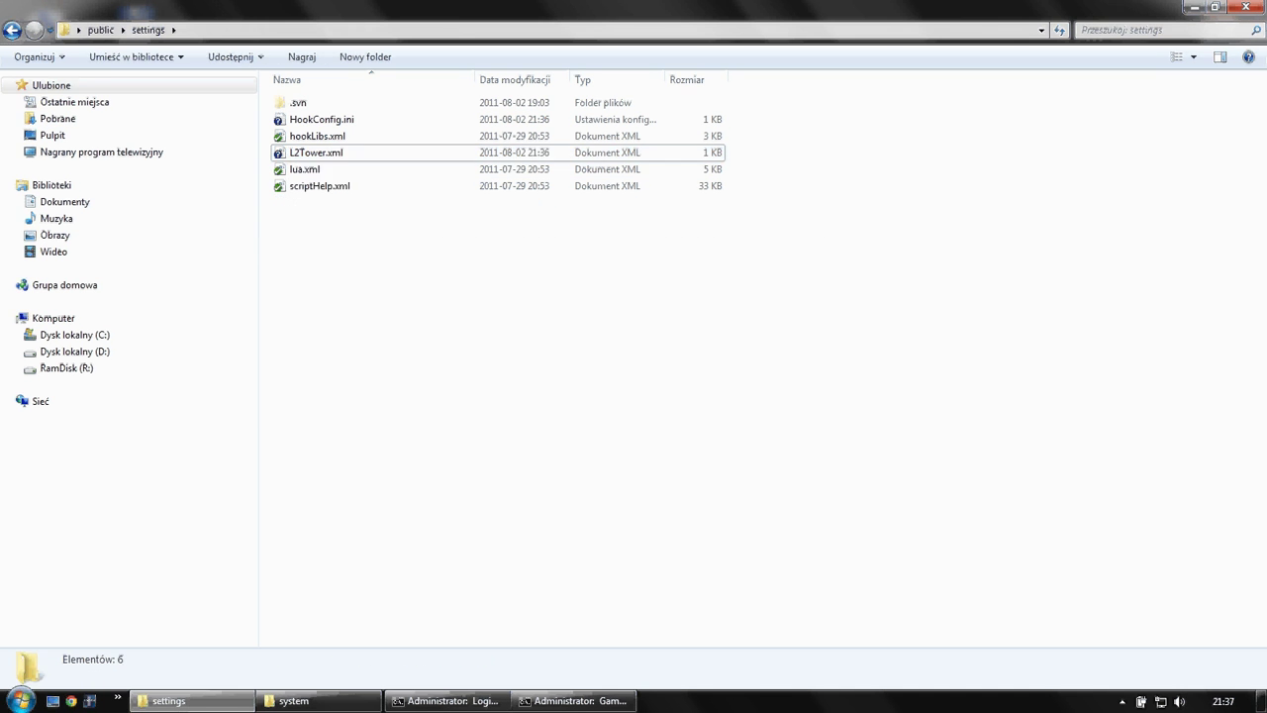
key(BackSpace)
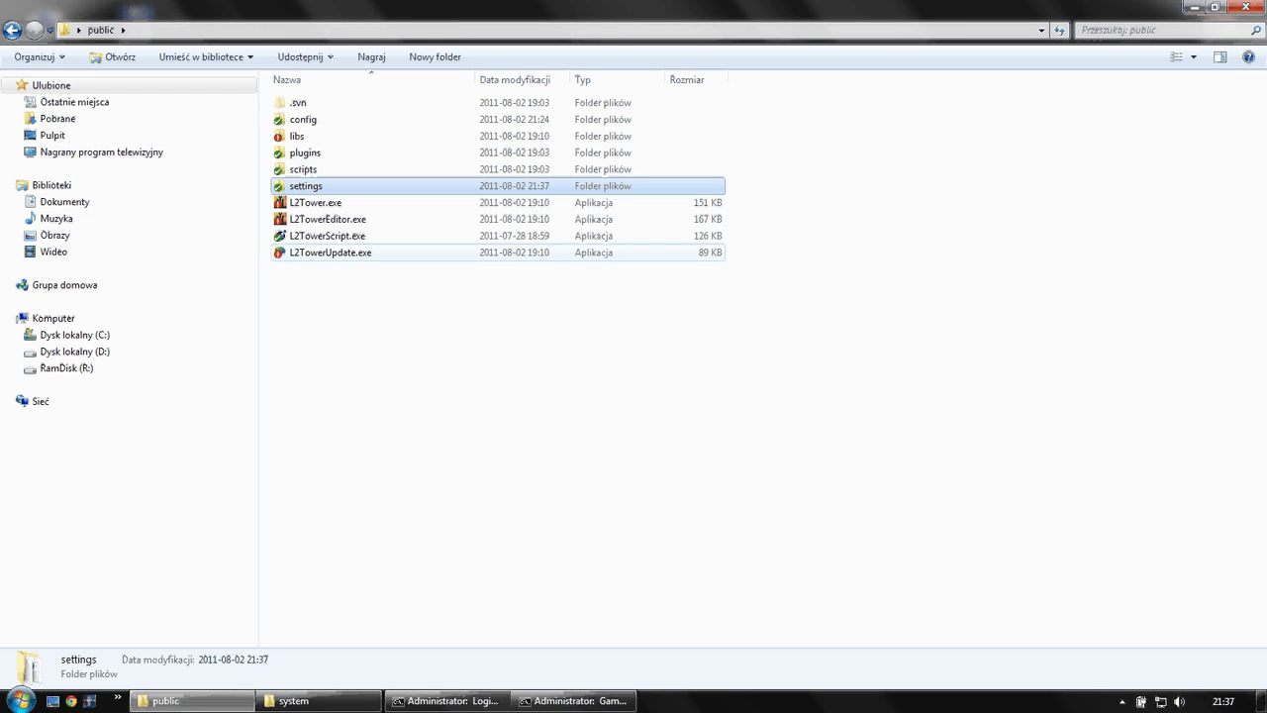
- Run L2TowerUpdate.exe and accept the update to version 1.4.0.37
click(330, 253)
key(Return)
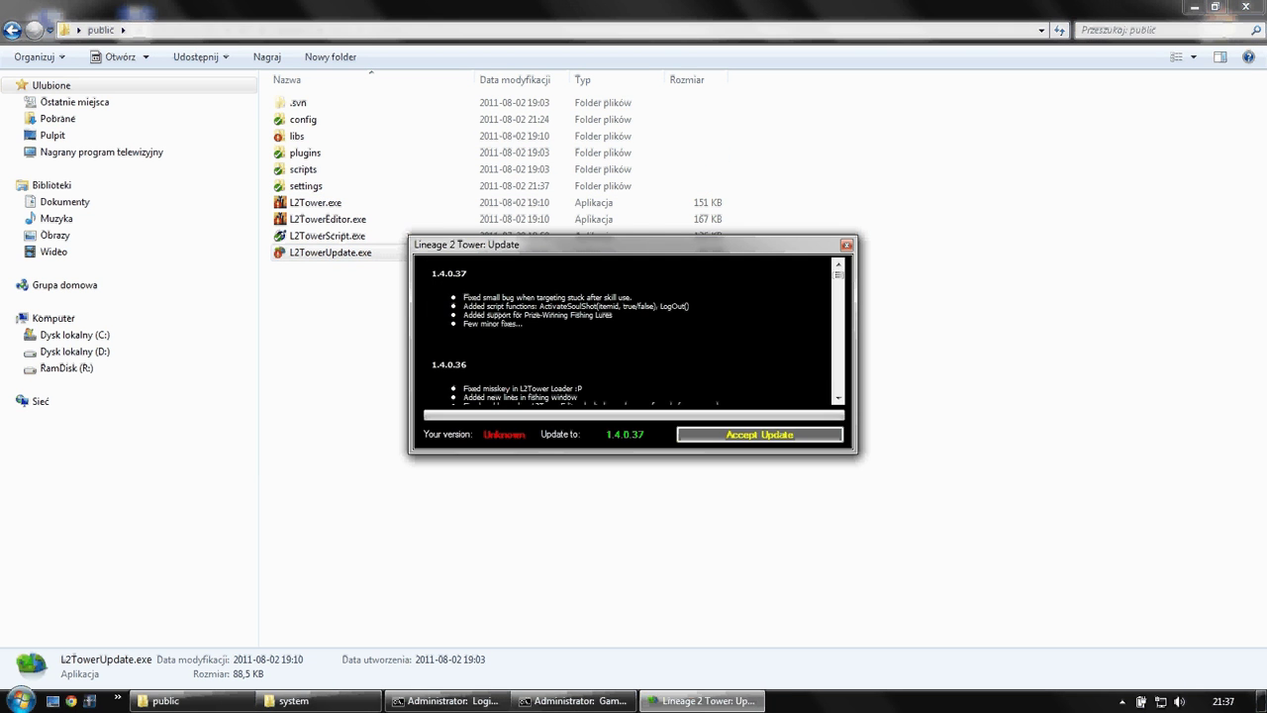
key(Return)
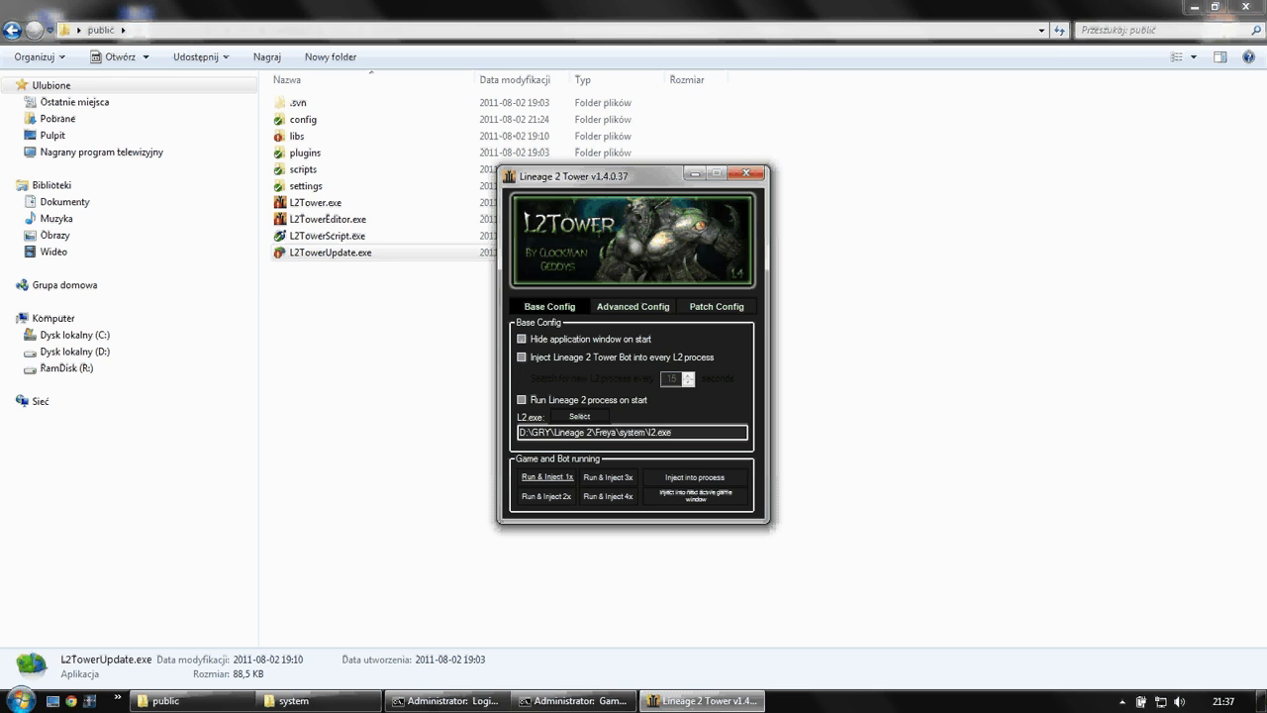
- Close the L2Tower v1.4.0.37 window and open the settings folder
key(alt+F4)
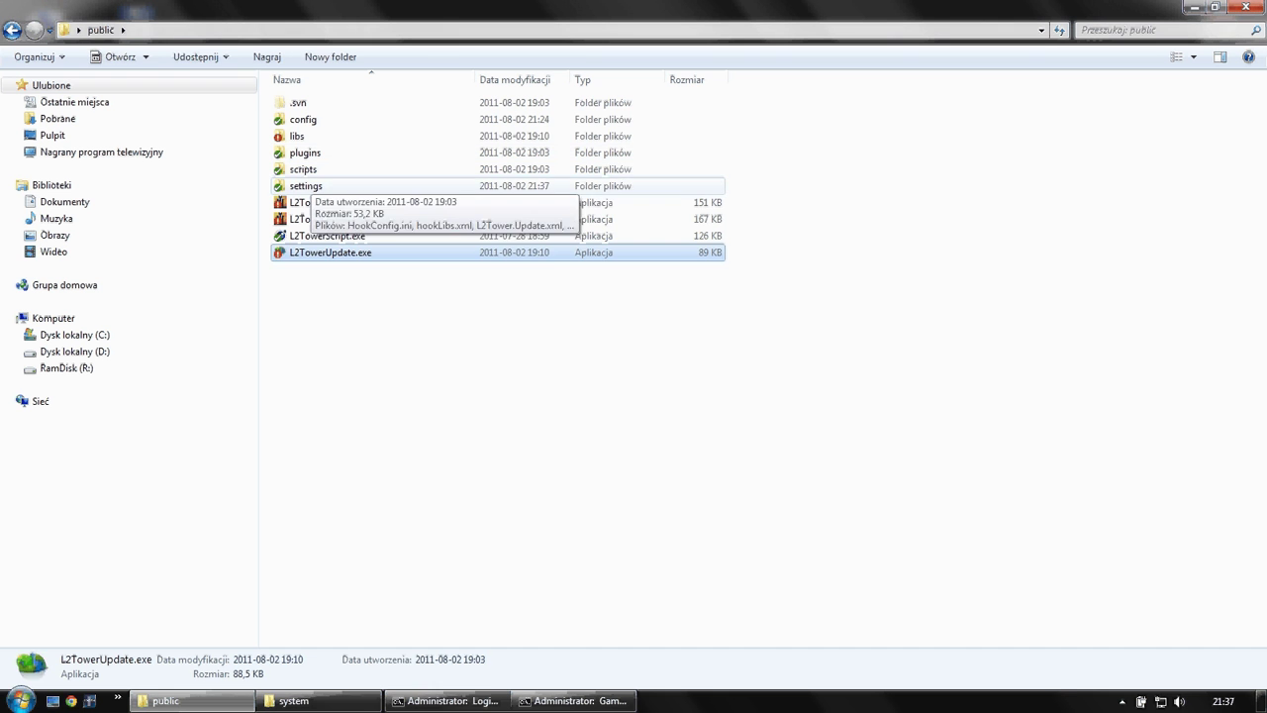
click(495, 185)
double_click(495, 185)
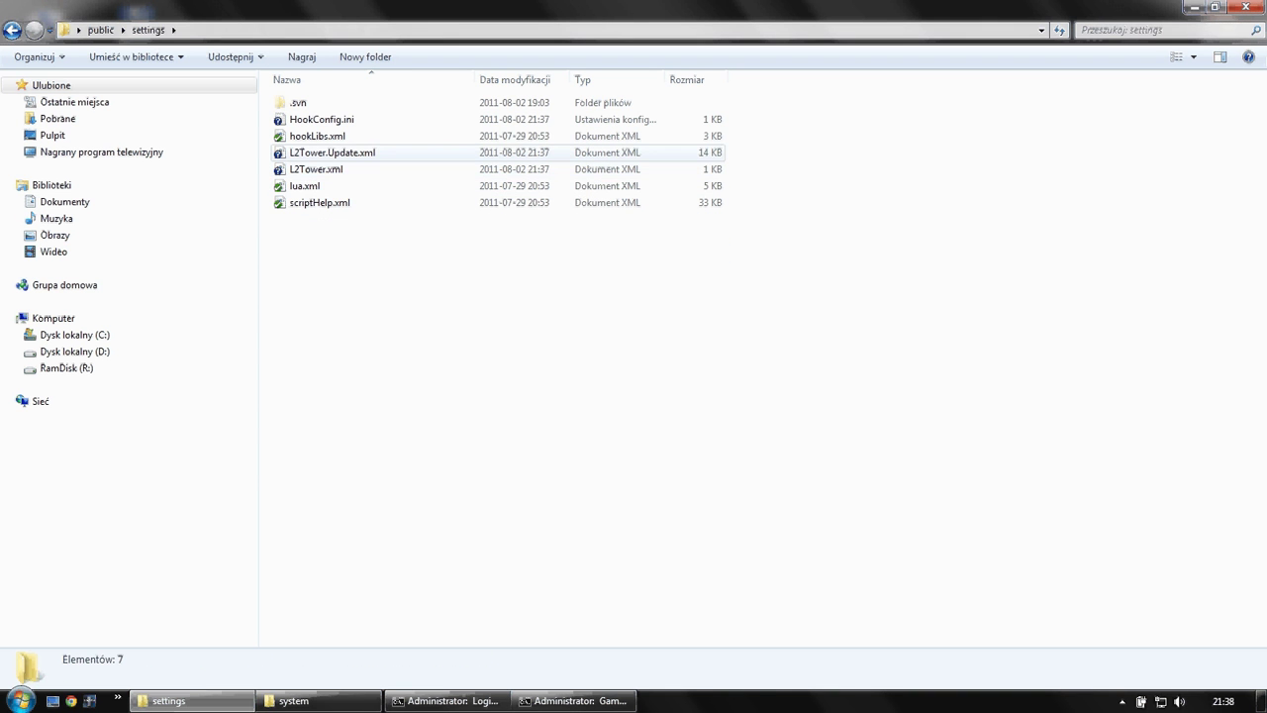
- Open L2Tower.xml in Notepad++ and review its settings entries on lines 3 to 11
click(495, 169)
right_click(322, 169)
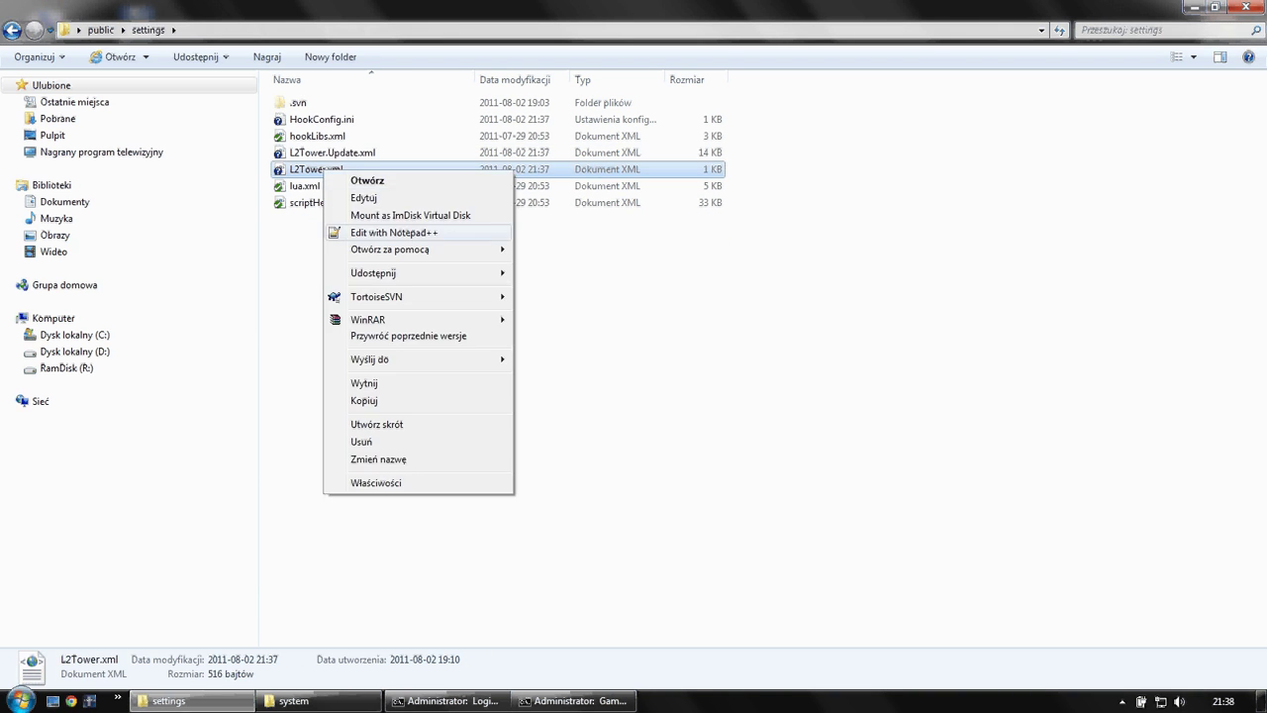
click(394, 232)
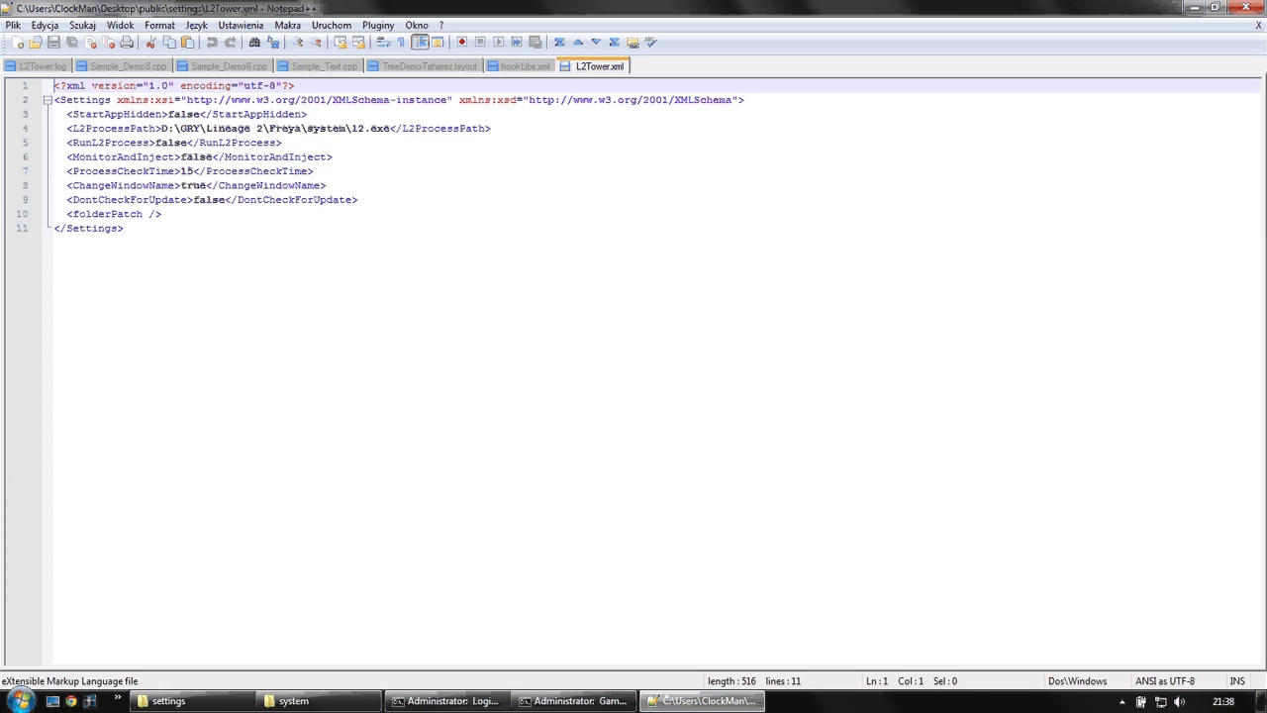
drag(92, 114, 54, 100)
click(125, 229)
click(53, 100)
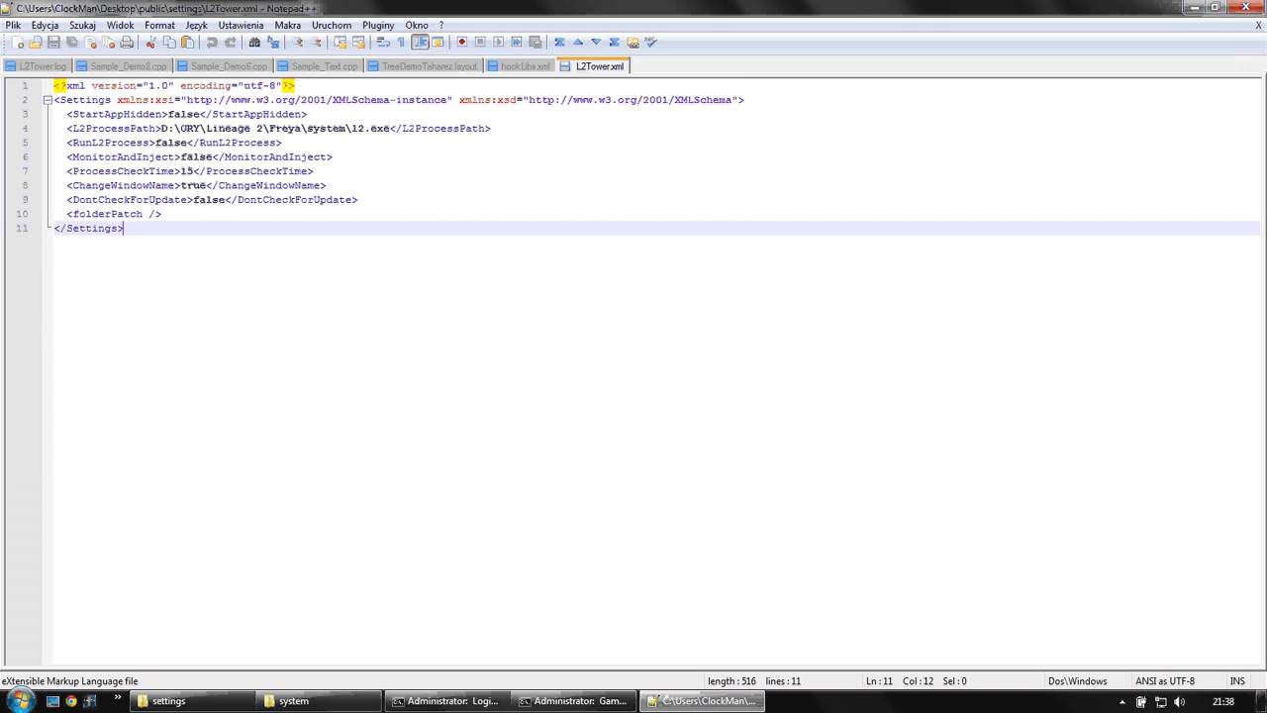
- Open HookConfig.ini in Notepad and inspect its lib value, HookLib_EasyHook.dll
click(168, 700)
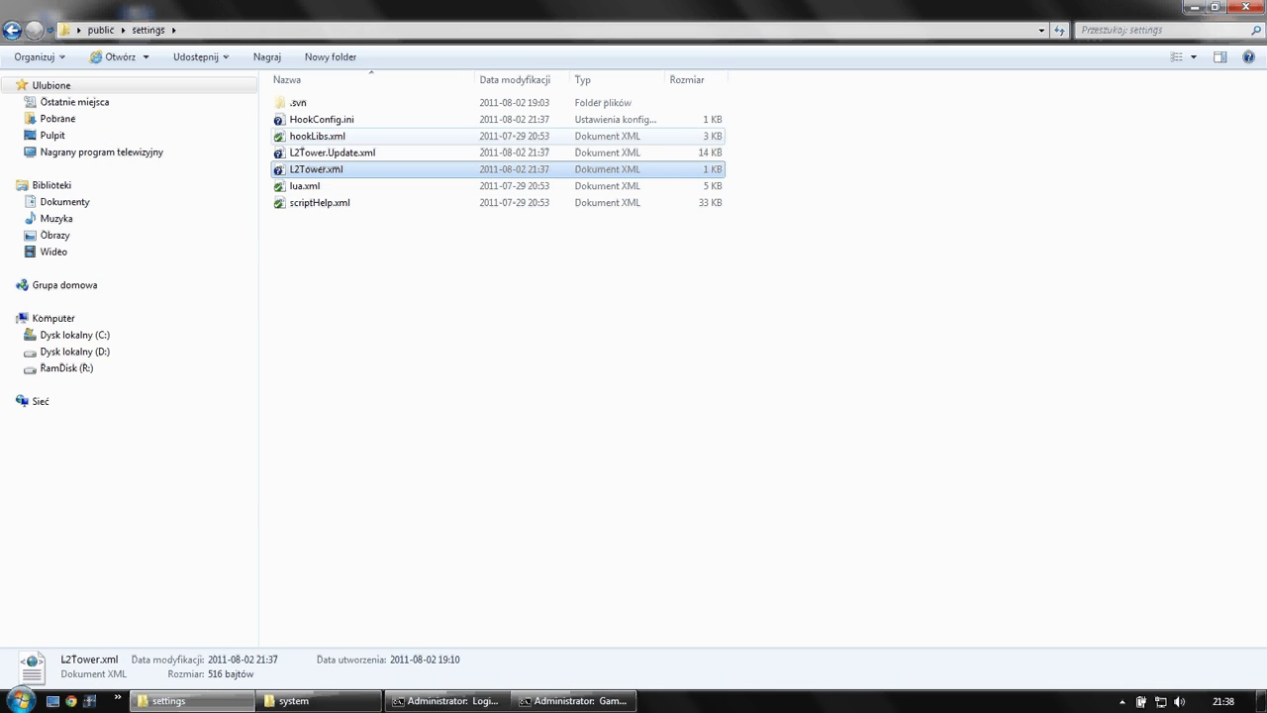
click(336, 136)
right_click(352, 136)
click(321, 119)
double_click(322, 119)
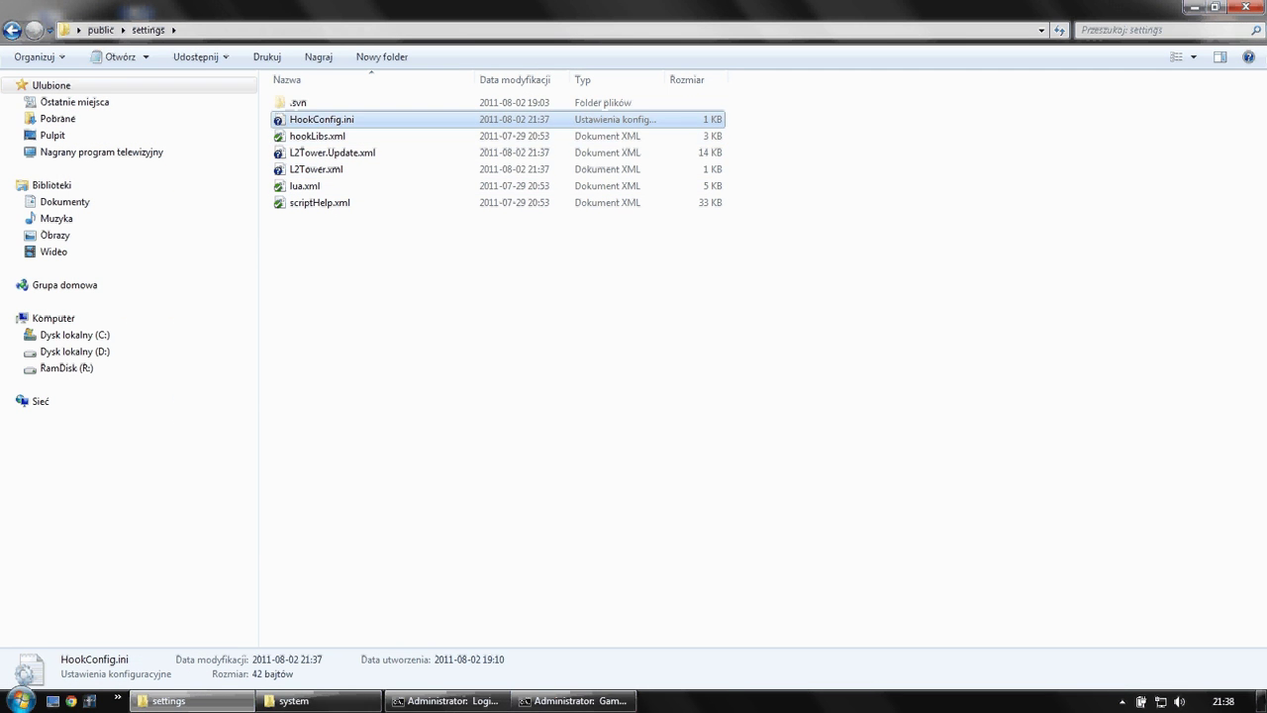
key(ctrl+a)
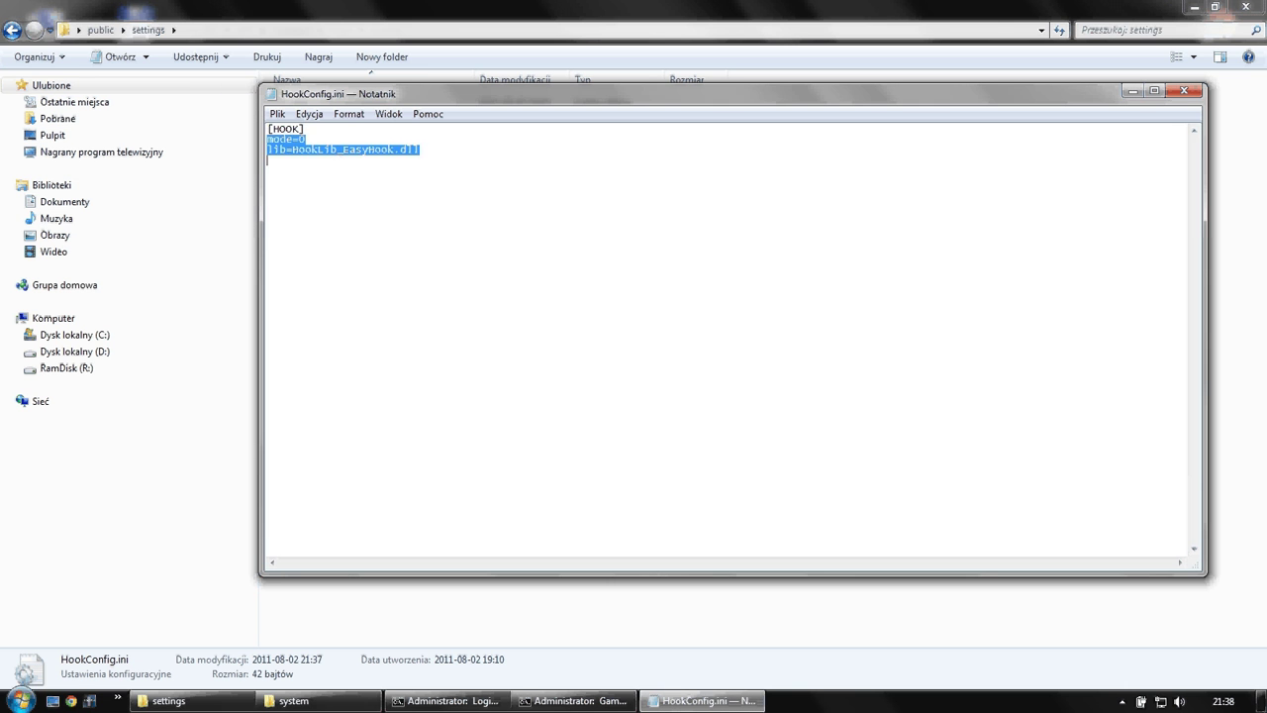
key(Right)
key(ctrl+shift+Left)
key(shift+Right)
click(267, 159)
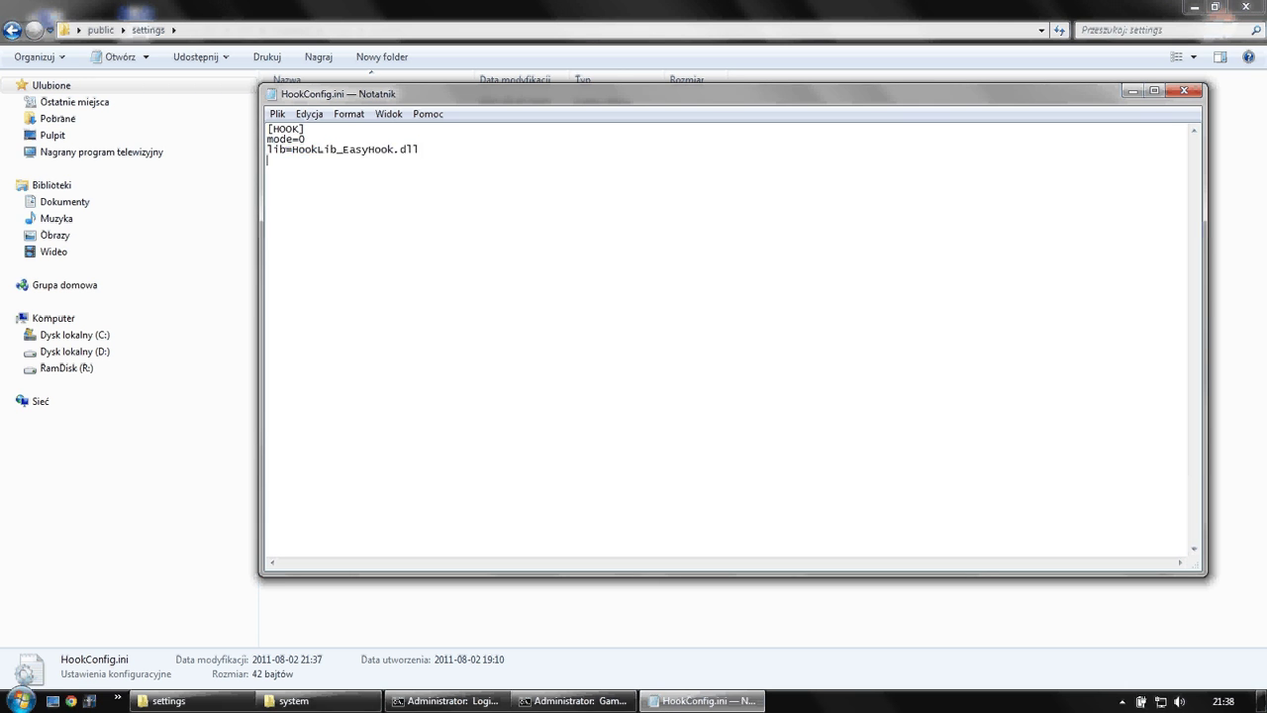
- Close HookConfig.ini unchanged and both Explorer windows, leaving the desktop
click(1184, 90)
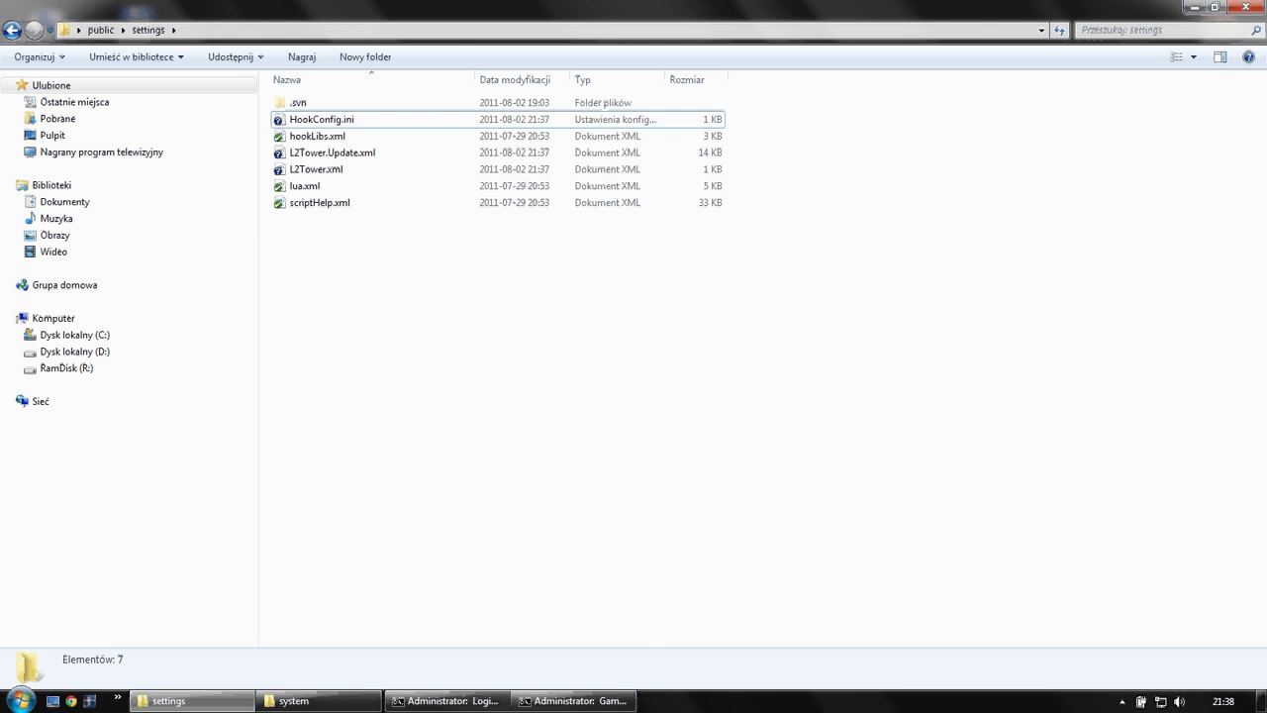
key(Down)
key(Down)
key(Down)
key(Down)
key(alt+F4)
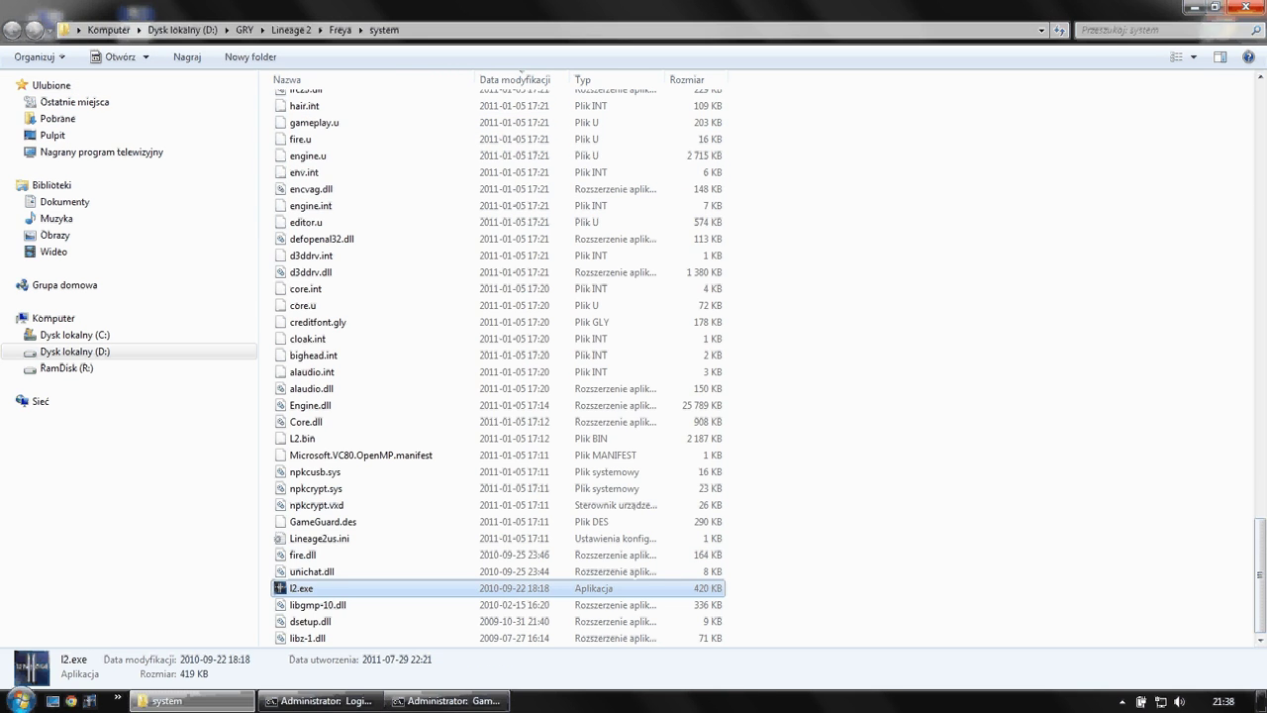
key(alt+F4)
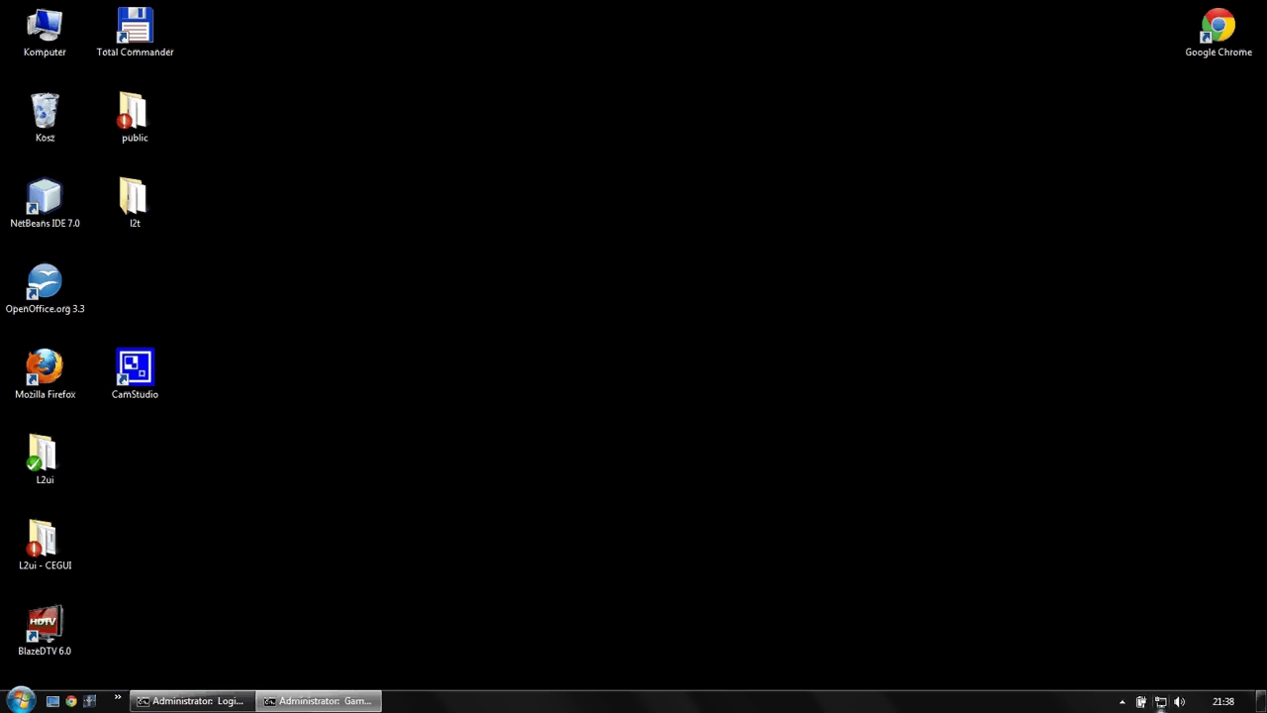
click(1122, 701)
right_click(1109, 624)
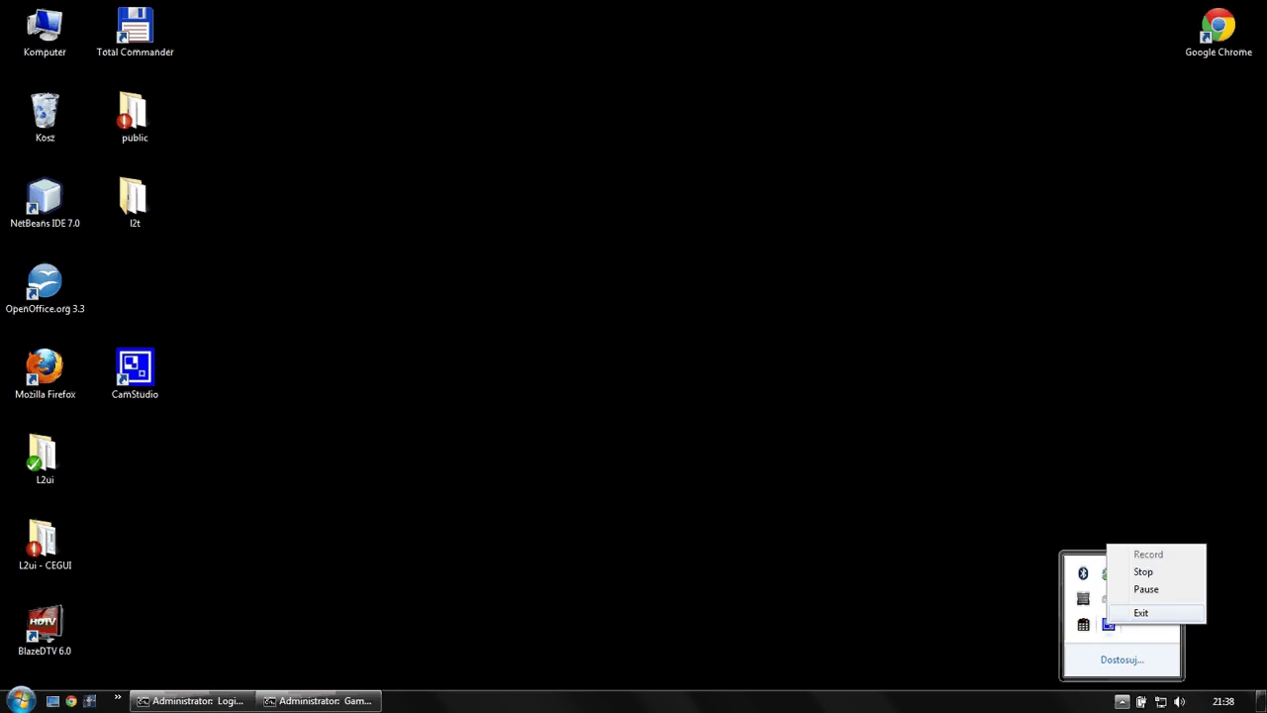